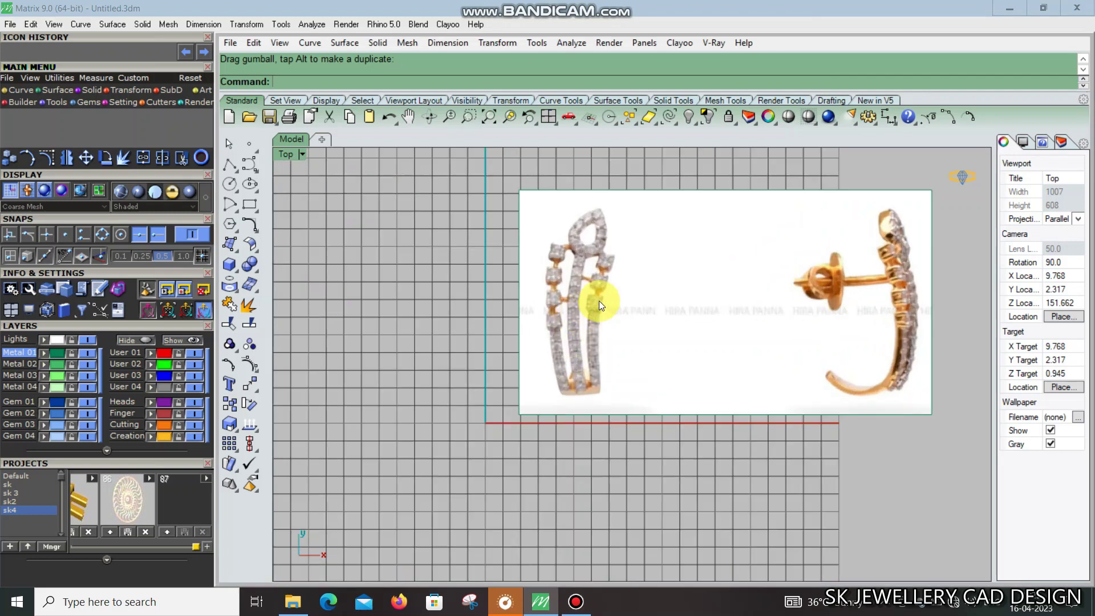
scroll(594, 342, up, 2)
scroll(552, 320, up, 2)
Zoom around the J-hoop reference photo, hide the grid with F7, and recentre the Top view
scroll(542, 318, down, 2)
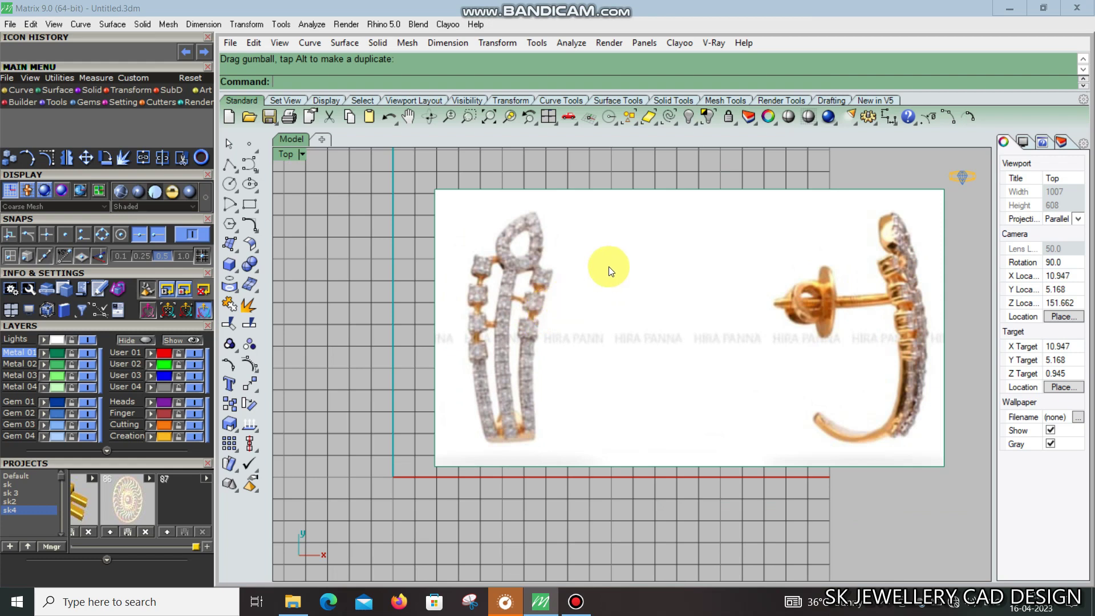
scroll(609, 266, down, 1)
scroll(608, 265, down, 1)
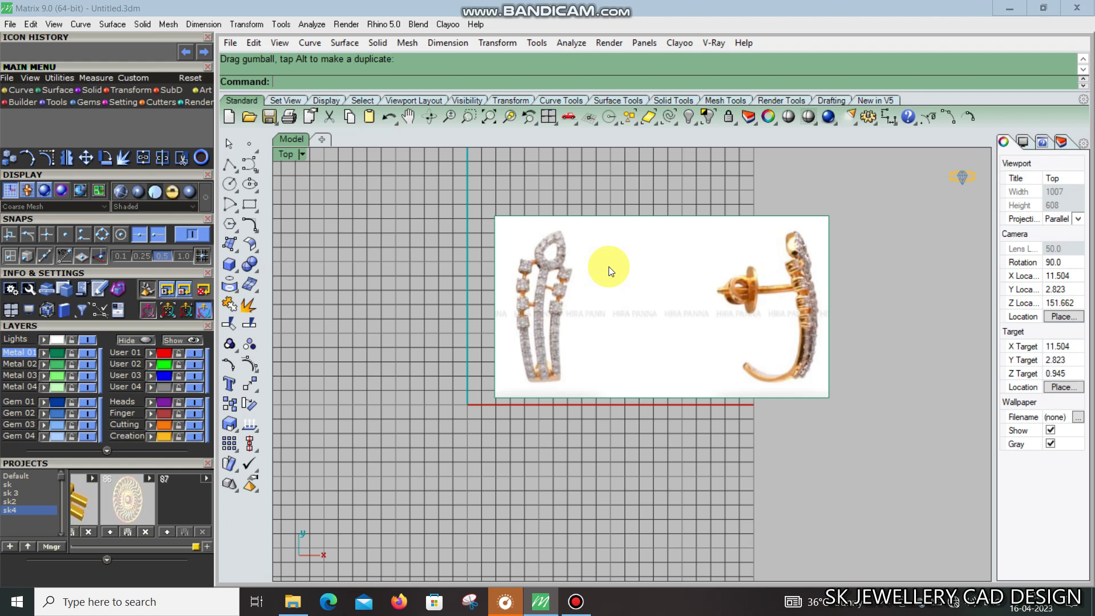
scroll(553, 285, up, 1)
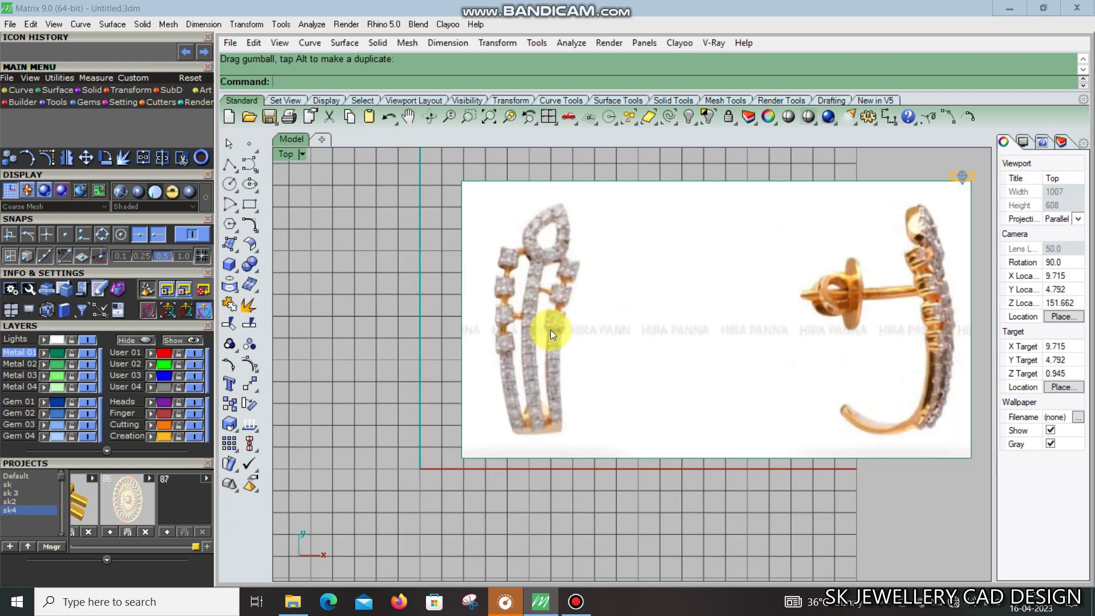
scroll(553, 285, down, 1)
scroll(562, 277, down, 1)
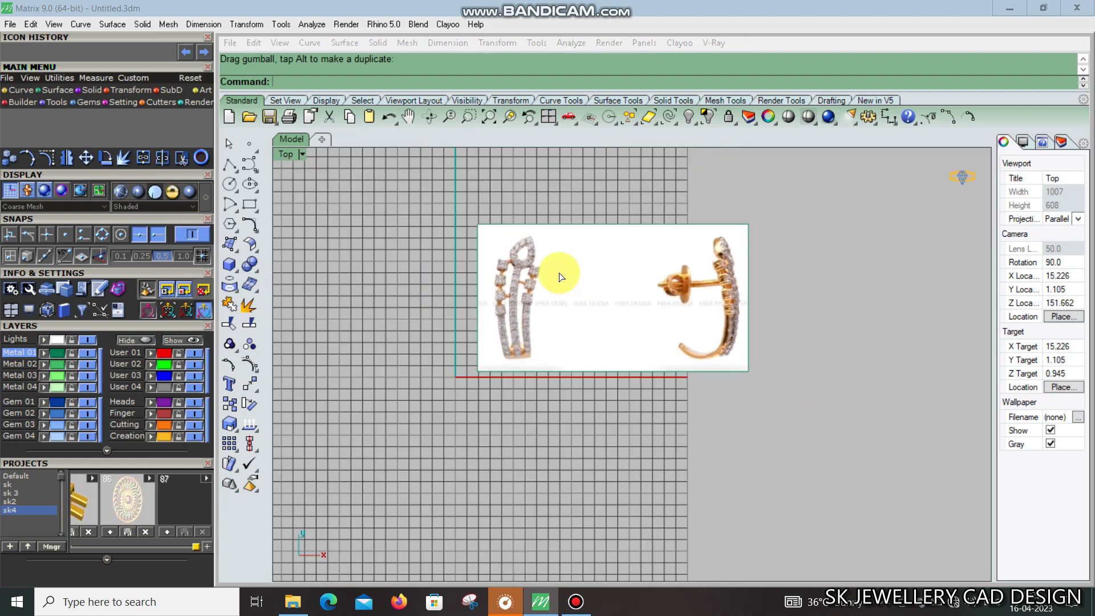
key(F7)
right_drag(587, 278, 564, 294)
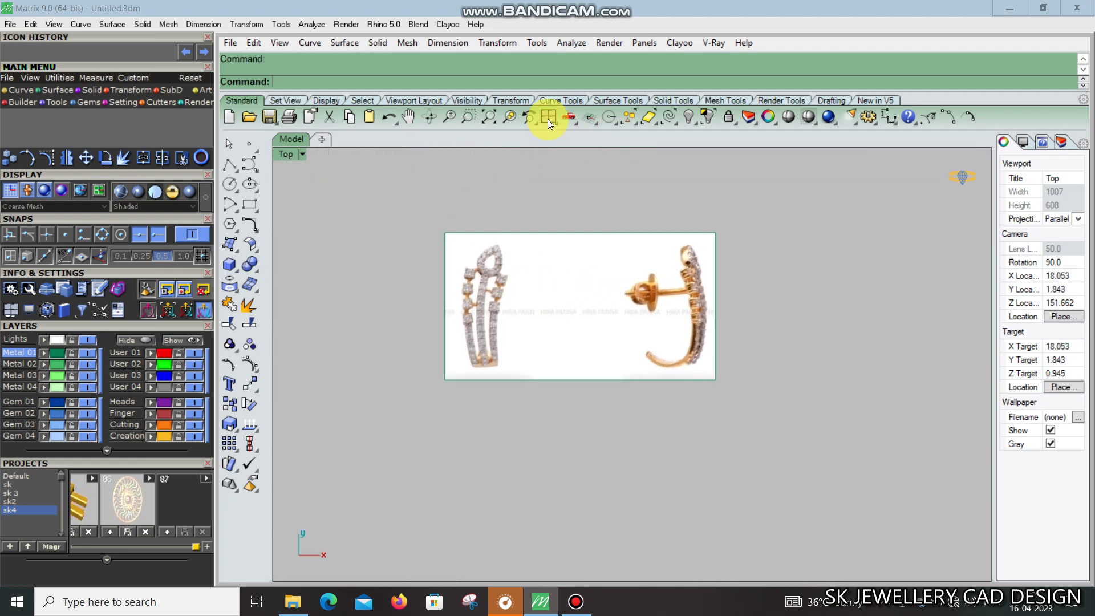
Maximize the Right viewport from the four-view layout and select the edge-on reference image plane
click(548, 118)
double_click(647, 373)
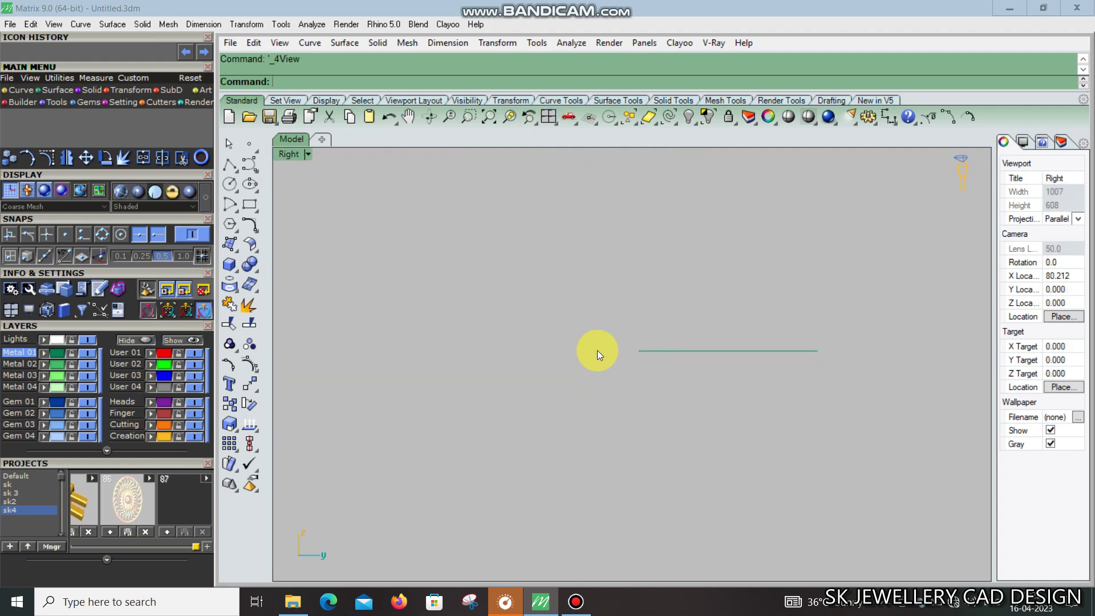
click(730, 348)
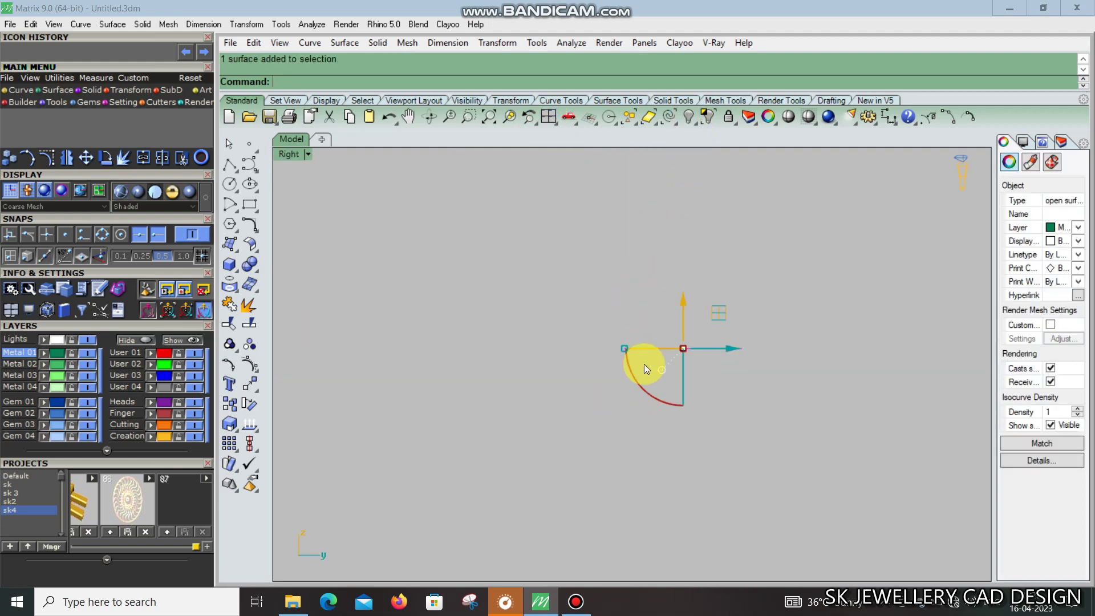
Hide the reference image plane and return to the Right view
key(ctrl+F4)
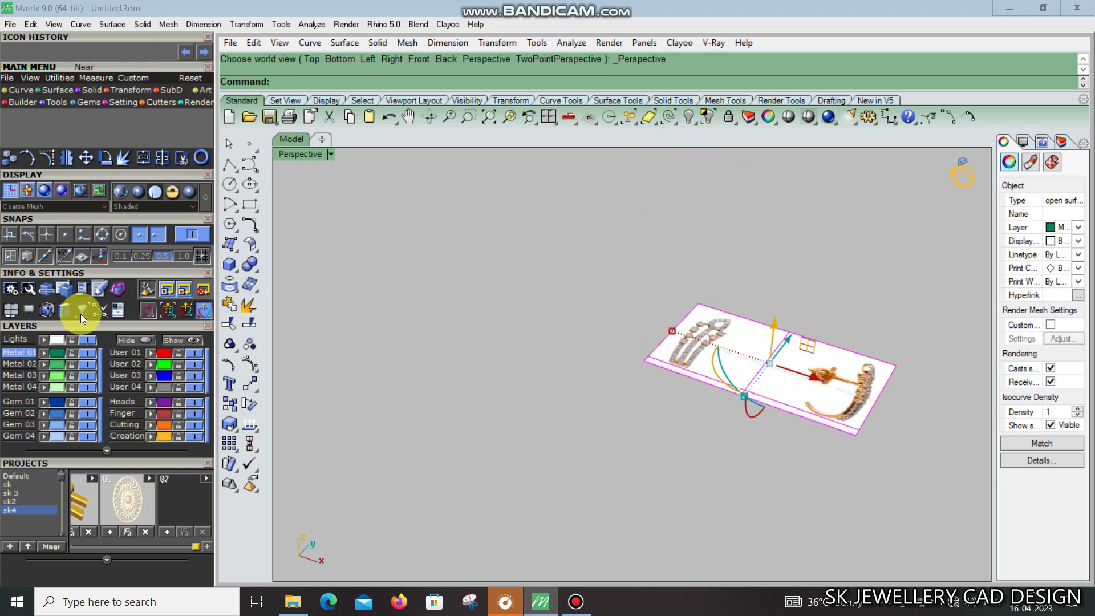
click(46, 343)
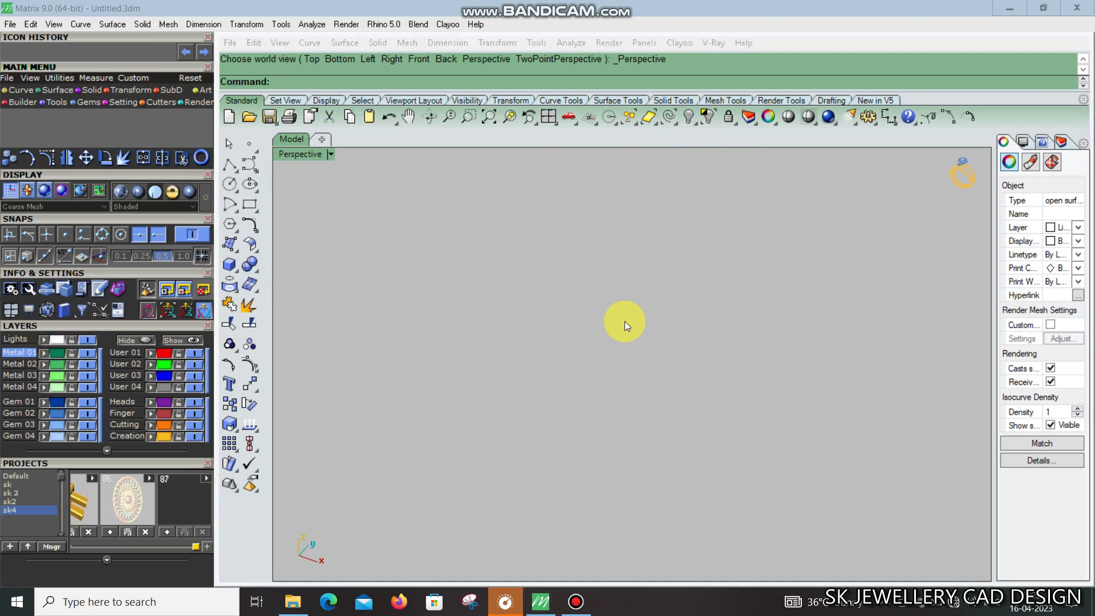
key(ctrl+F3)
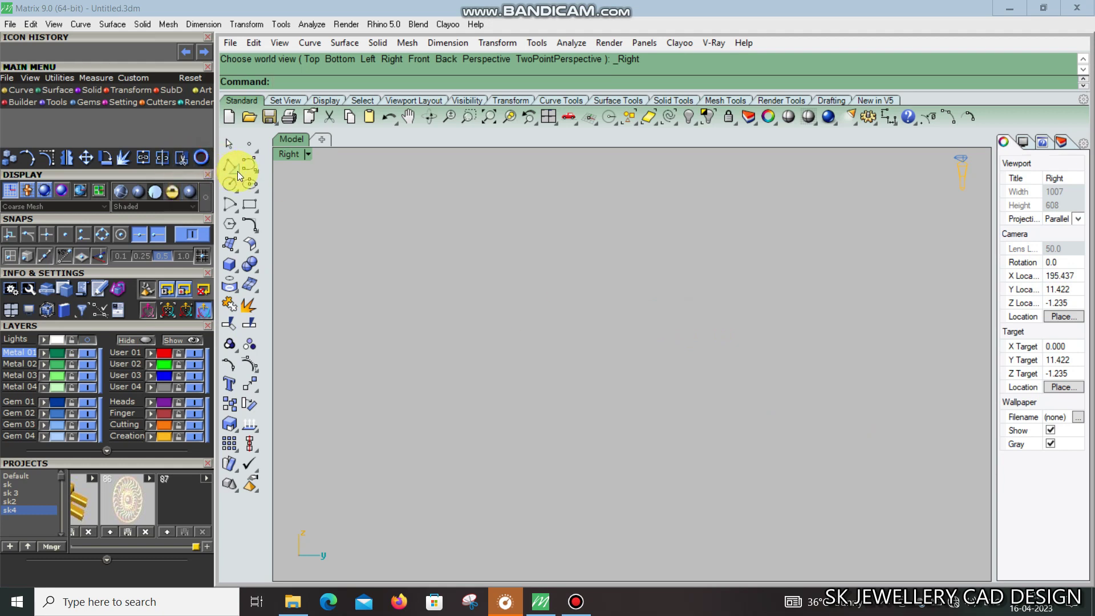
click(576, 602)
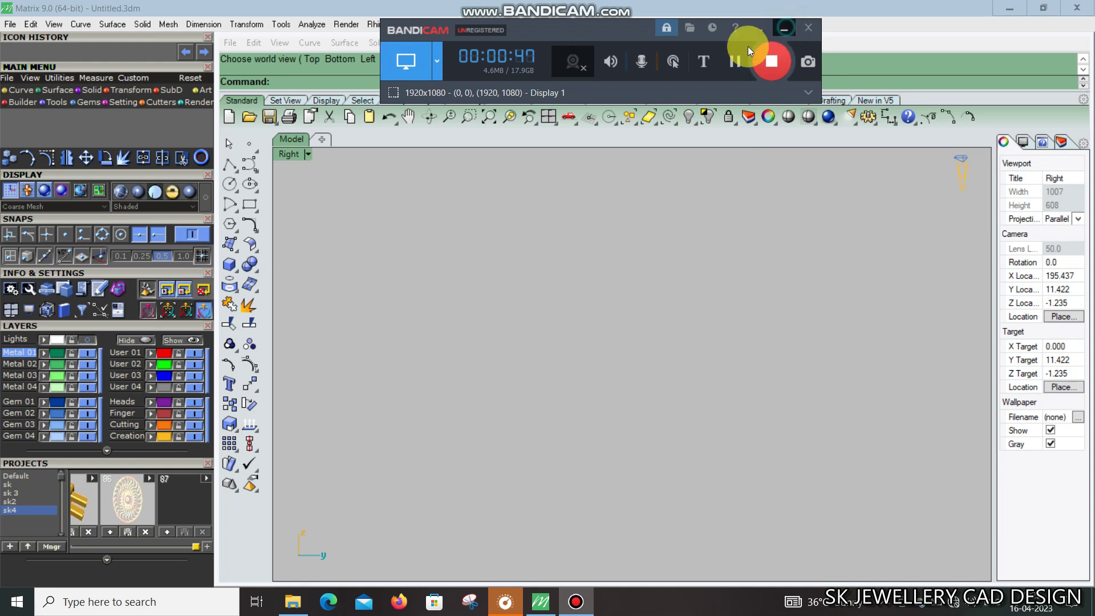
click(786, 30)
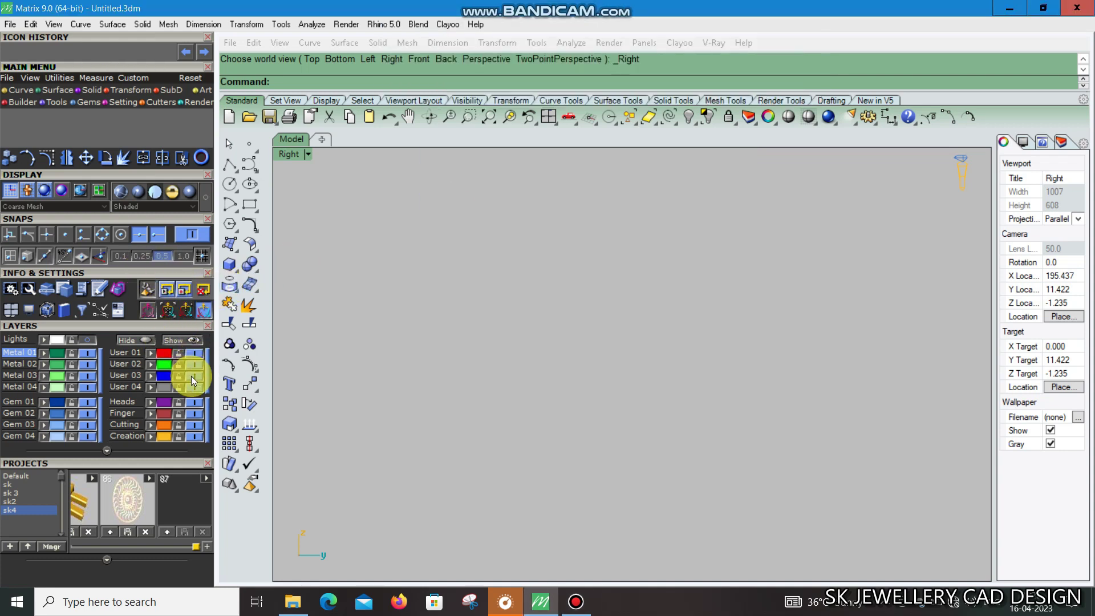
Draw a 20-unit horizontal line from its midpoint at the origin
click(251, 171)
click(289, 181)
click(506, 308)
text(20/2)
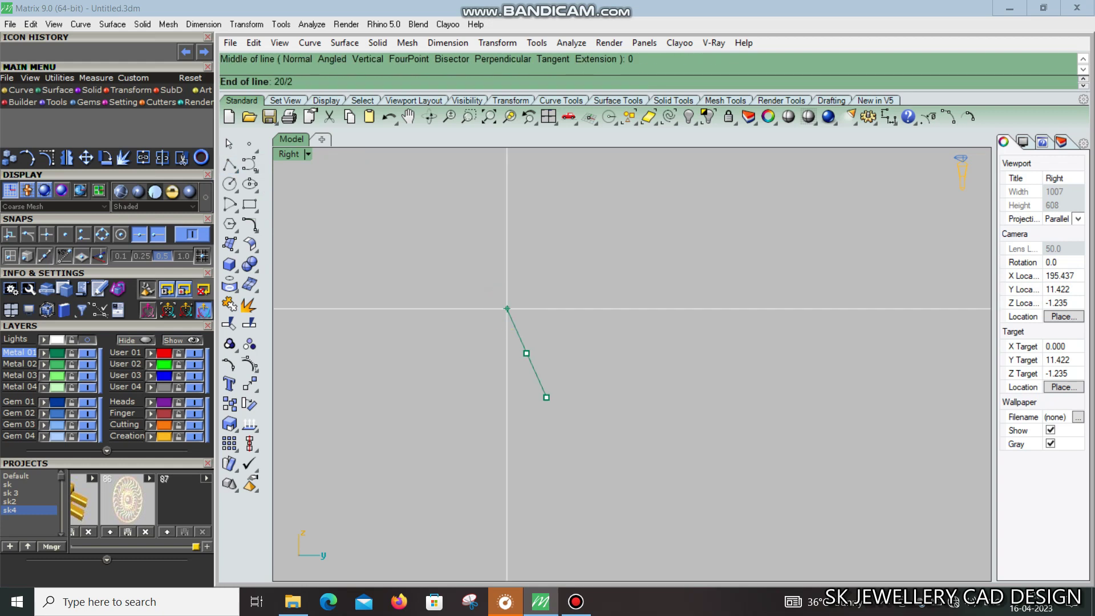
key(Return)
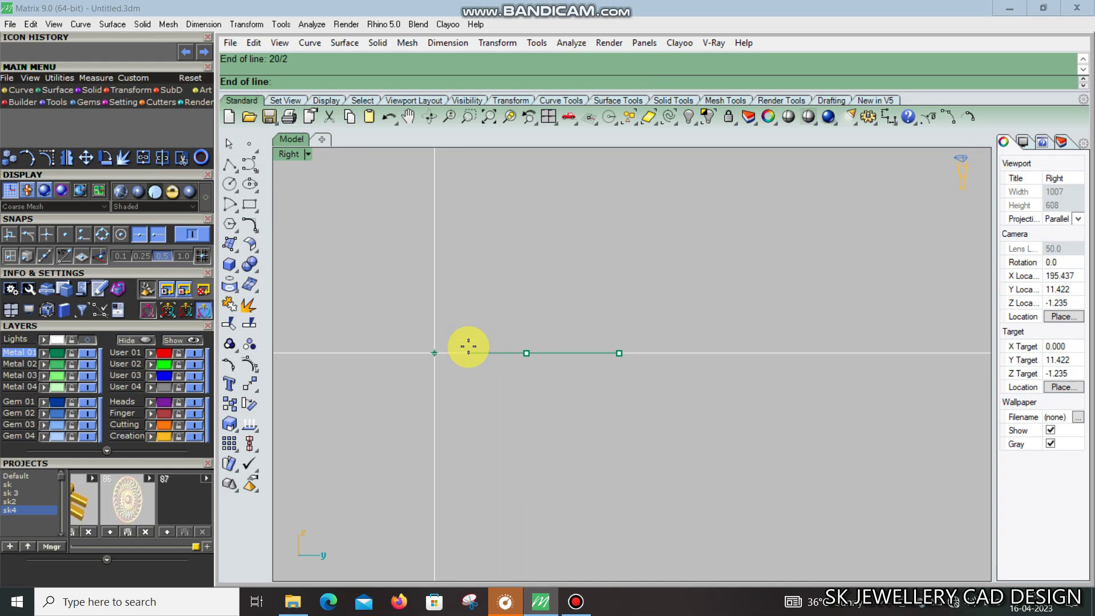
click(465, 347)
Measure the line to confirm its length reads 20.00
click(539, 354)
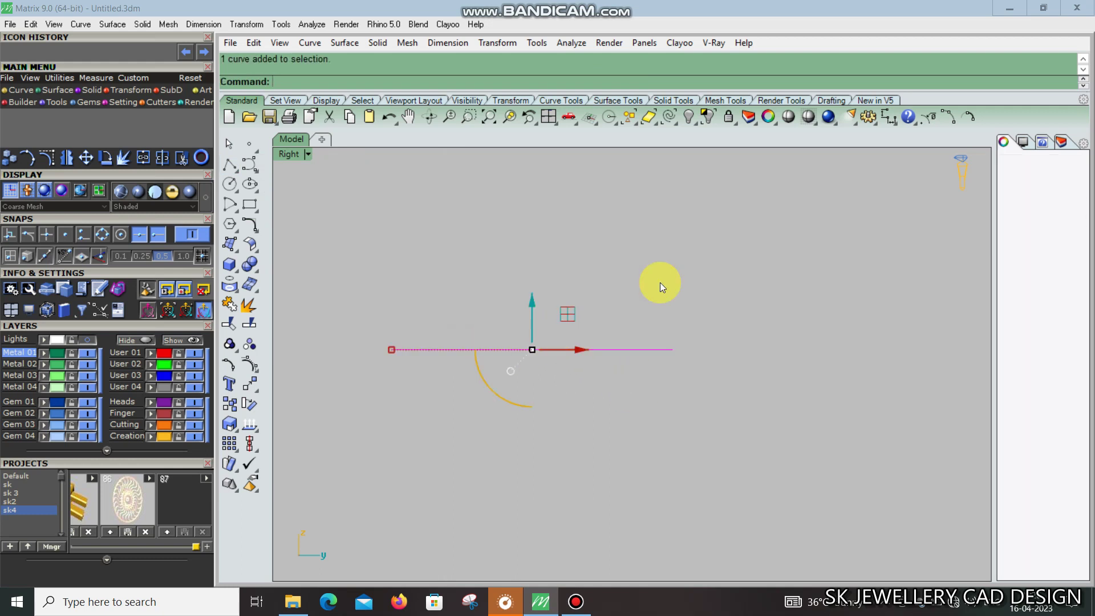
click(888, 117)
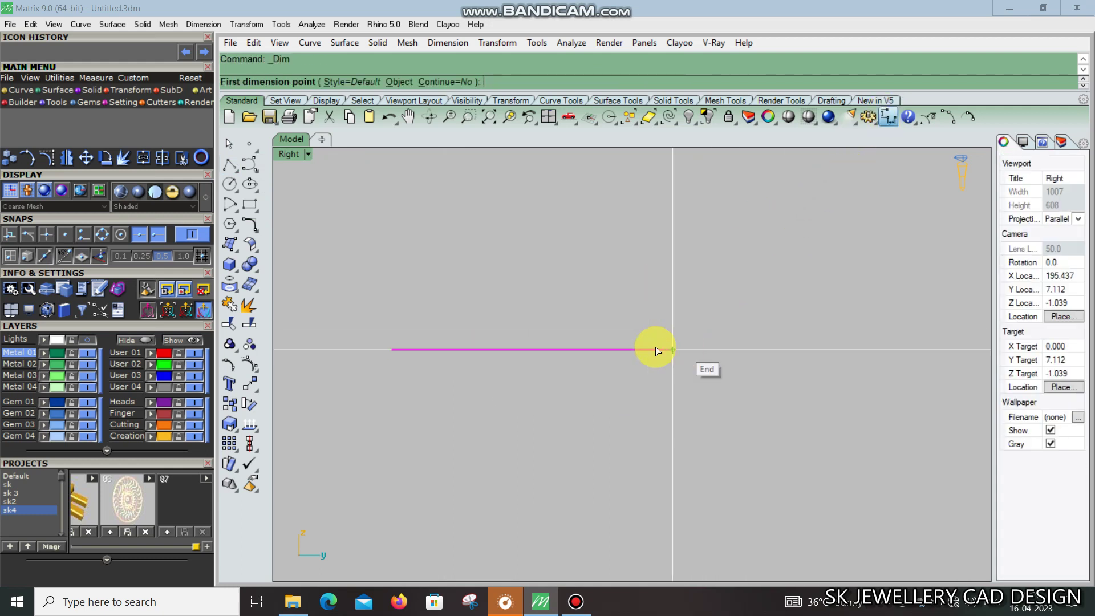
click(673, 349)
click(465, 291)
key(Escape)
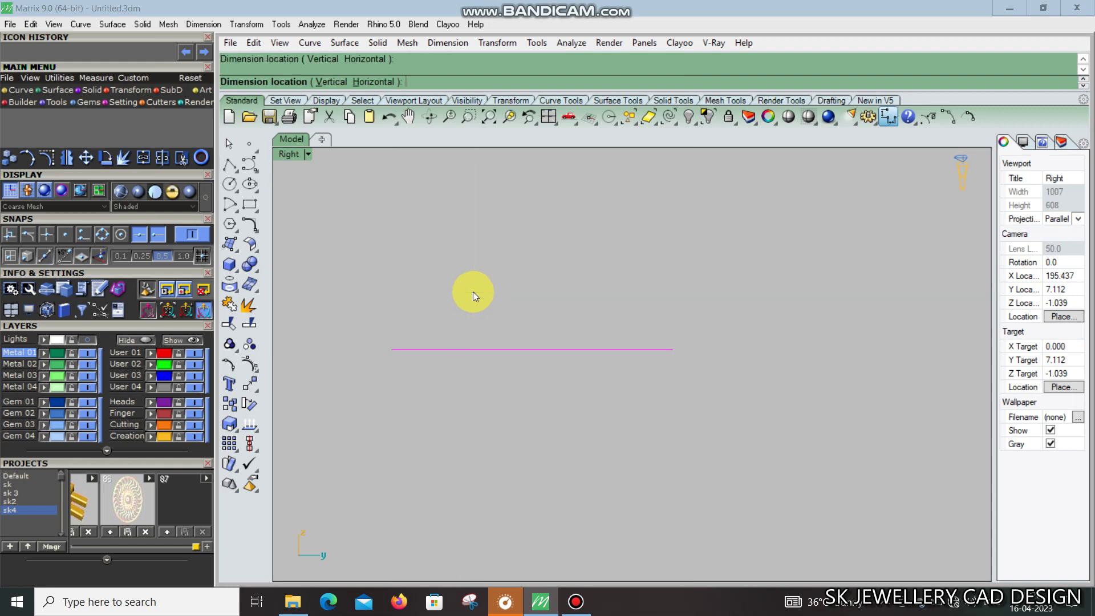
key(Escape)
Draw a 5-diameter circle centred at the origin and select it
click(230, 184)
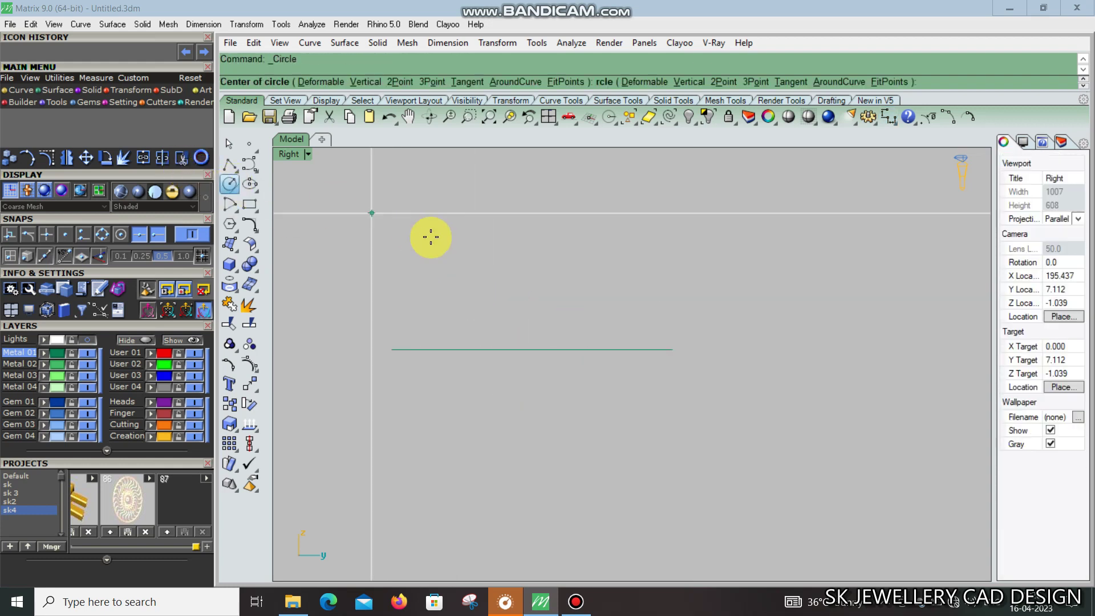
text(0)
key(Return)
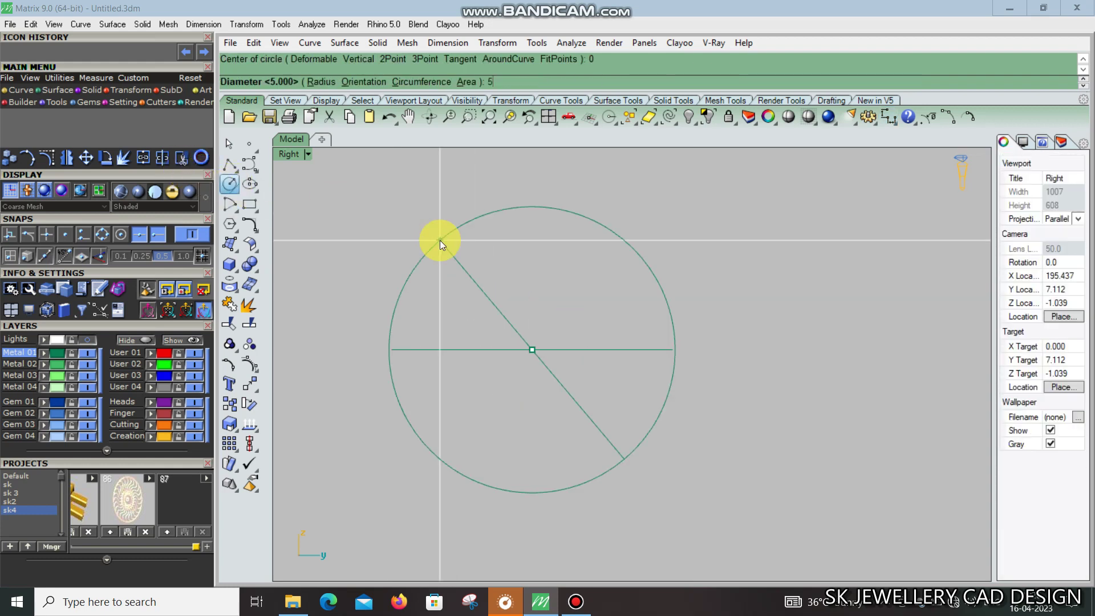
key(Return)
scroll(535, 326, up, 2)
click(537, 310)
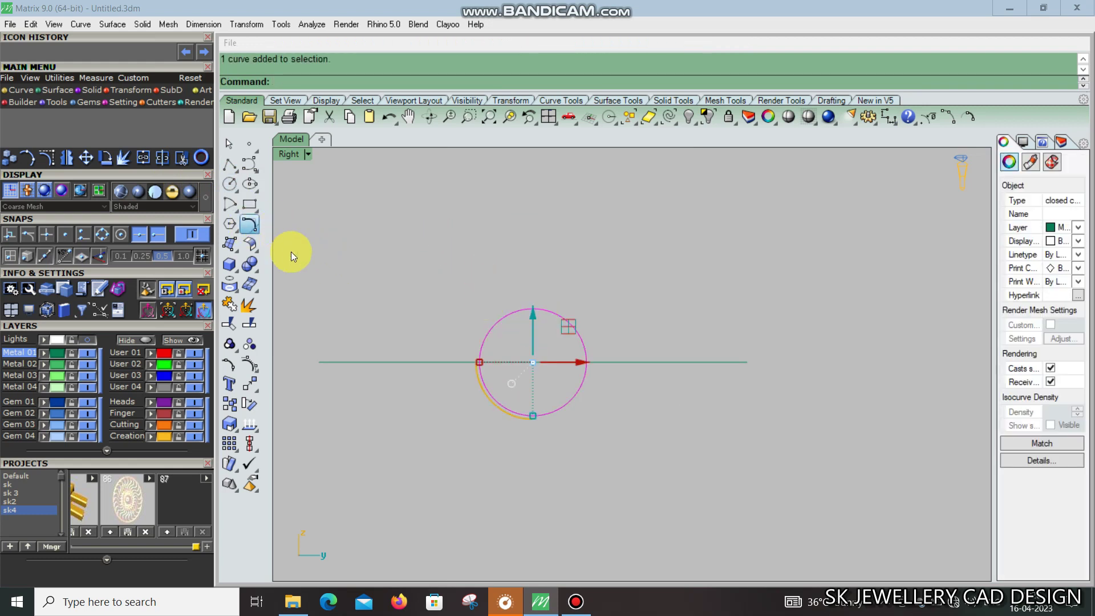
Offset the circle 1.5 outward and window-select both circles
click(311, 252)
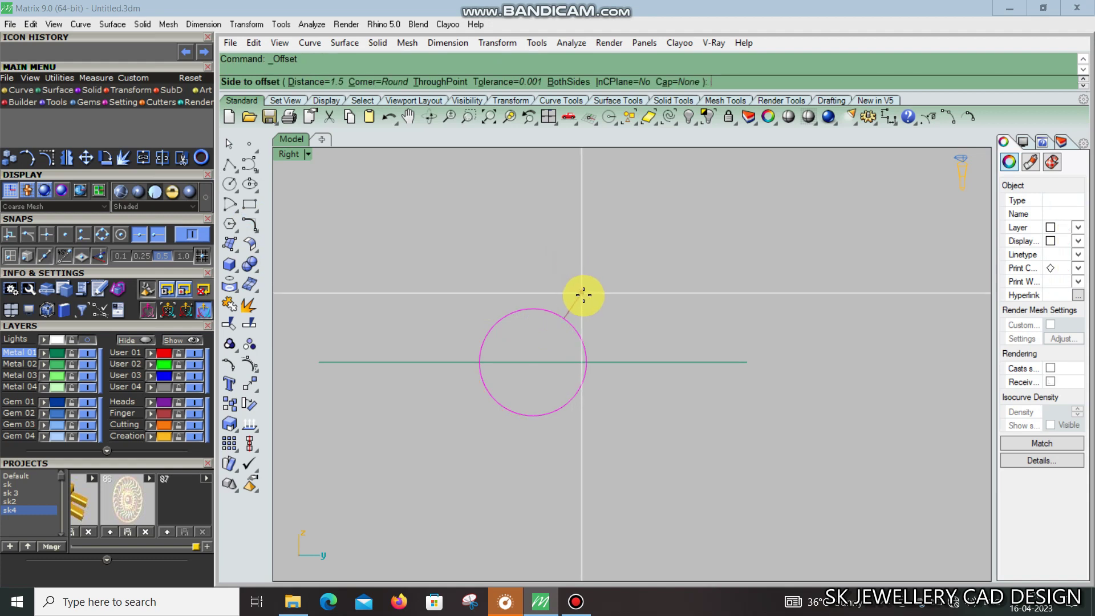
click(629, 301)
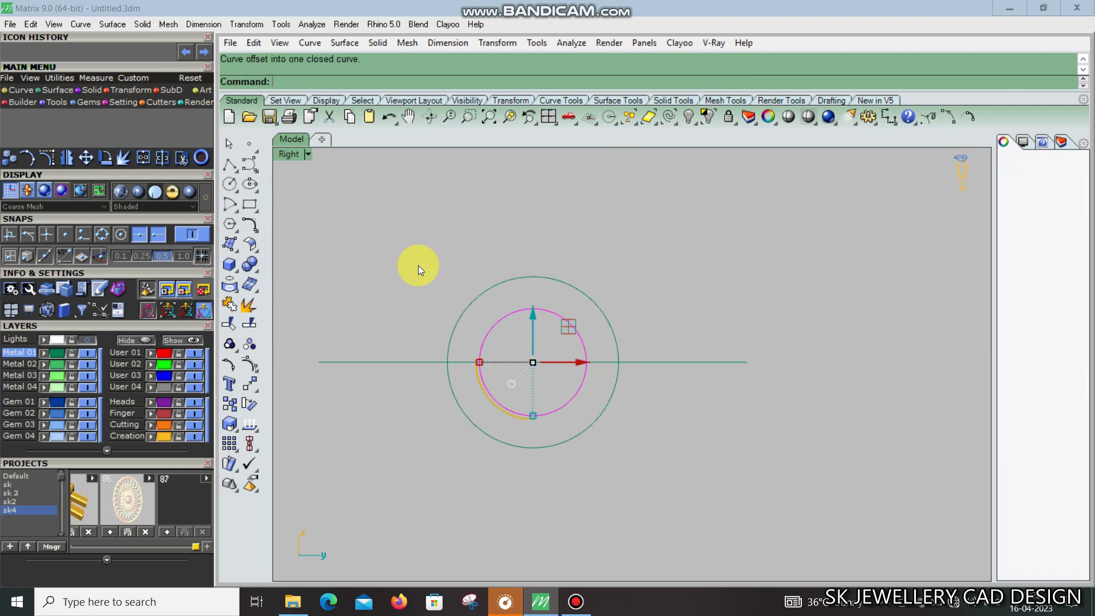
drag(393, 240, 659, 510)
drag(396, 229, 645, 457)
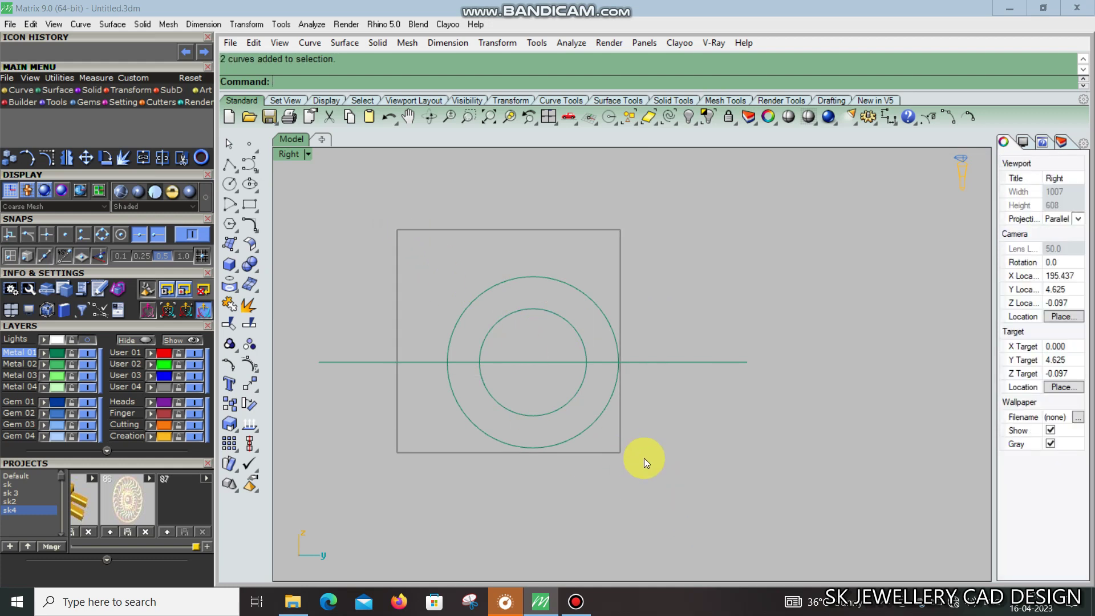
Move both concentric circles against the line's right end
click(249, 384)
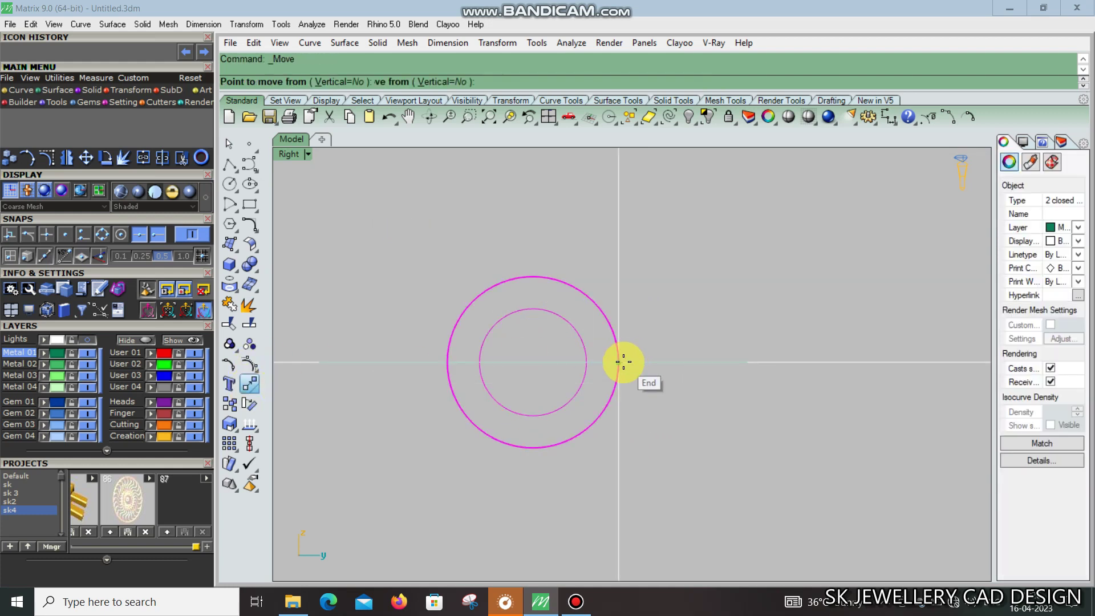
click(623, 362)
click(747, 361)
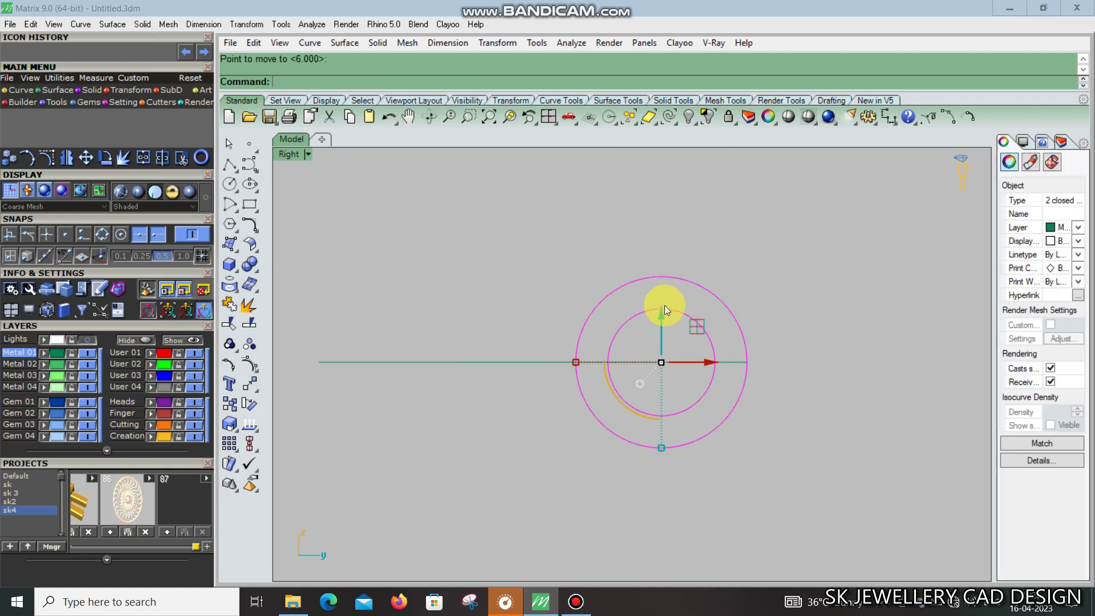
scroll(665, 306, down, 2)
Mirror the circles across the line's centre and turn on Quad snap
click(250, 384)
click(362, 392)
click(557, 351)
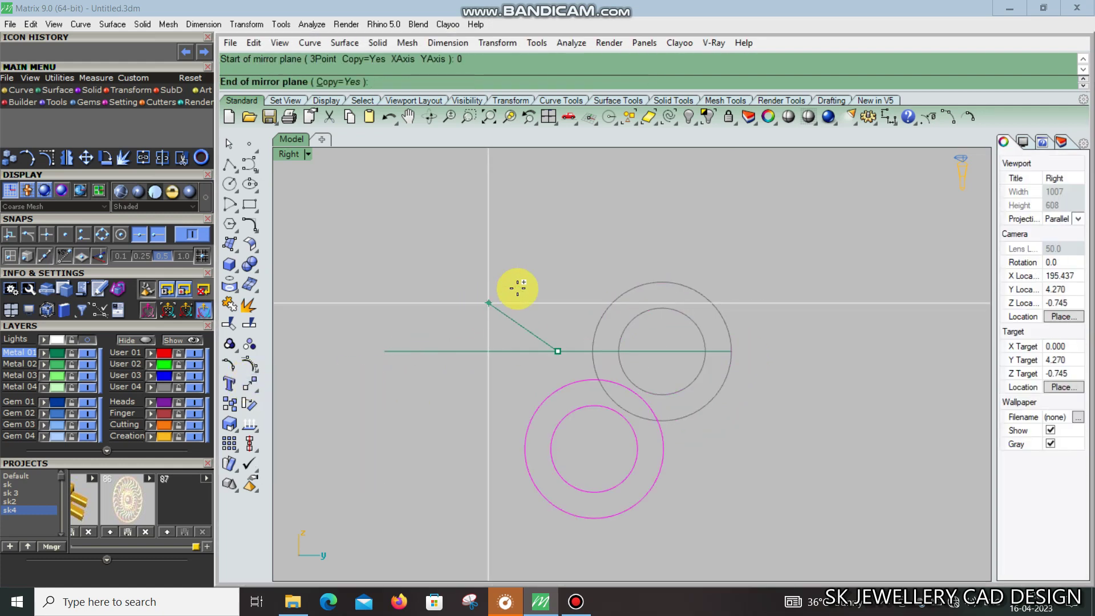
click(540, 270)
key(Escape)
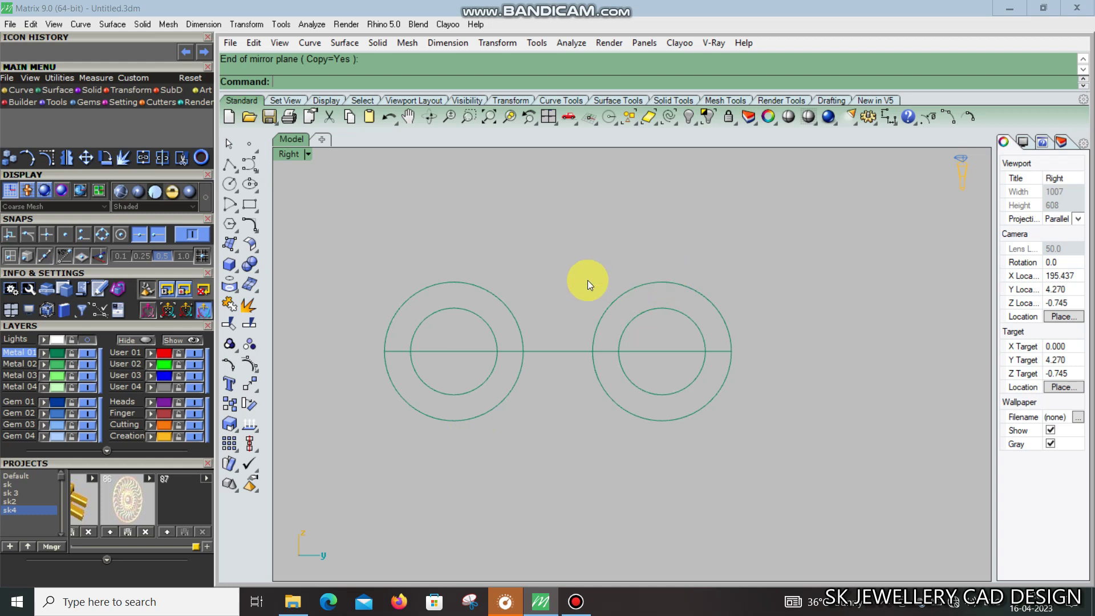
scroll(493, 290, down, 2)
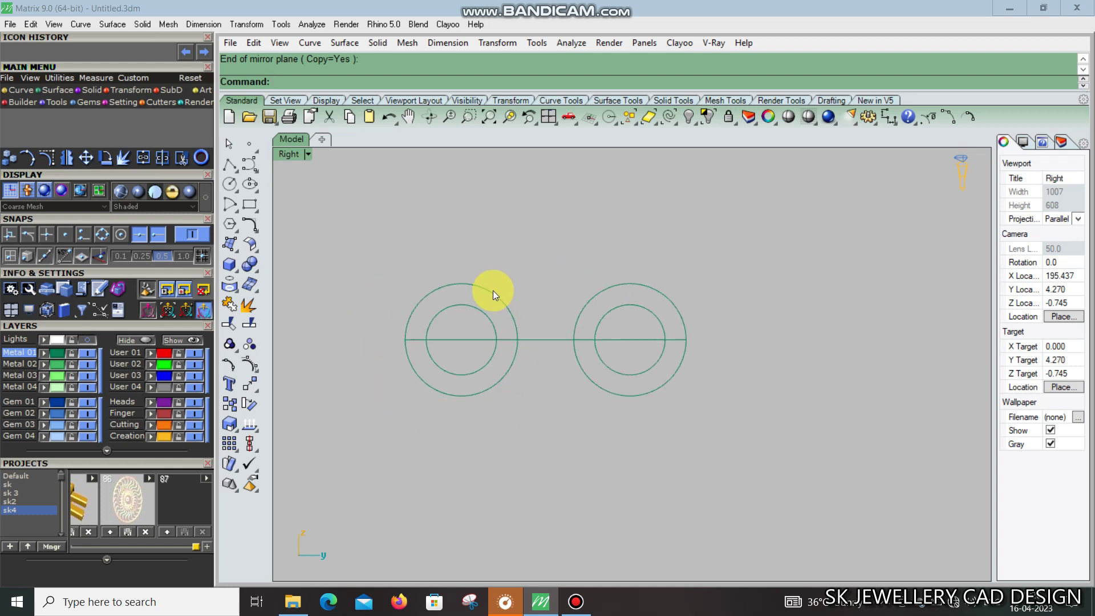
right_drag(515, 281, 507, 271)
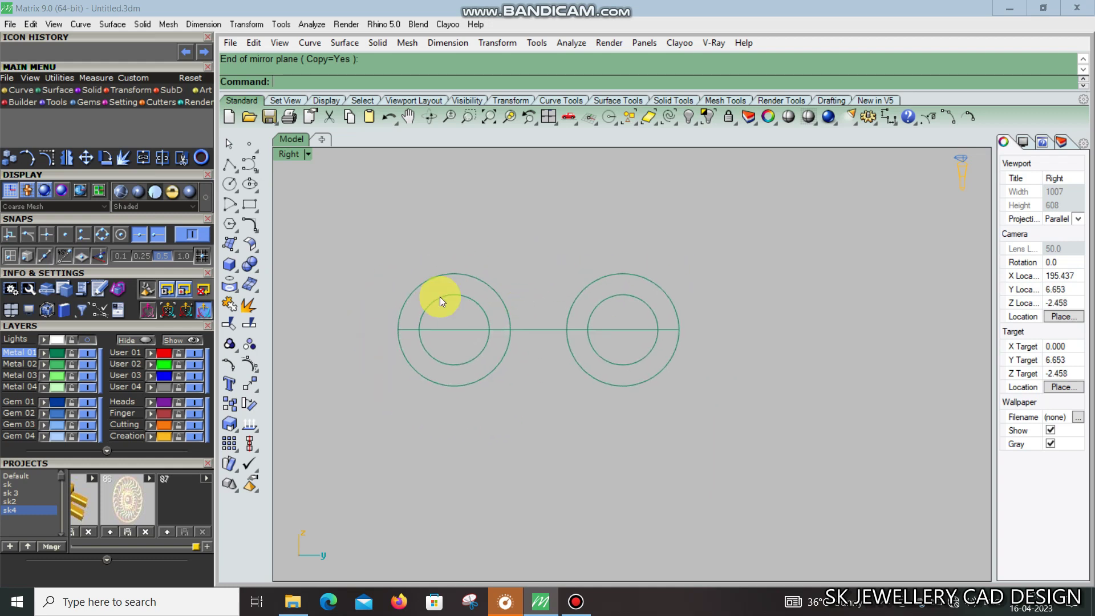
click(101, 236)
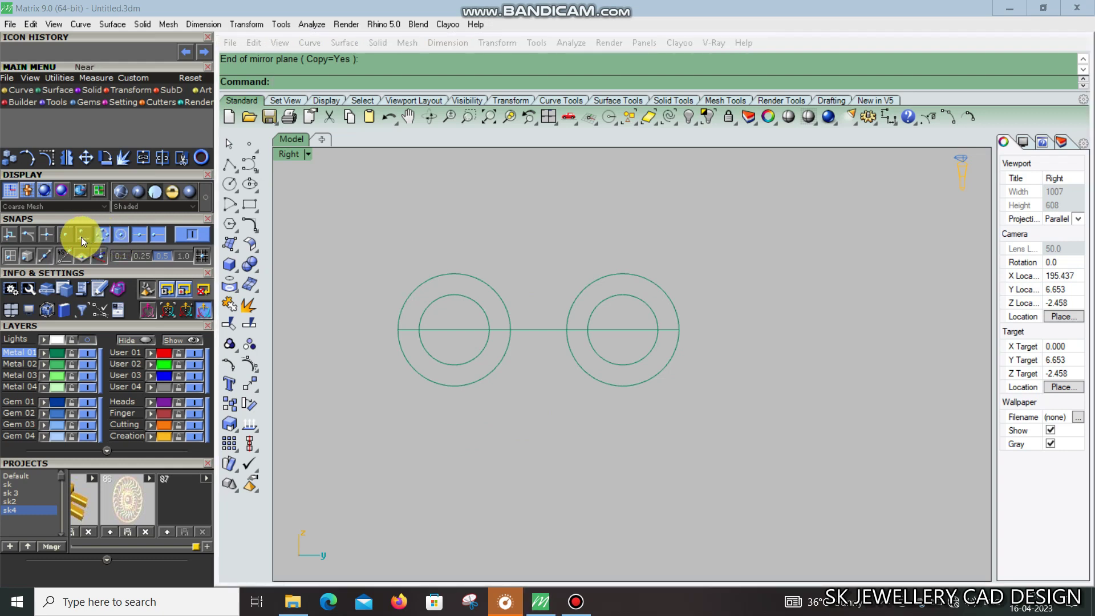
click(256, 170)
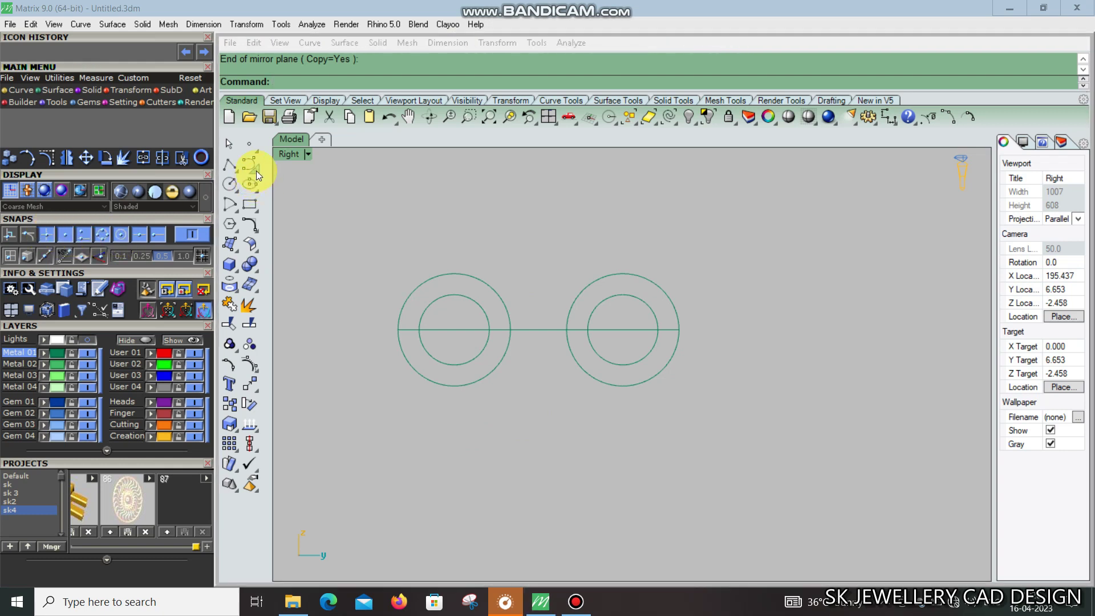
Start an interpolated curve right of the right circle, running across both circle tops
click(290, 171)
scroll(664, 251, up, 1)
scroll(656, 268, up, 1)
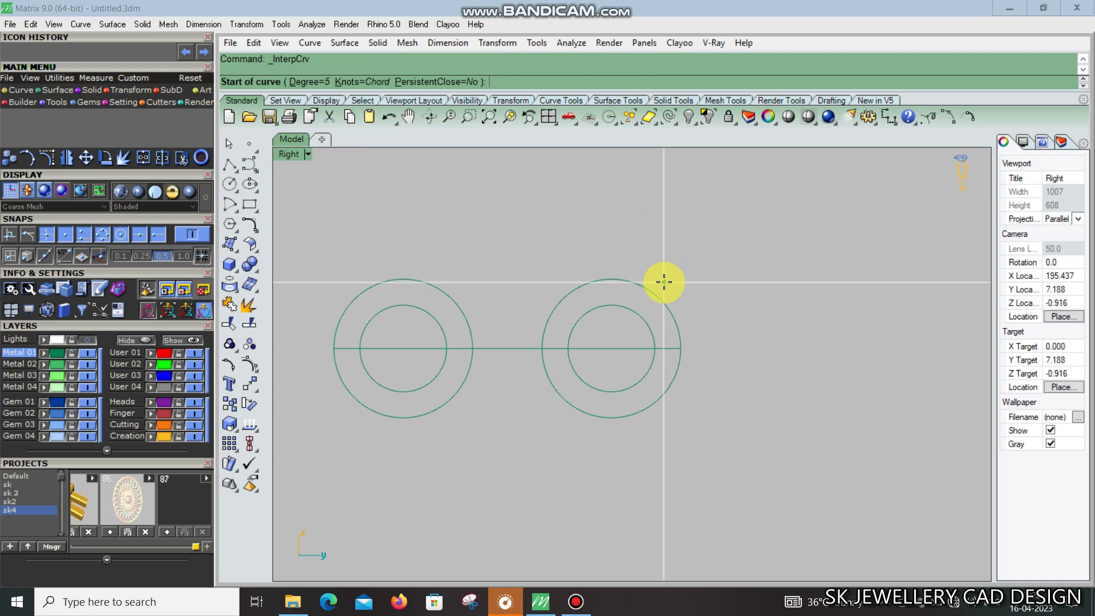
click(663, 281)
click(612, 279)
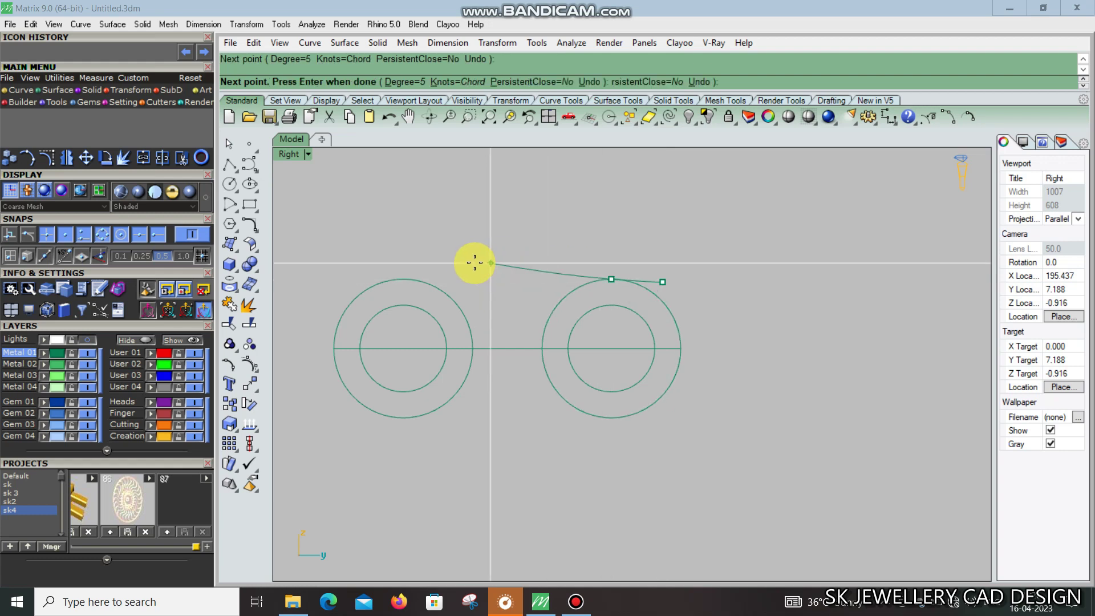
click(504, 274)
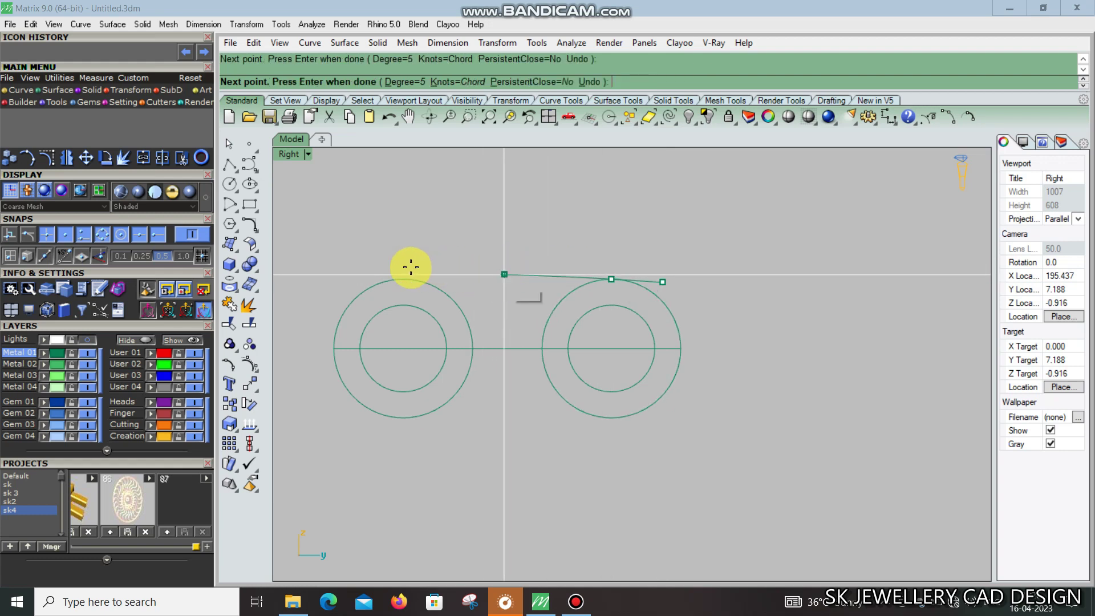
click(392, 280)
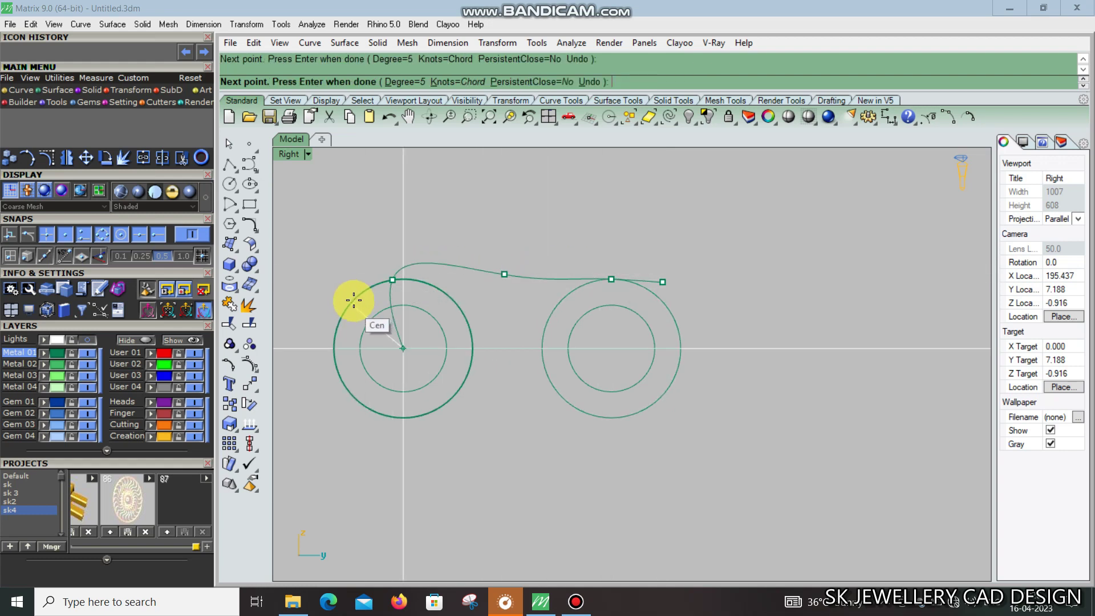
Continue the curve around the left circle's side and bottom into a hook
scroll(355, 296, up, 4)
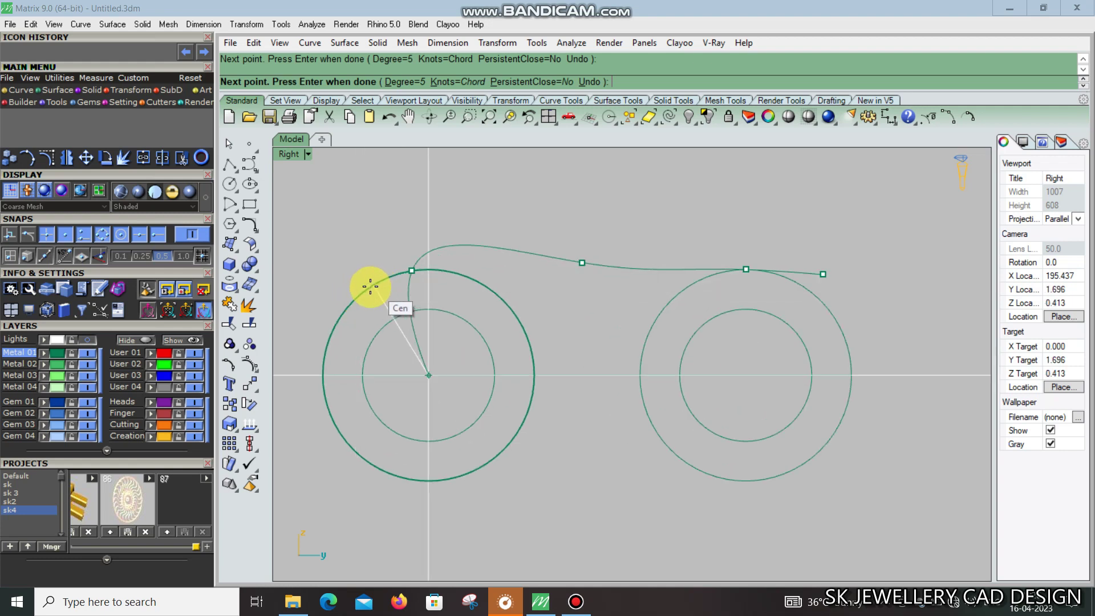
click(359, 295)
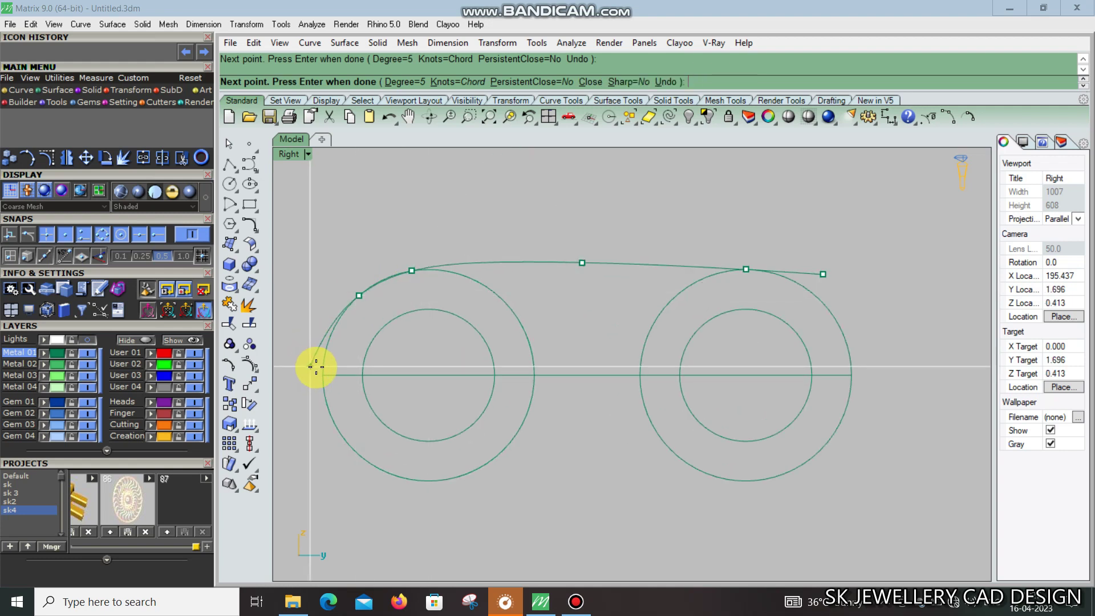
click(328, 339)
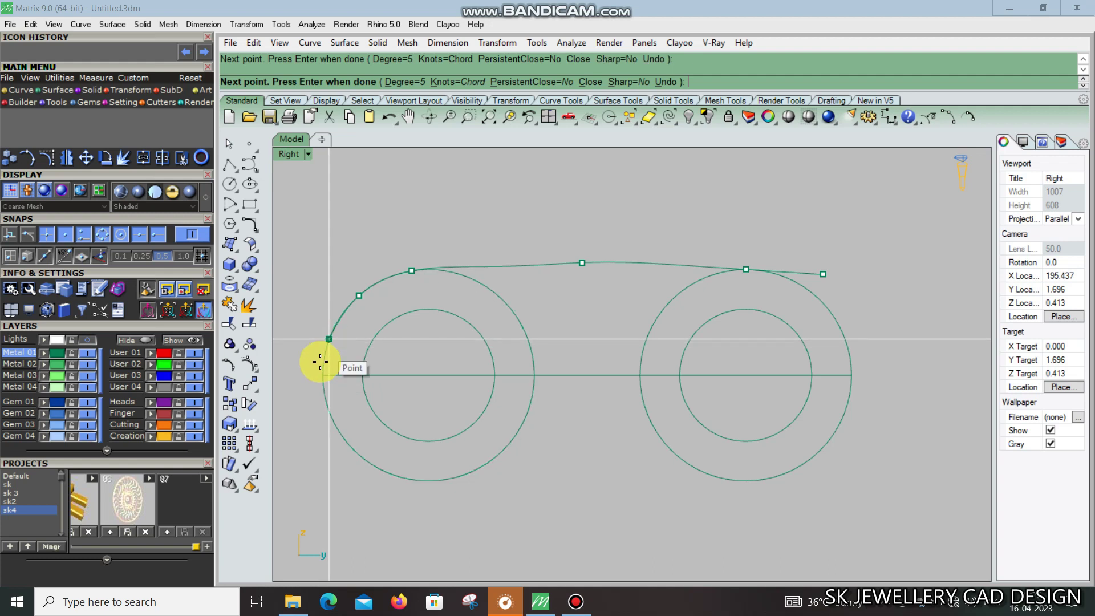
click(322, 375)
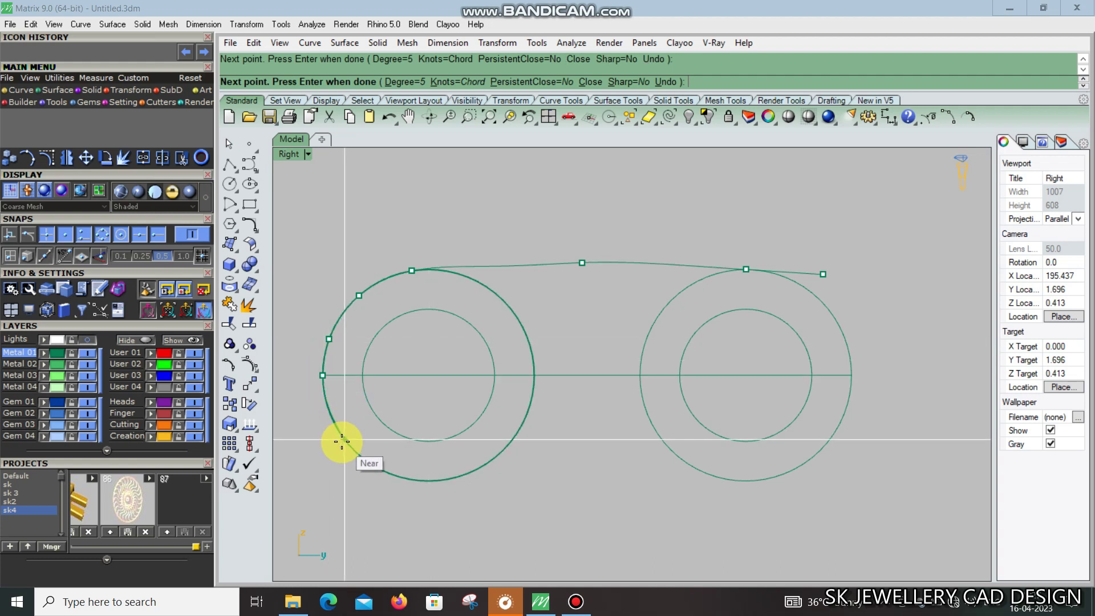
click(343, 441)
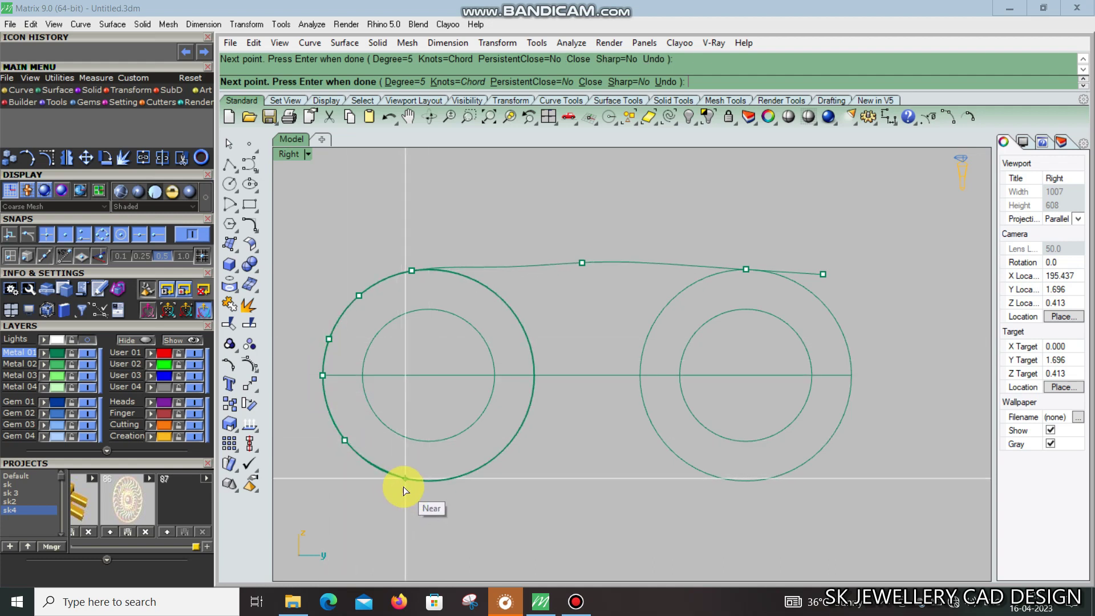
click(404, 486)
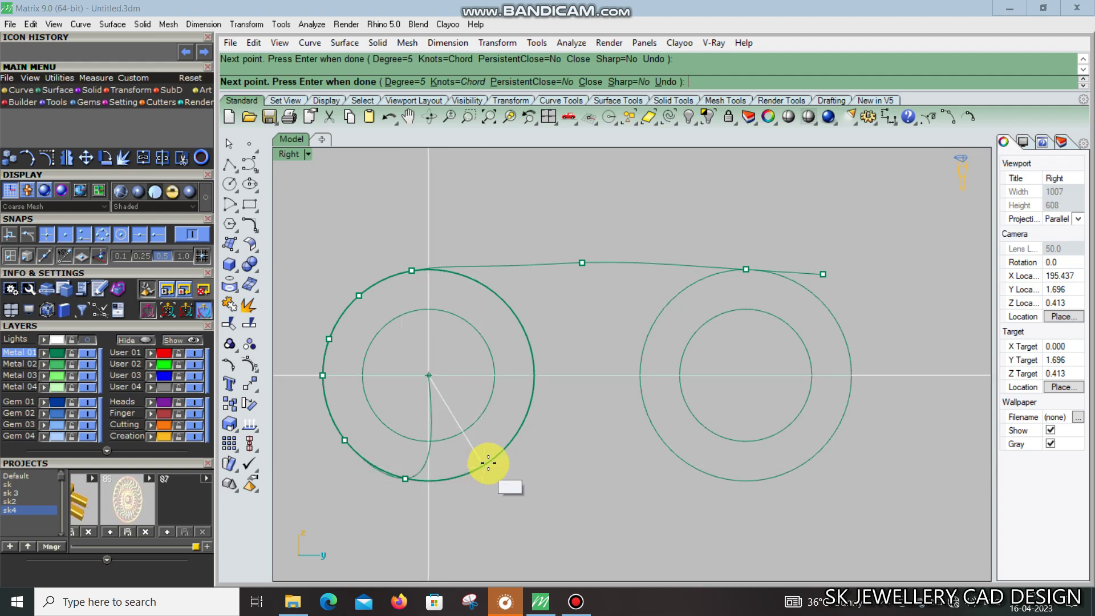
key(Return)
Window-select the guide circles and centre line
scroll(502, 439, down, 2)
scroll(522, 410, down, 2)
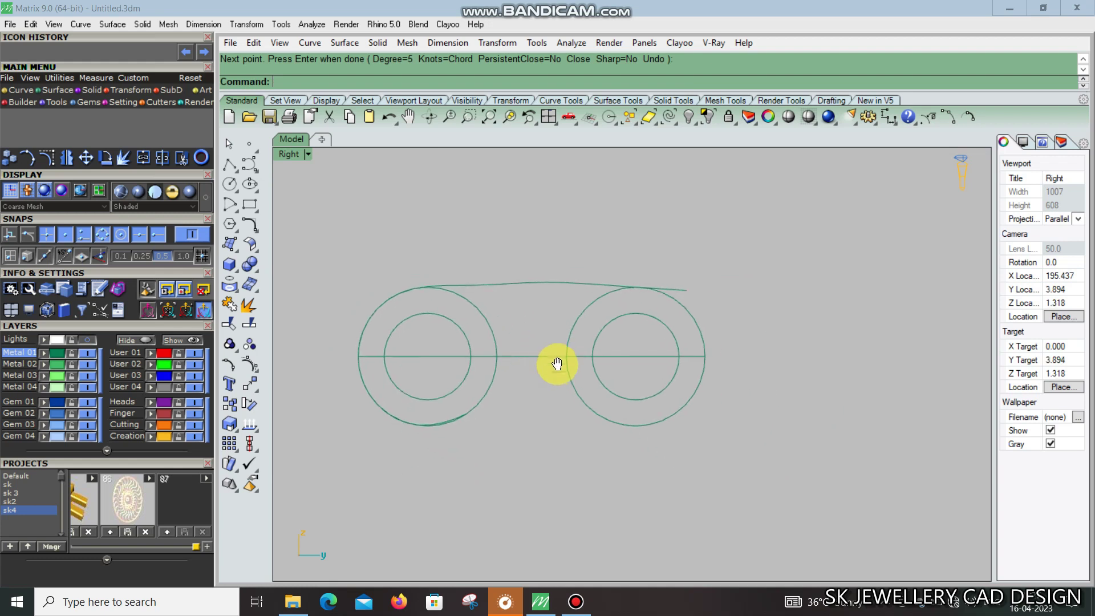
click(549, 281)
key(Escape)
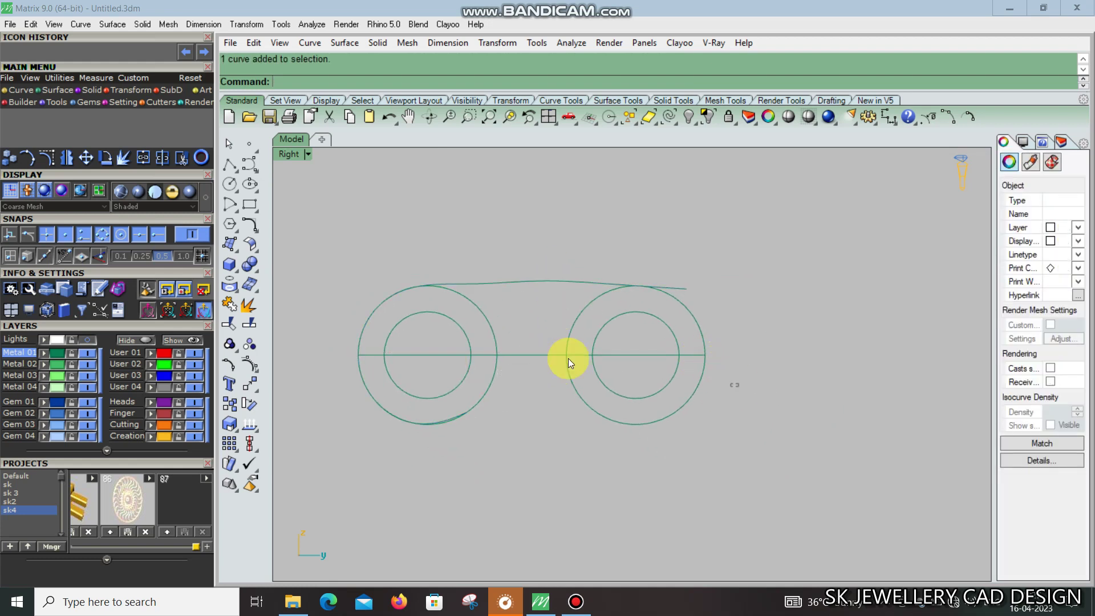
drag(403, 330, 145, 382)
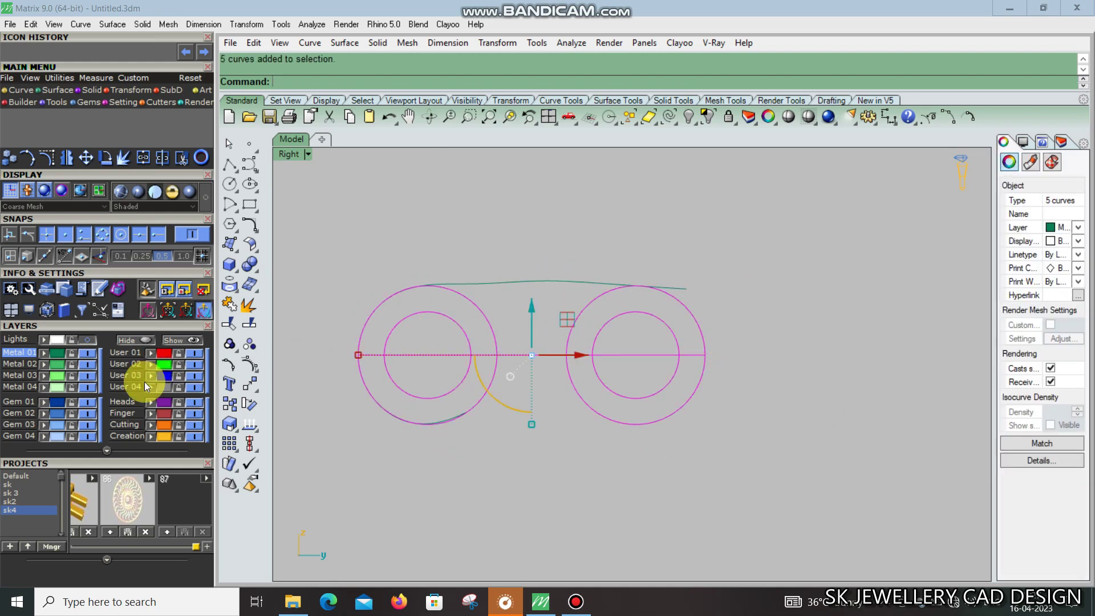
Hide the guide layer User 04 and show the hook curve's control points
click(196, 387)
click(533, 279)
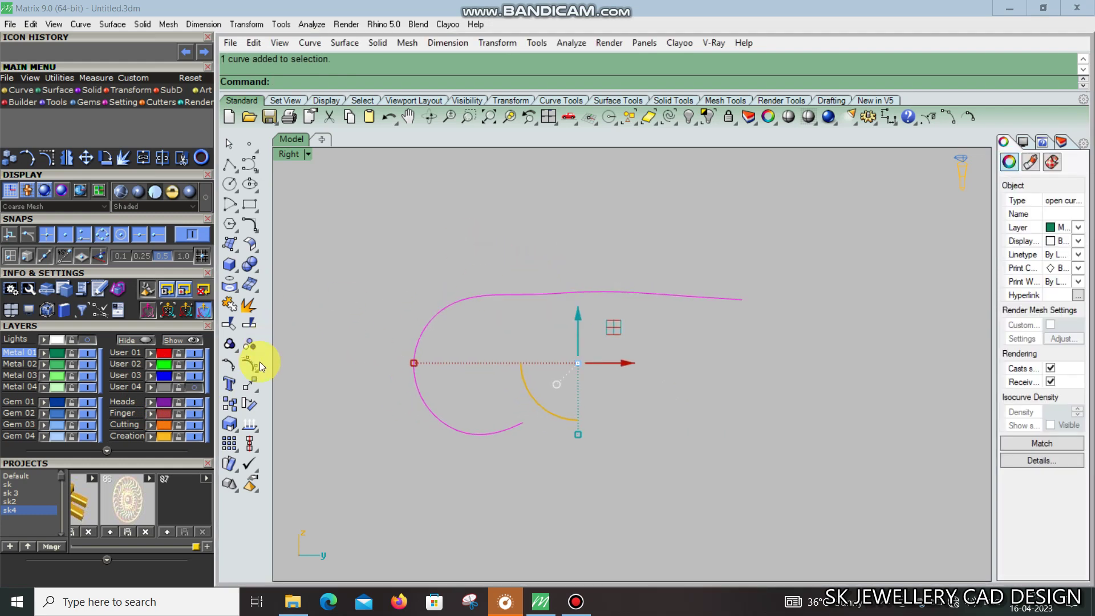
scroll(542, 294, up, 5)
click(517, 307)
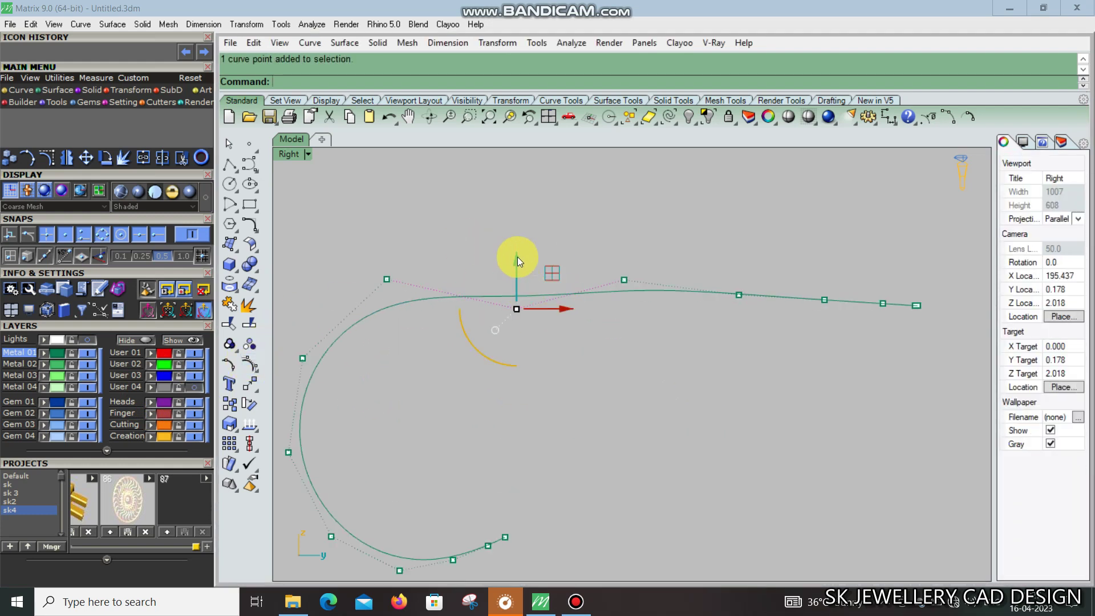
Drag control points to smooth the curve's top sweep and tail, then reselect it
drag(518, 259, 524, 231)
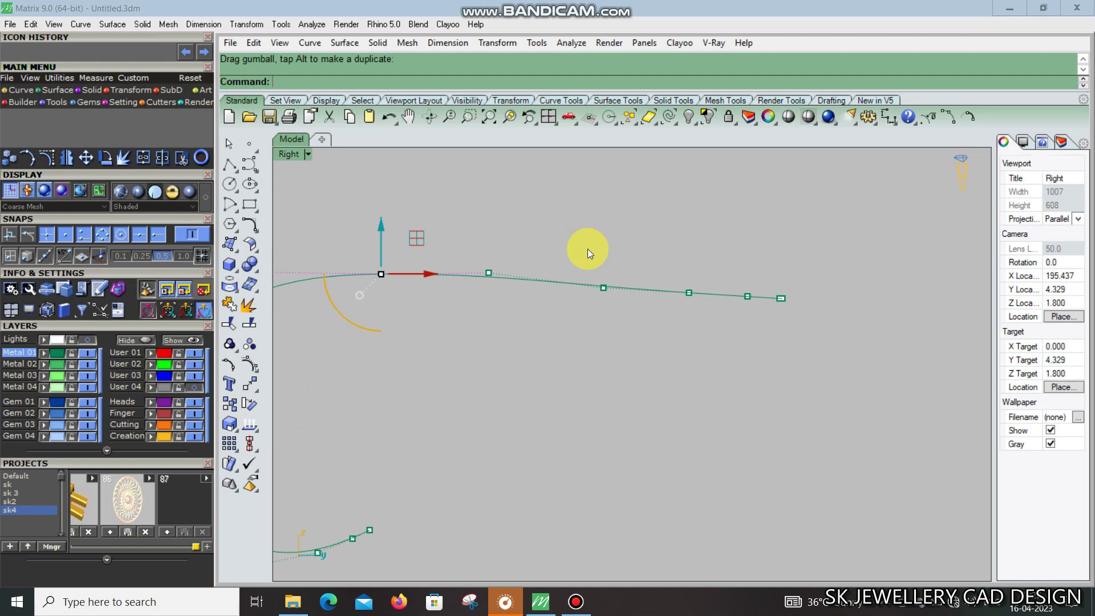
click(603, 287)
drag(602, 242, 612, 231)
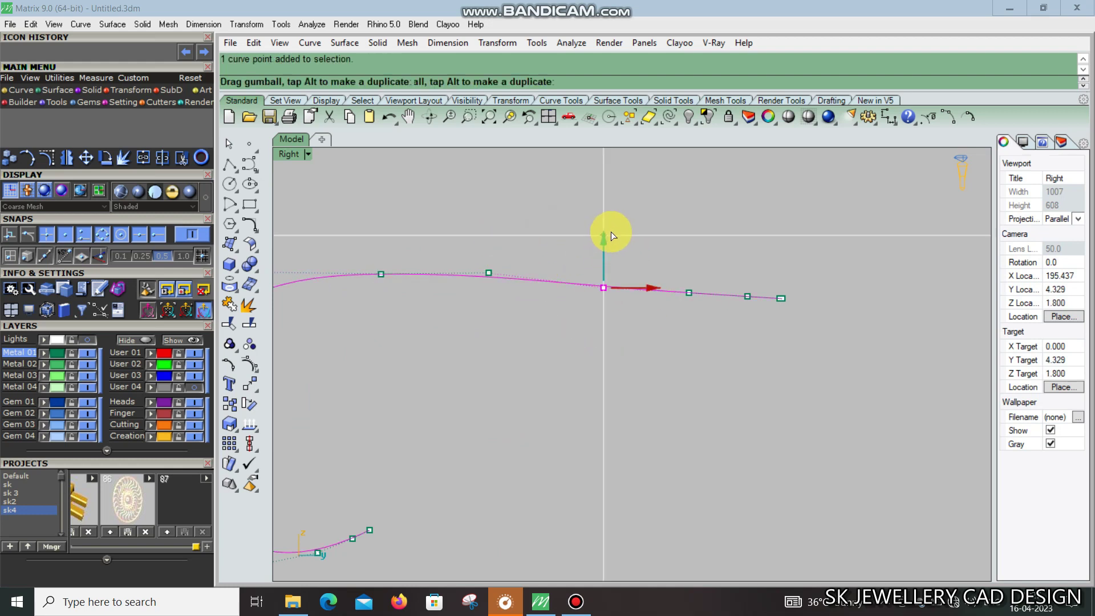
right_drag(628, 244, 648, 215)
click(708, 264)
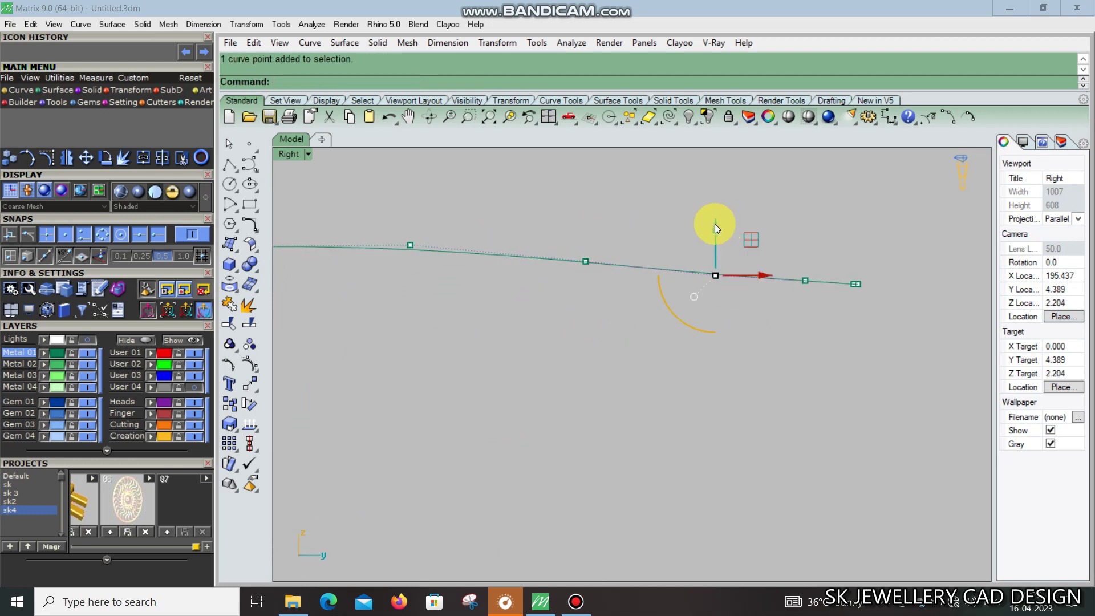
right_drag(723, 220, 716, 235)
key(Escape)
click(574, 244)
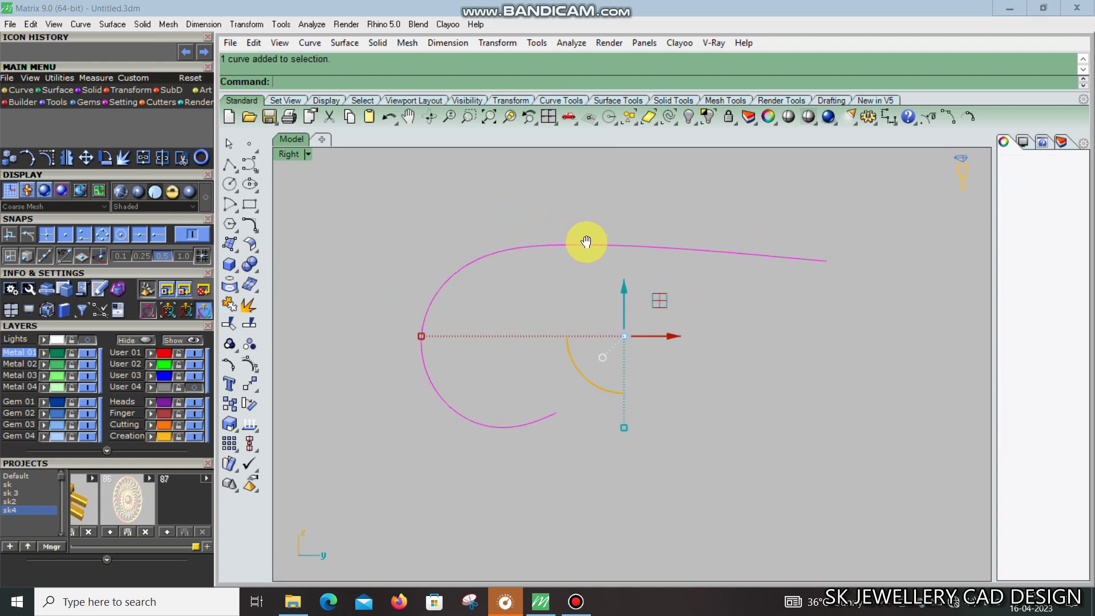
scroll(587, 239, down, 2)
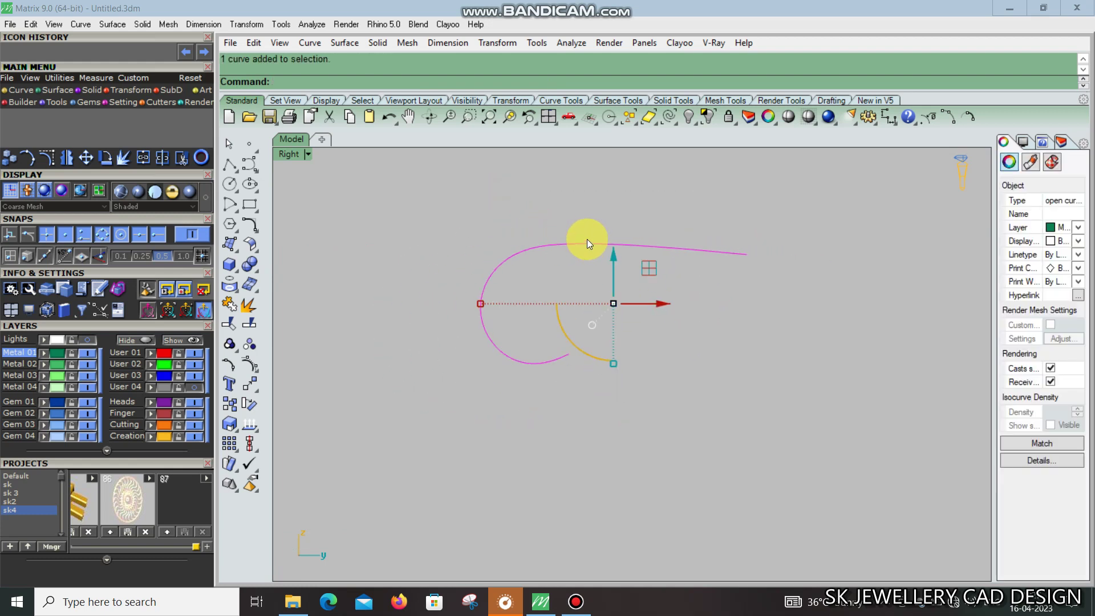
click(249, 225)
Rebuild the hook curve and display its new control points
click(353, 271)
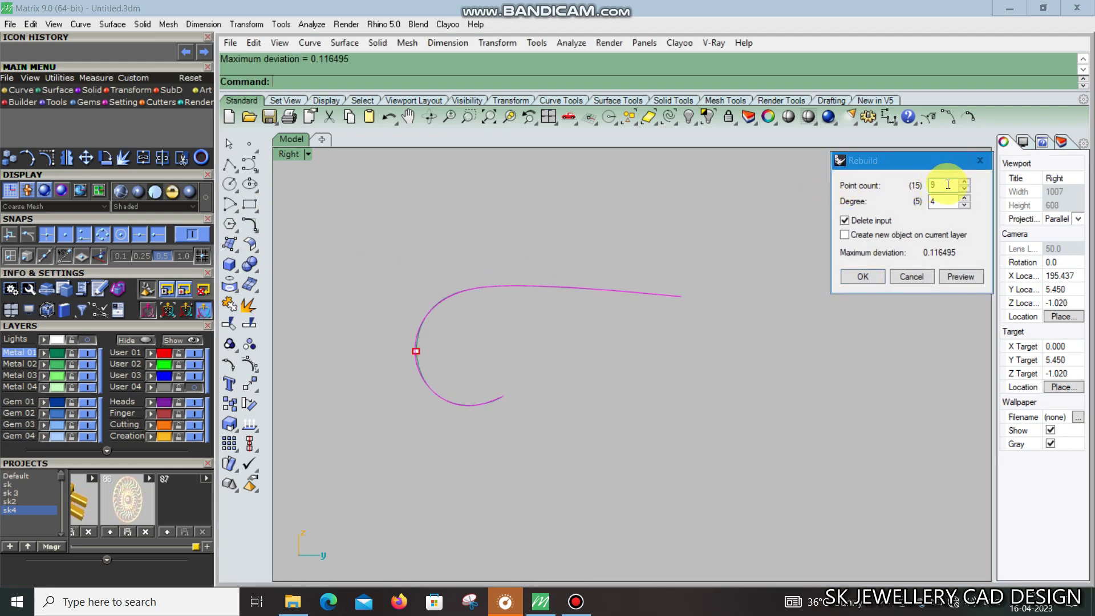
click(867, 277)
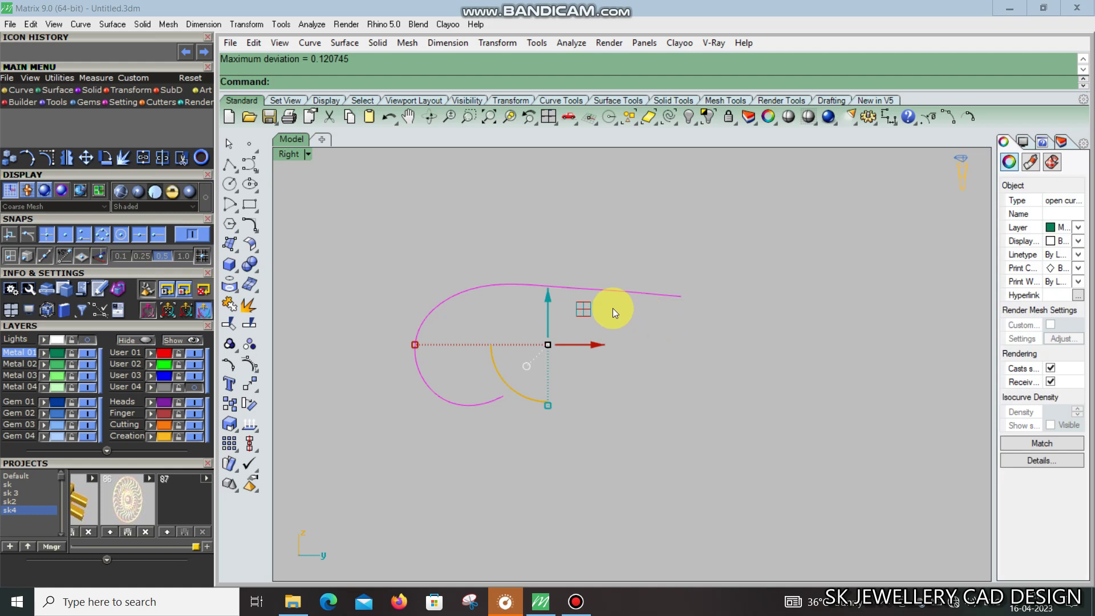
scroll(613, 308, up, 5)
key(F10)
Adjust the curve's top, middle and right-end control points to even its shape
drag(489, 207, 531, 314)
drag(502, 223, 519, 216)
scroll(679, 246, up, 2)
click(713, 301)
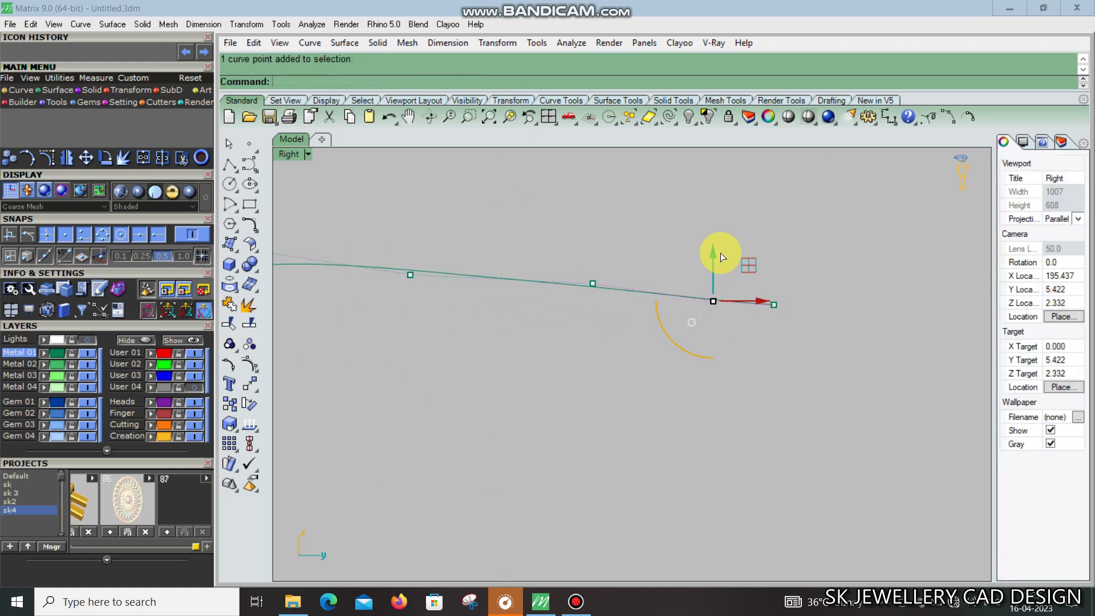
drag(720, 252, 702, 258)
click(594, 283)
drag(594, 234, 596, 242)
scroll(683, 257, down, 2)
scroll(734, 252, up, 2)
Pull the curve's left part into a rounder C and reselect the curve
drag(738, 256, 787, 330)
drag(422, 242, 484, 308)
drag(454, 230, 524, 208)
right_drag(523, 207, 494, 241)
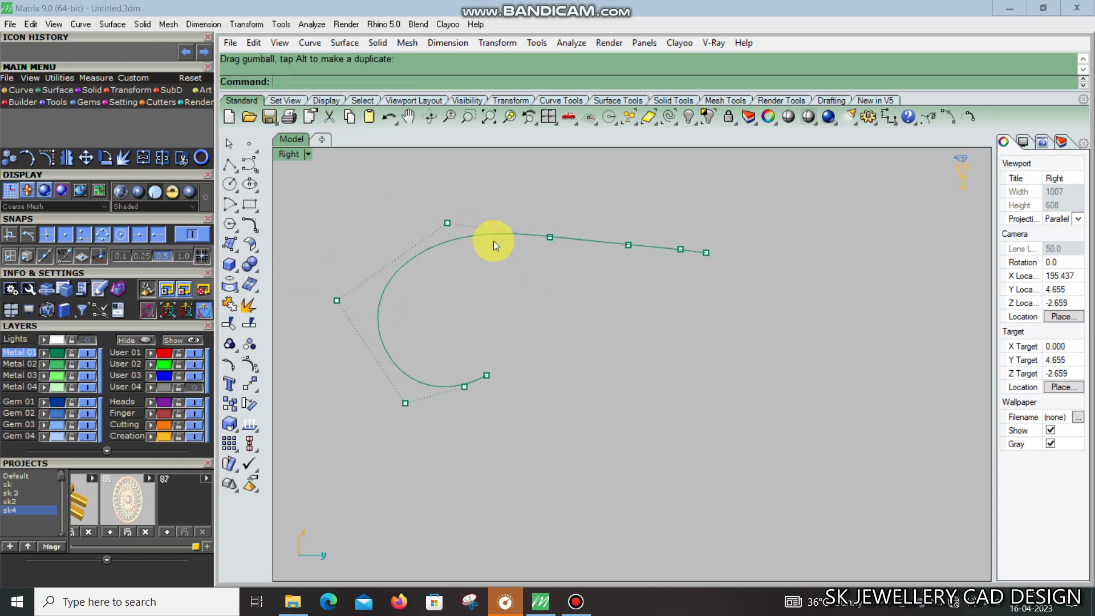
drag(484, 215, 477, 204)
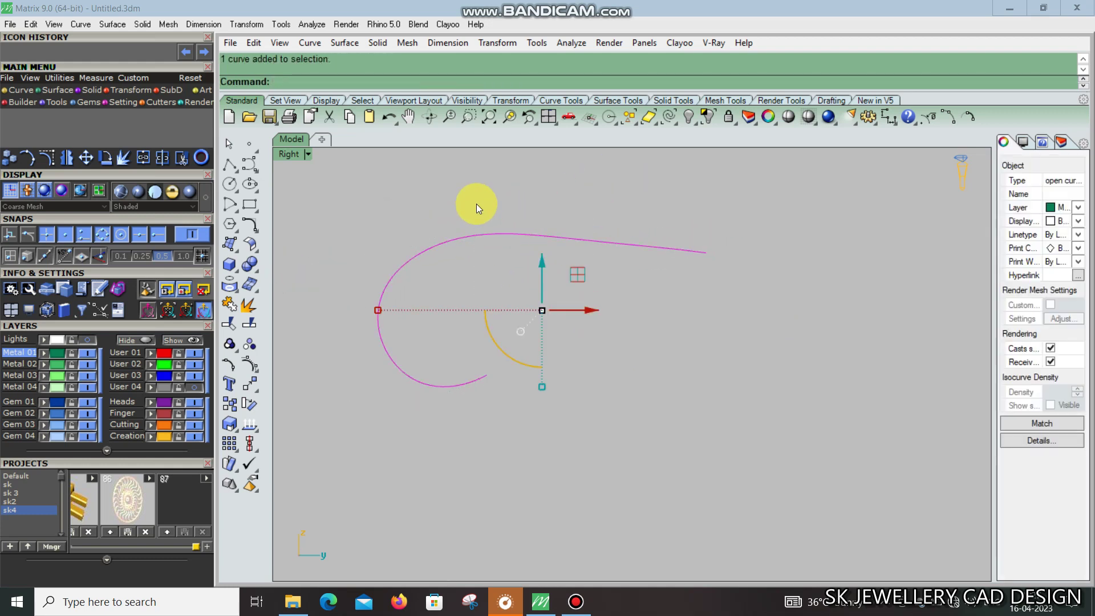
Rebuild the hook curve with 10 control points at degree 4
click(248, 224)
click(351, 276)
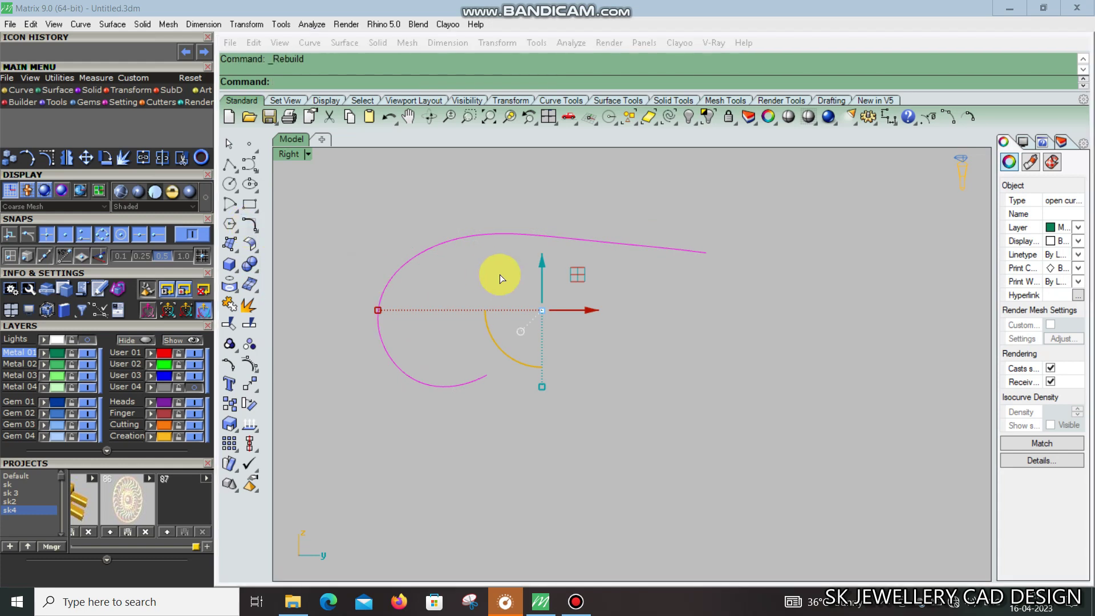
double_click(944, 185)
text(10)
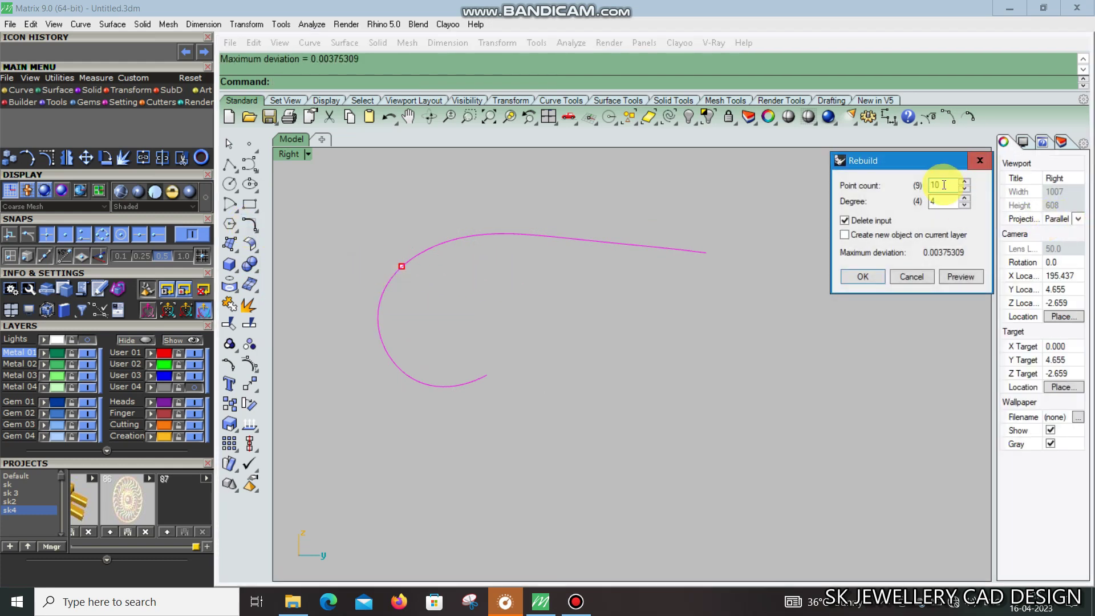
key(Return)
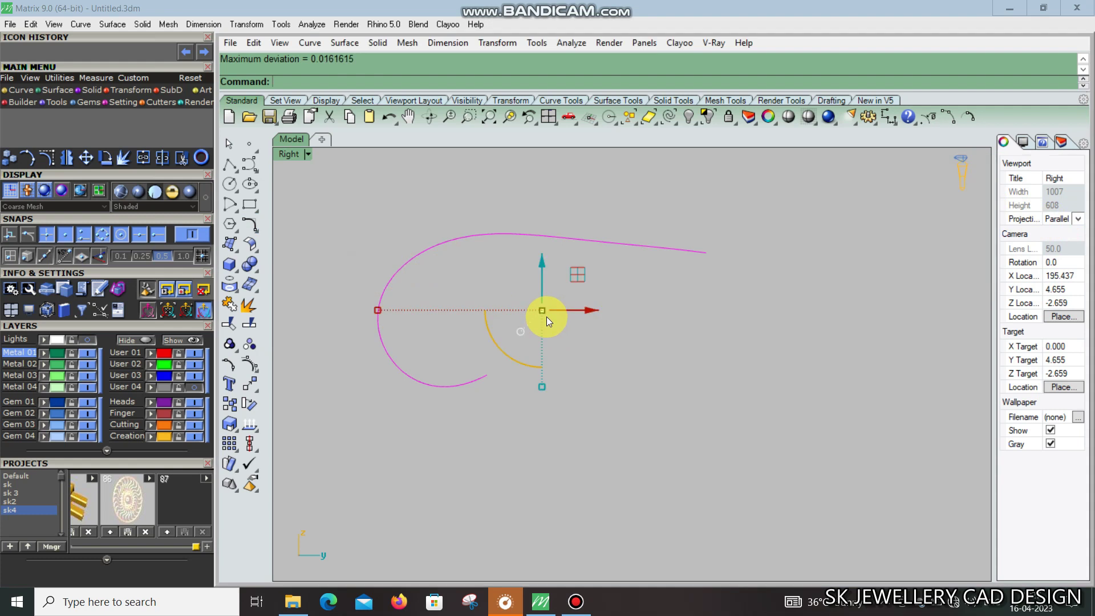
Reshape the hook curve's trailing tail by dragging its control points with the gumball
click(248, 368)
scroll(570, 228, up, 3)
scroll(484, 259, up, 2)
click(441, 271)
drag(443, 219, 590, 232)
right_drag(615, 232, 562, 234)
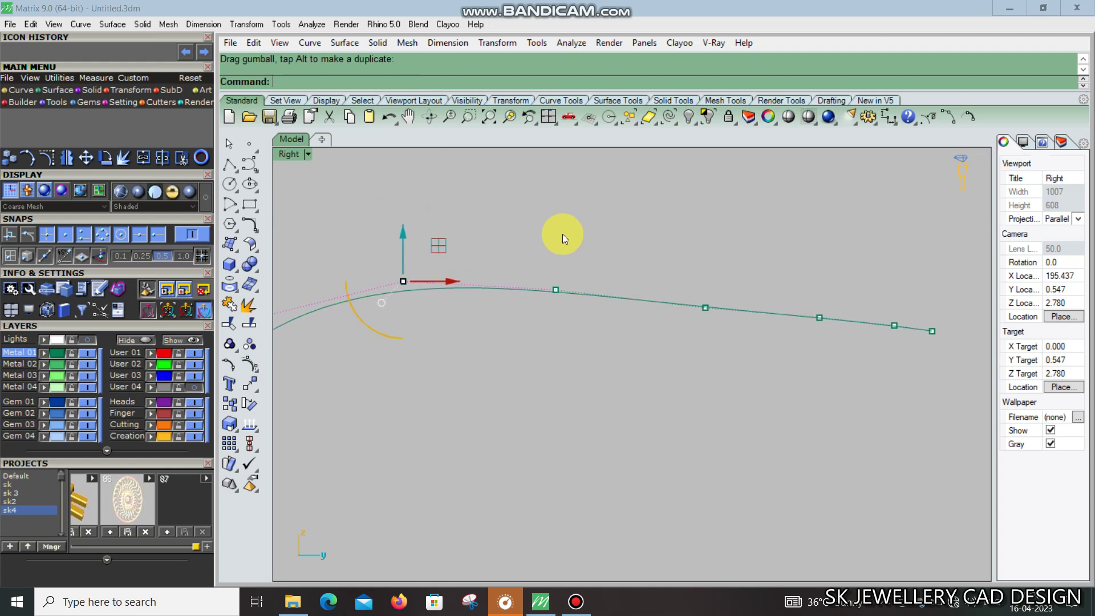
click(555, 290)
click(706, 308)
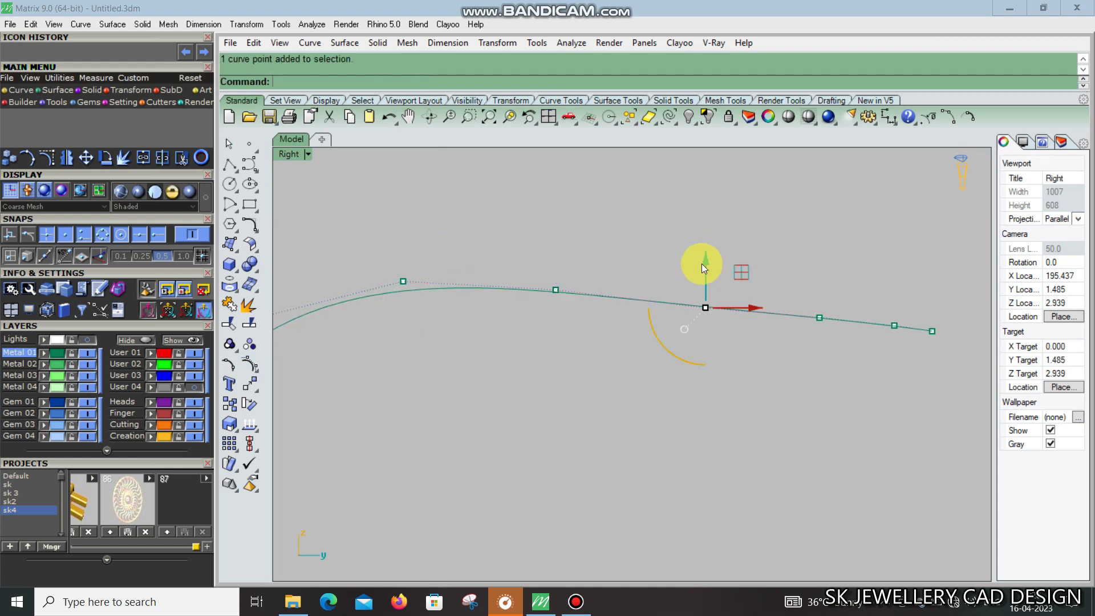
drag(714, 259, 718, 258)
key(Escape)
Smooth the top sweep by nudging one control point and raising another vertically
scroll(672, 267, down, 2)
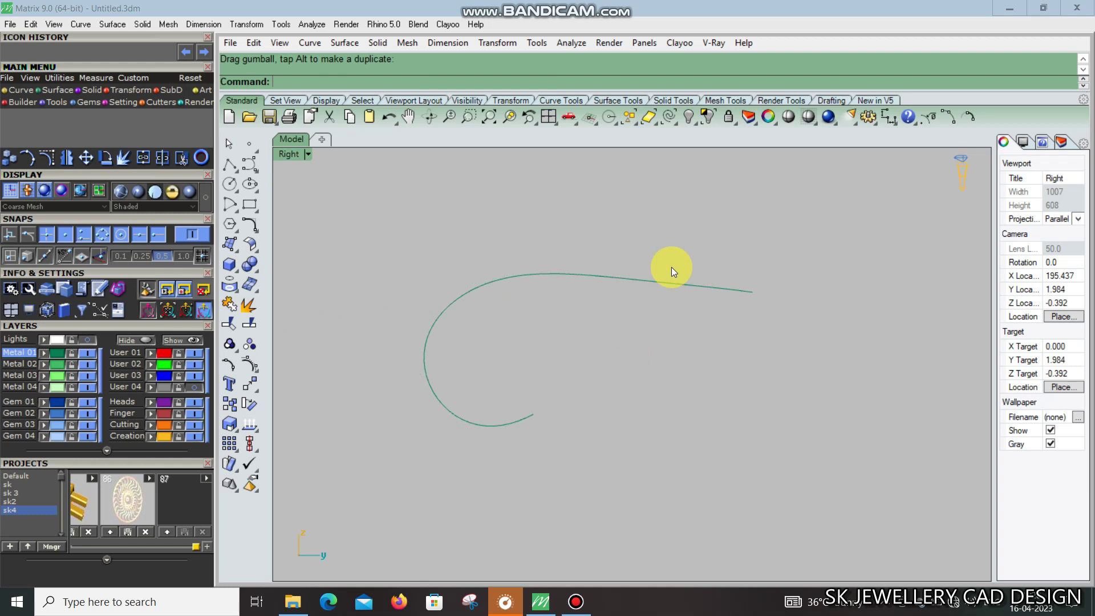
scroll(668, 296, up, 3)
click(796, 265)
scroll(695, 276, down, 1)
key(F10)
click(698, 291)
drag(708, 243, 710, 245)
right_drag(791, 303, 762, 283)
click(773, 296)
drag(779, 251, 783, 231)
Recentre the hook curve and lift a control point near the top for a smoother flow
scroll(786, 257, down, 2)
scroll(783, 231, down, 6)
scroll(777, 243, down, 2)
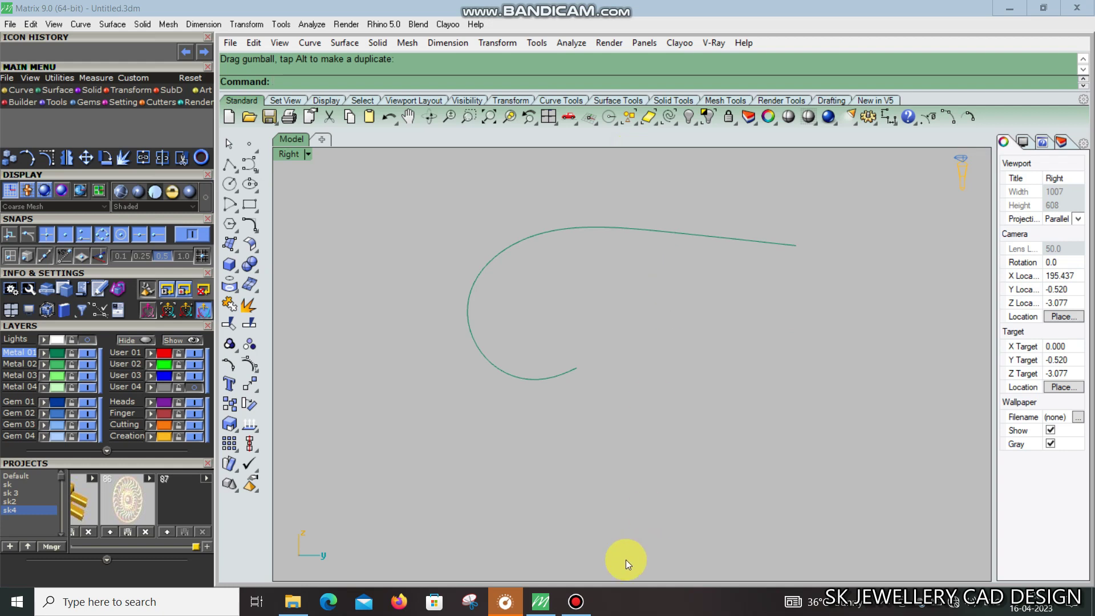
click(591, 594)
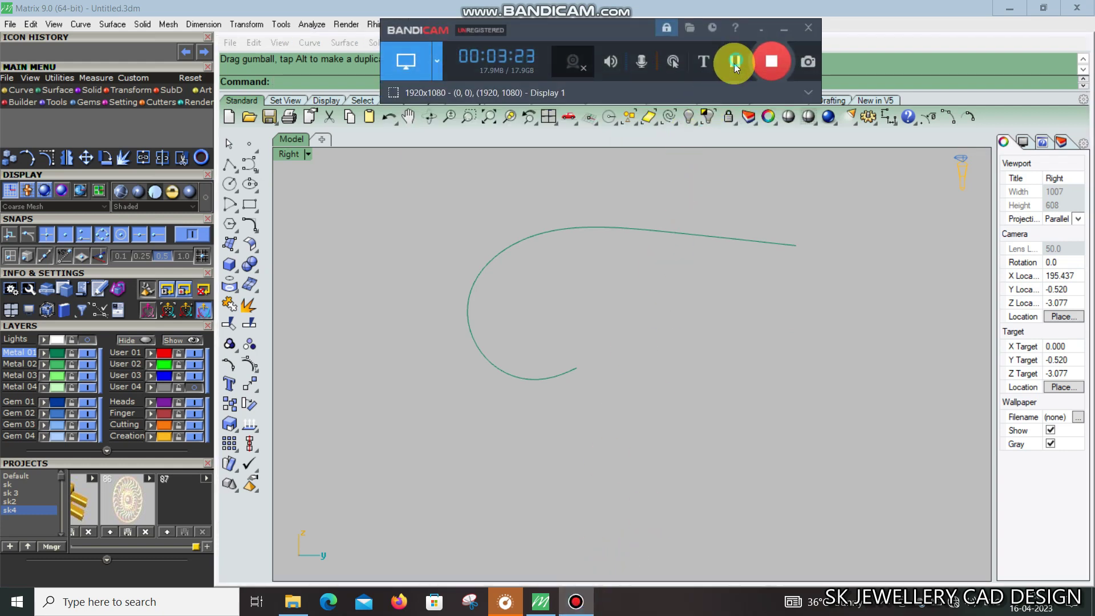
click(767, 29)
right_drag(661, 265, 701, 276)
click(589, 238)
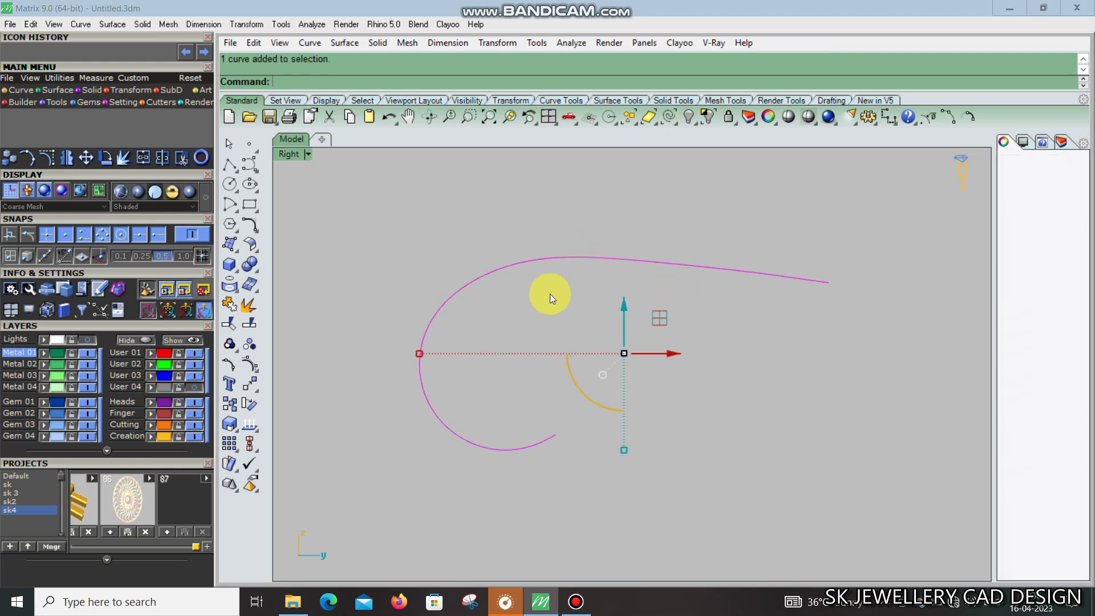
scroll(505, 299, up, 1)
scroll(479, 271, up, 3)
key(F10)
click(456, 263)
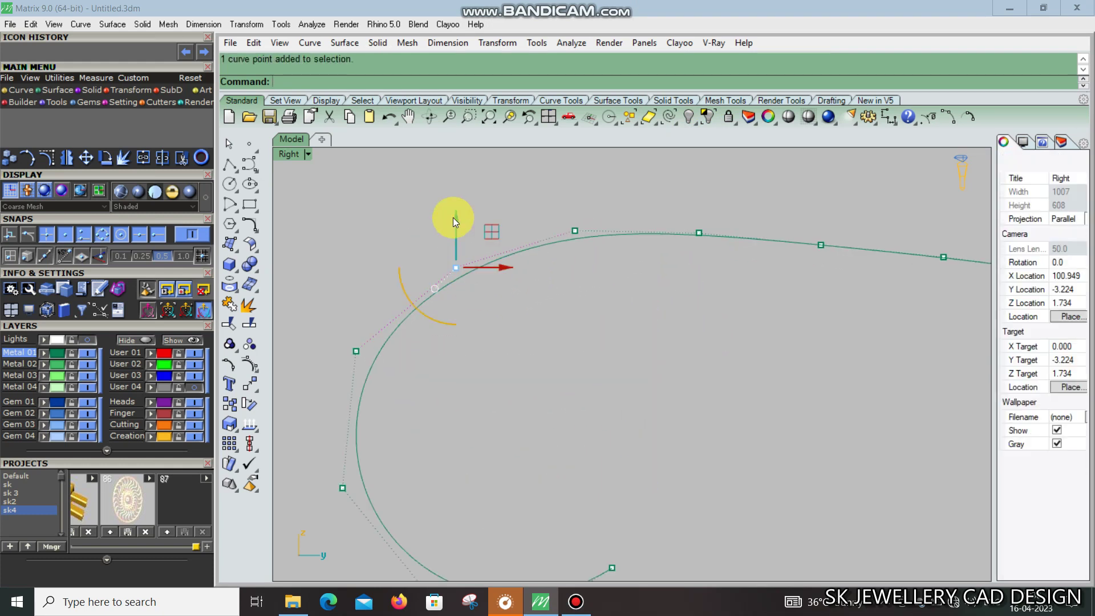
drag(453, 218, 463, 211)
key(F11)
Reselect the finished hooked curve with the curve editing tools
scroll(516, 242, down, 2)
scroll(495, 246, down, 1)
click(494, 245)
click(250, 225)
Try a 1.5 offset of the hook curve, then delete the unwanted copy
click(299, 245)
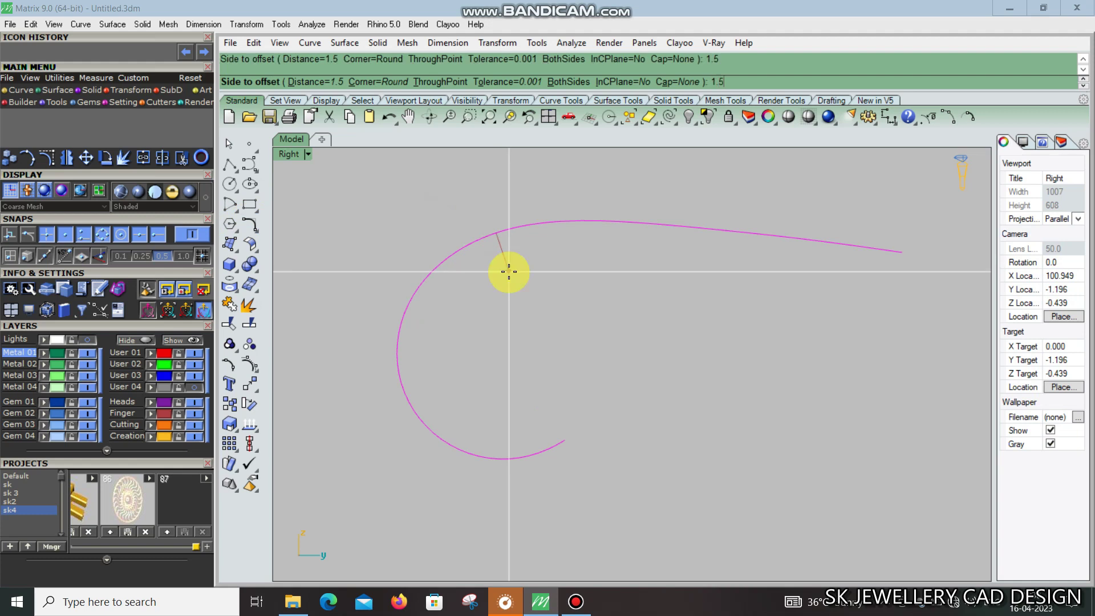
click(509, 276)
scroll(549, 300, down, 2)
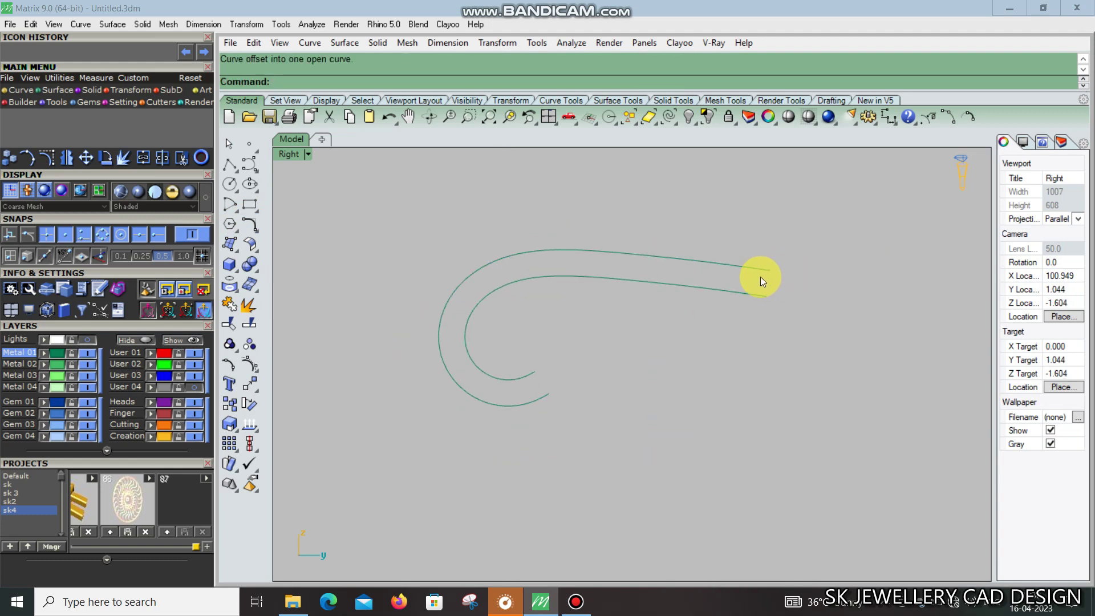
scroll(536, 380, up, 1)
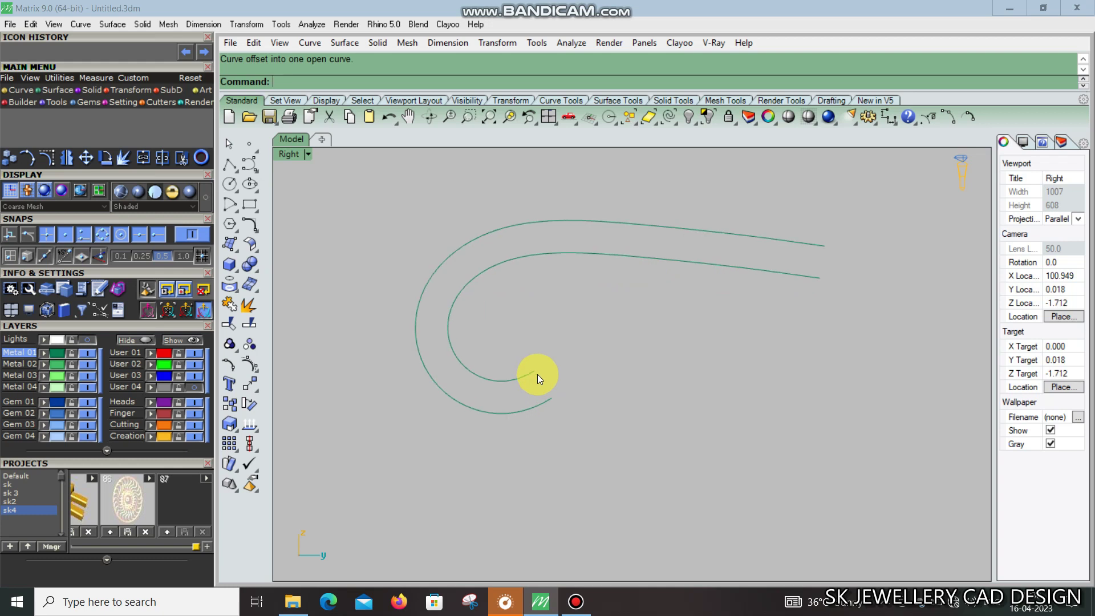
click(540, 254)
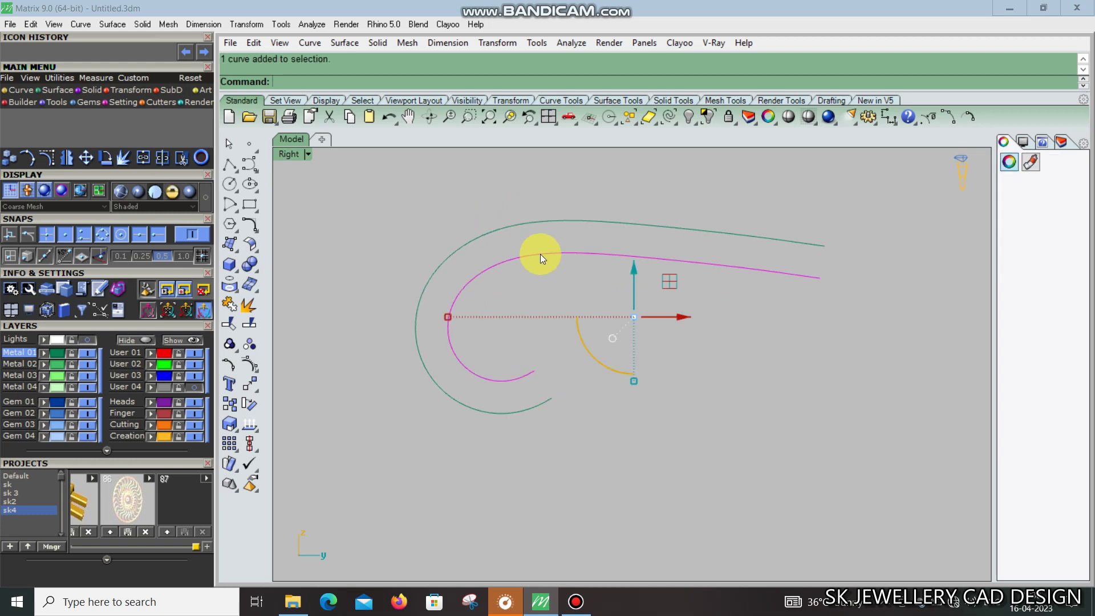
key(Delete)
Offset the hook curve 1.2 toward the inside of the original
key(ctrl+a)
click(258, 243)
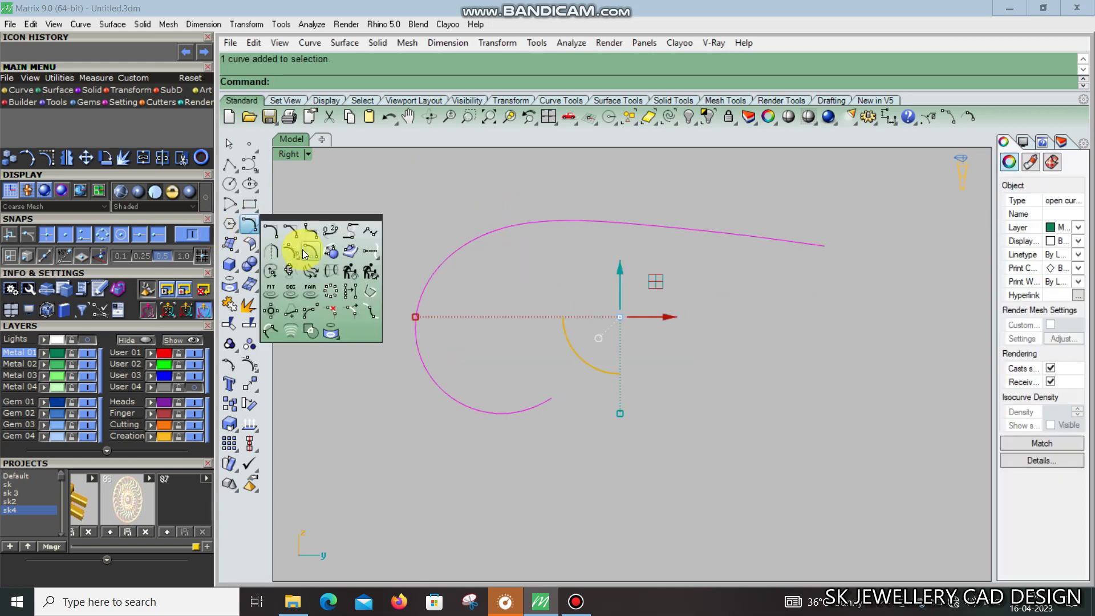
click(302, 249)
scroll(511, 278, up, 1)
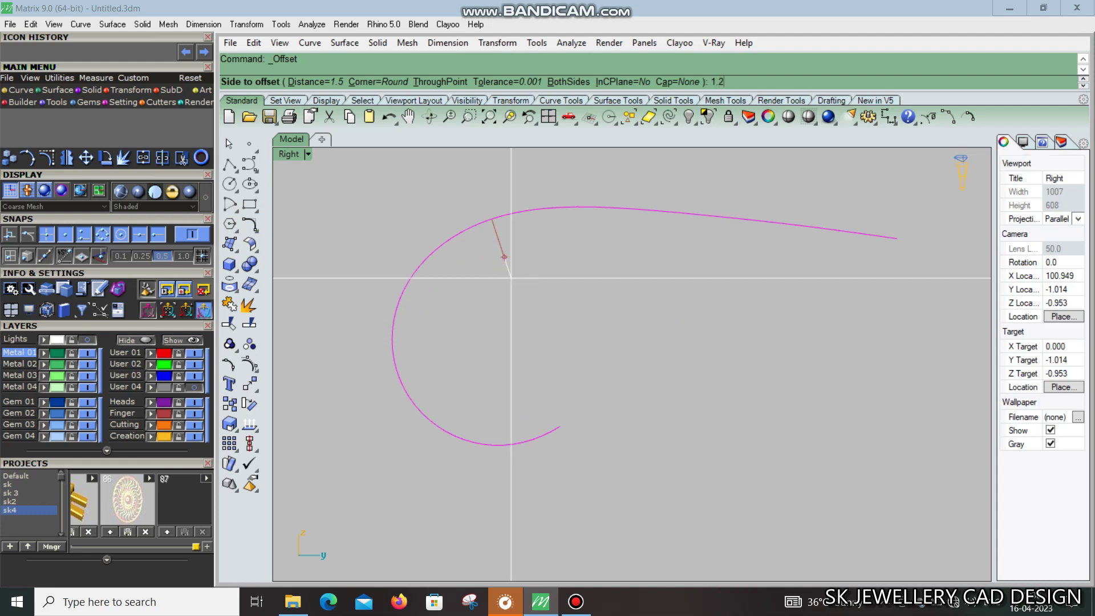
click(511, 278)
scroll(529, 260, down, 1)
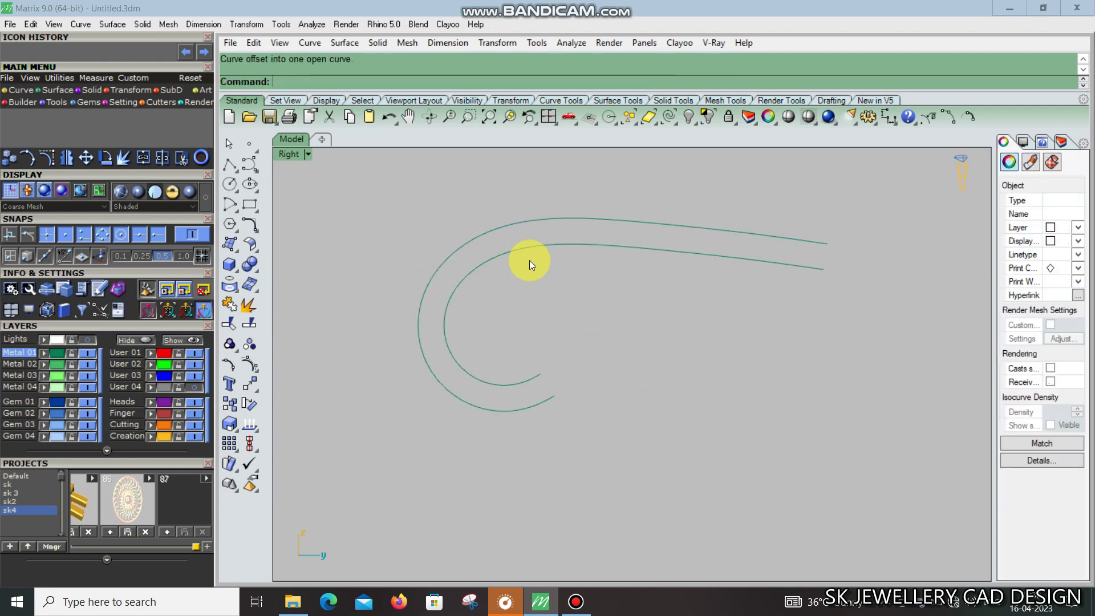
Check the double hook outline in Perspective, side and Top views
key(ctrl+F4)
mouse_move(724, 335)
right_down()
mouse_move(844, 289)
mouse_move(599, 310)
mouse_move(689, 306)
right_up()
key(ctrl+F3)
scroll(655, 300, down, 2)
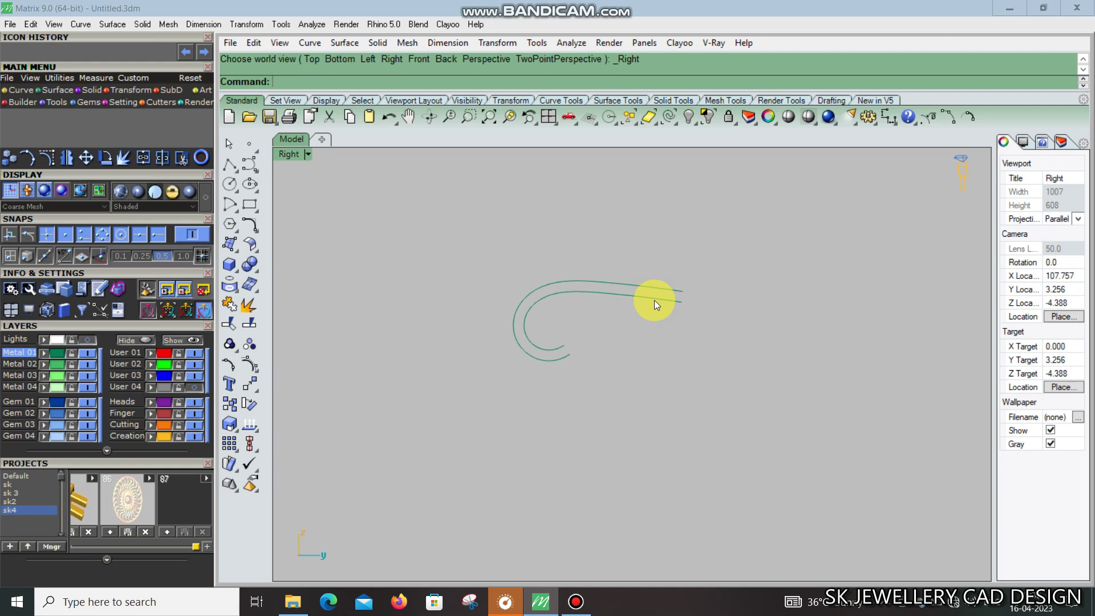
scroll(614, 289, down, 1)
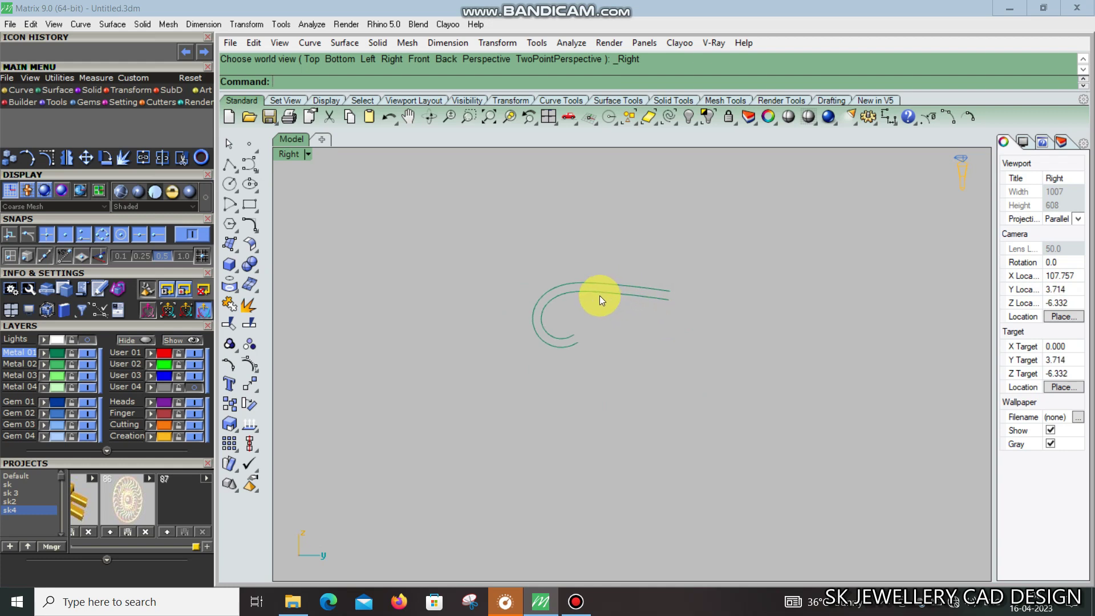
key(ctrl+F4)
key(ctrl+F1)
Move the reference earring picture to the right in Top view
right_drag(662, 344, 626, 304)
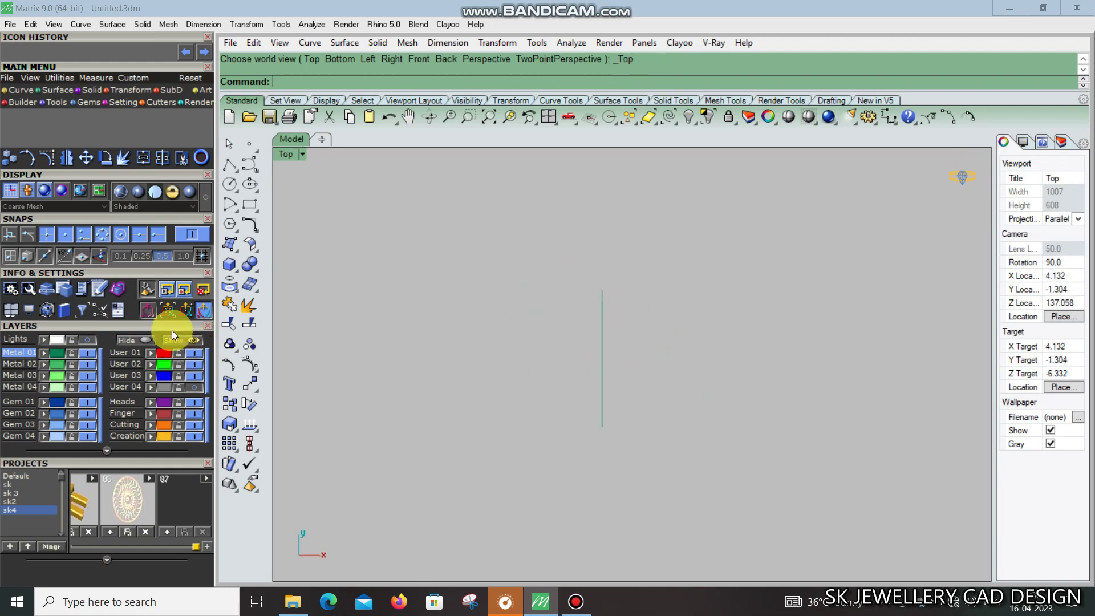
scroll(669, 344, up, 3)
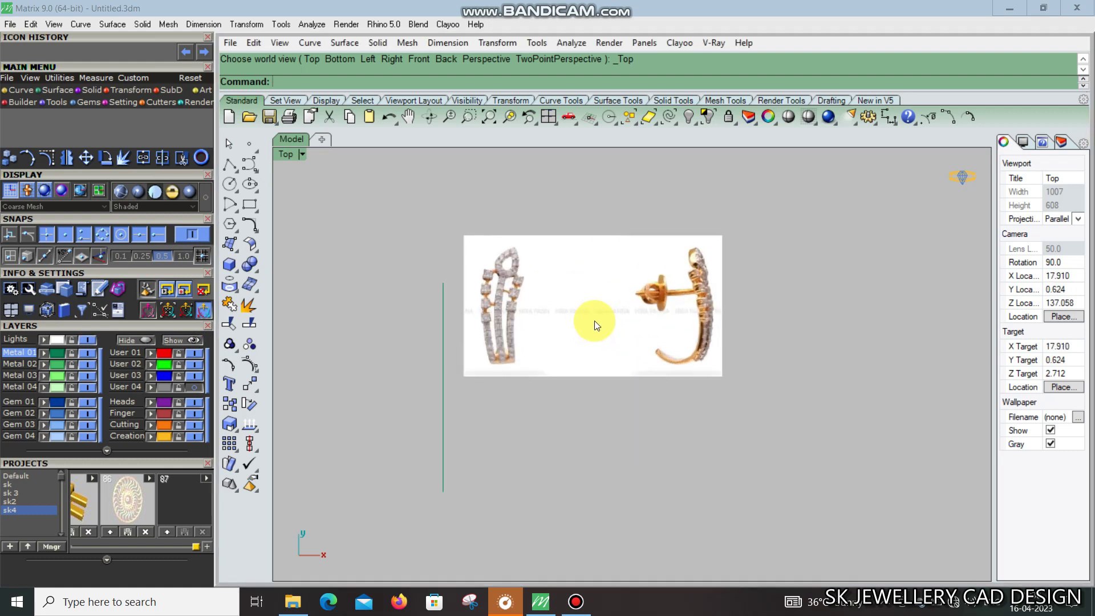
click(638, 272)
mouse_move(684, 275)
mouse_down()
mouse_move(751, 306)
mouse_move(806, 305)
mouse_up()
key(Escape)
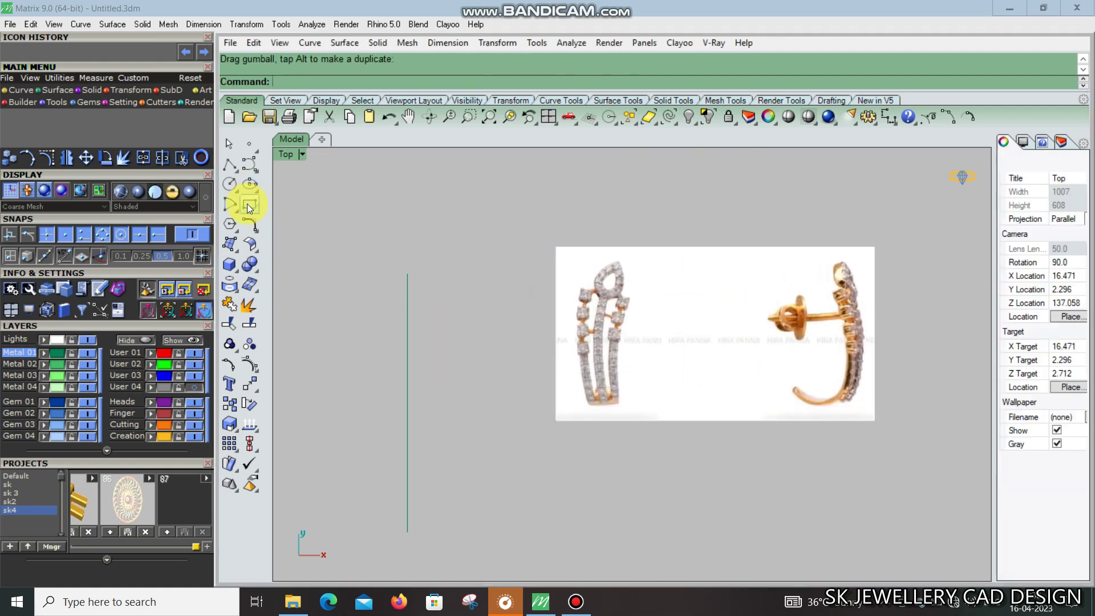
Draw a rectangle framing the front-view earring in the picture
click(250, 206)
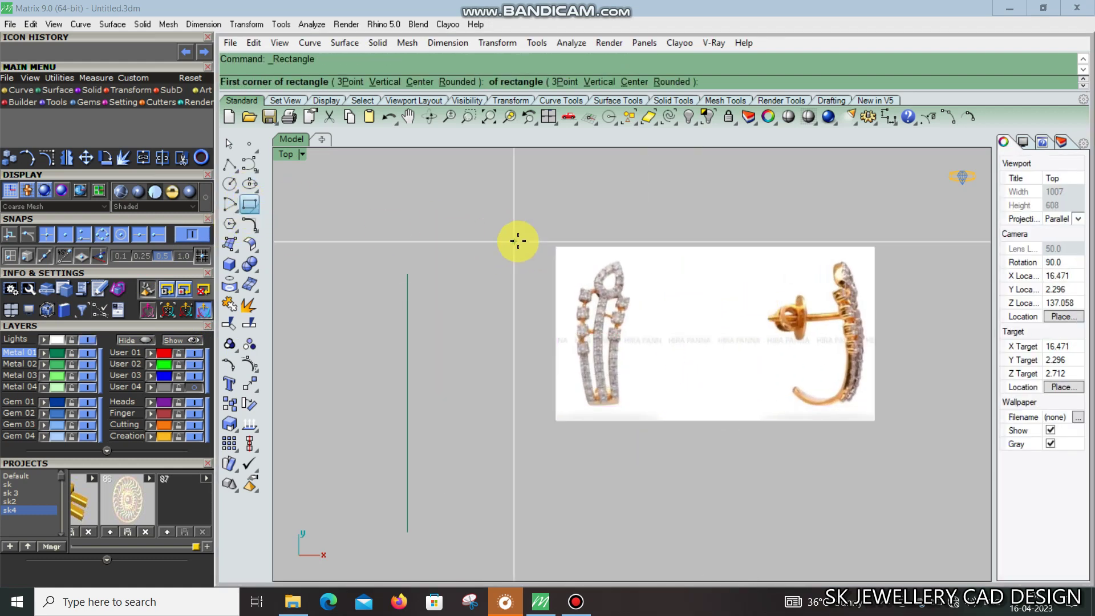
click(526, 232)
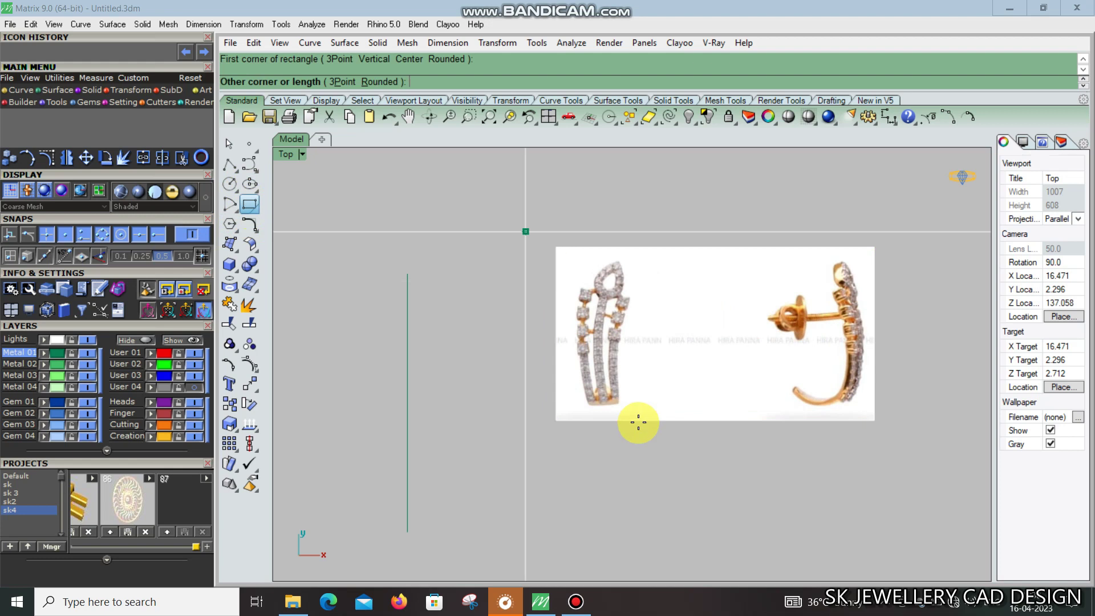
click(633, 463)
scroll(587, 347, up, 3)
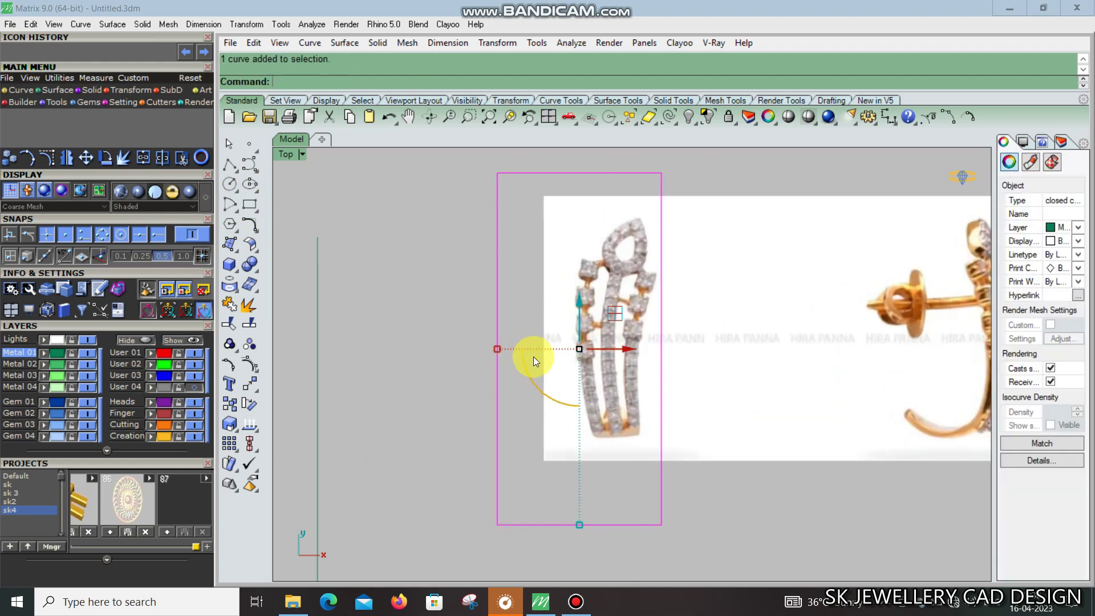
drag(498, 349, 661, 359)
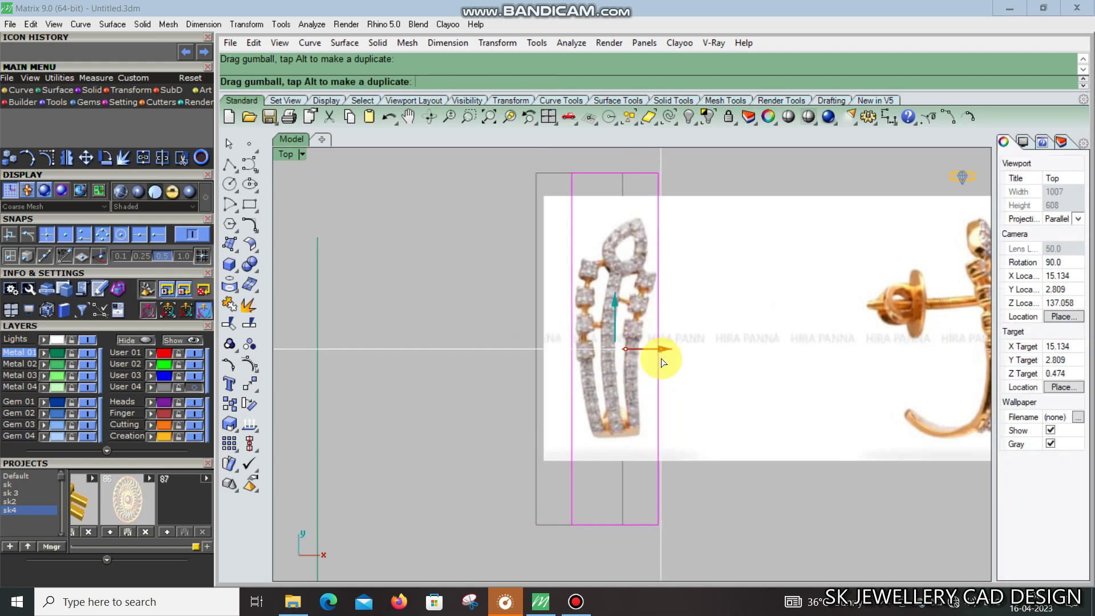
drag(660, 359, 662, 358)
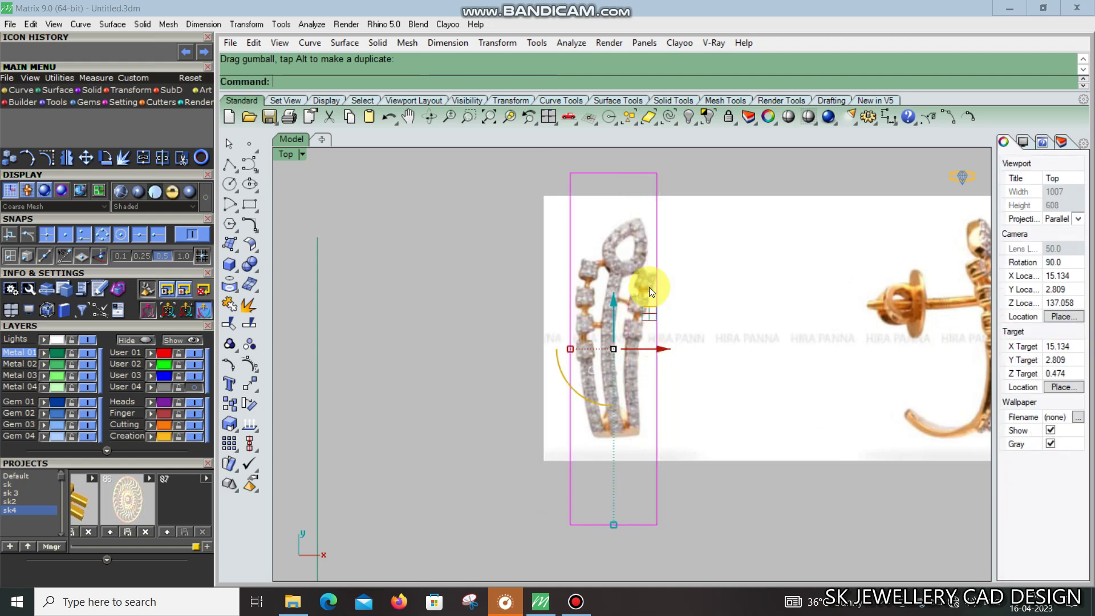
Split the earring picture using the rectangle as the cutting boundary
click(692, 247)
text(split)
key(Return)
click(655, 174)
key(Return)
Move the right picture piece further right and delete the leftover strip
scroll(616, 281, down, 5)
click(616, 281)
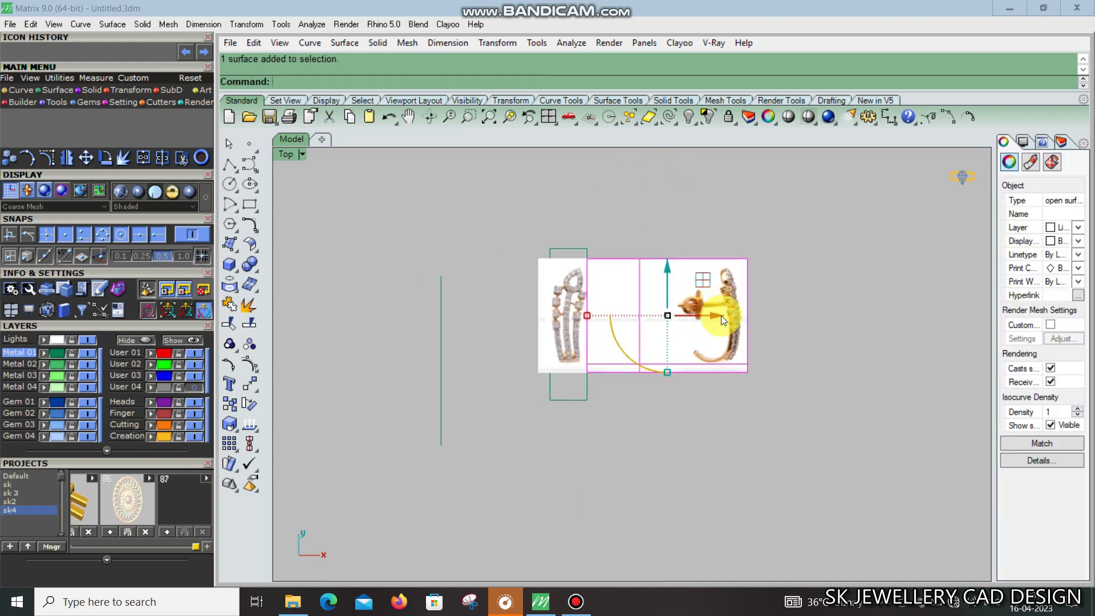
drag(721, 316, 801, 316)
click(540, 280)
key(Delete)
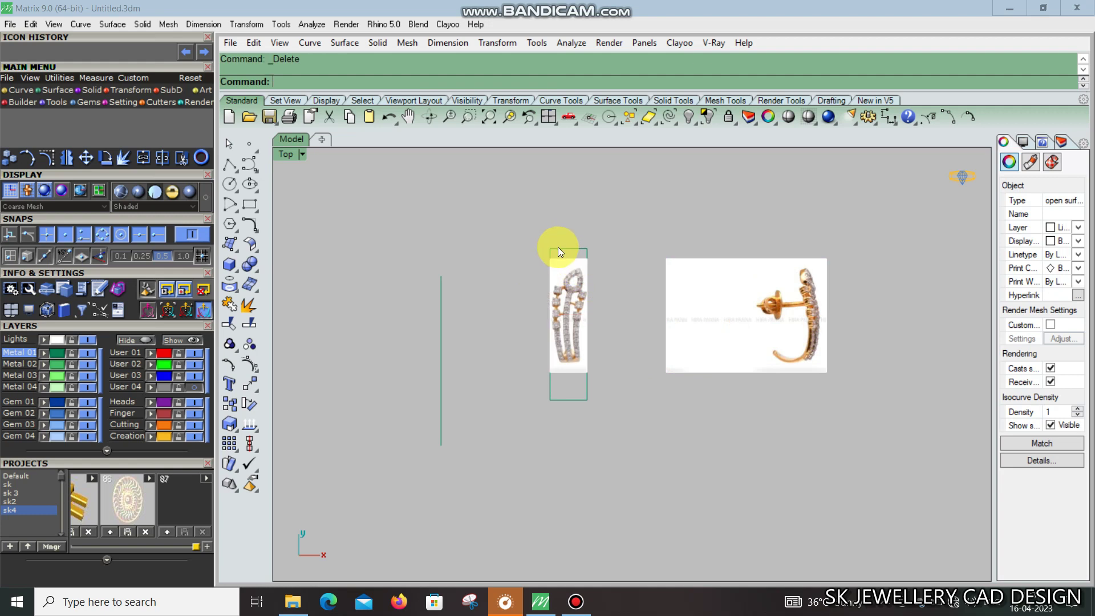
Move the front-view picture onto the hook curves and enlarge it uniformly
click(558, 251)
scroll(623, 301, up, 2)
click(655, 276)
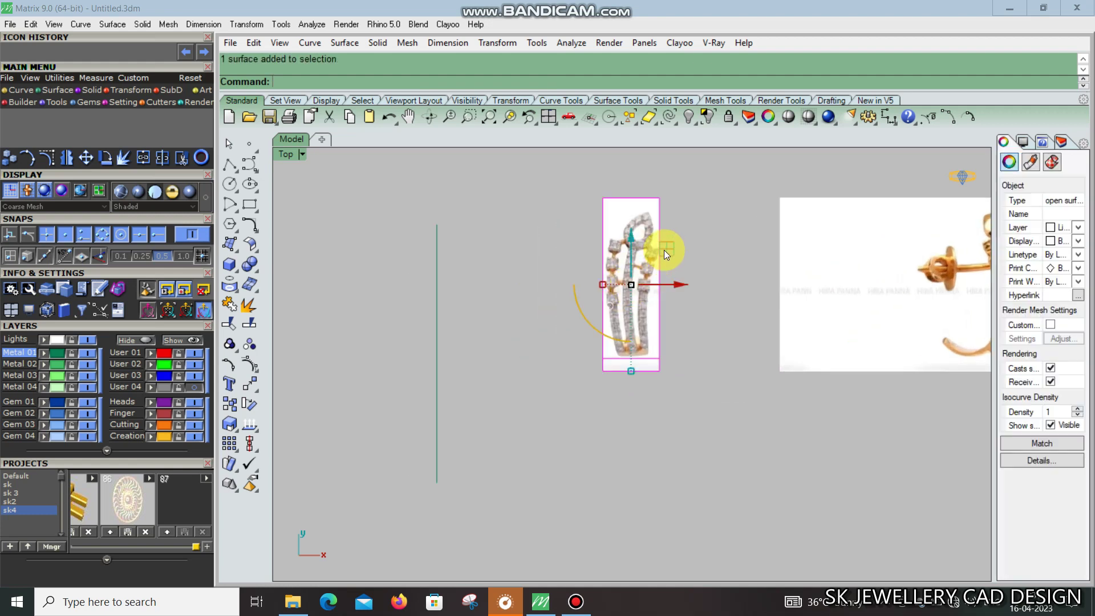
drag(664, 250, 509, 345)
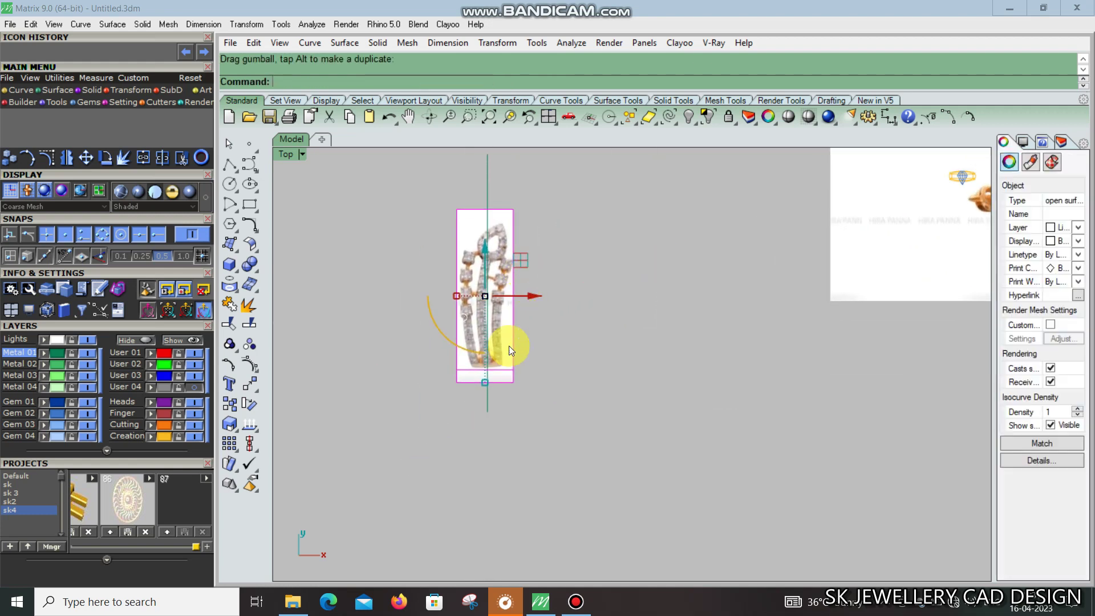
mouse_move(481, 385)
shift+mouse_down()
mouse_move(485, 435)
mouse_move(510, 279)
mouse_move(499, 488)
shift+mouse_up()
click(500, 319)
Nudge the reference photo slightly down to align with the hook curve, checking in Perspective
key(Escape)
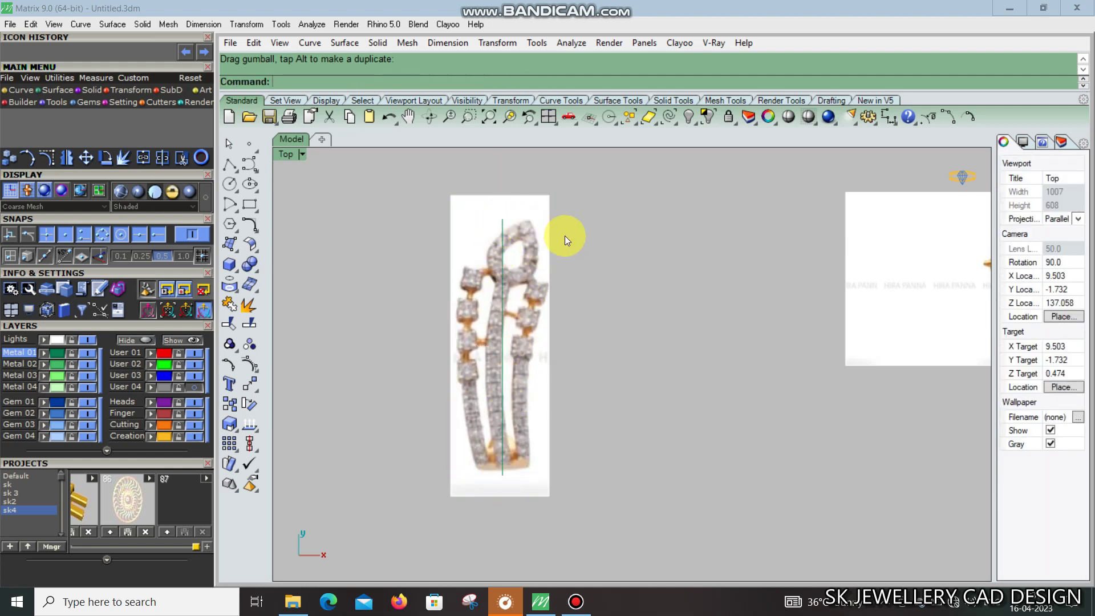
key(ctrl+F4)
scroll(615, 314, up, 2)
click(546, 353)
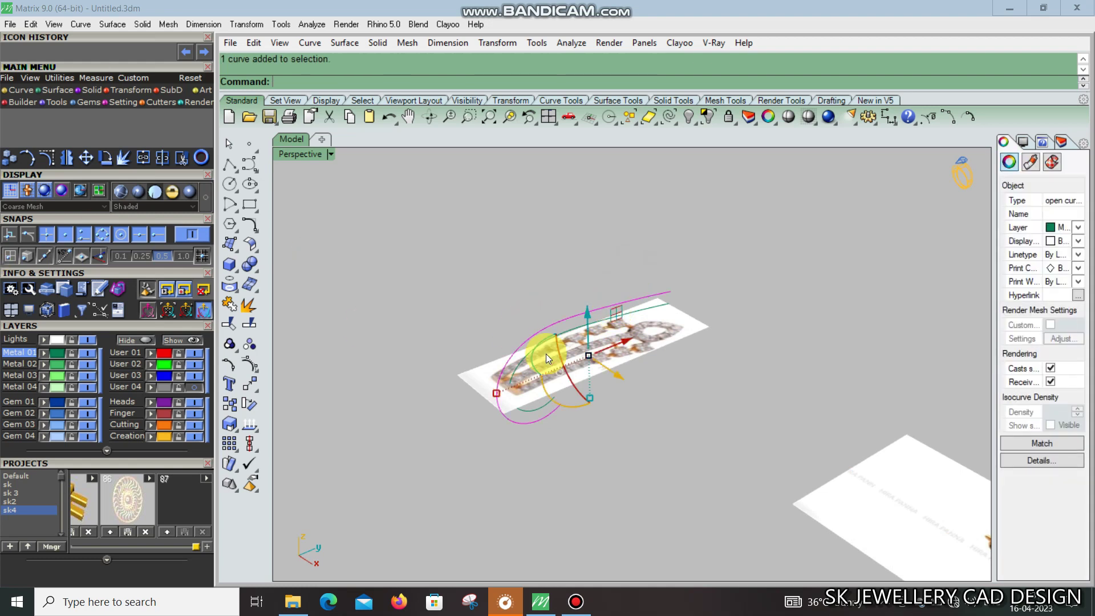
key(ctrl+F1)
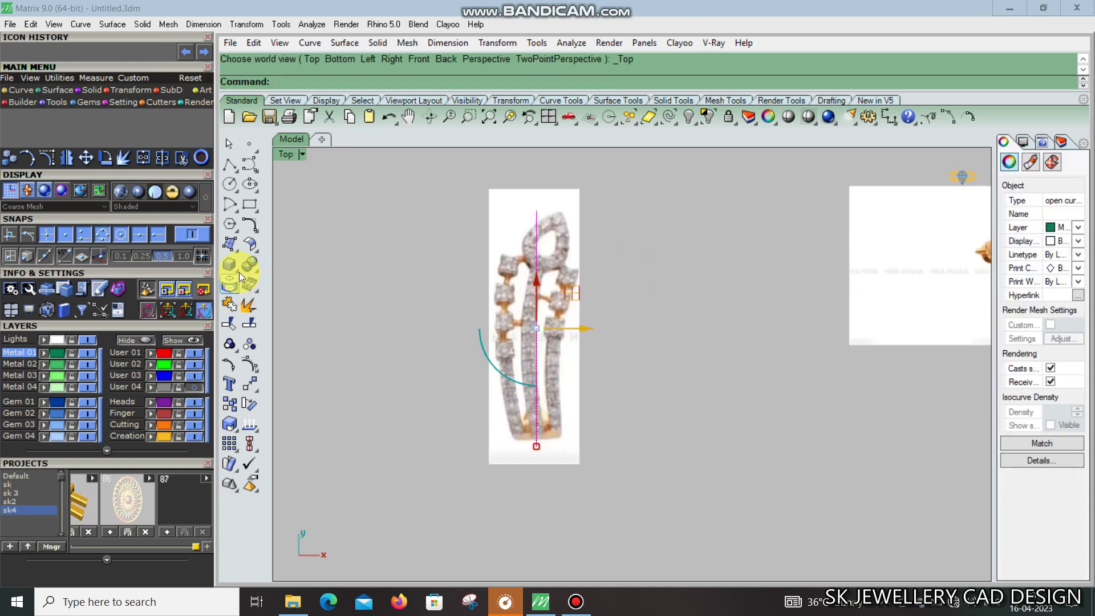
scroll(537, 445, up, 2)
scroll(566, 355, down, 1)
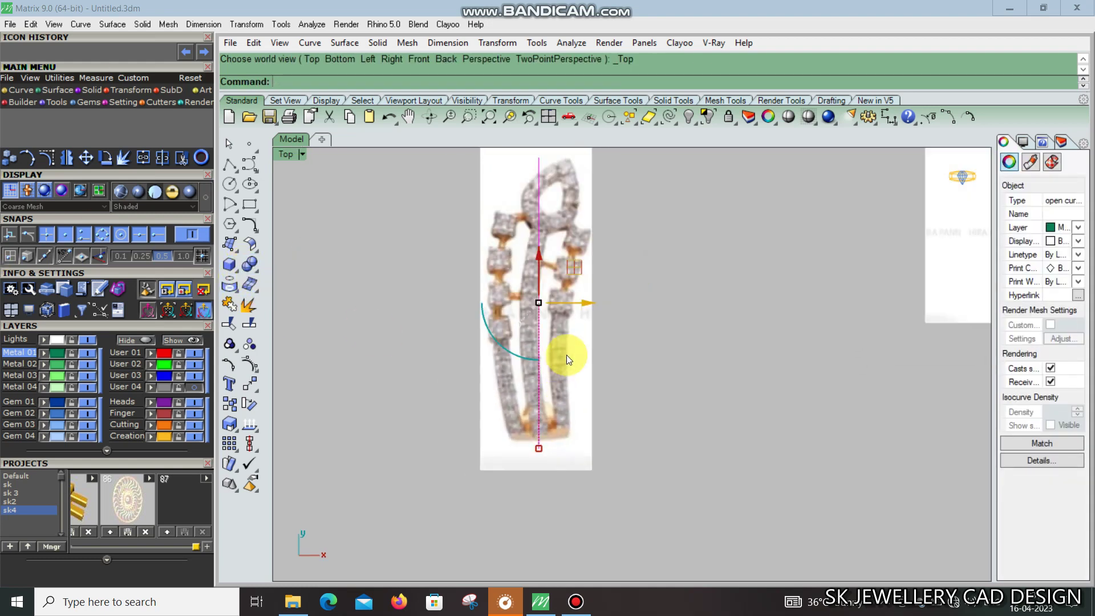
click(546, 293)
drag(541, 292, 550, 296)
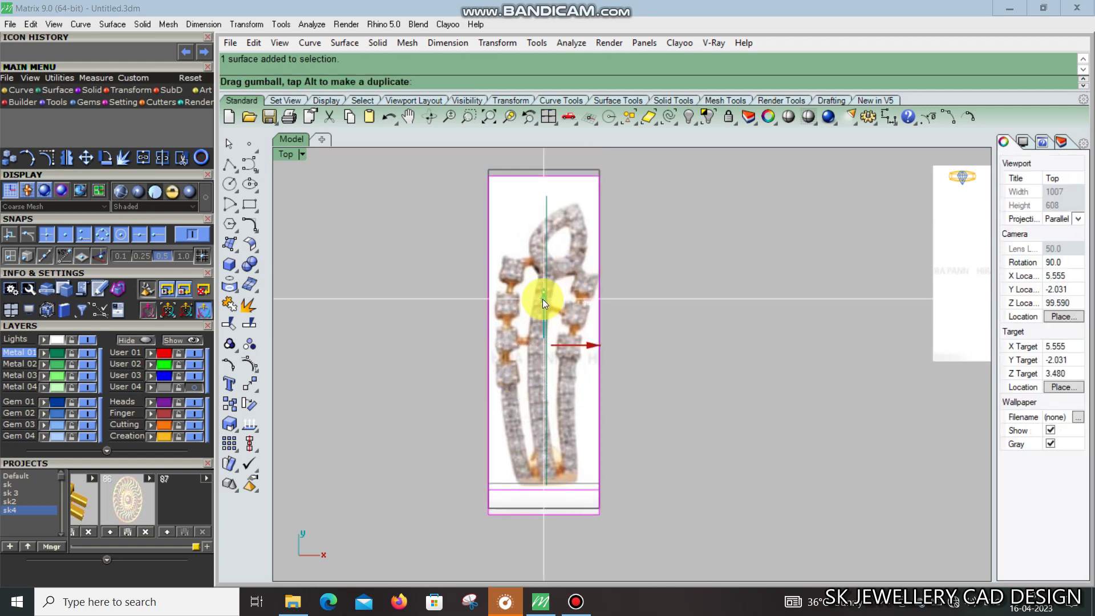
key(Escape)
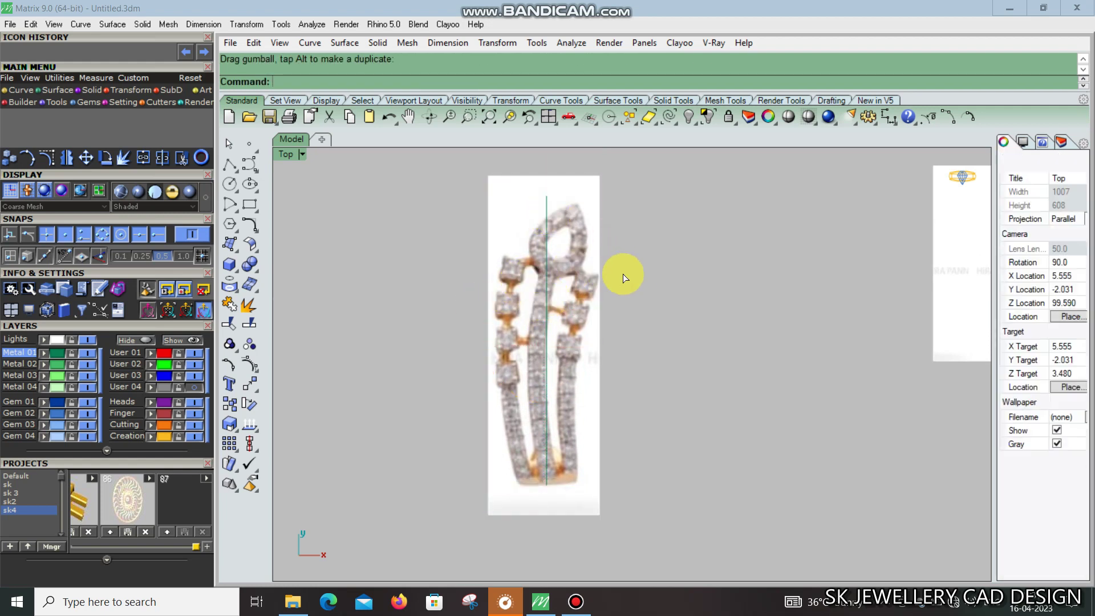
key(ctrl+F4)
click(618, 341)
Start a both-sides solid extrusion of the selected double hook curves
click(233, 272)
click(290, 314)
mouse_move(555, 436)
right_down()
mouse_move(625, 469)
mouse_move(614, 462)
right_up()
key(ctrl+F1)
scroll(577, 303, up, 3)
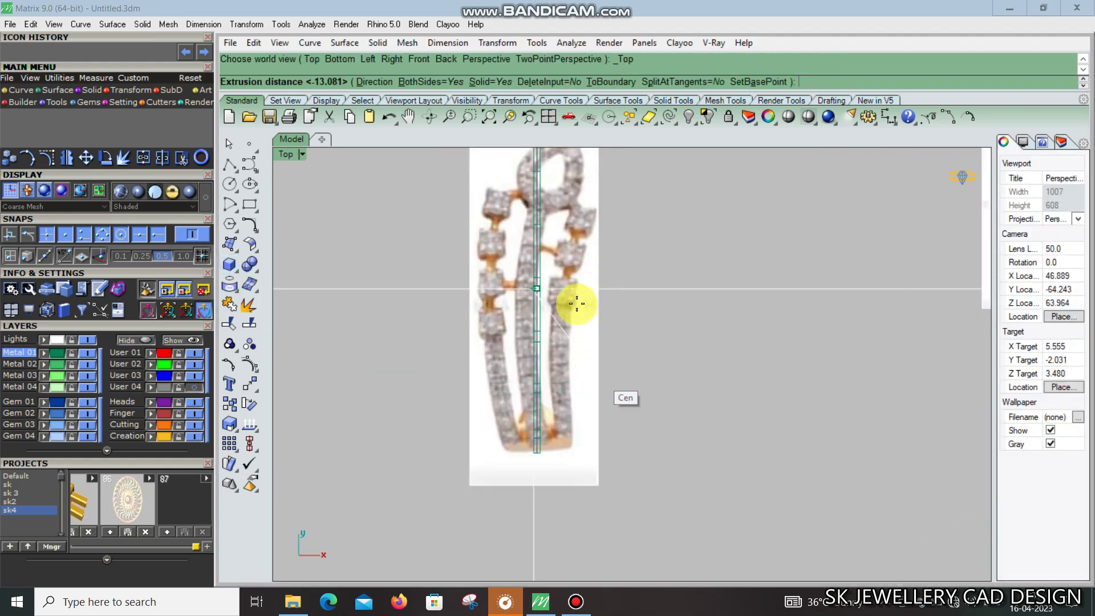
scroll(472, 246, up, 2)
scroll(472, 255, up, 1)
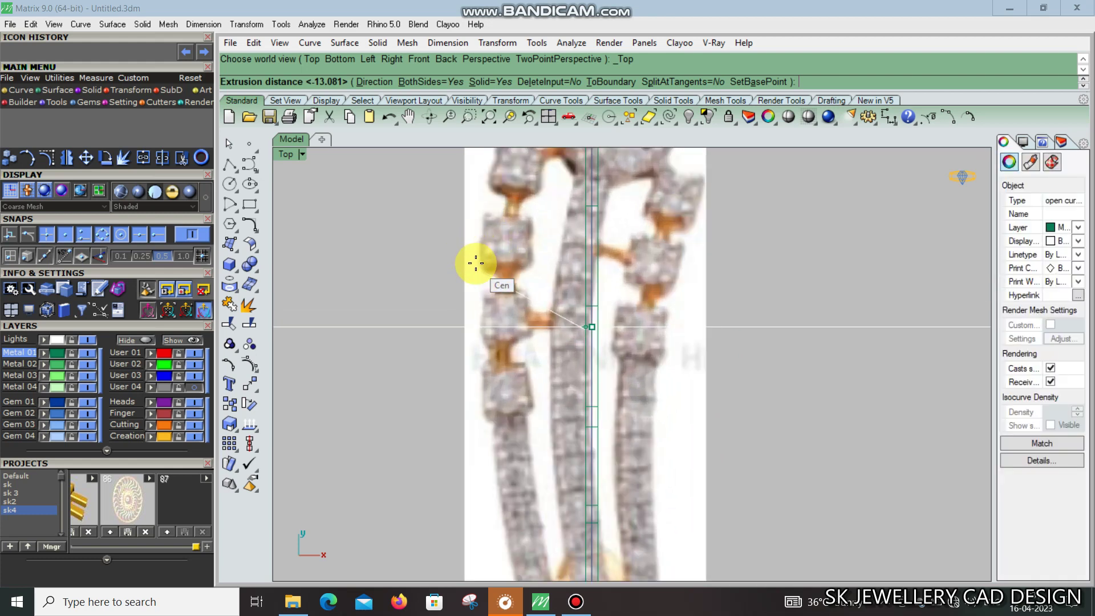
With snapping off, set the extrusion to the band width and view it in Perspective
click(192, 234)
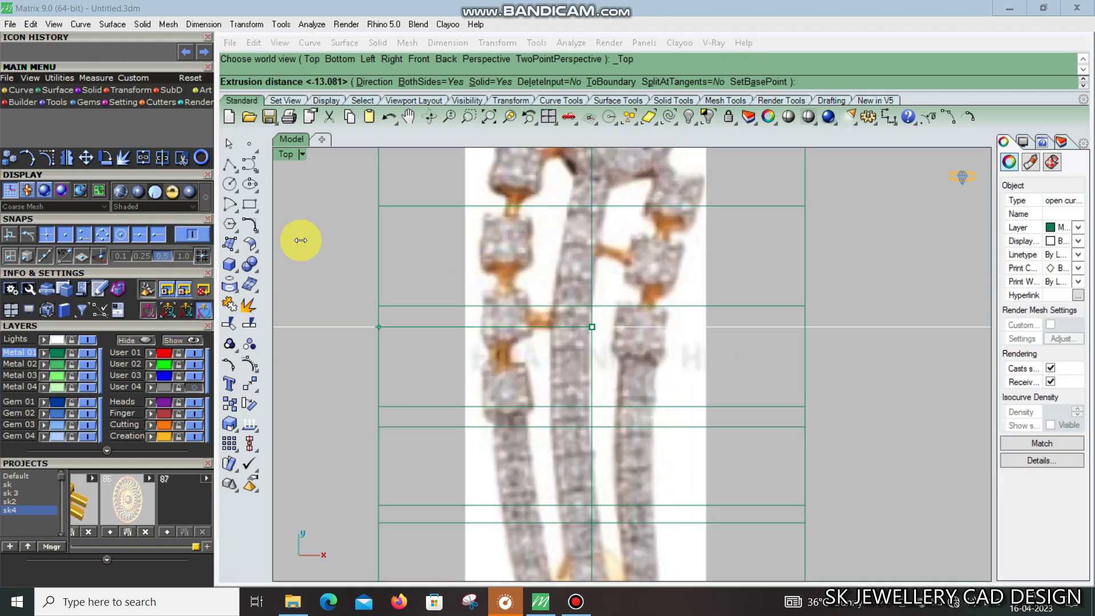
scroll(482, 292, down, 2)
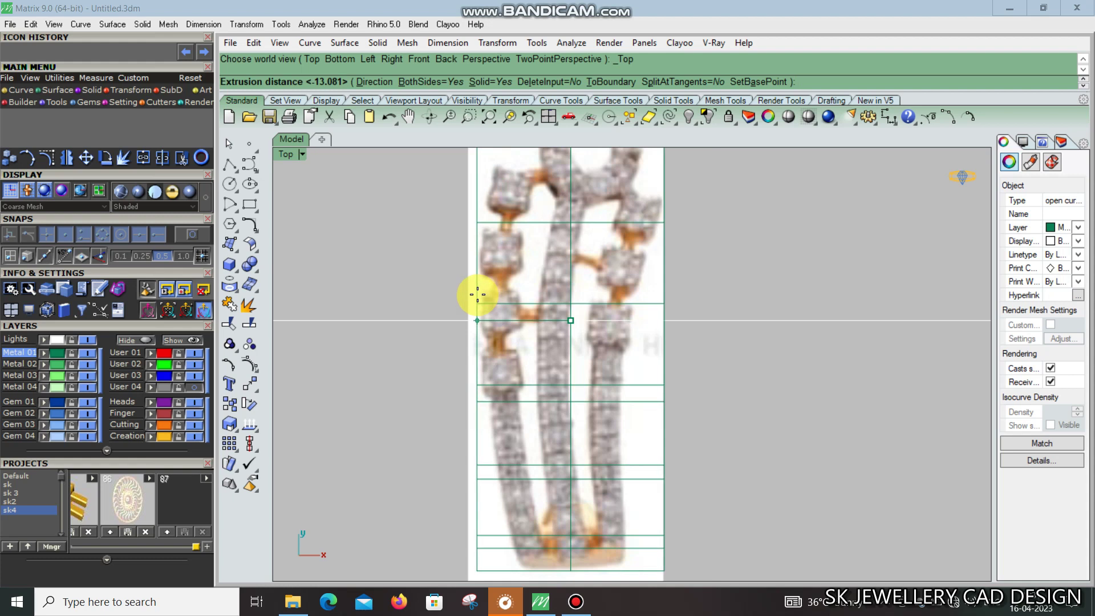
scroll(477, 295, down, 1)
scroll(477, 295, down, 1)
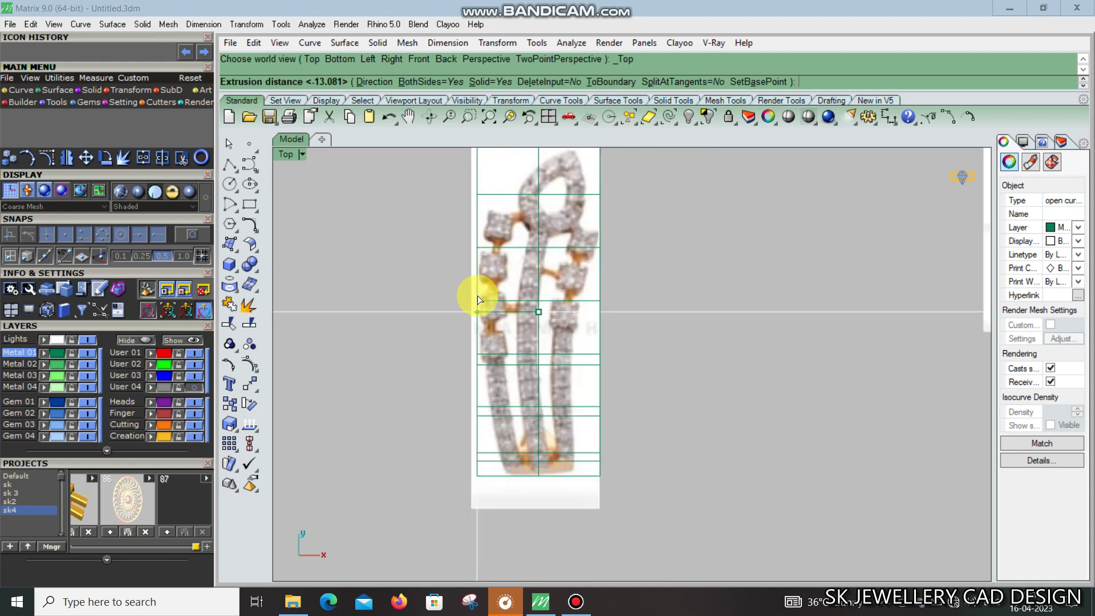
key(F4)
right_drag(538, 298, 643, 356)
click(331, 154)
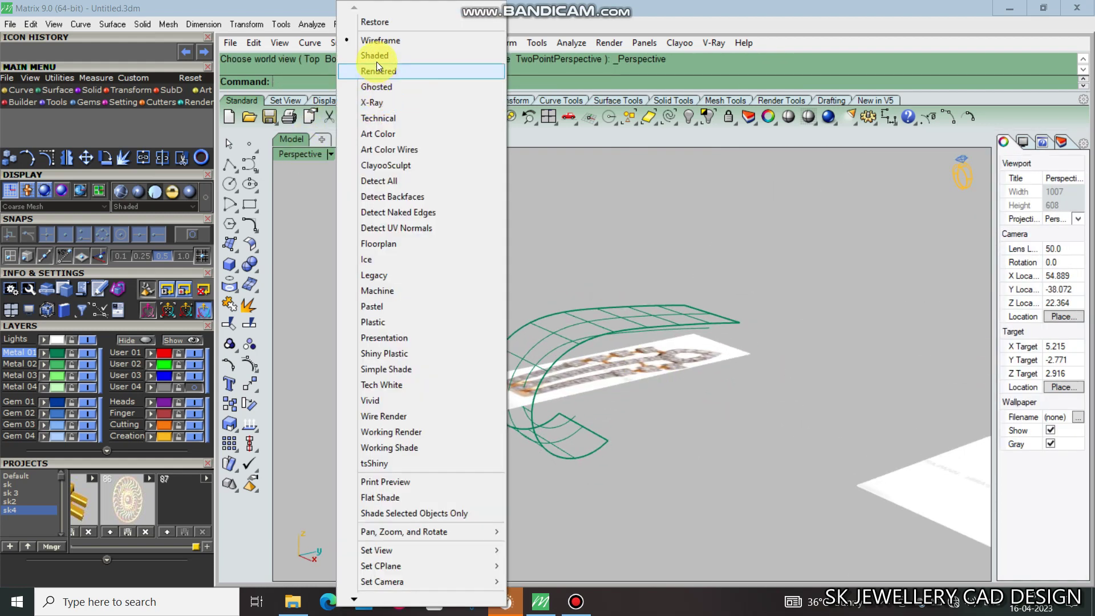
Switch to Shaded display, hide the reference photo and its layer, and reselect the band
click(376, 57)
mouse_move(761, 276)
right_down()
mouse_move(656, 355)
mouse_move(549, 259)
mouse_move(702, 249)
mouse_move(790, 332)
mouse_move(676, 333)
mouse_move(768, 397)
mouse_move(807, 396)
mouse_move(742, 279)
right_up()
click(788, 377)
click(689, 117)
right_drag(769, 323, 713, 320)
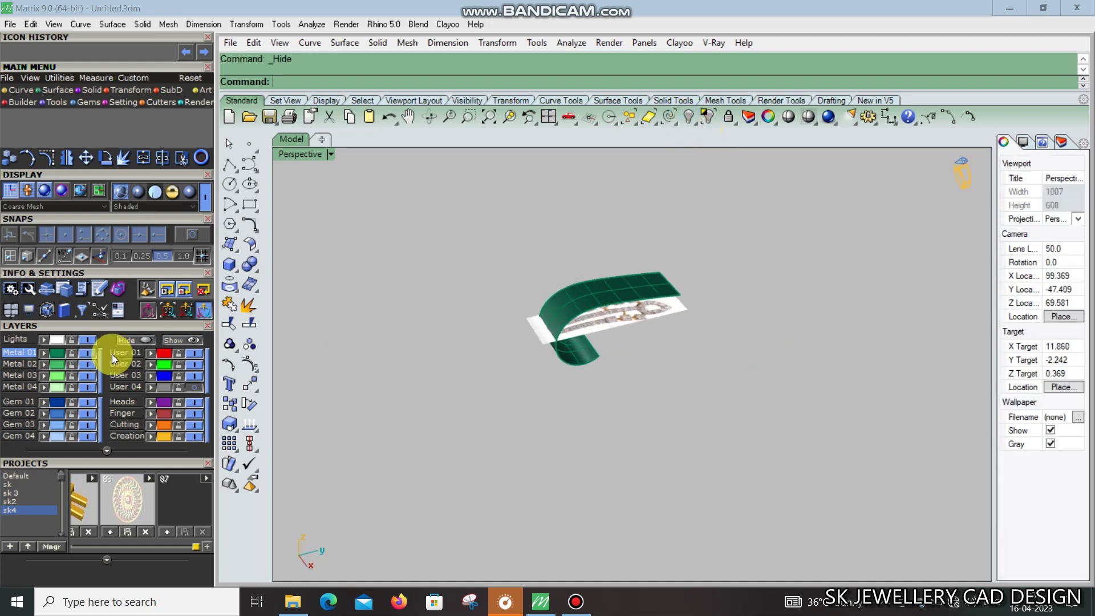
click(84, 337)
mouse_move(782, 350)
right_down()
mouse_move(721, 259)
mouse_move(836, 375)
mouse_move(600, 284)
right_up()
click(600, 284)
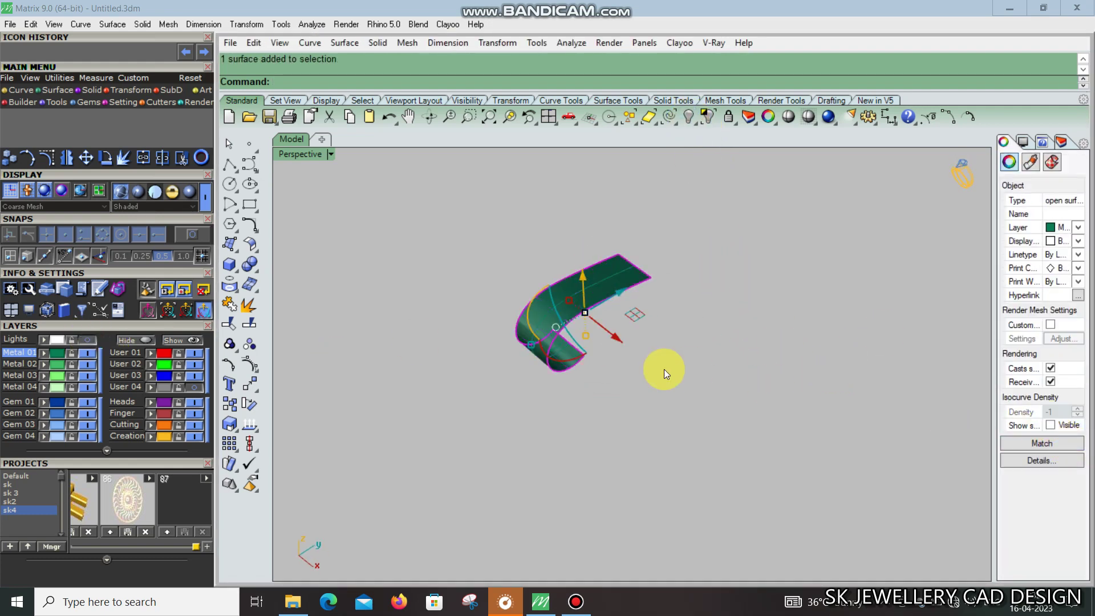
key(ctrl+F1)
click(562, 309)
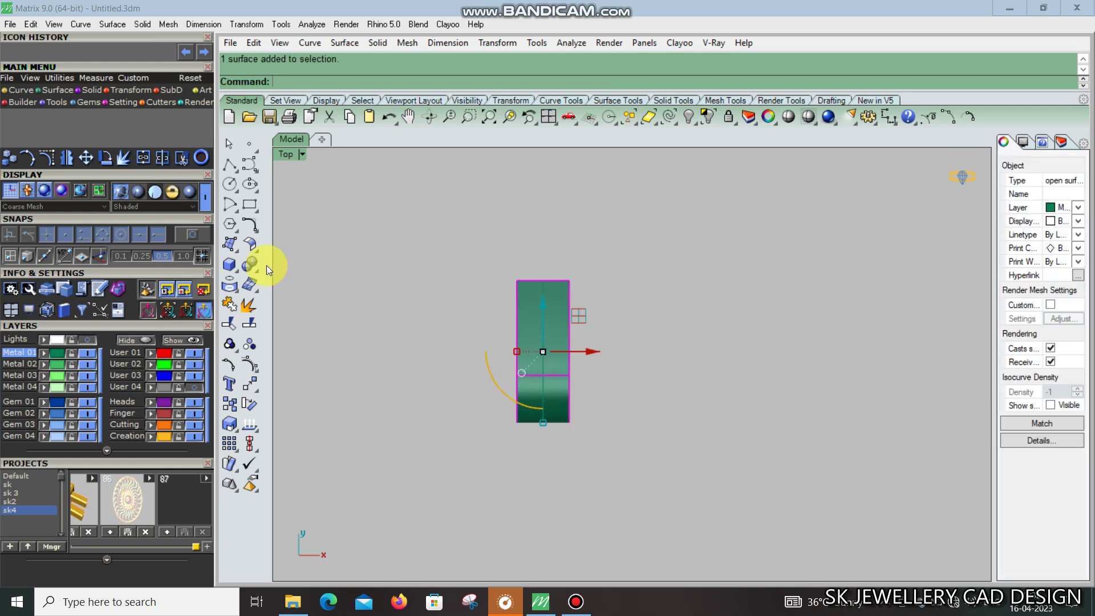
Smash the curved band surface into a flat strip, accepting the default options
click(248, 228)
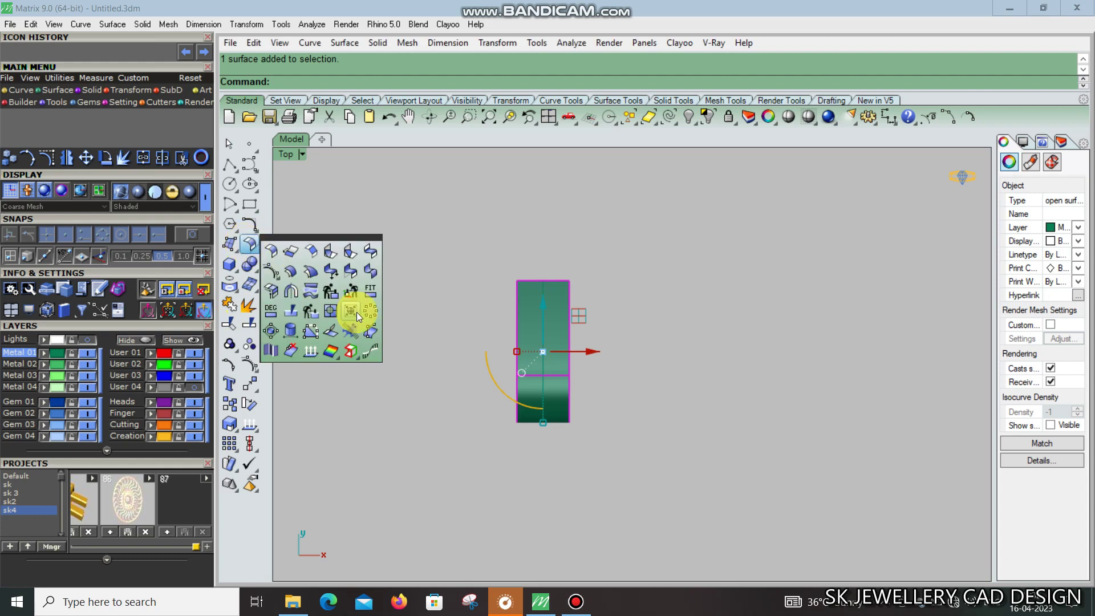
click(350, 330)
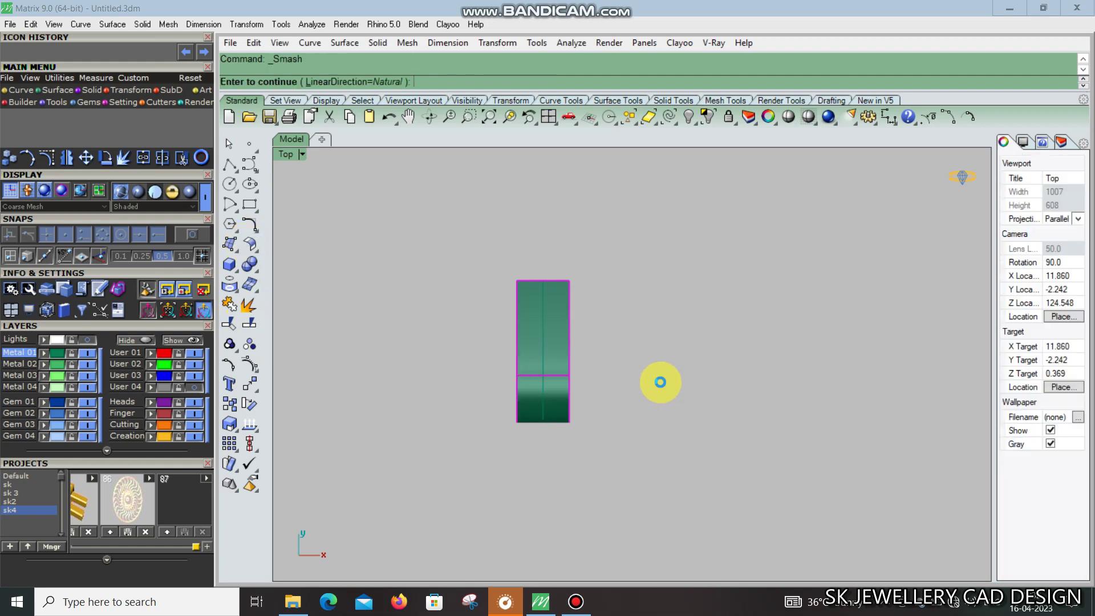
right_click(661, 382)
right_click(661, 382)
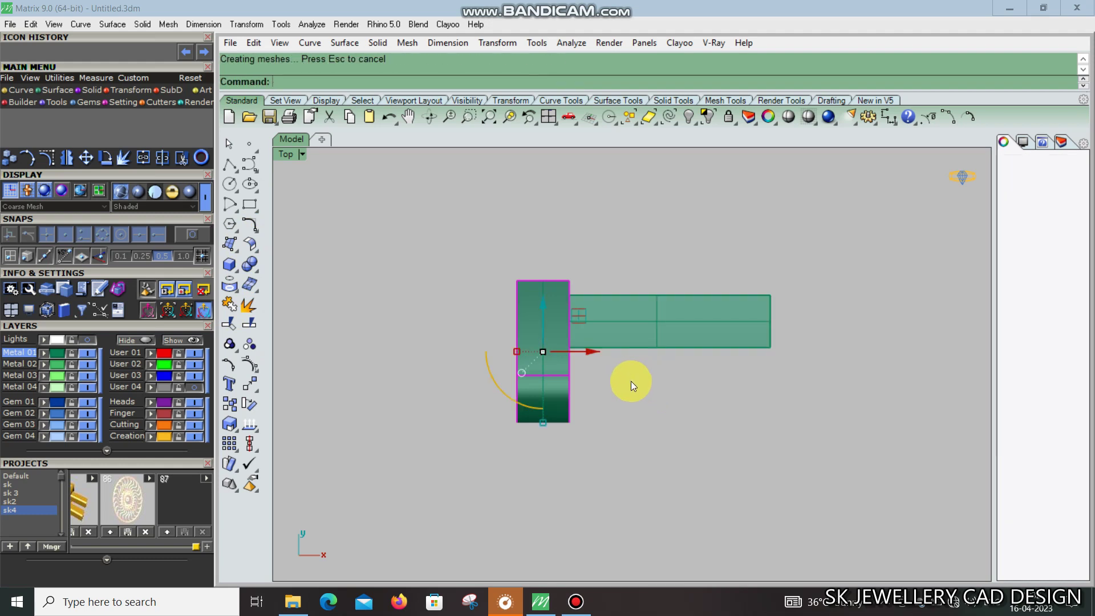
right_drag(631, 381, 647, 406)
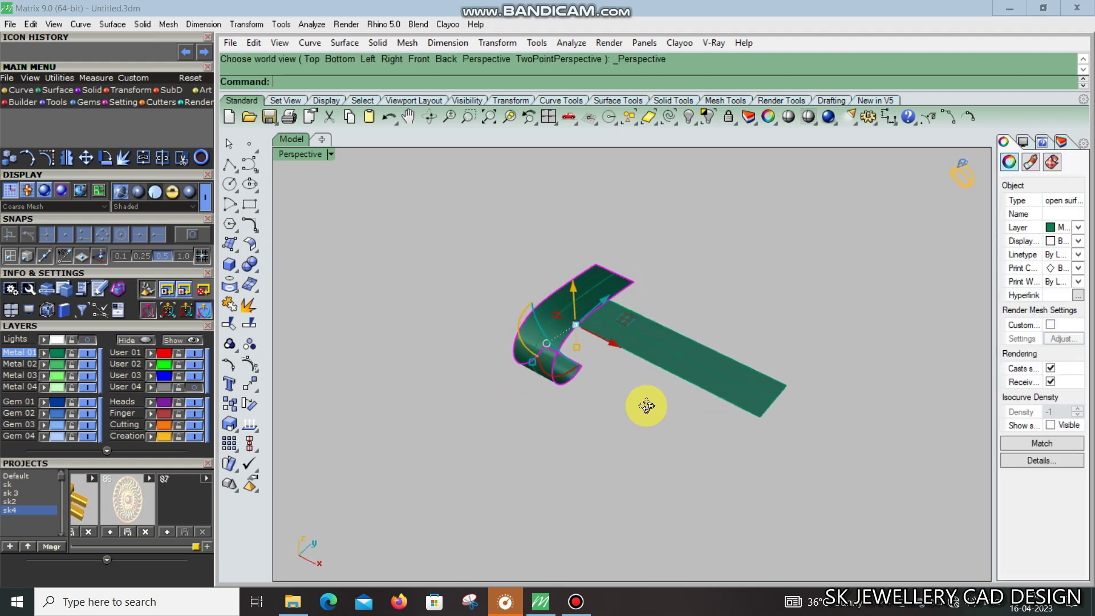
key(Escape)
Delete the curved band, then undo to restore it
right_drag(647, 406, 618, 327)
scroll(564, 287, up, 5)
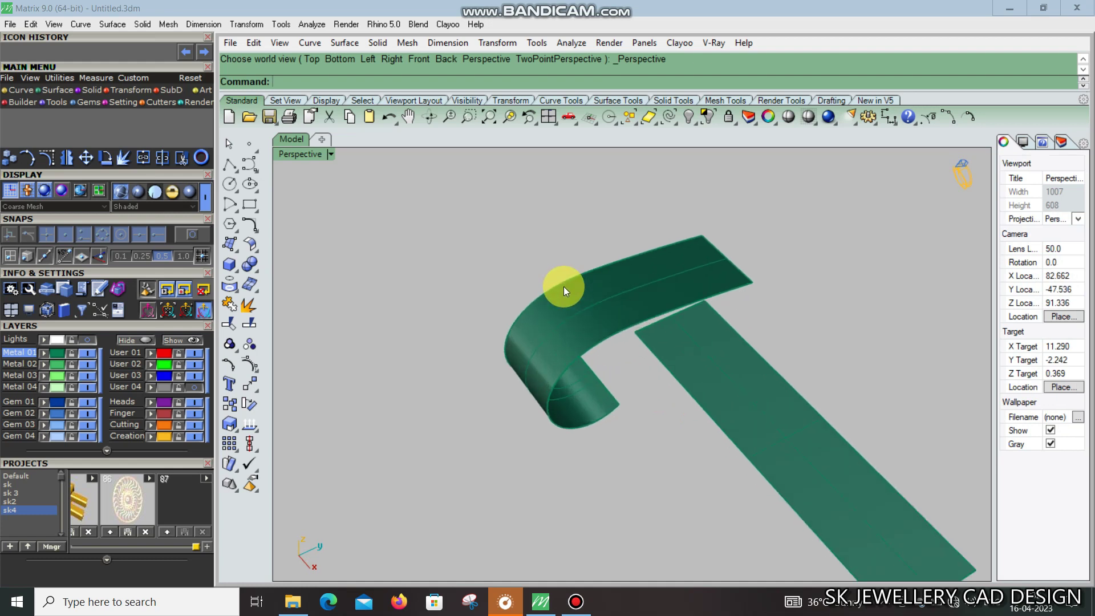
click(563, 287)
scroll(564, 286, down, 3)
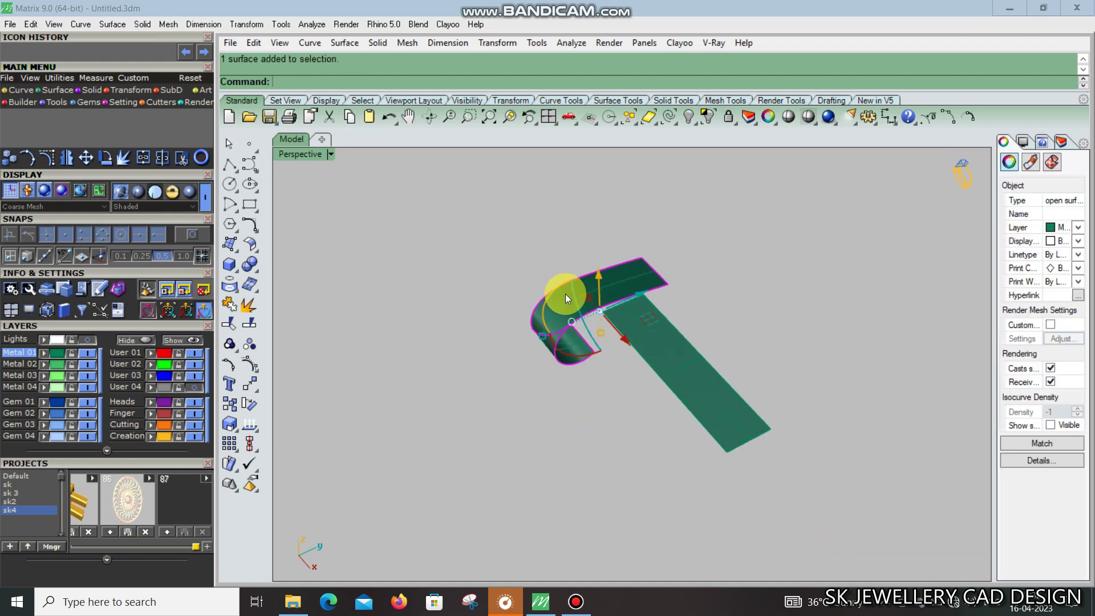
key(Delete)
click(657, 361)
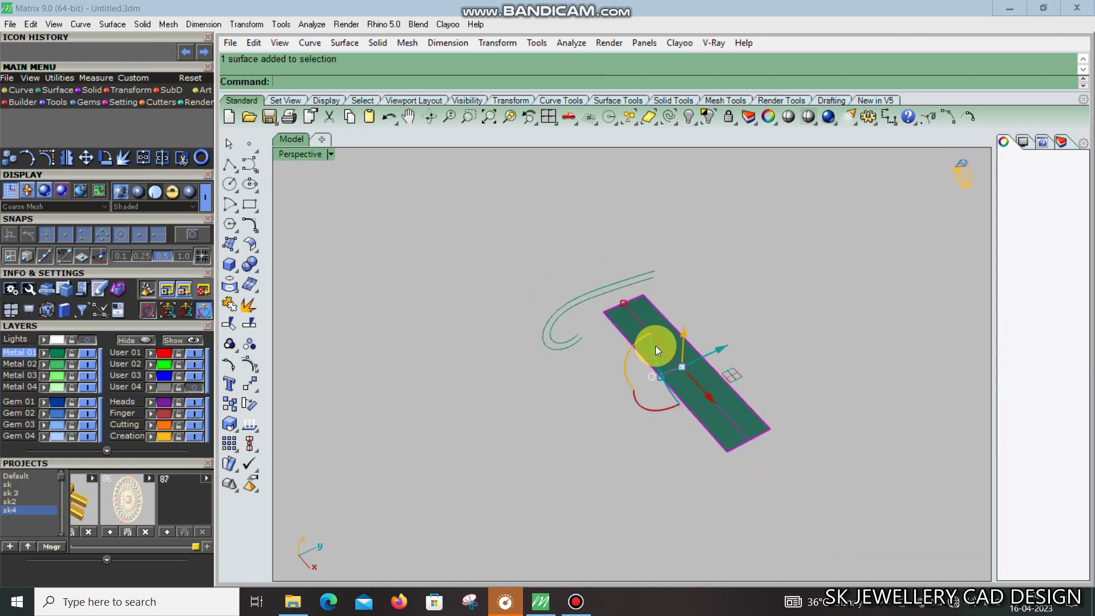
click(697, 293)
key(ctrl+z)
Move the flattened strip out along its length beside the band
click(695, 382)
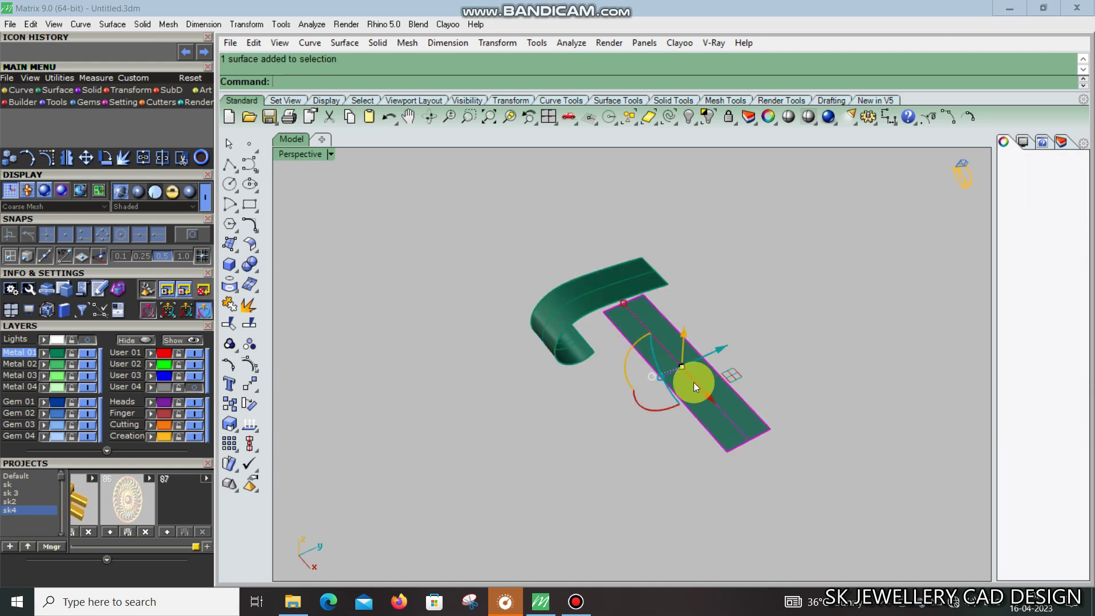
drag(713, 403, 739, 423)
mouse_move(700, 437)
right_down()
mouse_move(727, 427)
mouse_move(799, 458)
mouse_move(746, 372)
mouse_move(725, 379)
mouse_move(725, 325)
right_up()
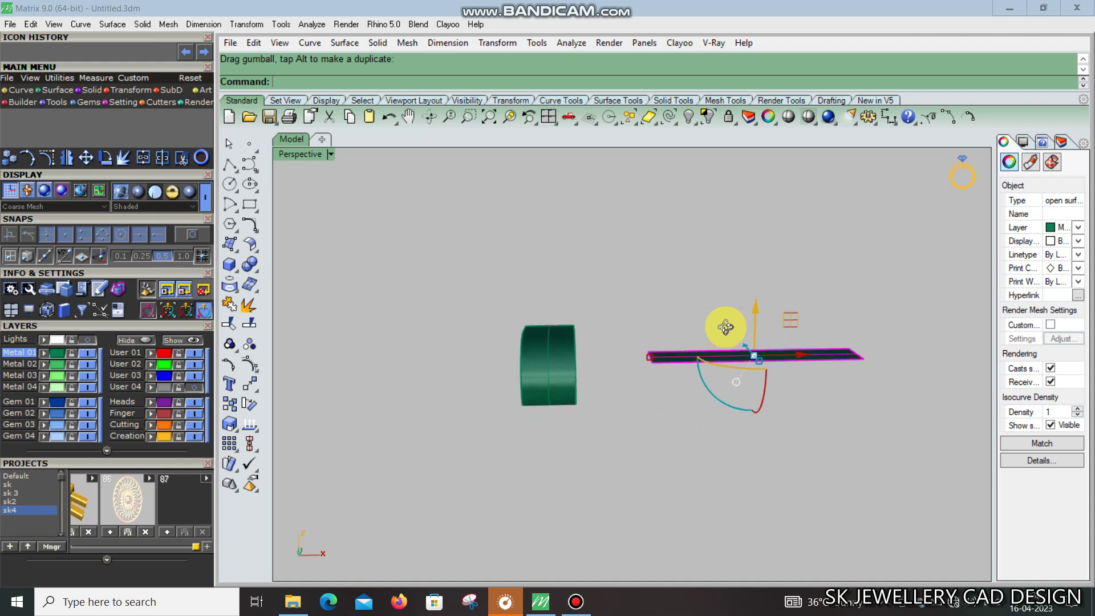
In Top view, rotate the flat band surface to vertical
key(ctrl+F1)
drag(789, 385, 822, 335)
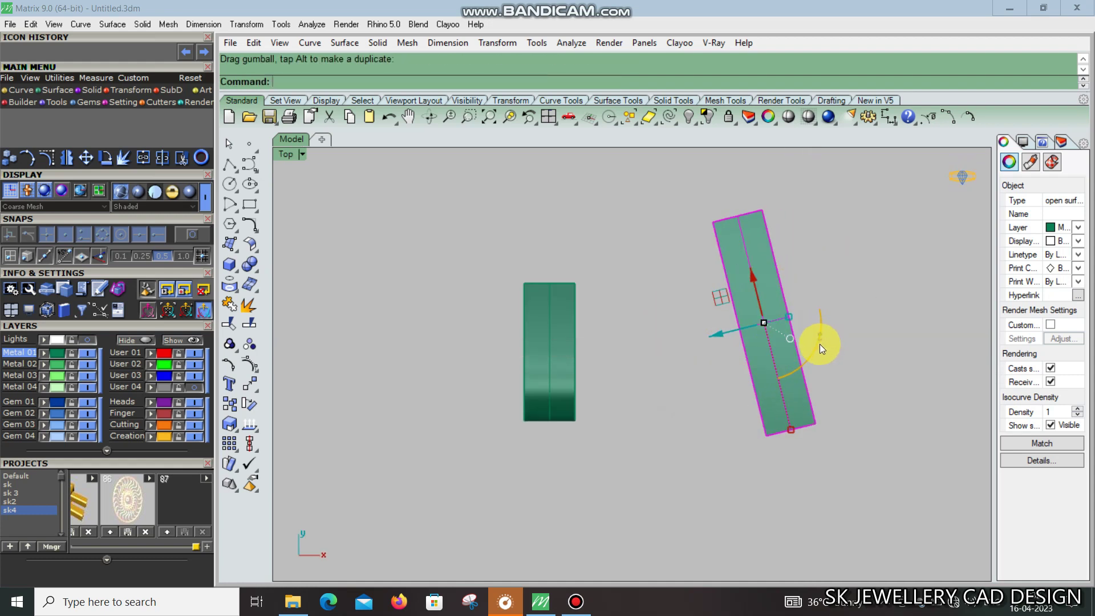
key(ctrl+z)
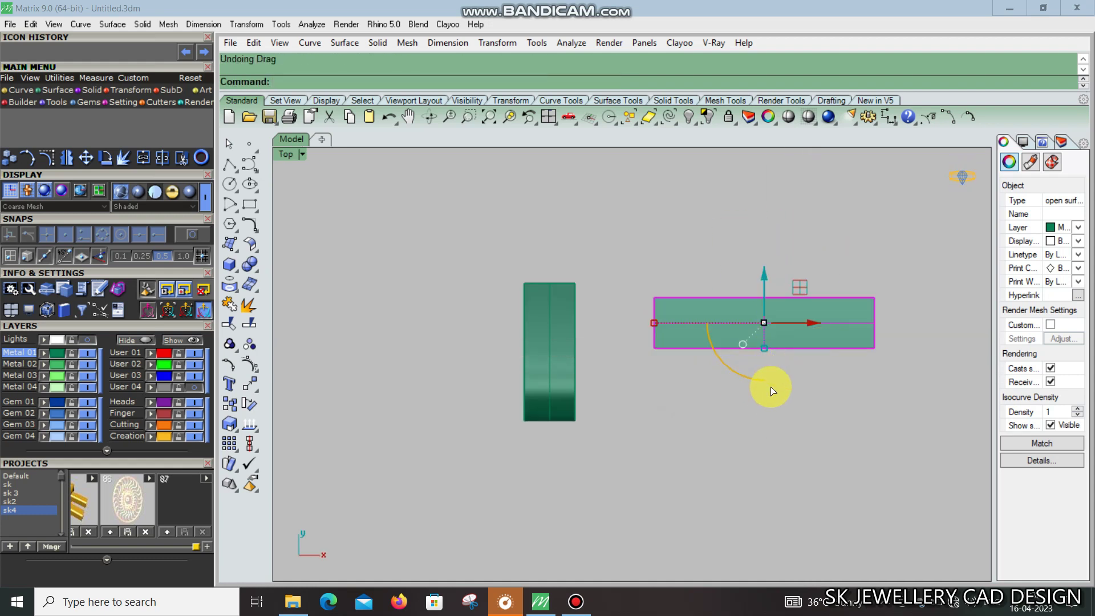
drag(739, 377, 823, 354)
Mark the band surface's area centroid and move it to the origin (0)
click(572, 43)
mouse_move(607, 109)
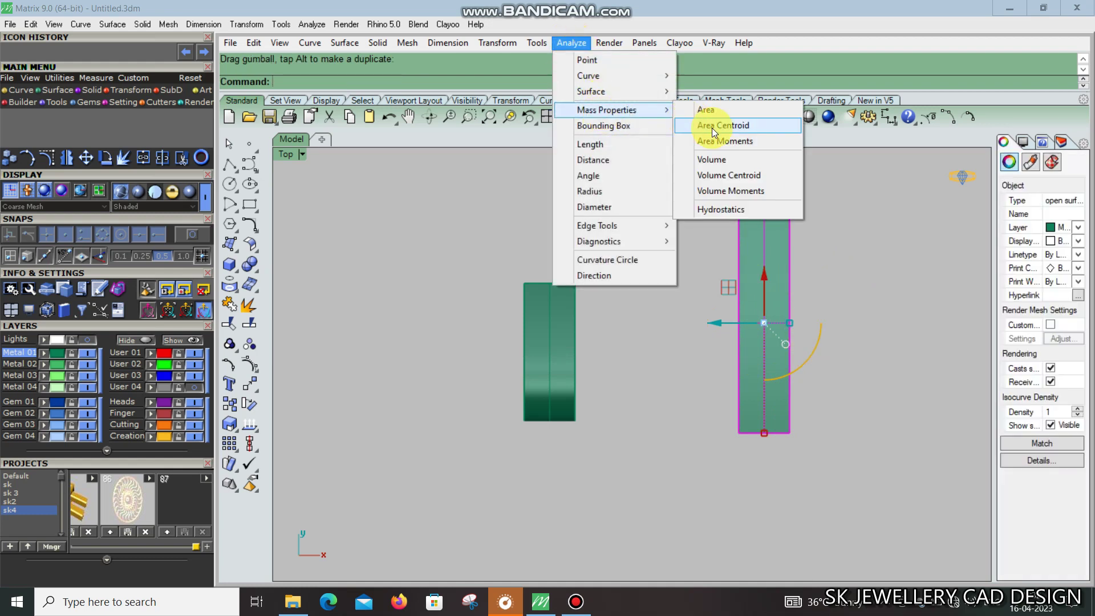
click(713, 126)
text(m)
key(Return)
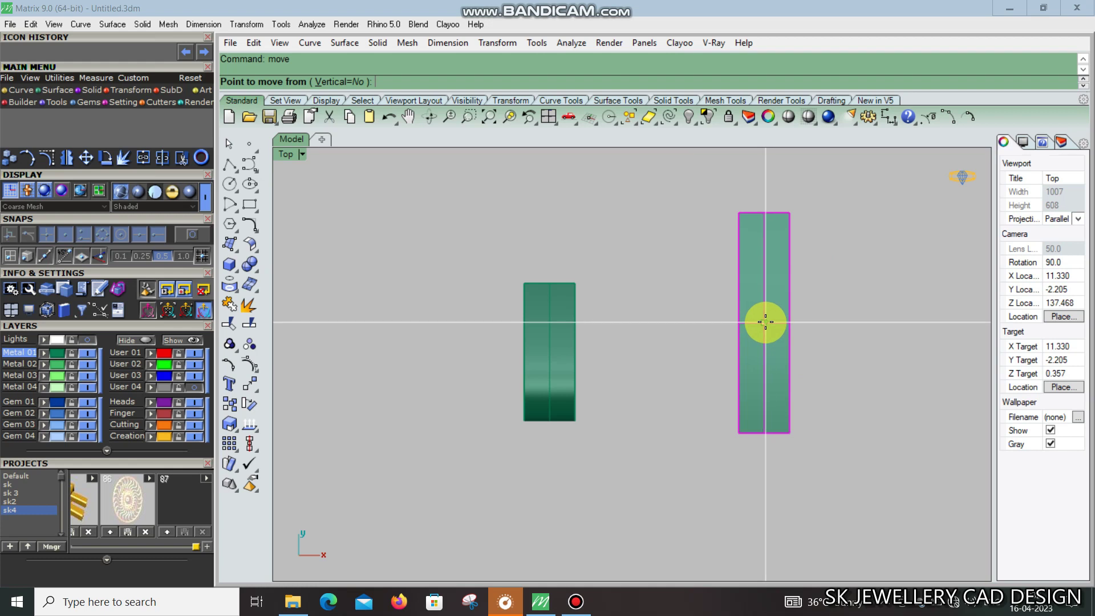
click(765, 322)
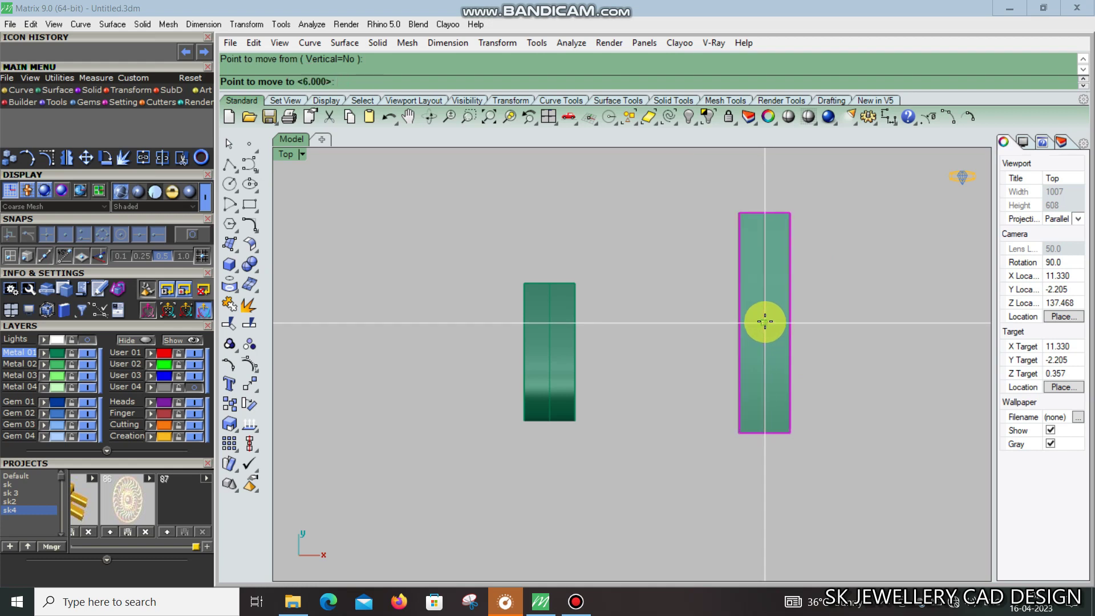
text(0)
key(Return)
Drag the flat band surface downward with the gumball Y arrow
click(764, 323)
click(550, 261)
scroll(550, 262, up, 3)
drag(546, 368, 550, 454)
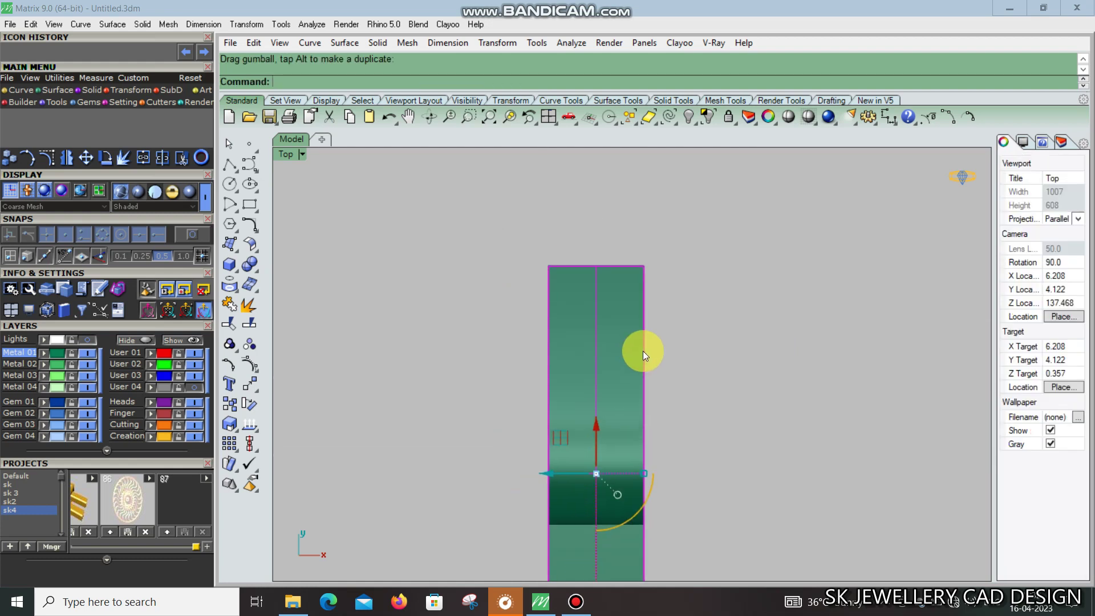
Show the reference earring image on the Lights layer in Perspective view
key(ctrl+F4)
click(86, 340)
mouse_move(635, 306)
right_down()
mouse_move(590, 261)
mouse_move(701, 394)
mouse_move(673, 384)
mouse_move(659, 283)
right_up()
Delete the curved hook surface, leaving the reference image selected in Top view
click(701, 387)
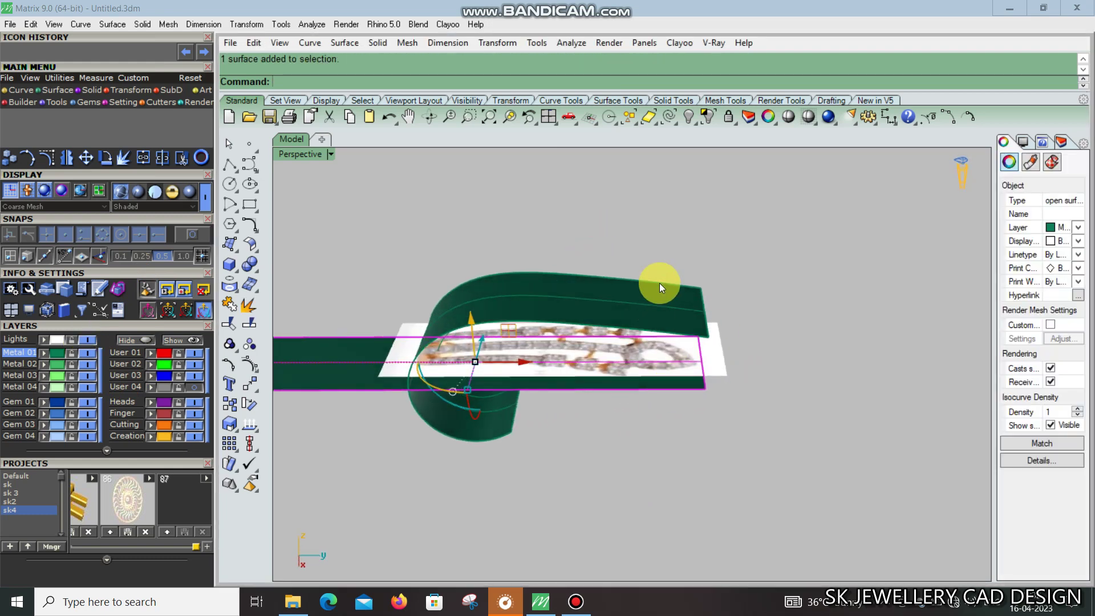
key(Delete)
right_drag(661, 334, 709, 395)
click(700, 357)
key(ctrl+F1)
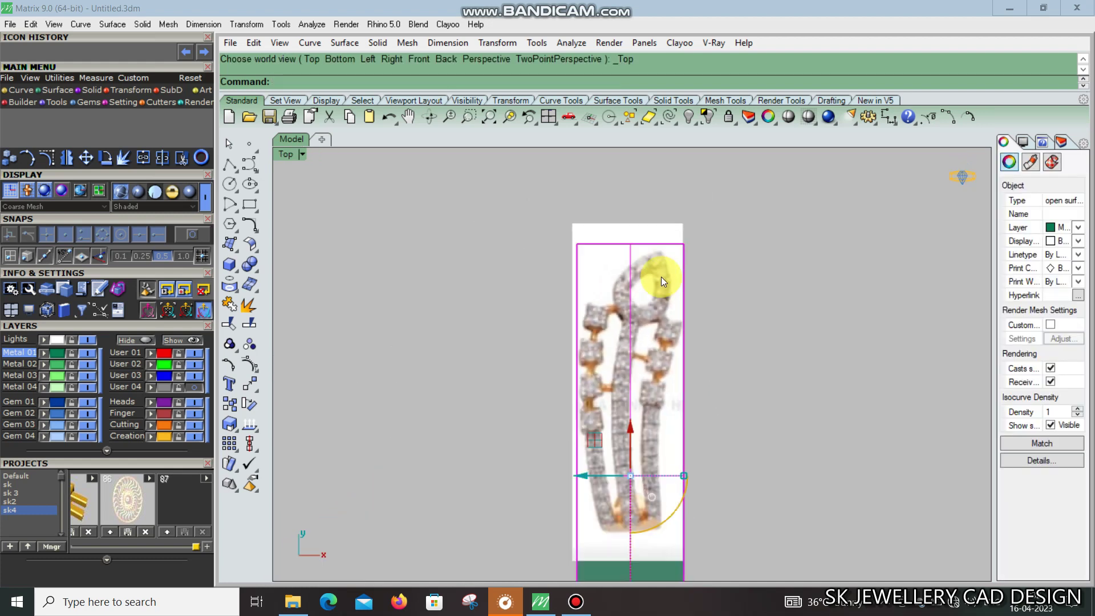
Hide the reference earring image and inspect the flat band surface in Perspective
scroll(662, 276, down, 1)
mouse_move(671, 259)
right_down()
mouse_move(670, 326)
mouse_move(599, 244)
mouse_move(648, 342)
right_up()
key(ctrl+F4)
click(89, 340)
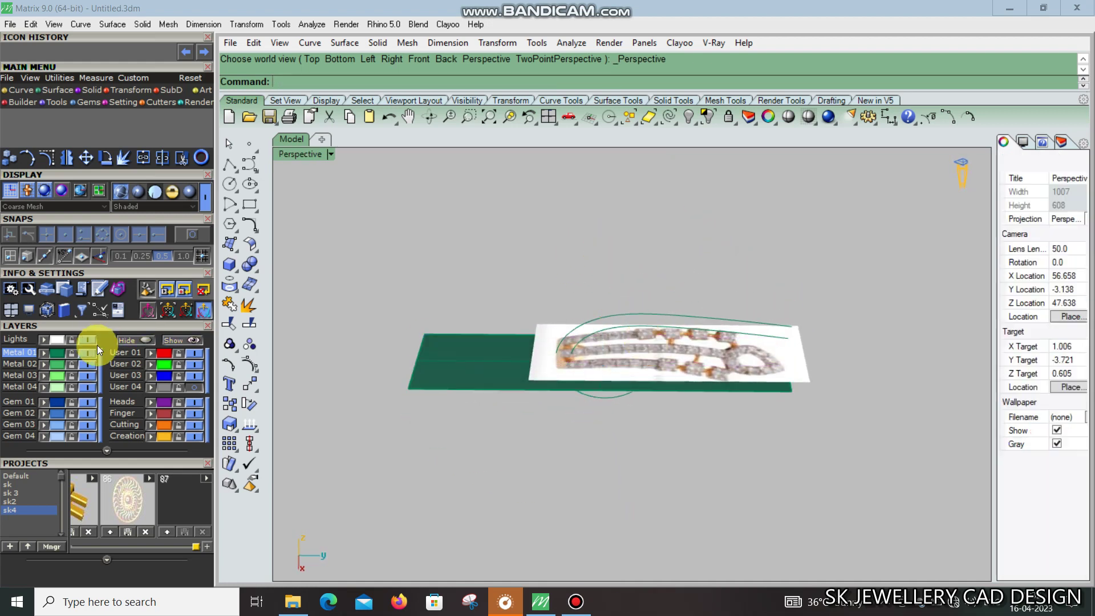
click(555, 374)
mouse_move(554, 374)
right_down()
mouse_move(547, 303)
mouse_move(628, 334)
mouse_move(643, 325)
right_up()
key(Escape)
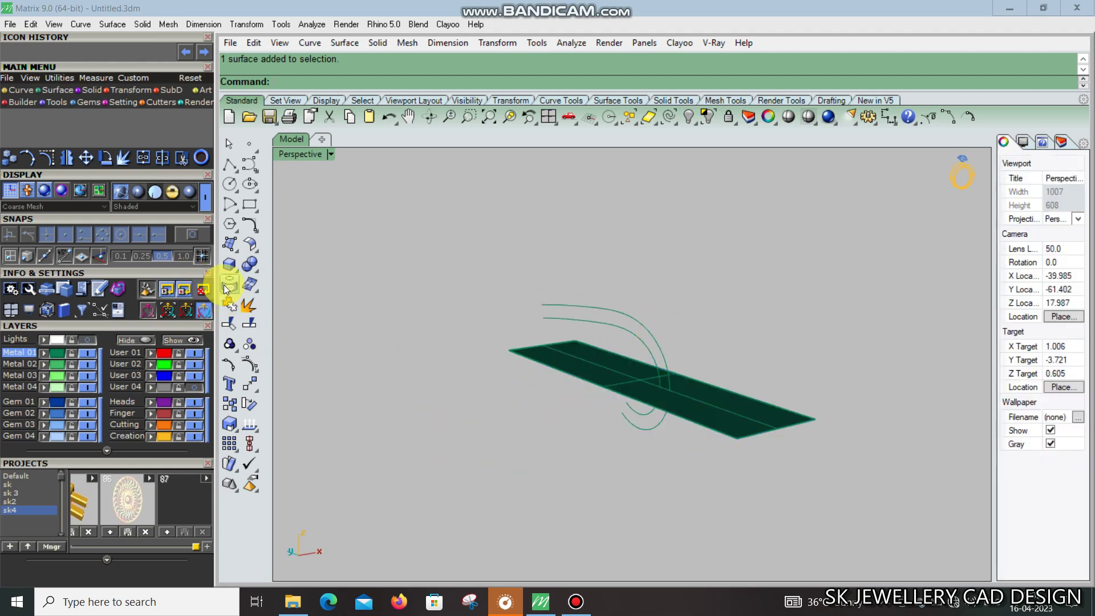
Duplicate the band surface's border as a rectangle curve with DupFaceBorder, then delete the surface
click(229, 303)
click(337, 292)
click(584, 360)
key(Return)
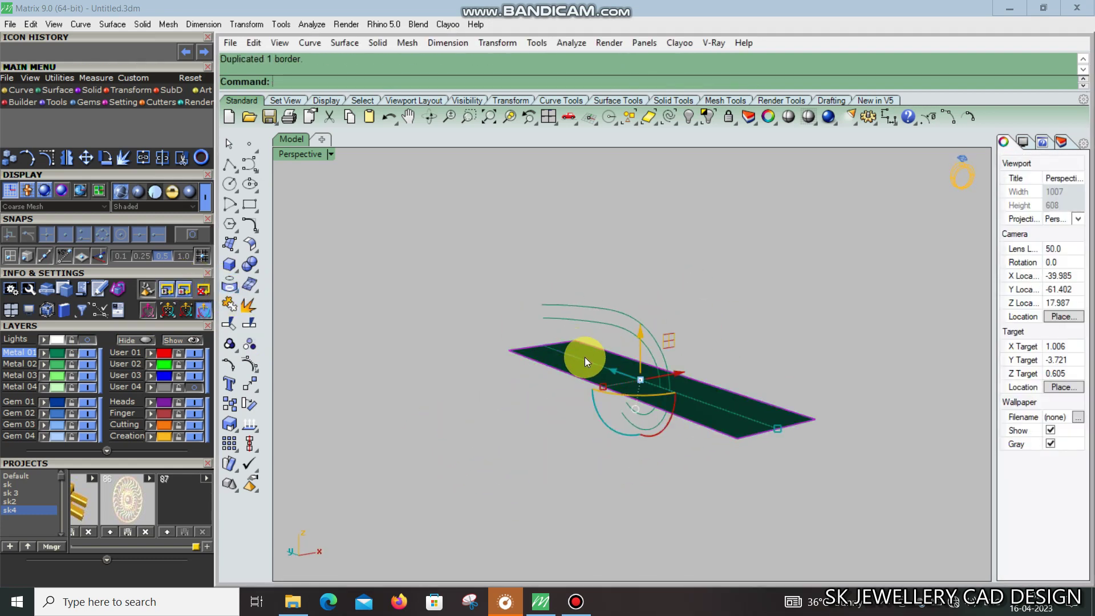
key(Delete)
mouse_move(611, 366)
right_down()
mouse_move(728, 372)
mouse_move(620, 383)
right_up()
Window-select and delete the two hook curves
key(ctrl+F1)
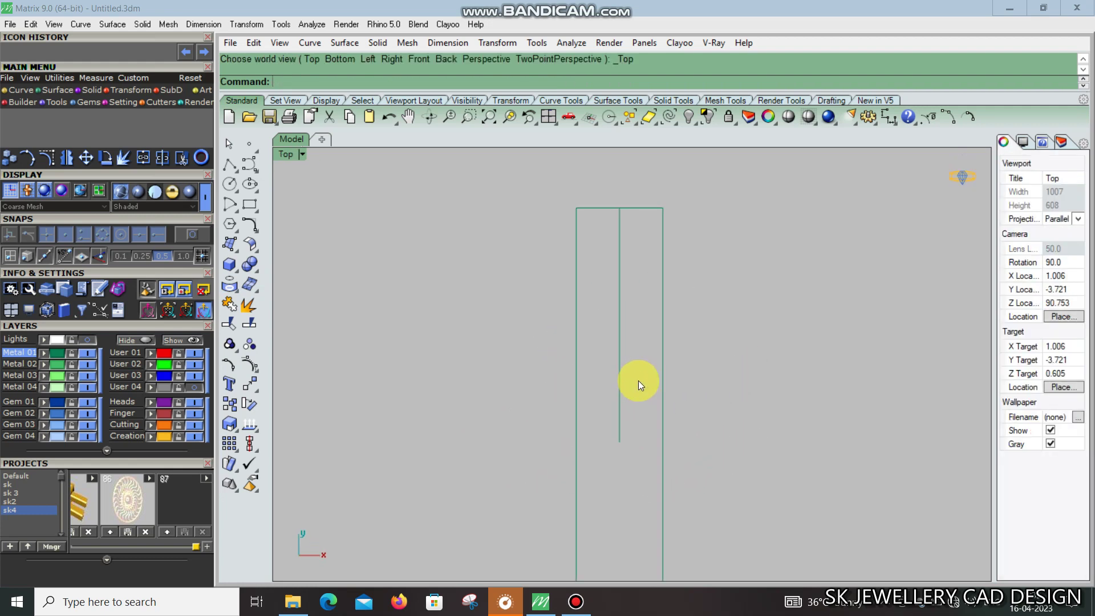
key(ctrl+F4)
mouse_move(726, 355)
right_down()
mouse_move(673, 326)
mouse_move(639, 330)
right_up()
scroll(639, 331, up, 2)
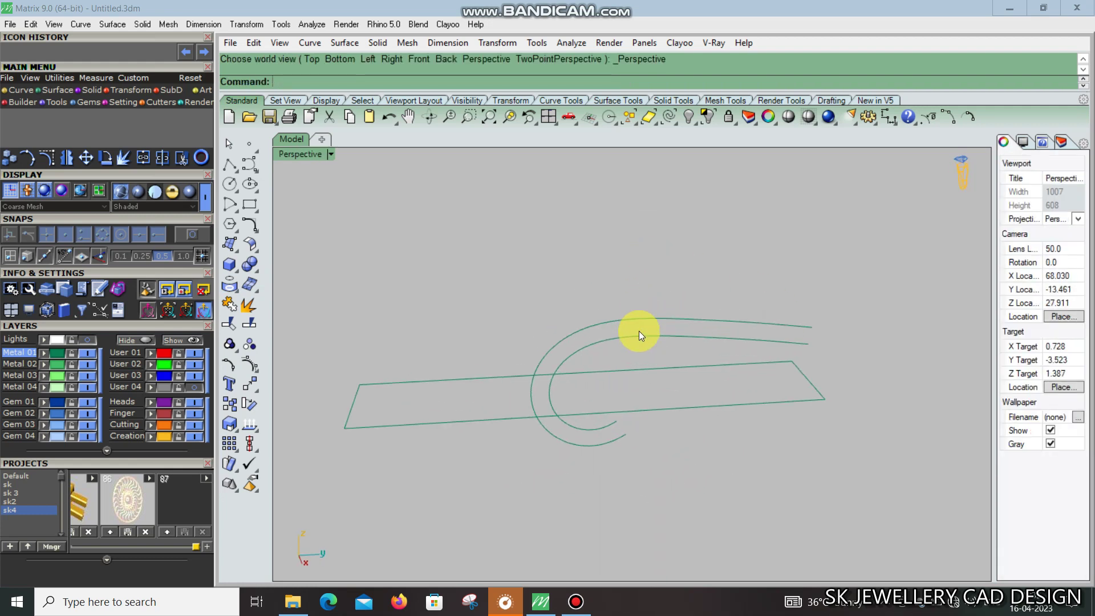
drag(593, 299, 592, 299)
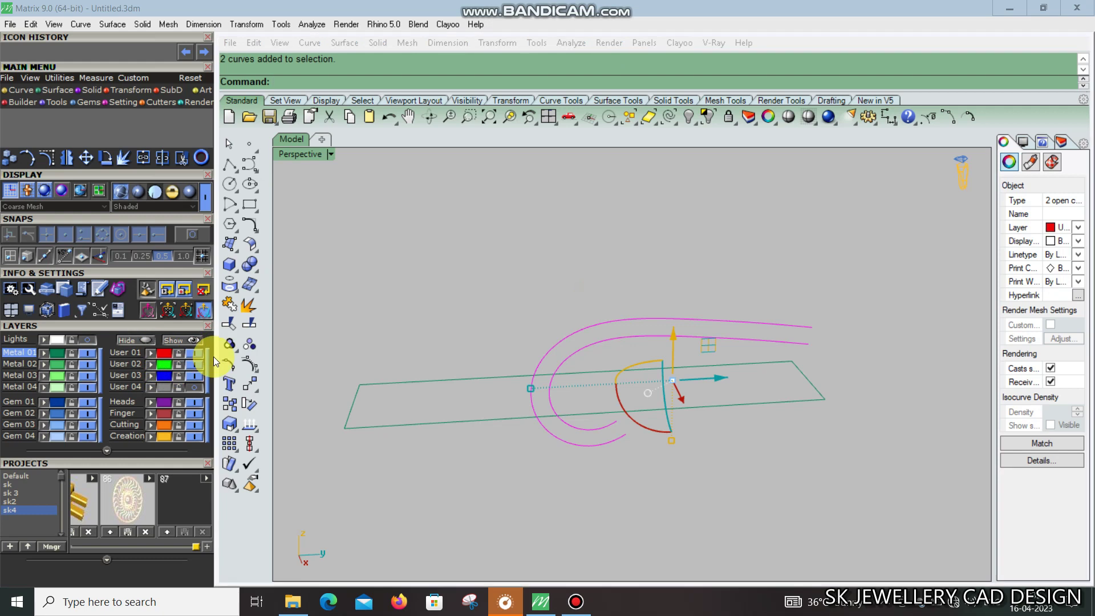
key(Delete)
Lock the rectangle border and show the reference earring image again
key(ctrl+F1)
click(676, 343)
click(728, 117)
click(86, 341)
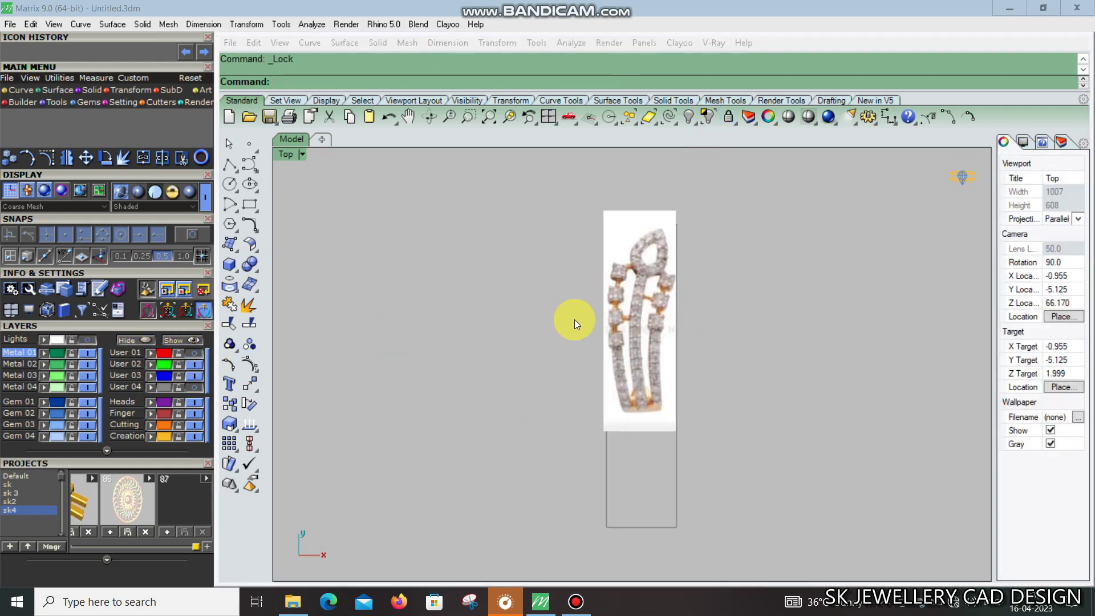
Draw a vertical centre line with Line Both Sides, midpoint at the origin (0)
click(660, 288)
scroll(650, 398, up, 2)
scroll(634, 387, down, 5)
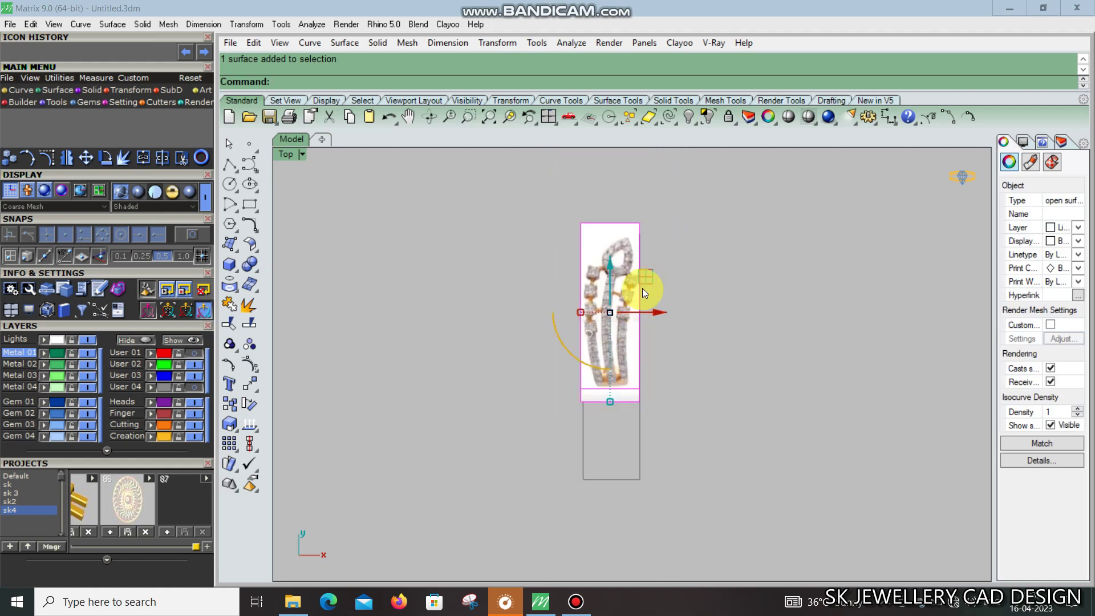
key(Escape)
click(238, 173)
click(293, 169)
text(0)
key(Return)
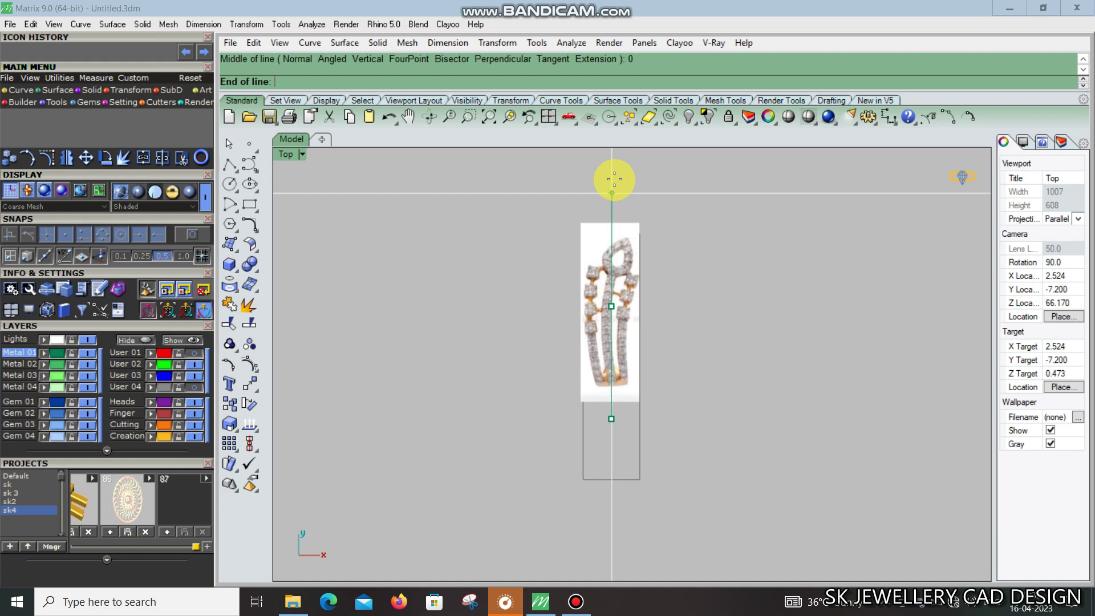
click(607, 509)
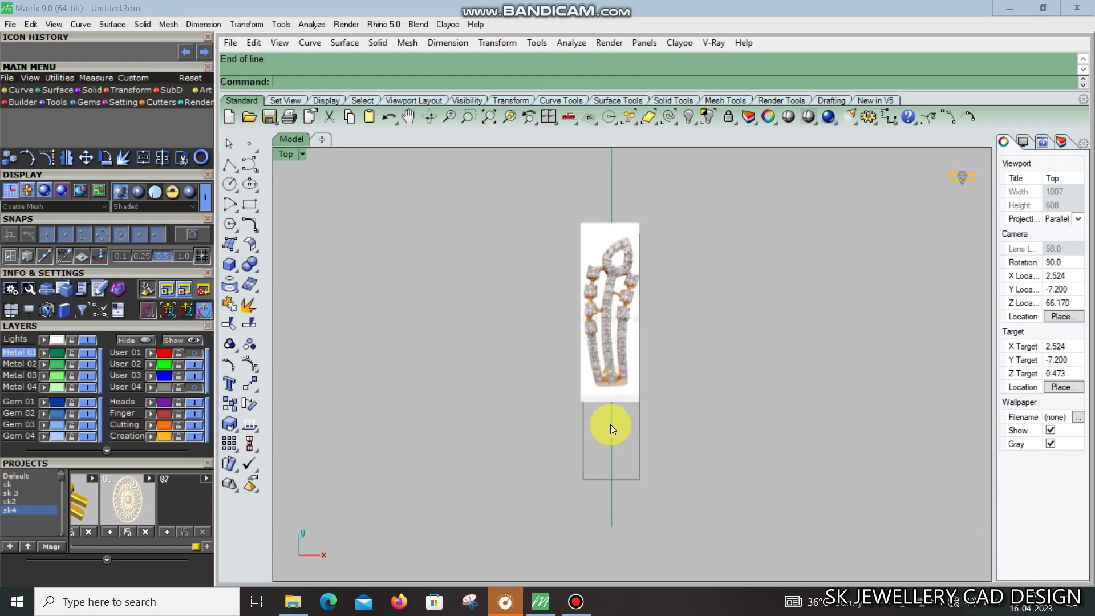
Select the rectangle outline
scroll(611, 424, up, 2)
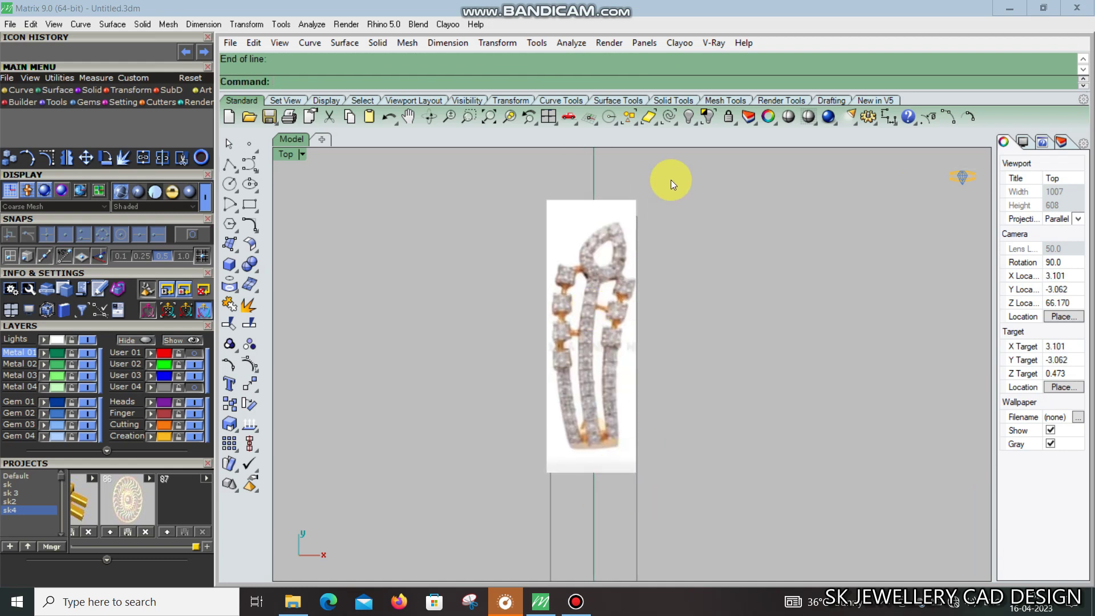
click(636, 503)
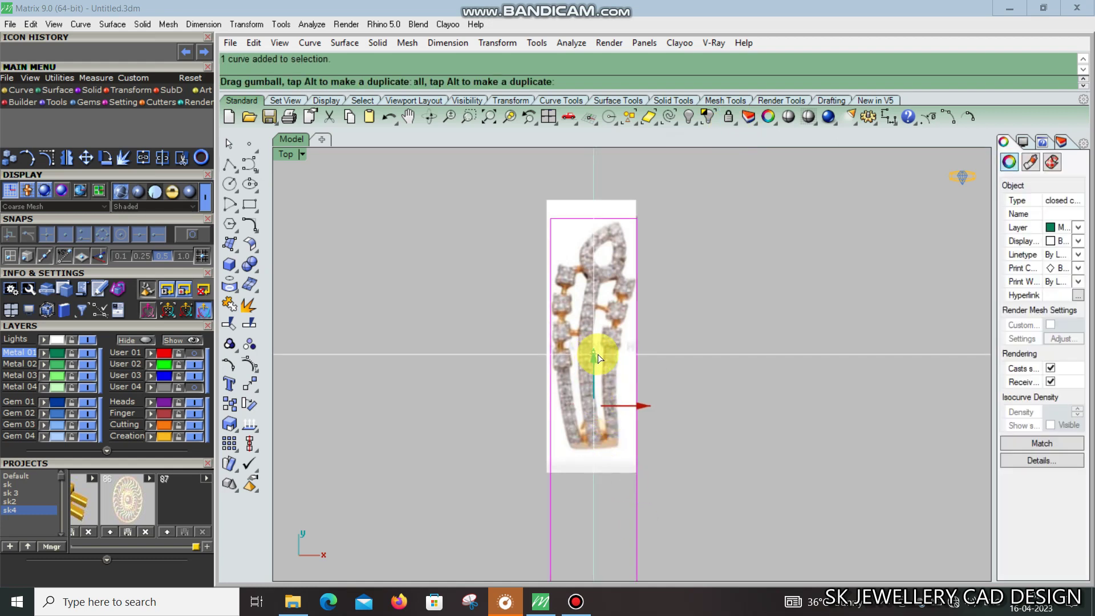
right_drag(598, 353, 602, 311)
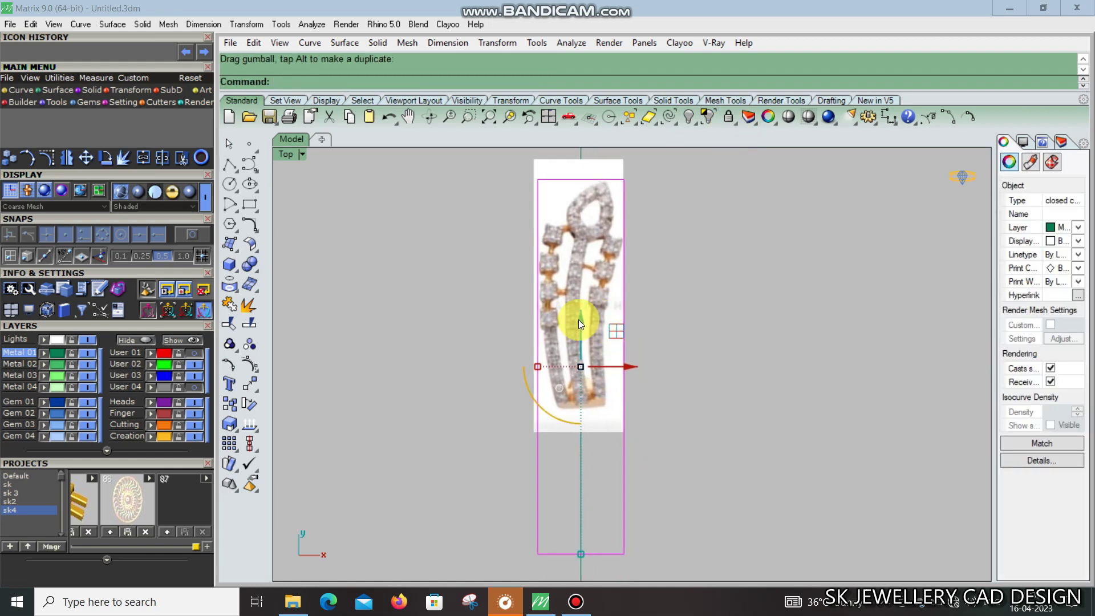
Nudge the rectangle up slightly with the gumball
drag(580, 323, 587, 315)
click(587, 315)
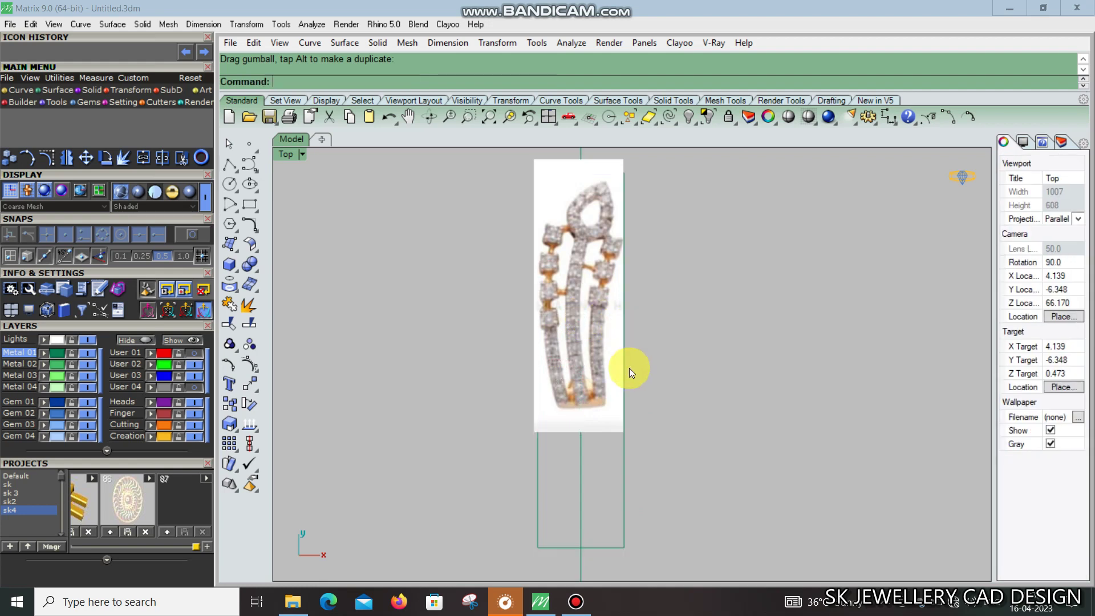
click(230, 166)
scroll(542, 447, up, 2)
right_drag(543, 448, 506, 371)
key(Escape)
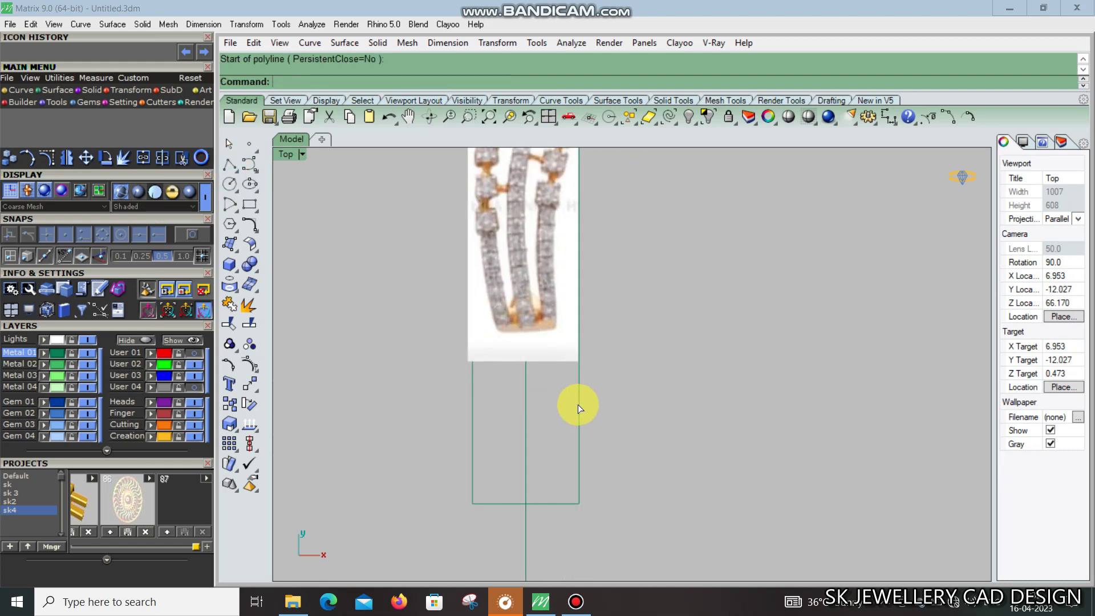
click(577, 405)
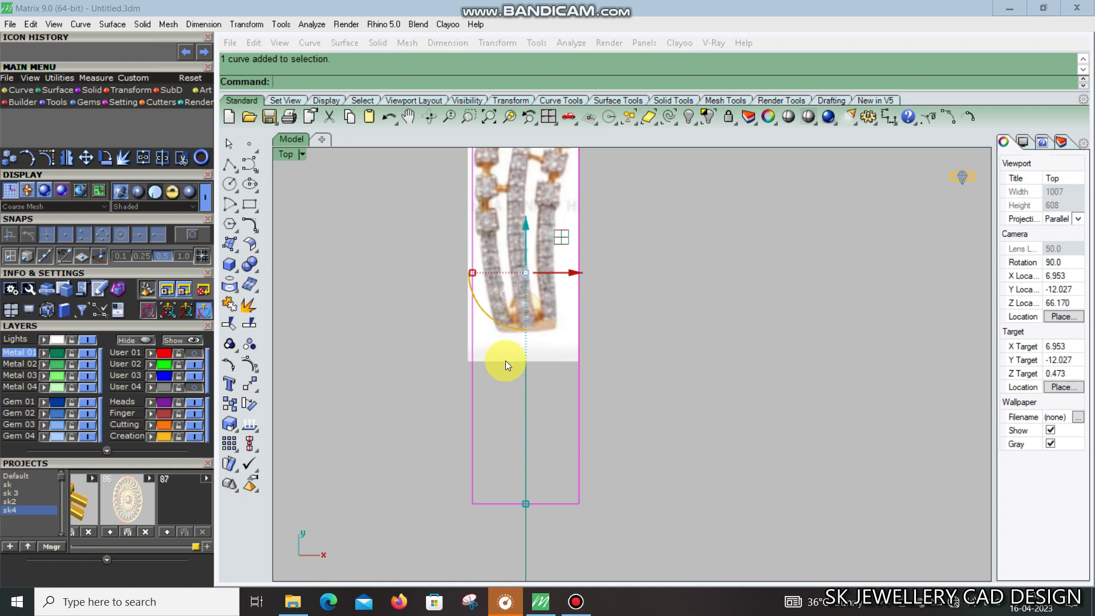
With snaps on and the image hidden, draw a horizontal polyline from the rectangle's left-edge midpoint
click(233, 170)
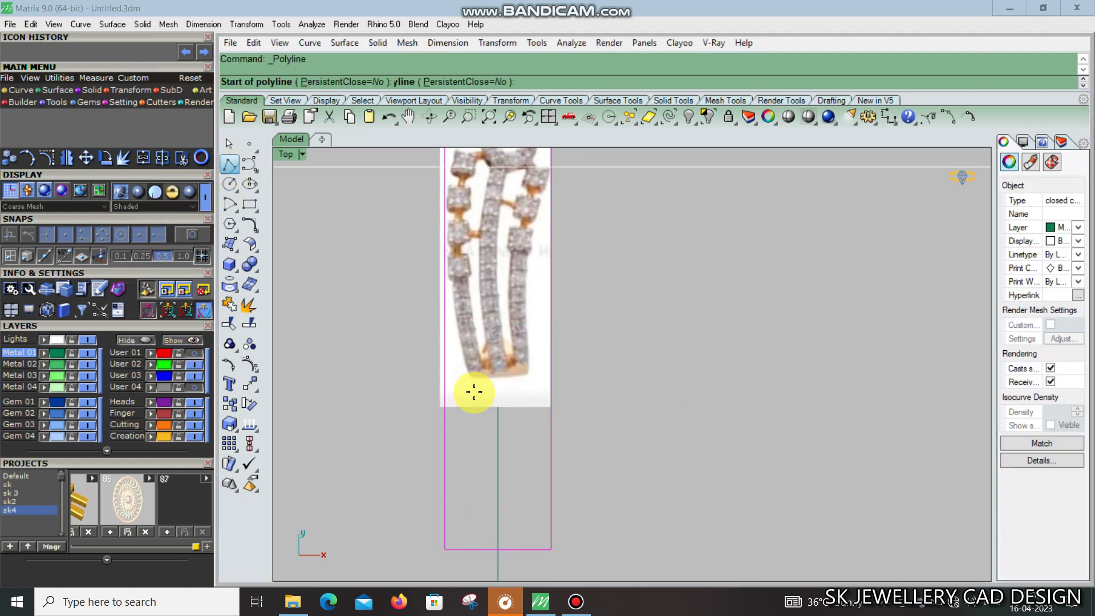
click(185, 235)
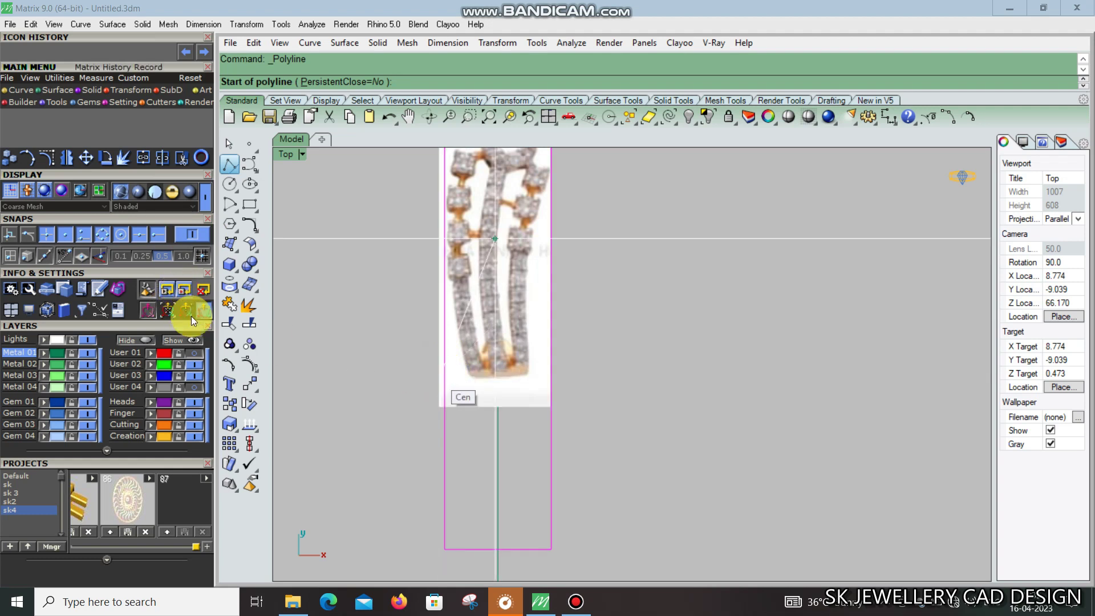
click(89, 341)
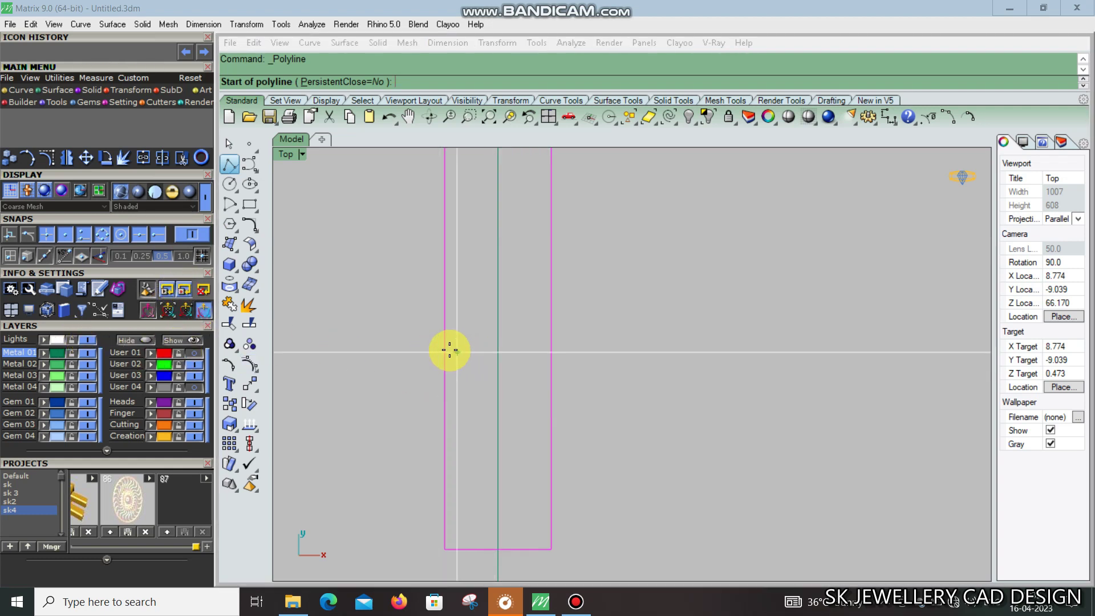
click(446, 313)
scroll(497, 325, down, 3)
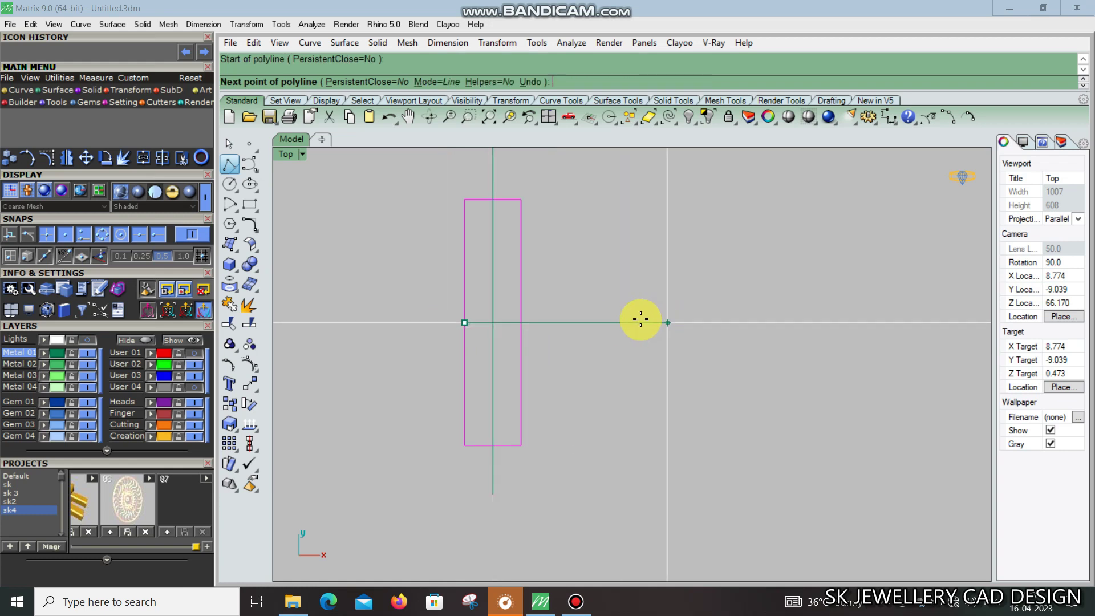
click(623, 322)
key(Return)
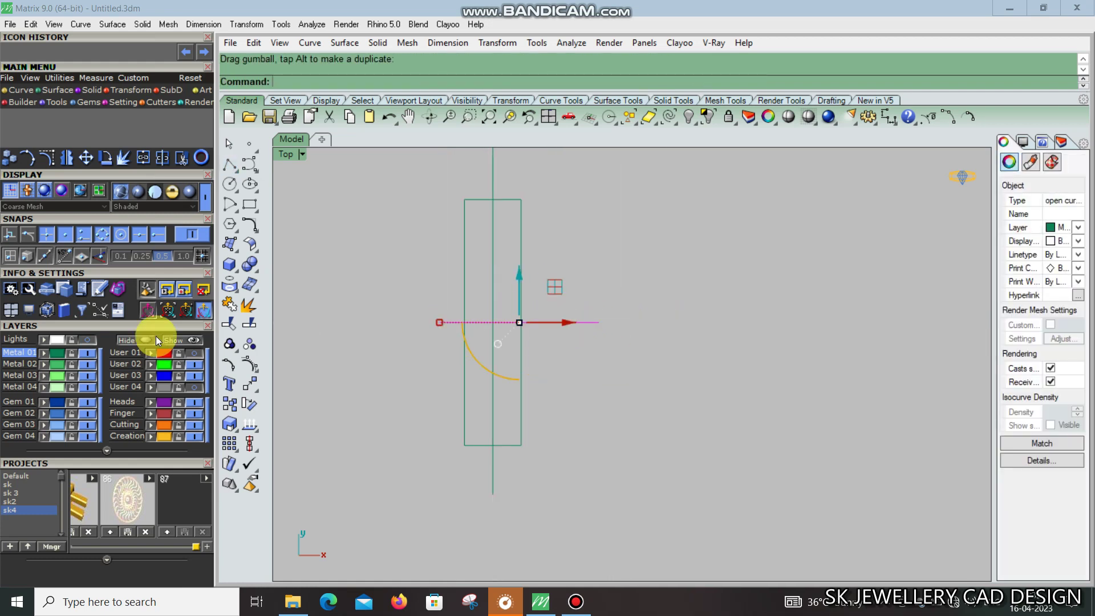
Show the reference image and move the horizontal line down
click(85, 340)
scroll(498, 344, up, 3)
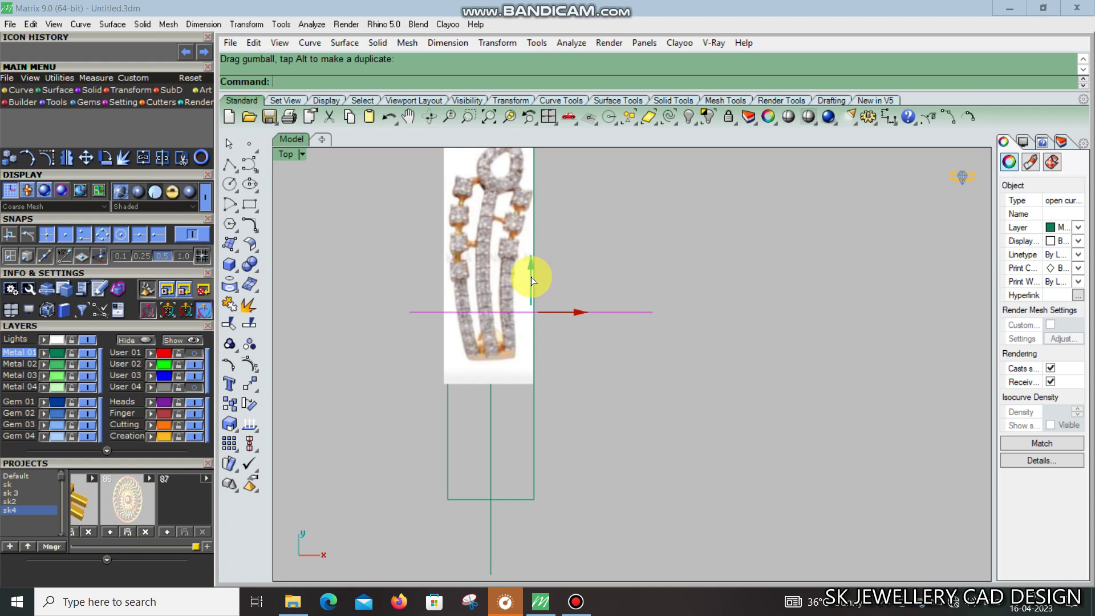
drag(532, 276, 532, 327)
key(Escape)
right_drag(509, 316, 545, 345)
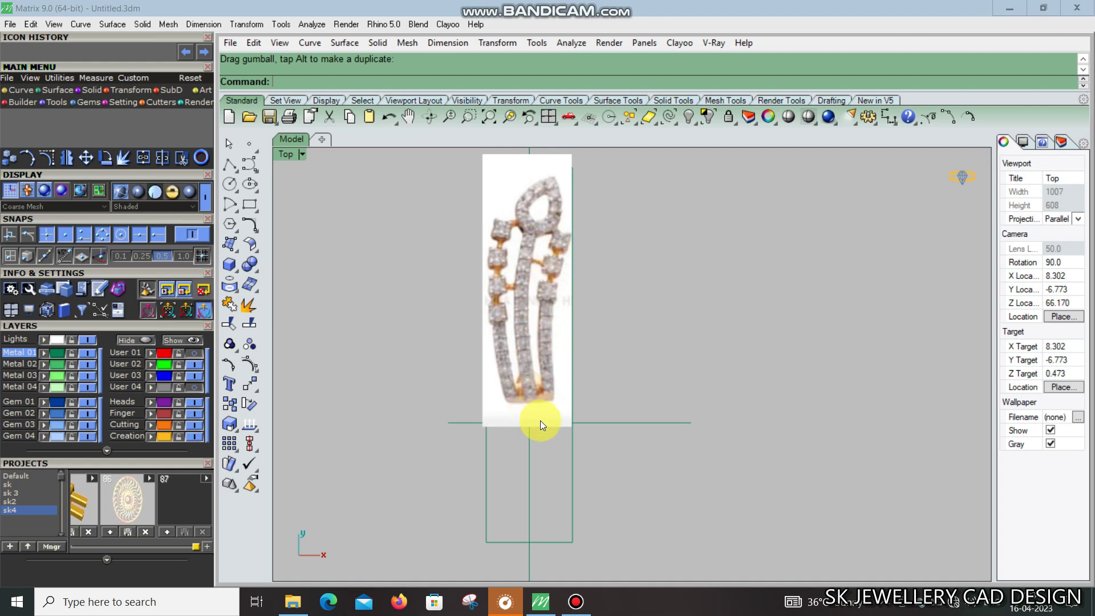
scroll(539, 420, up, 2)
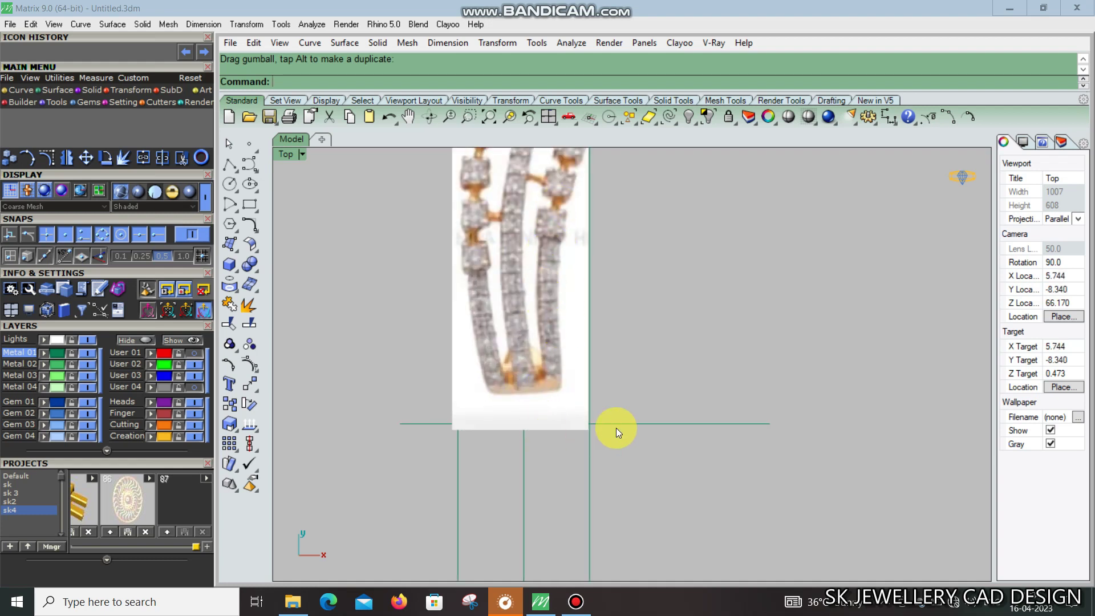
scroll(614, 428, down, 1)
Check the guide lines and rectangle, then select the reference image surface in Top view
click(570, 320)
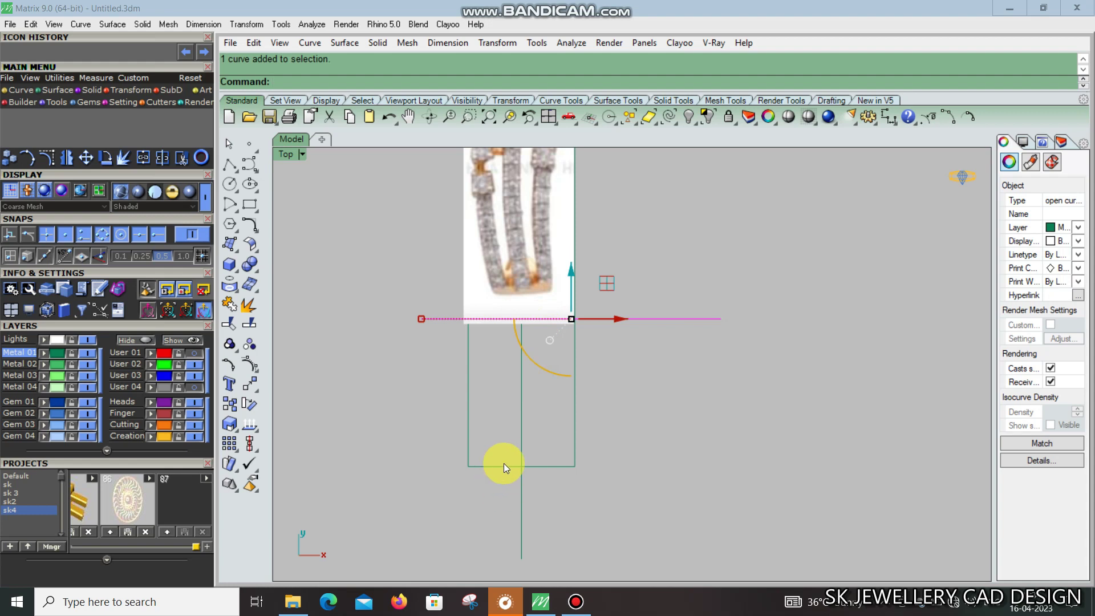
click(567, 269)
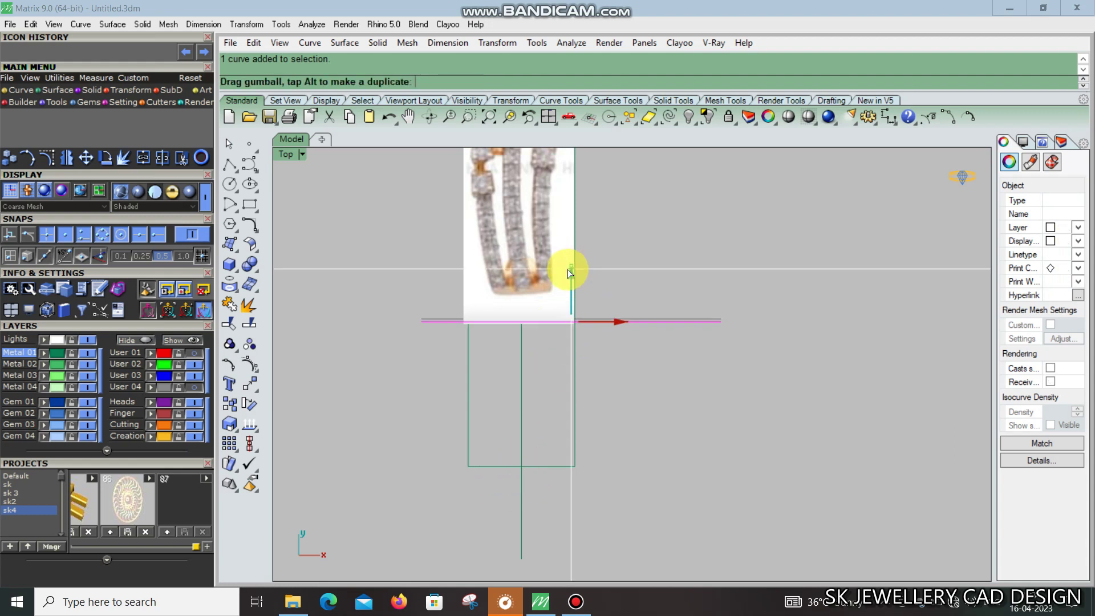
scroll(593, 363, down, 2)
key(Escape)
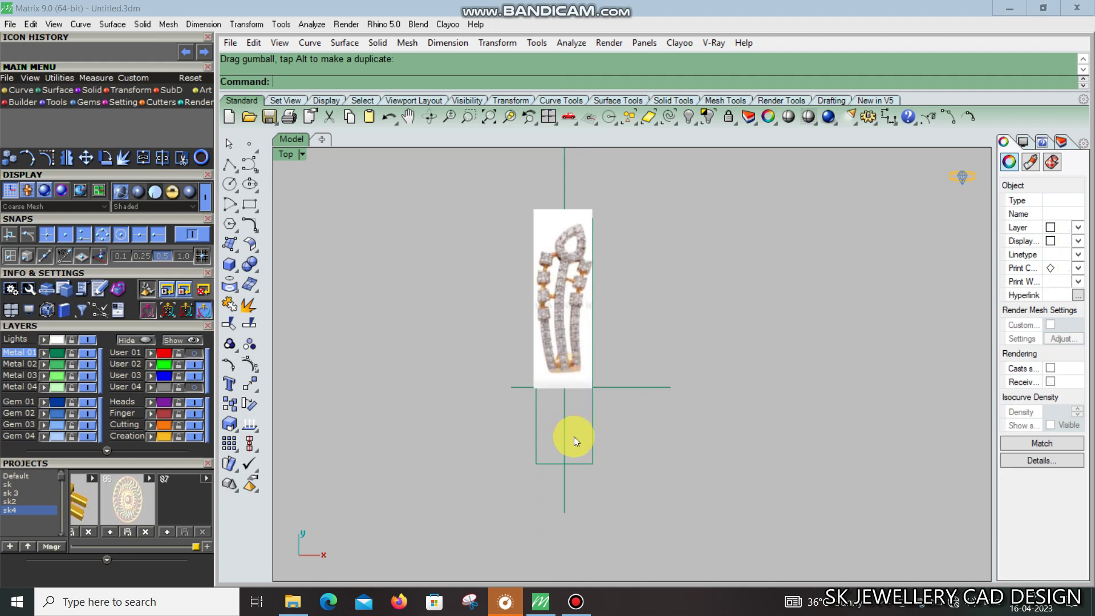
click(594, 425)
key(ctrl+F3)
key(Escape)
click(595, 334)
key(ctrl+F1)
Project the reference image to the CPlane, deleting the original input object
click(495, 42)
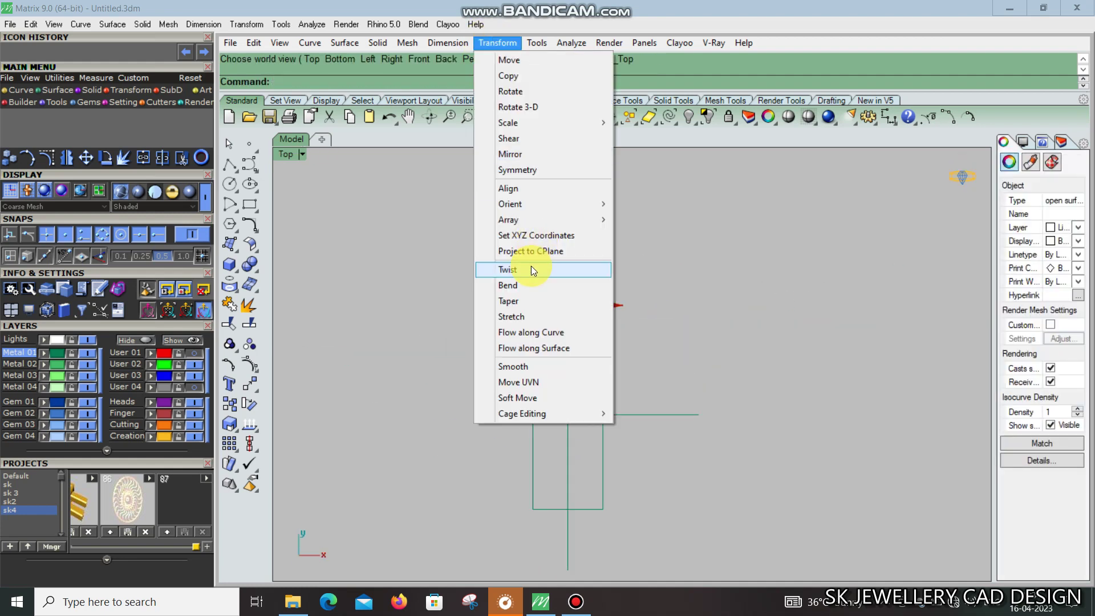
click(532, 266)
click(379, 82)
key(ctrl+F3)
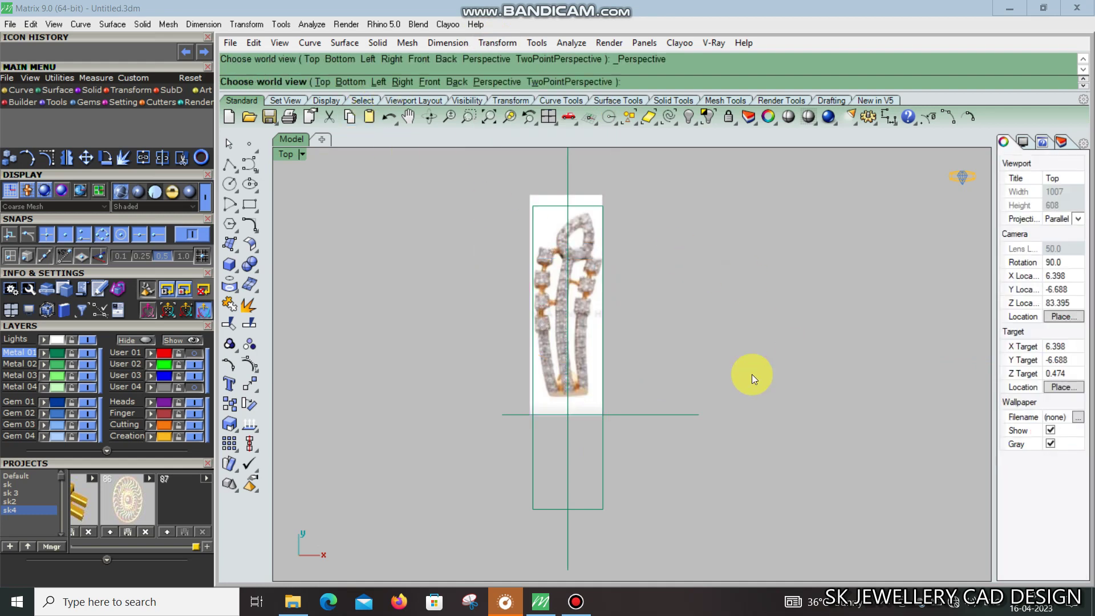
key(ctrl+F1)
Lock the Lights layer holding the projected reference image
scroll(596, 205, down, 1)
scroll(639, 342, down, 2)
scroll(622, 388, up, 4)
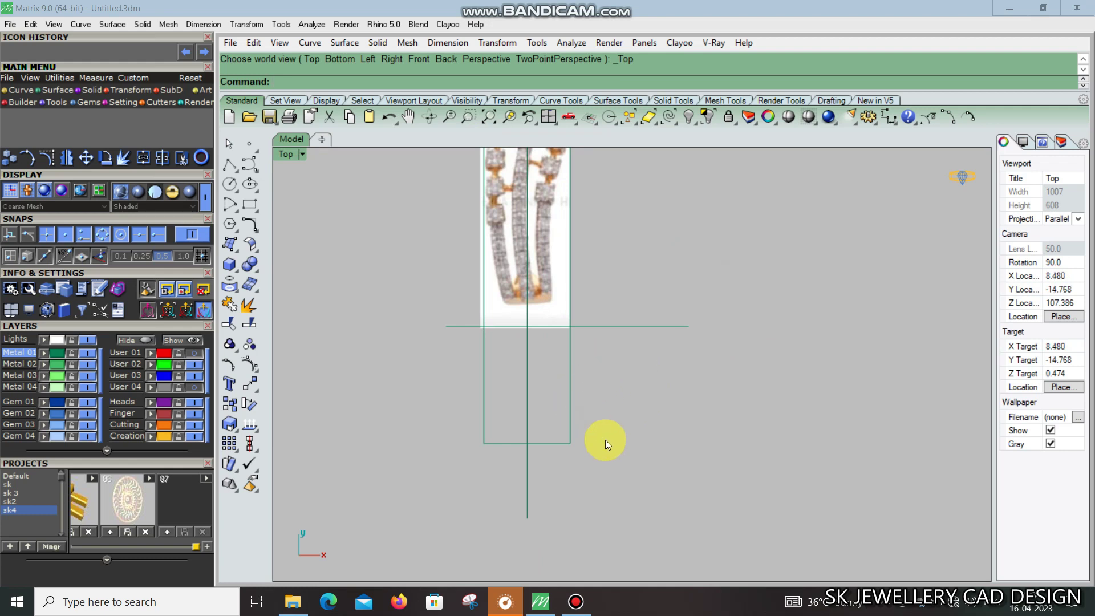
drag(605, 440, 548, 400)
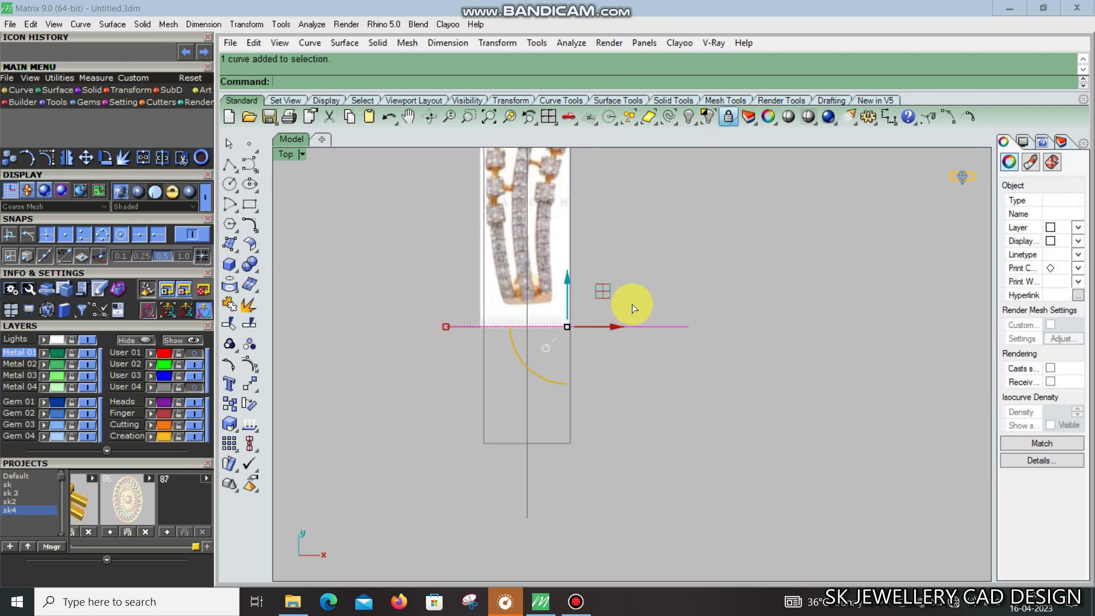
click(642, 362)
scroll(639, 358, down, 2)
scroll(616, 314, up, 3)
click(597, 276)
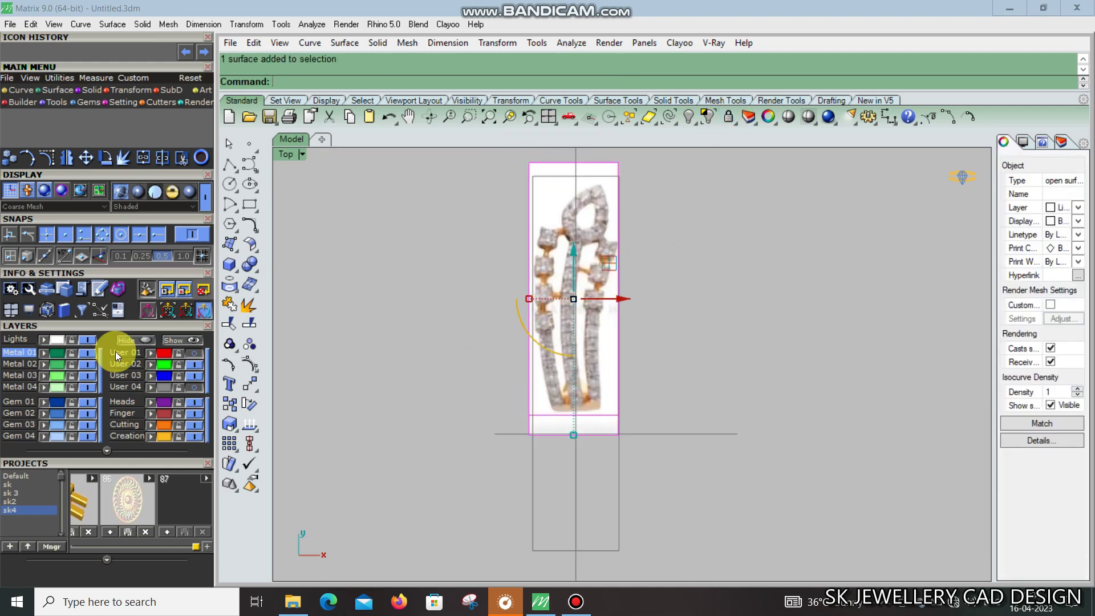
click(70, 340)
right_drag(606, 247, 549, 259)
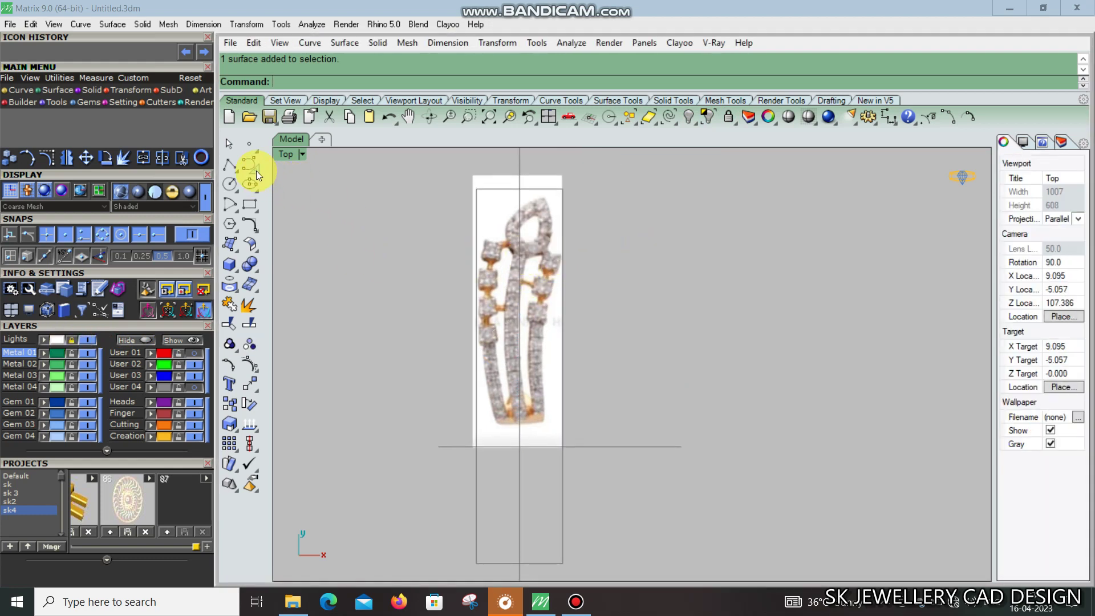
scroll(511, 255, up, 4)
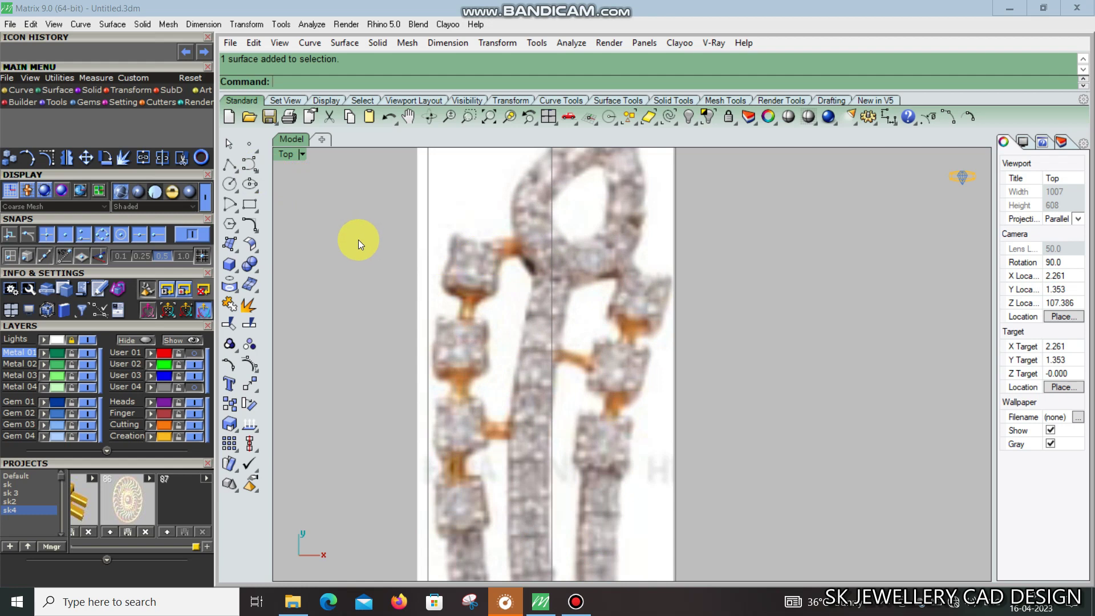
Place linear dimensions across the upper (1.25) and lower (1.13) band widths
click(888, 118)
scroll(497, 216, up, 2)
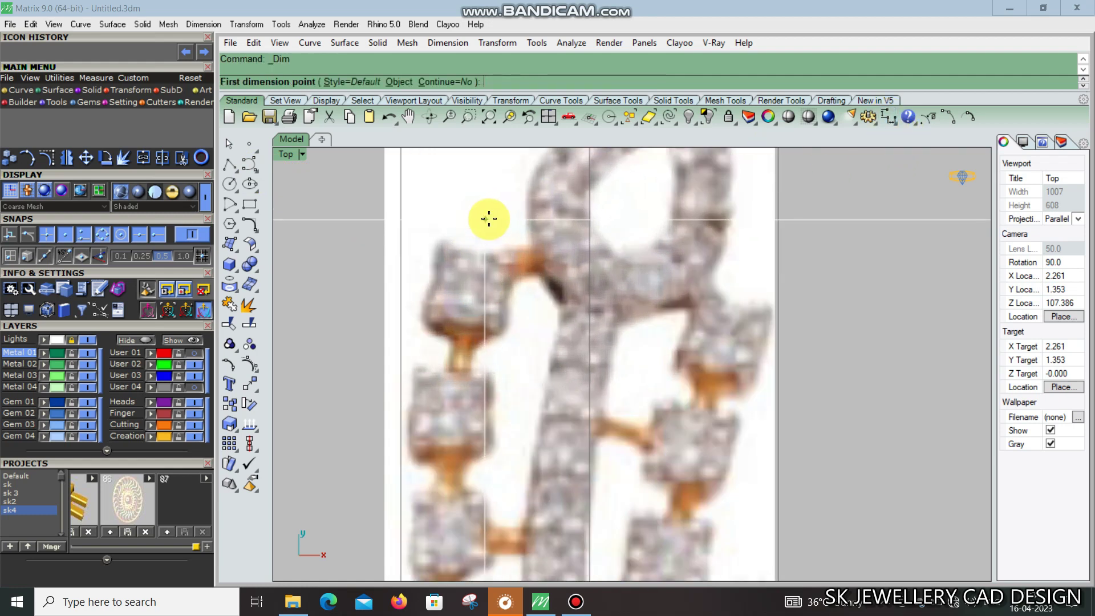
click(494, 217)
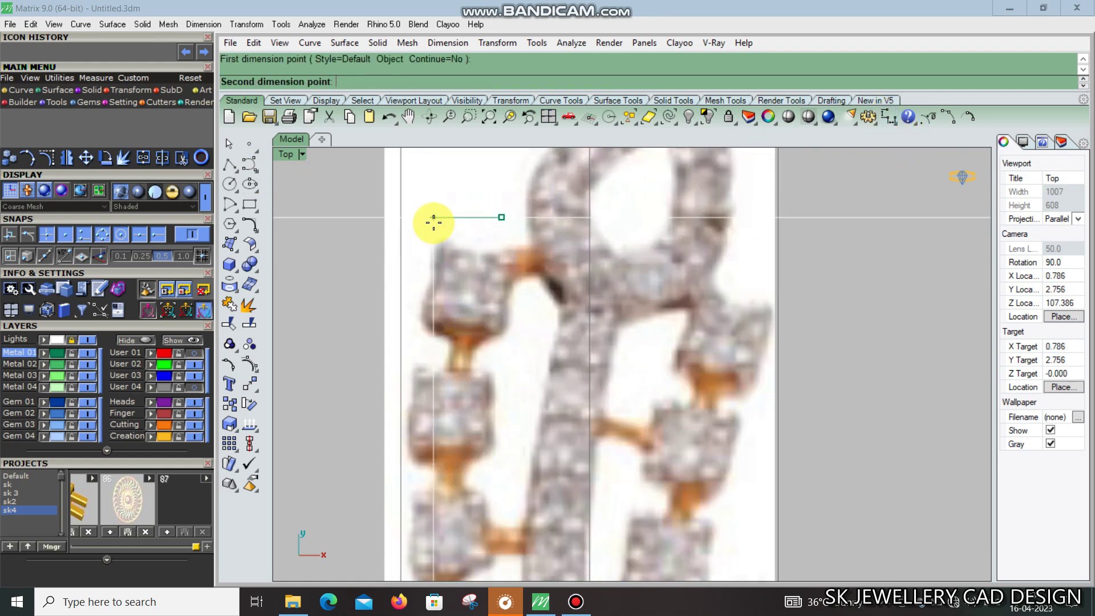
click(434, 222)
scroll(477, 391, down, 2)
click(580, 349)
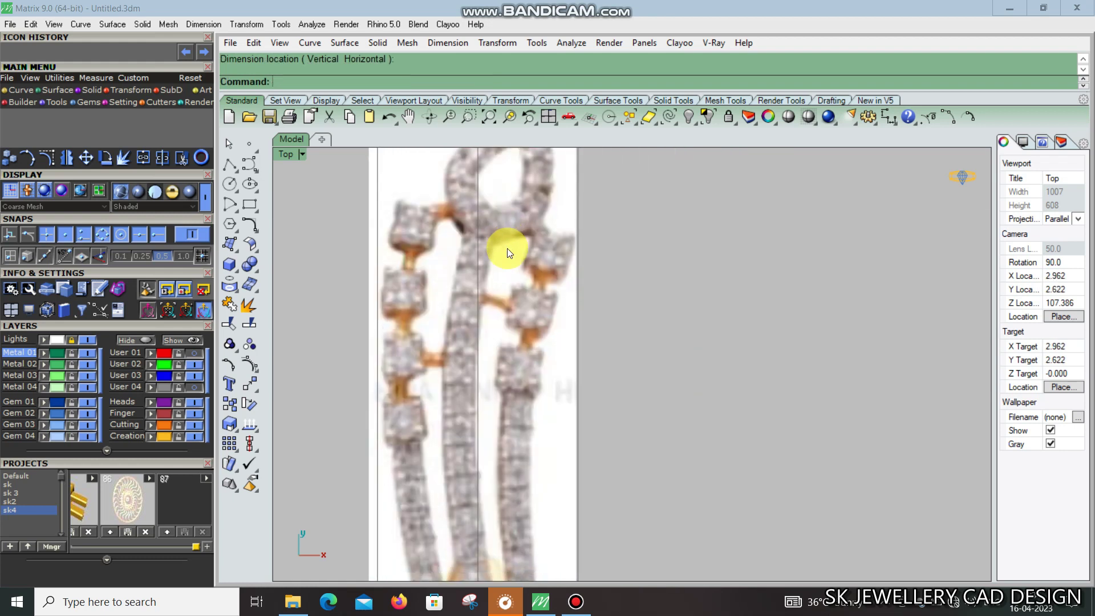
scroll(470, 310, down, 1)
scroll(454, 306, up, 3)
key(Return)
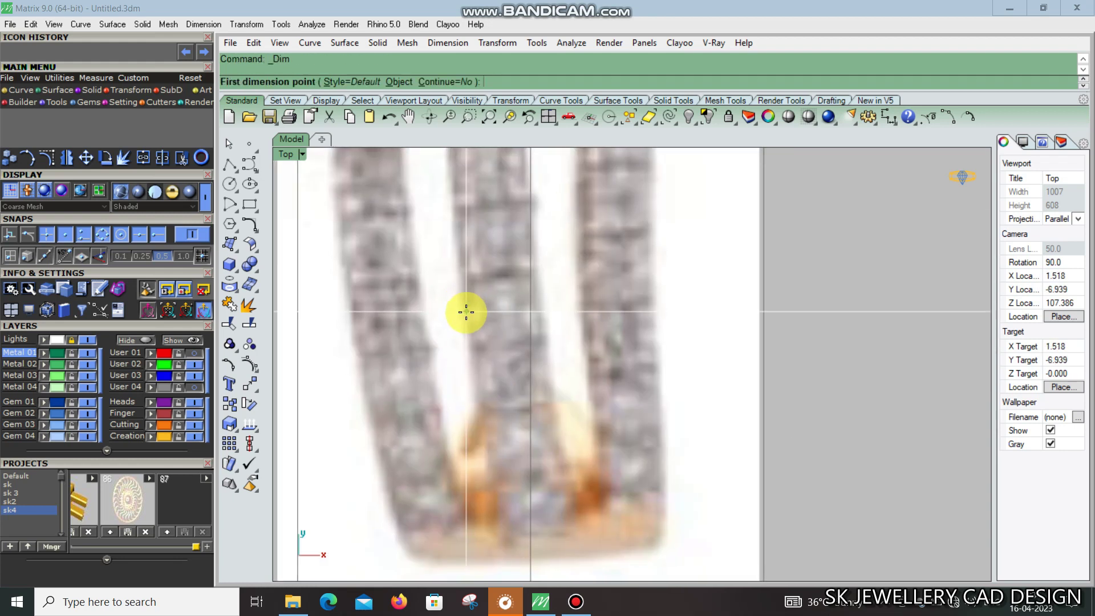
click(466, 311)
scroll(533, 310, up, 2)
click(540, 314)
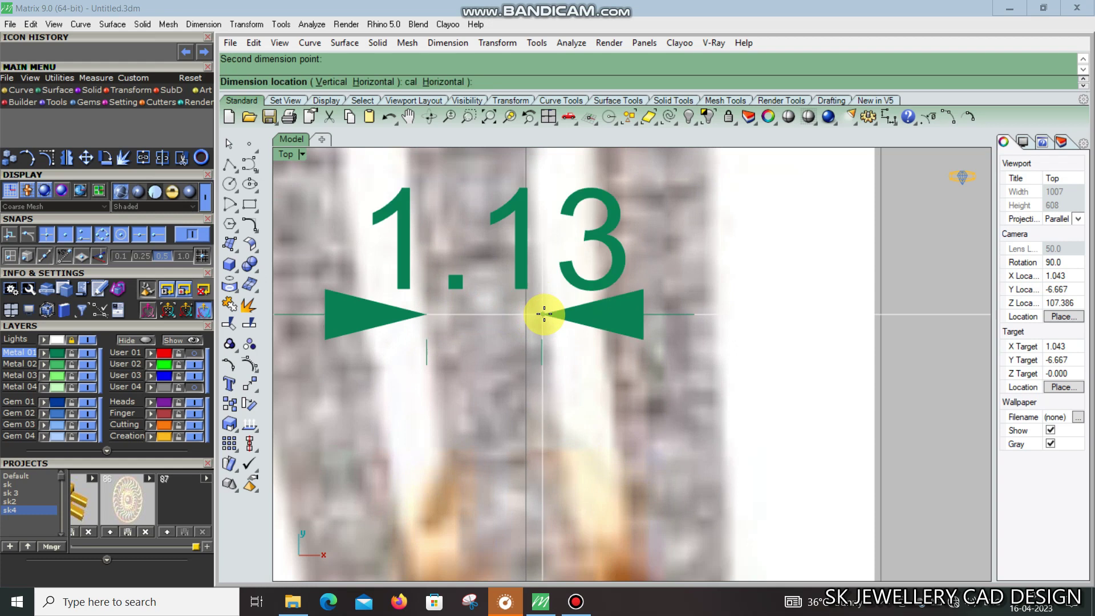
scroll(537, 308, down, 2)
scroll(548, 297, down, 1)
key(Escape)
Zoom and pan the view to frame the whole earring
scroll(567, 319, down, 2)
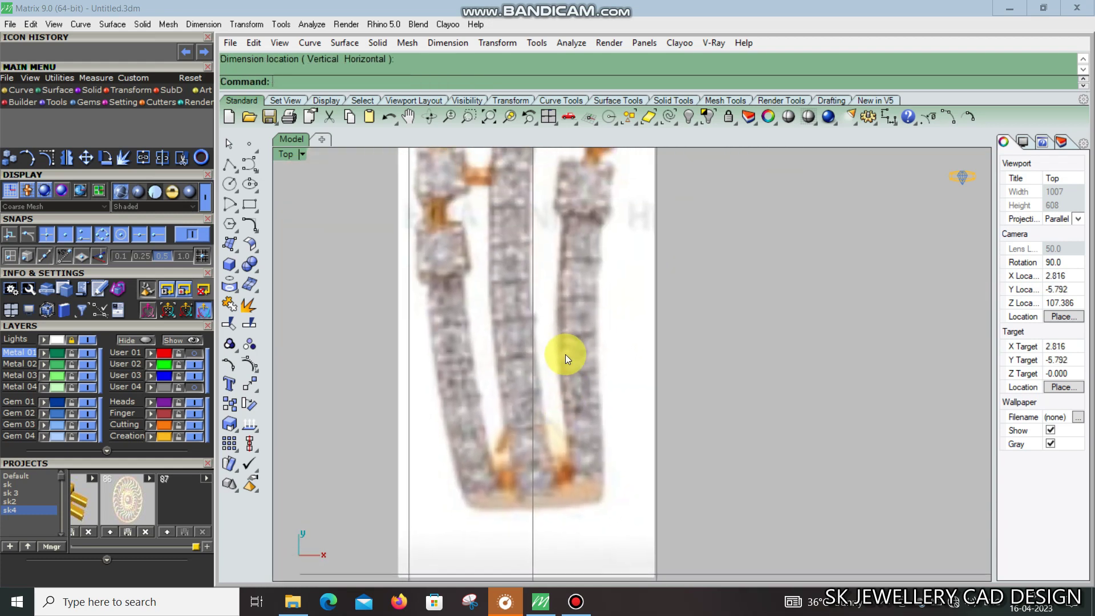
scroll(566, 342, down, 2)
scroll(576, 308, down, 2)
right_drag(584, 281, 584, 310)
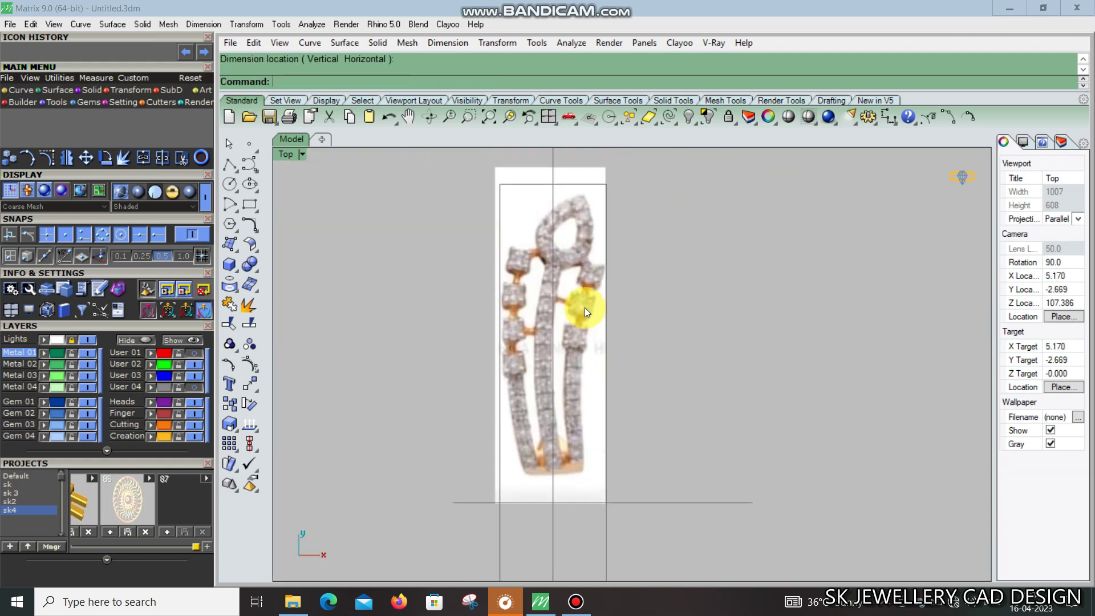
scroll(596, 299, up, 1)
right_drag(594, 269, 541, 301)
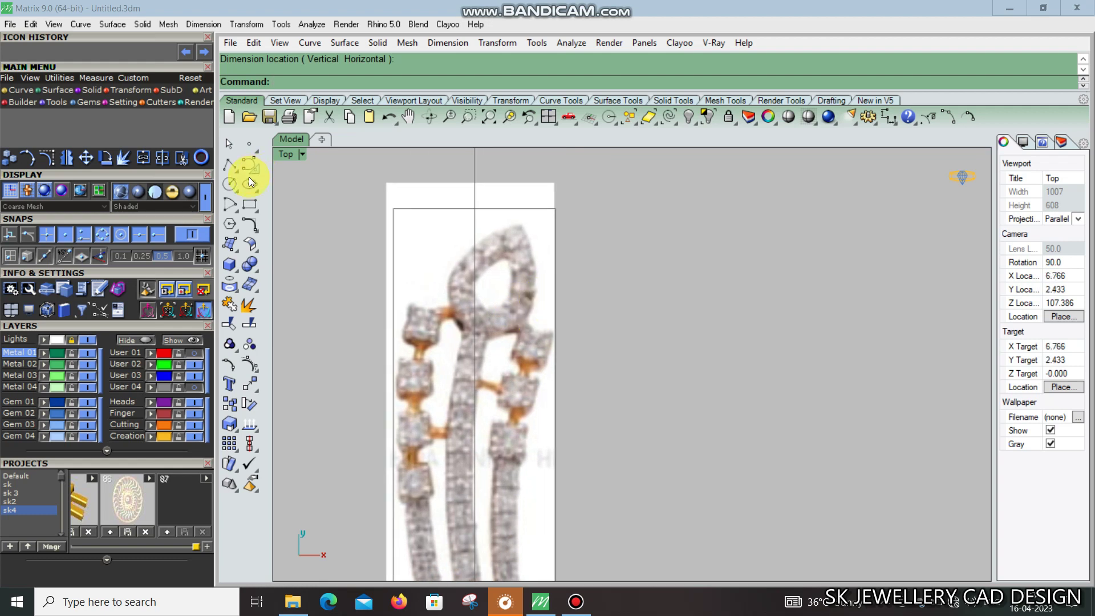
scroll(521, 281, up, 1)
scroll(465, 306, up, 2)
Draw a circle in the top loop and pull its top point up into a teardrop
click(470, 306)
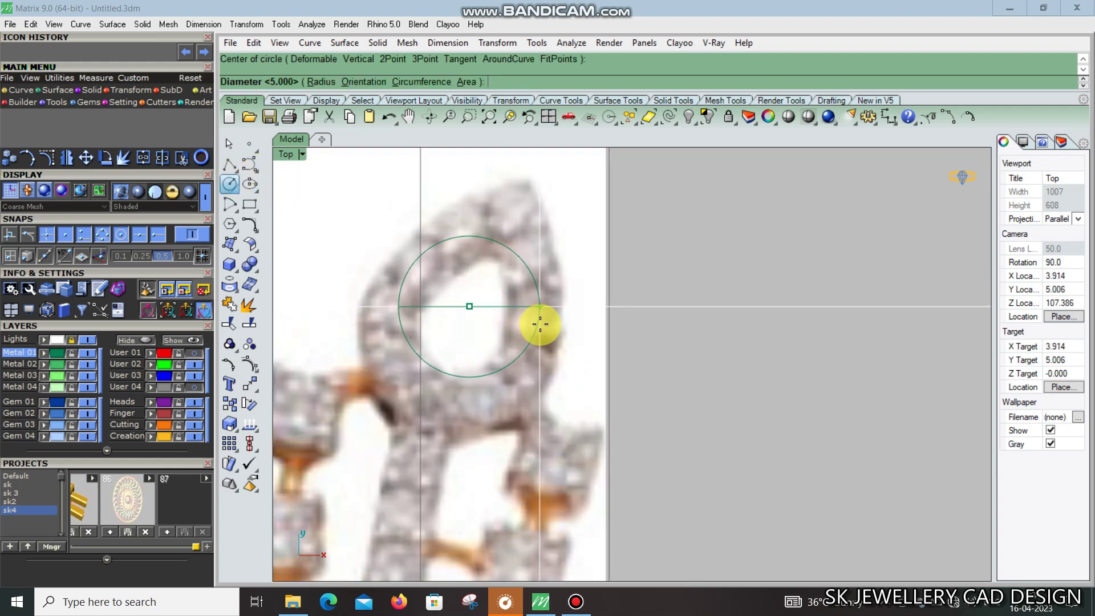
click(541, 324)
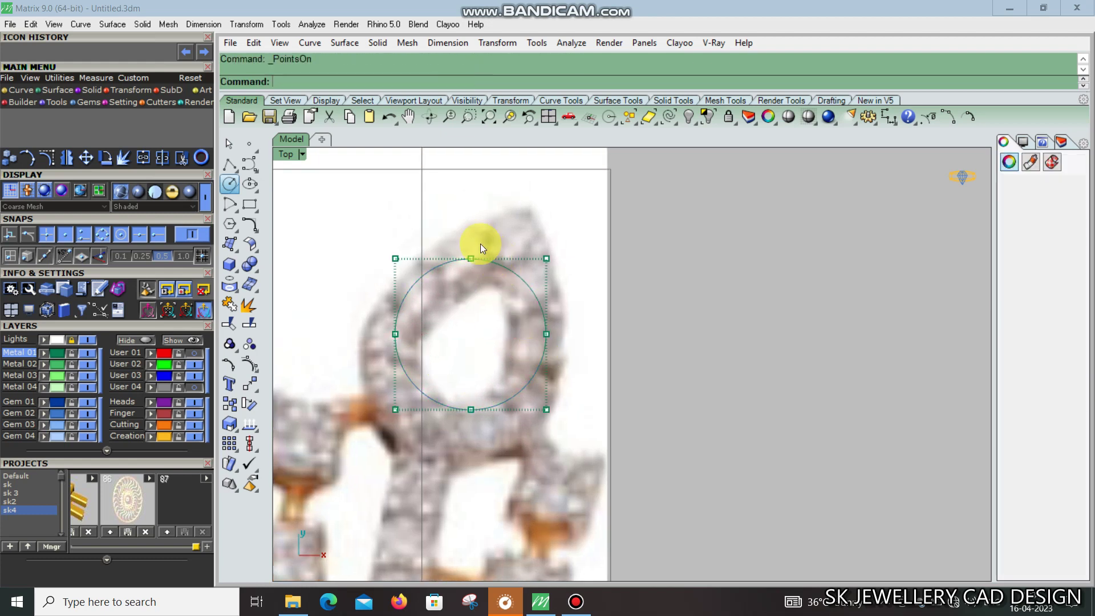
drag(471, 226, 478, 173)
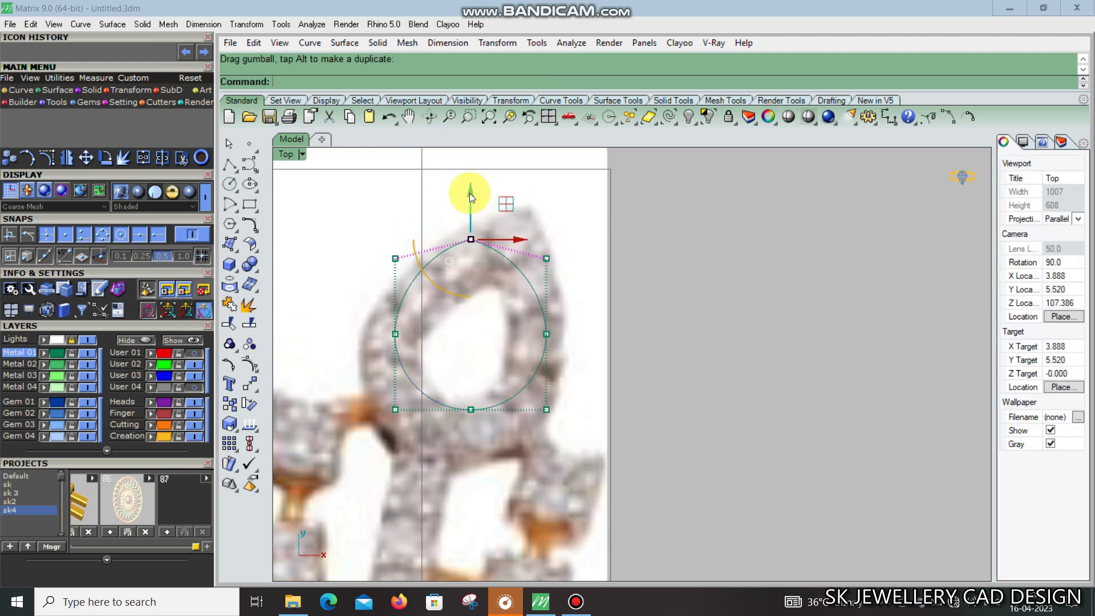
right_drag(483, 170, 471, 227)
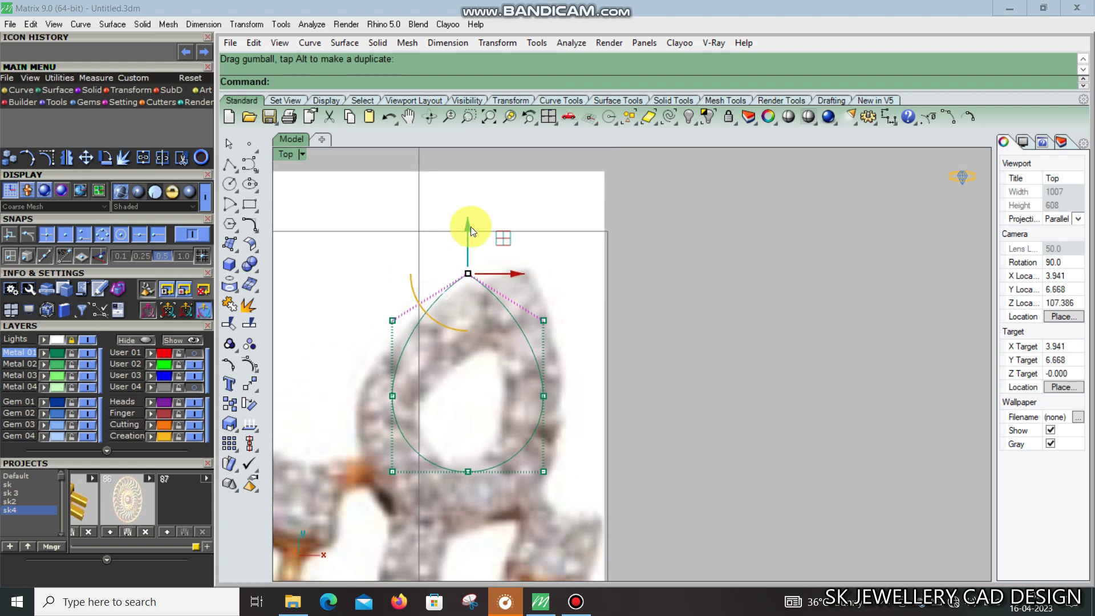
drag(470, 227, 475, 207)
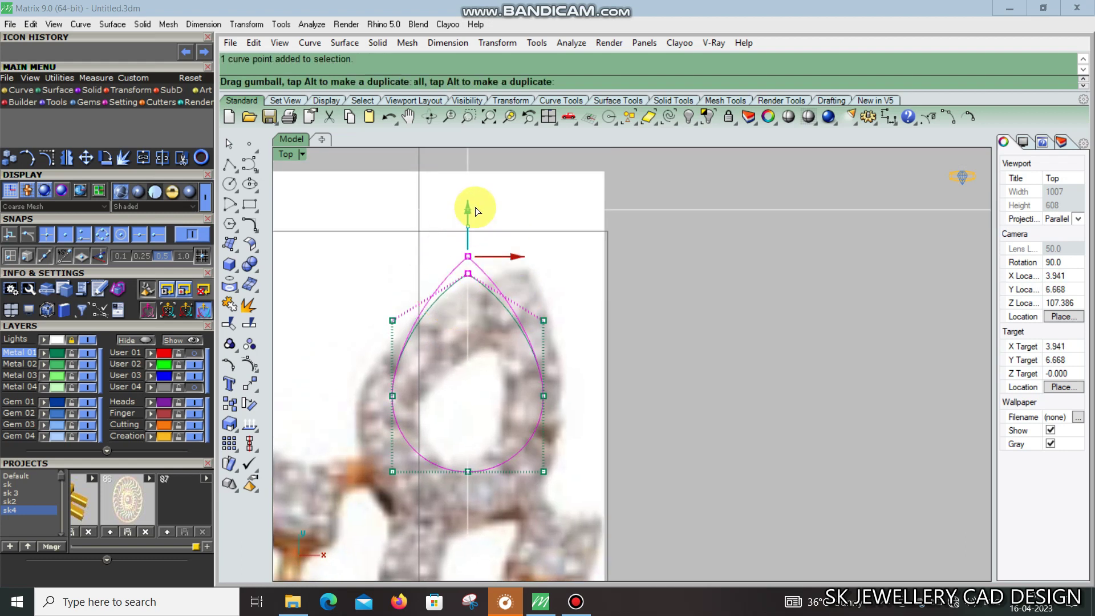
scroll(475, 204, down, 3)
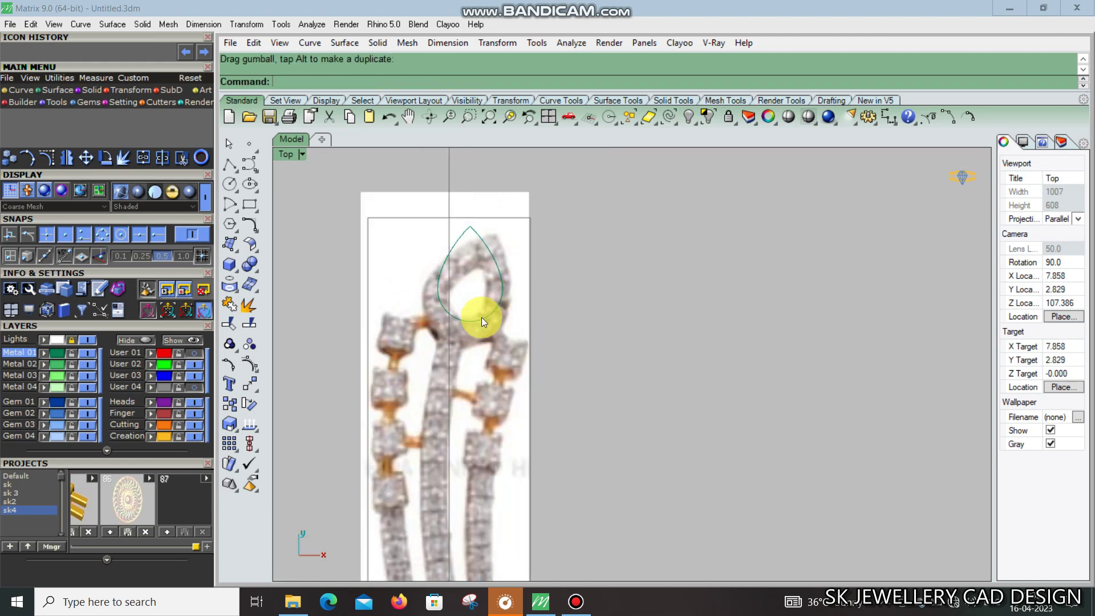
Rotate, enlarge and reposition the teardrop over the tilted reference loop
click(481, 318)
drag(457, 331, 429, 314)
scroll(511, 262, up, 1)
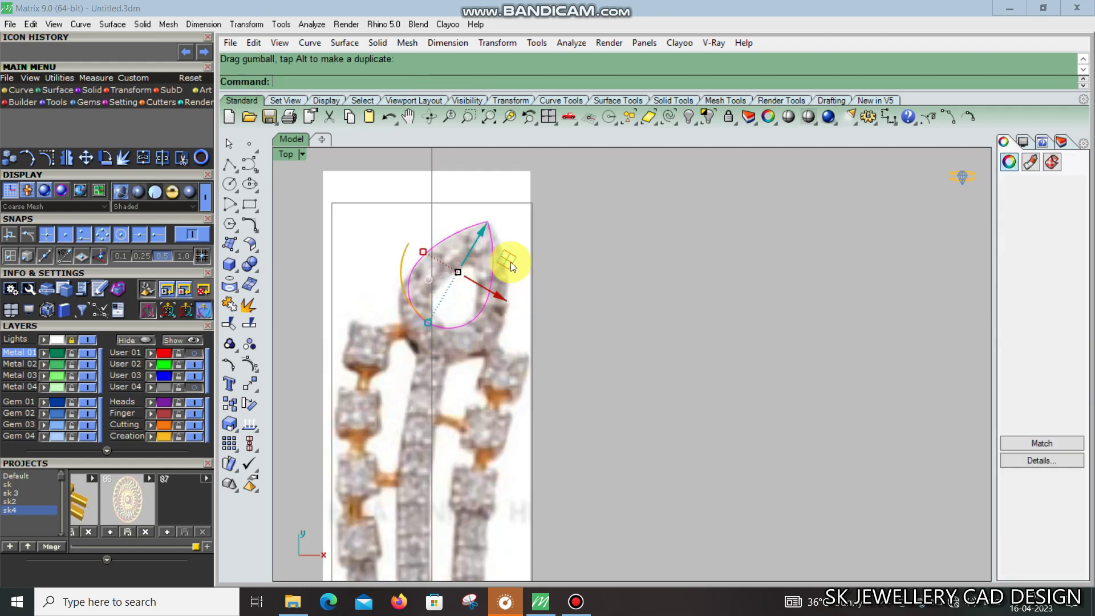
scroll(489, 299, up, 3)
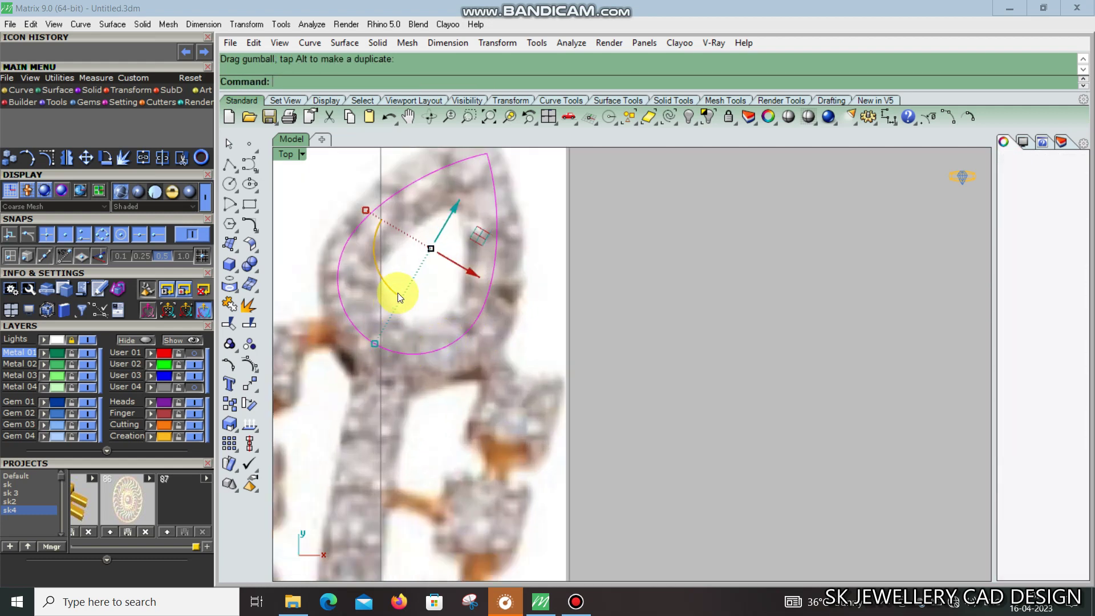
right_drag(416, 395, 457, 388)
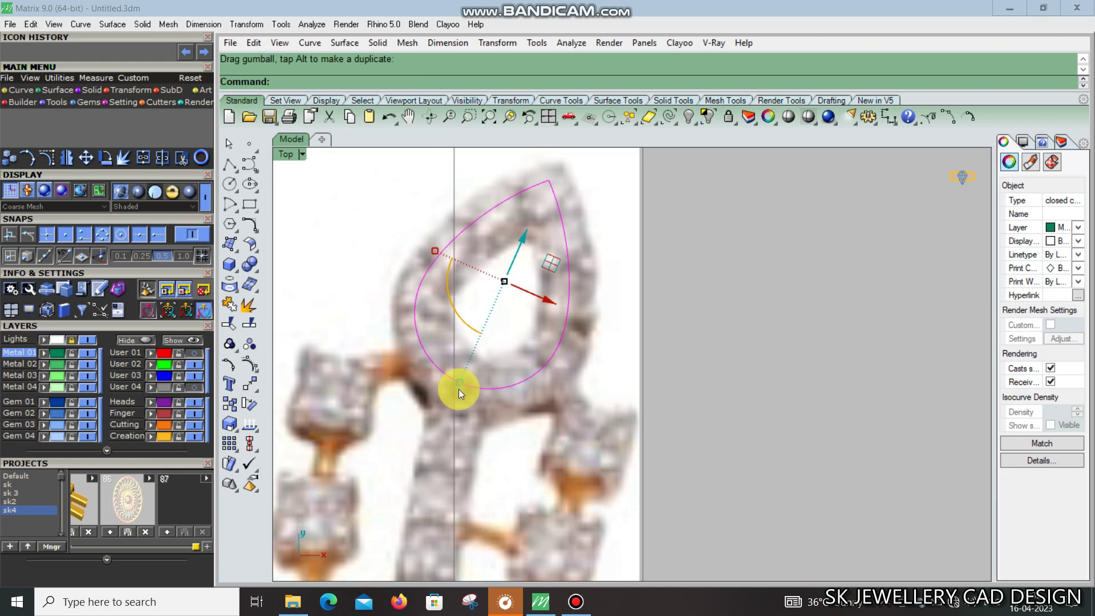
drag(459, 389, 454, 405)
drag(547, 270, 565, 252)
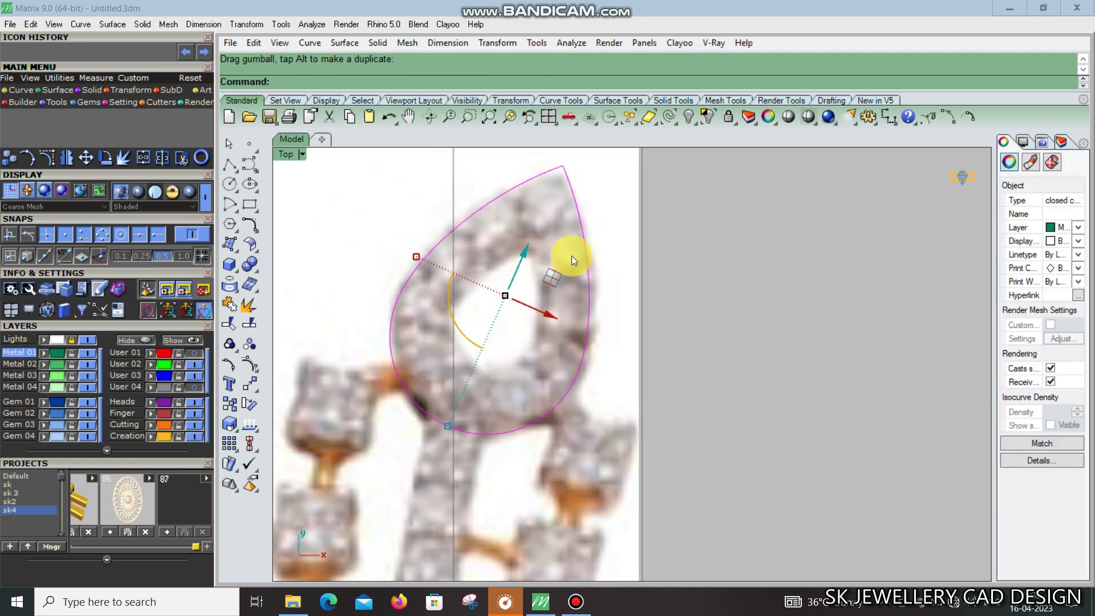
drag(414, 265, 415, 267)
scroll(571, 286, down, 2)
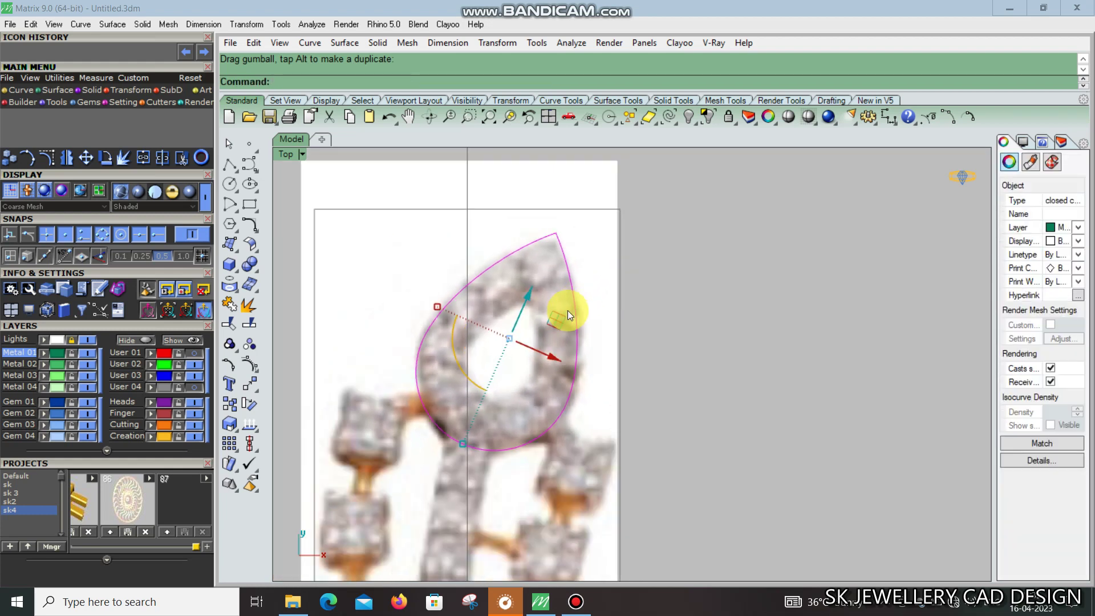
key(Escape)
Reselect the teardrop and nudge it into alignment with the loop
click(573, 279)
mouse_move(531, 296)
mouse_down()
mouse_move(460, 440)
mouse_move(475, 437)
mouse_move(532, 302)
mouse_up()
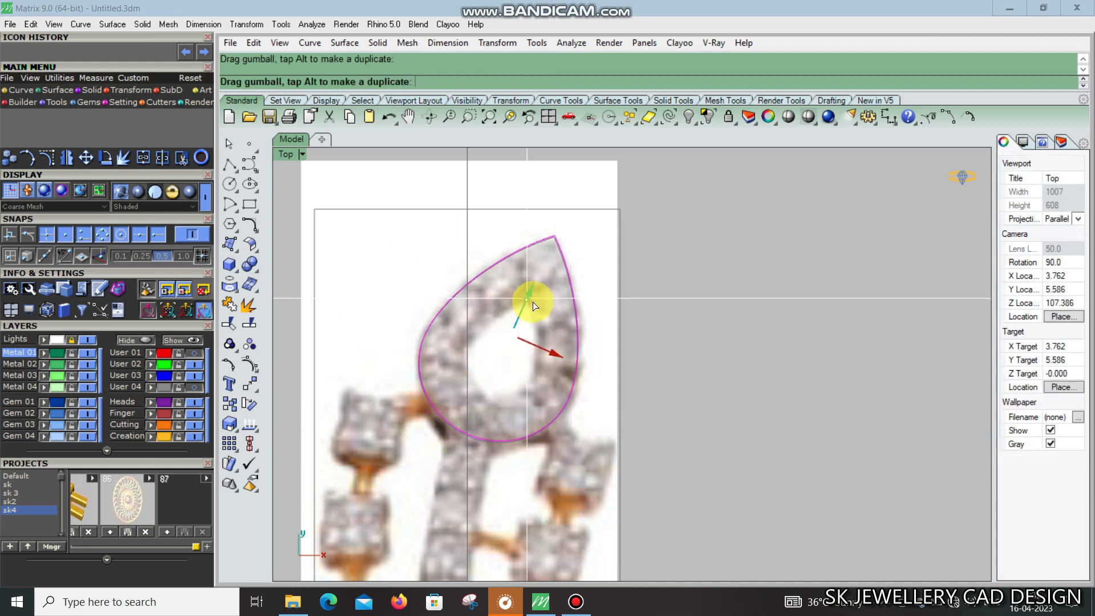
scroll(485, 472, up, 2)
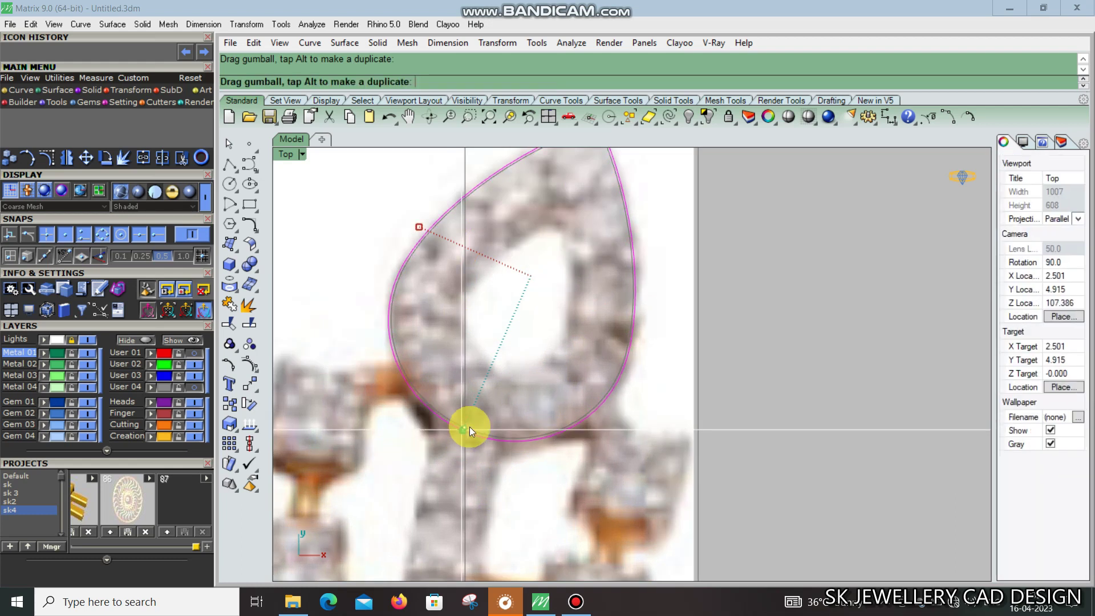
key(Escape)
scroll(564, 347, down, 4)
scroll(580, 320, up, 2)
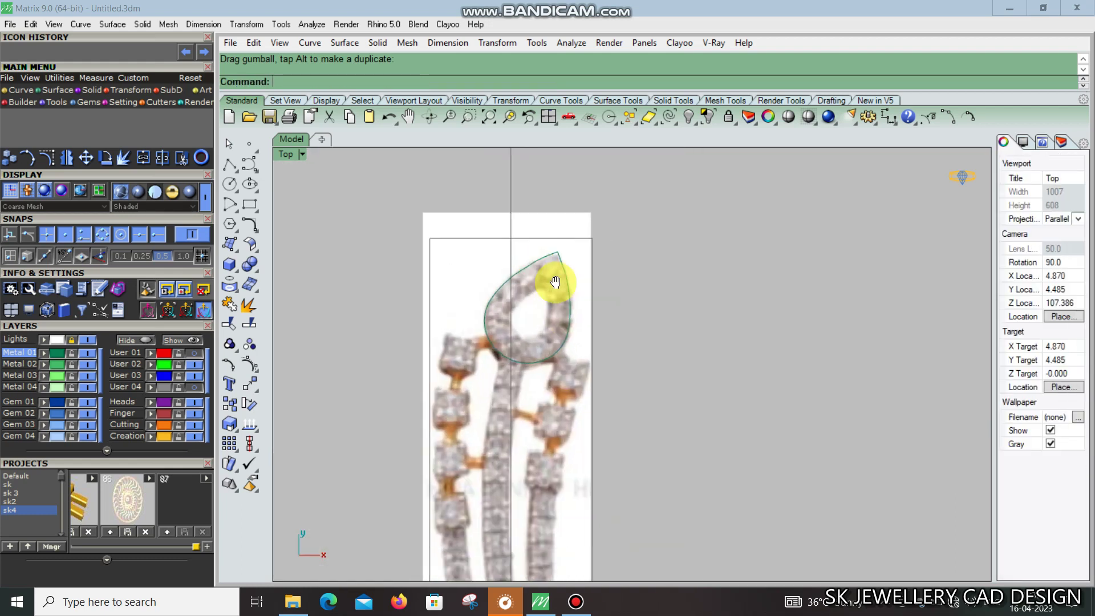
scroll(559, 283, up, 2)
Reselect the pear outline and rotate it further to match the reference image
click(560, 283)
scroll(520, 270, up, 2)
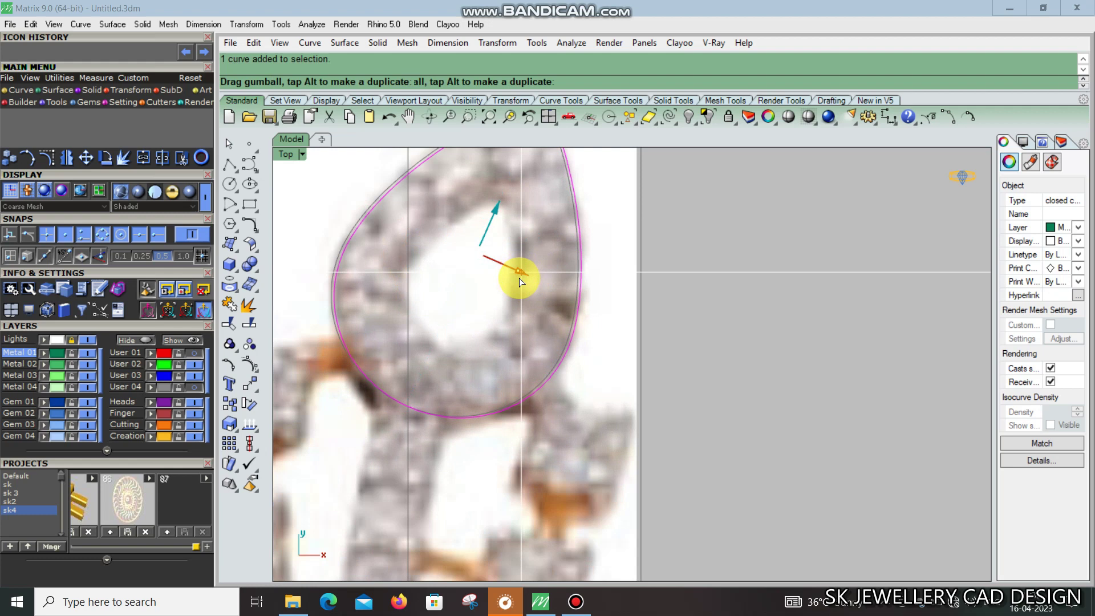
scroll(502, 280, up, 1)
scroll(391, 232, up, 1)
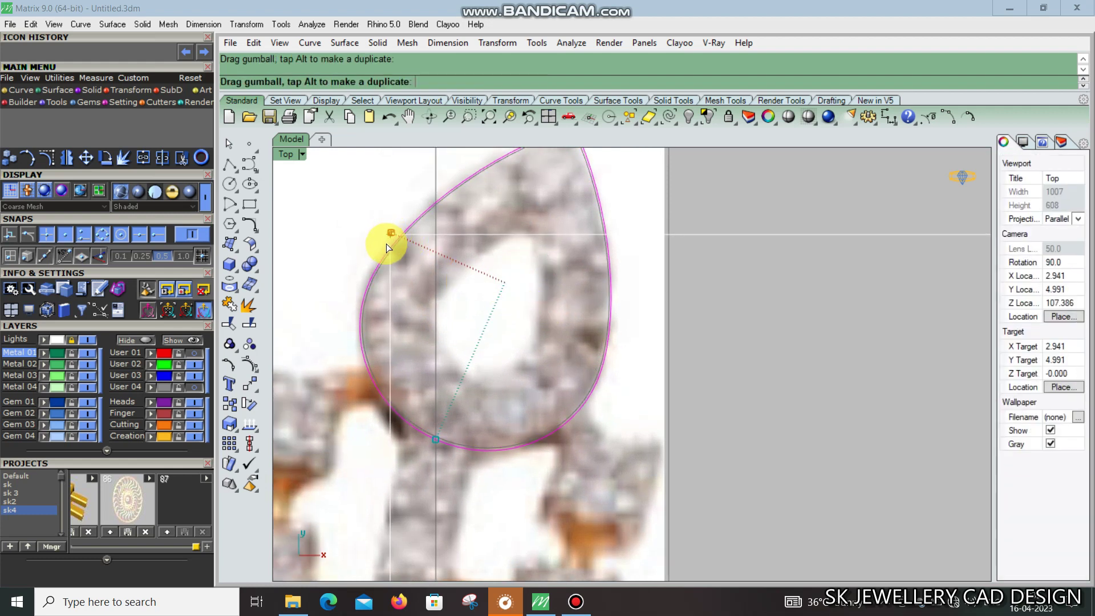
scroll(460, 268, down, 1)
right_drag(460, 268, 453, 279)
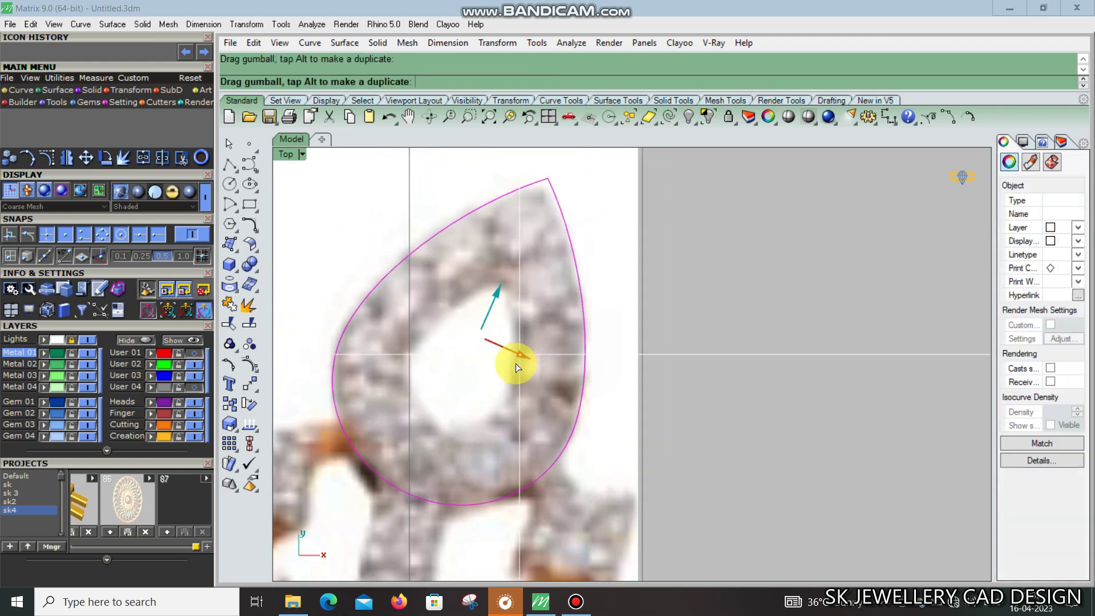
scroll(531, 324, down, 2)
key(Escape)
scroll(532, 324, up, 2)
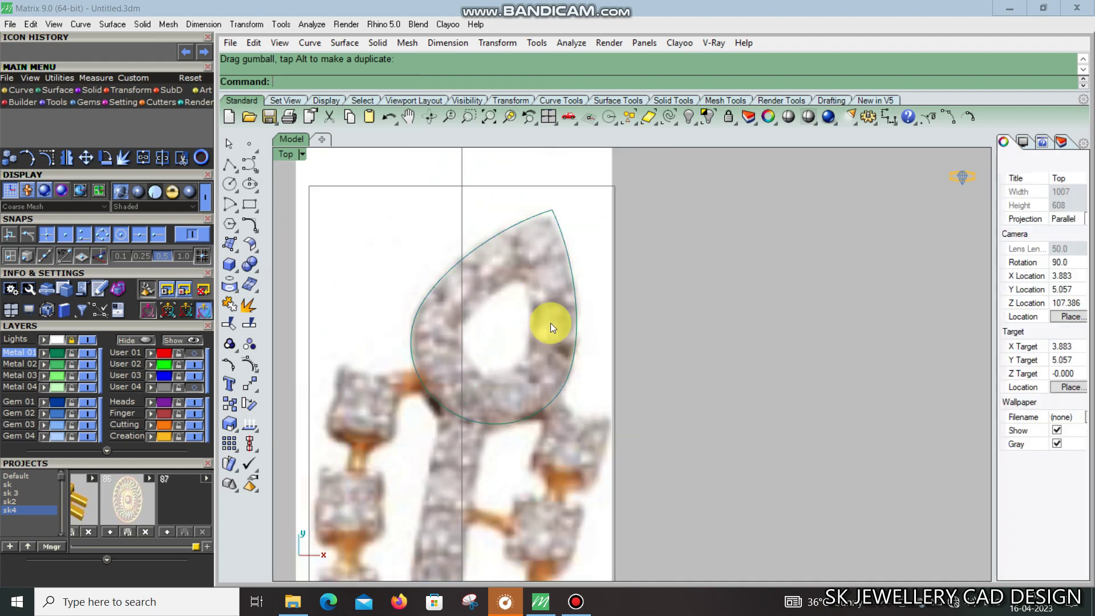
key(ctrl+a)
drag(537, 334, 523, 315)
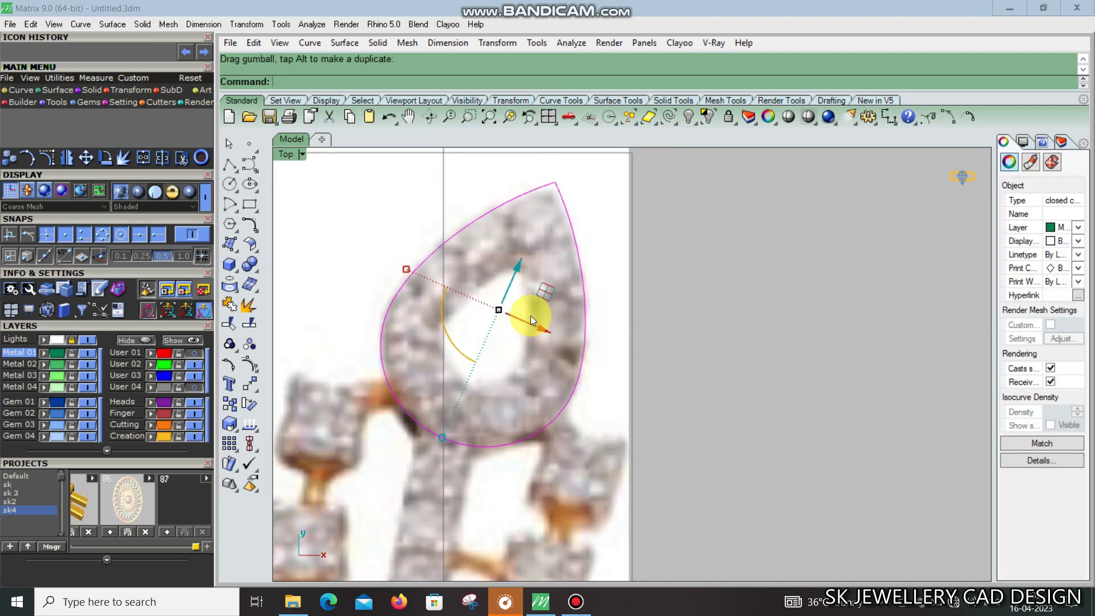
Offset the pear outline inward to create a first inner pear curve
click(250, 224)
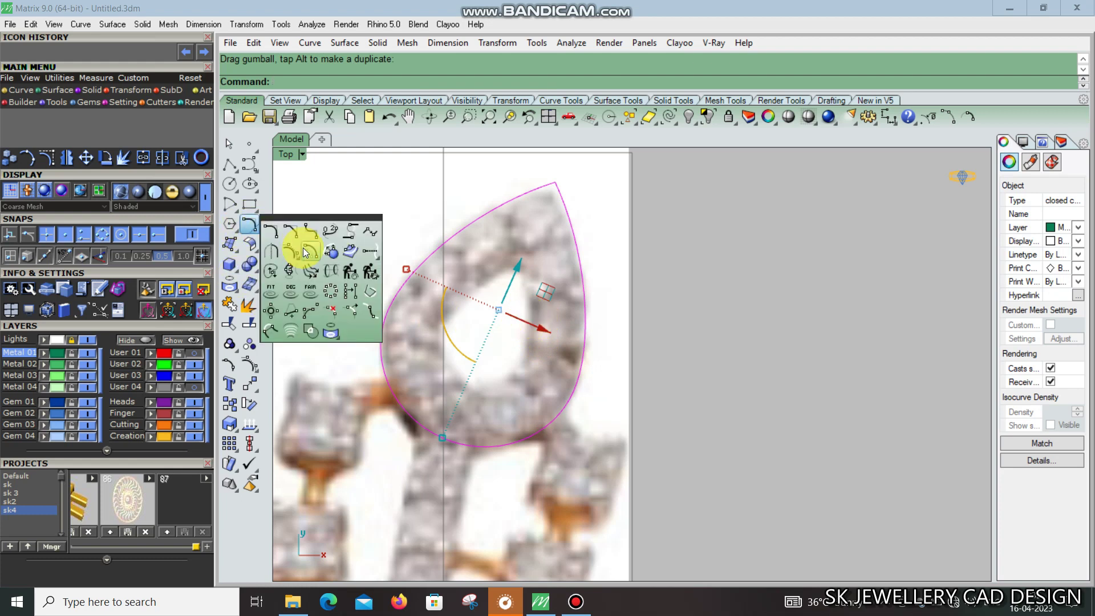
click(303, 248)
scroll(514, 257, up, 2)
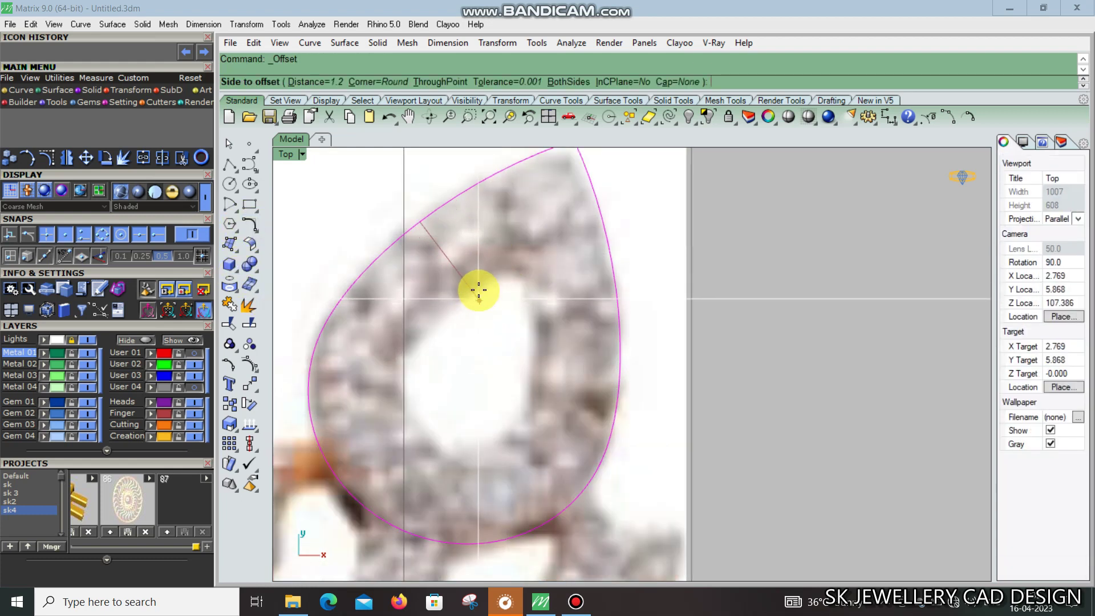
click(487, 273)
scroll(570, 296, up, 2)
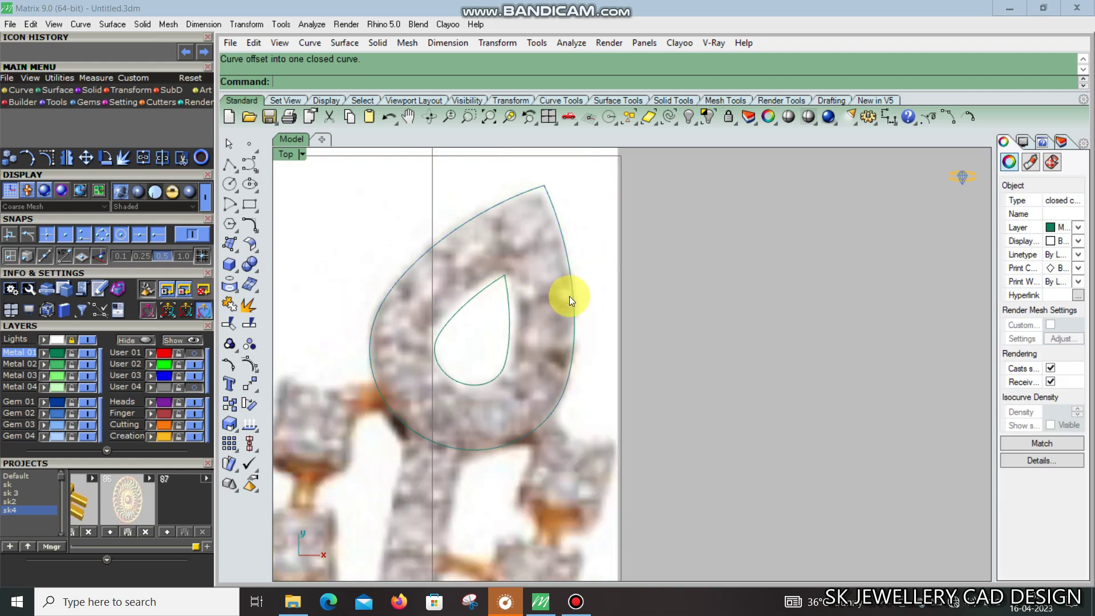
scroll(326, 279, down, 2)
key(Escape)
Draw a trial circle inside the loop and select it
click(236, 188)
scroll(526, 365, up, 2)
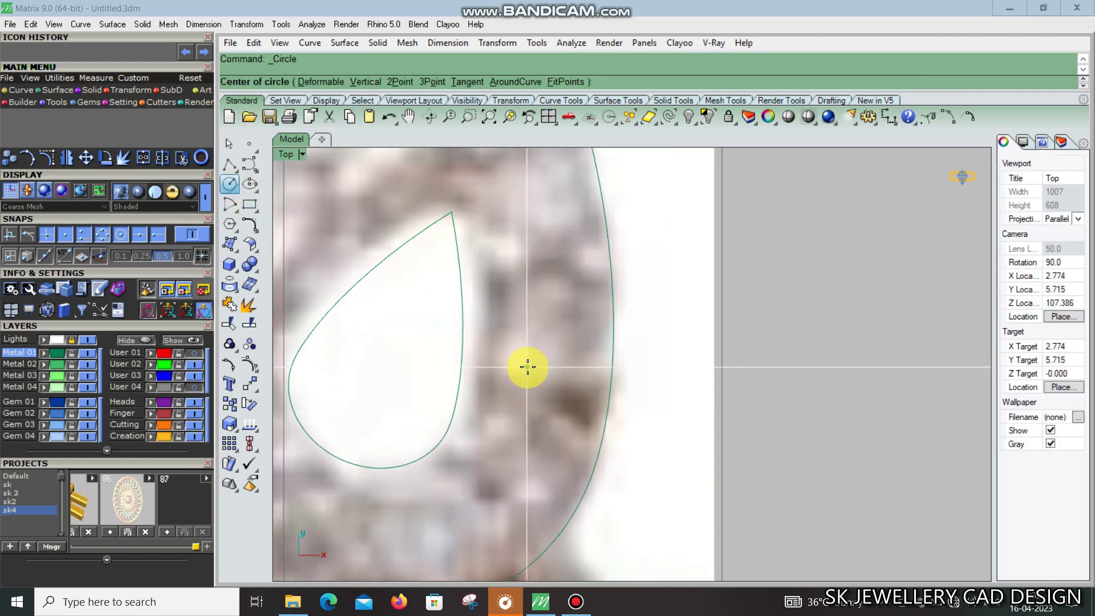
text(1)
key(Return)
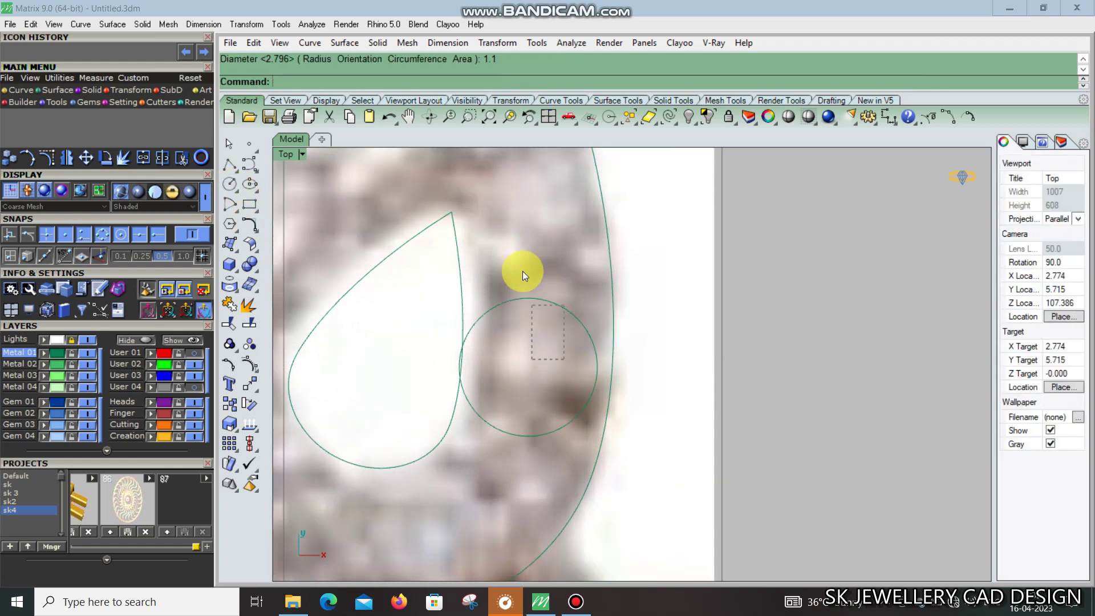
click(537, 299)
scroll(566, 368, down, 3)
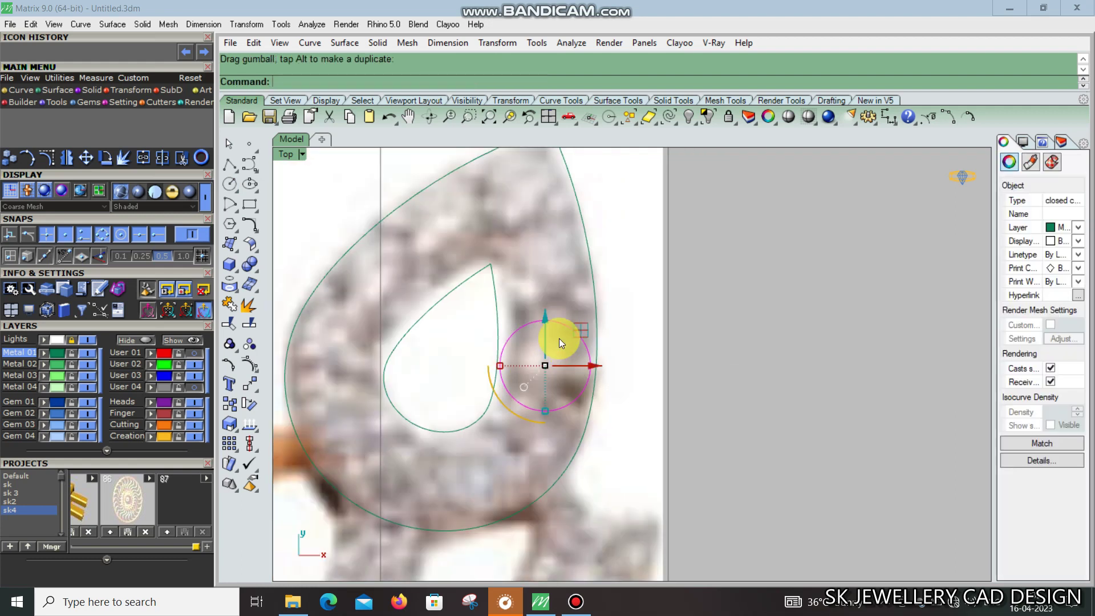
scroll(545, 325, down, 3)
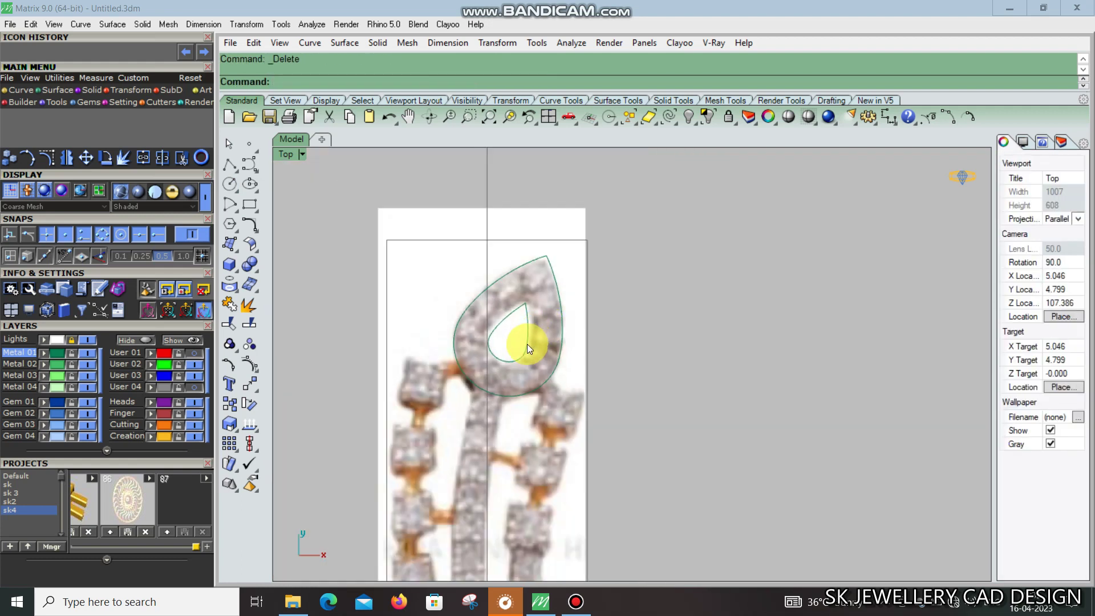
Redo the inward offset of the outer pear outline to place the inner pear curve
click(527, 344)
scroll(468, 391, up, 5)
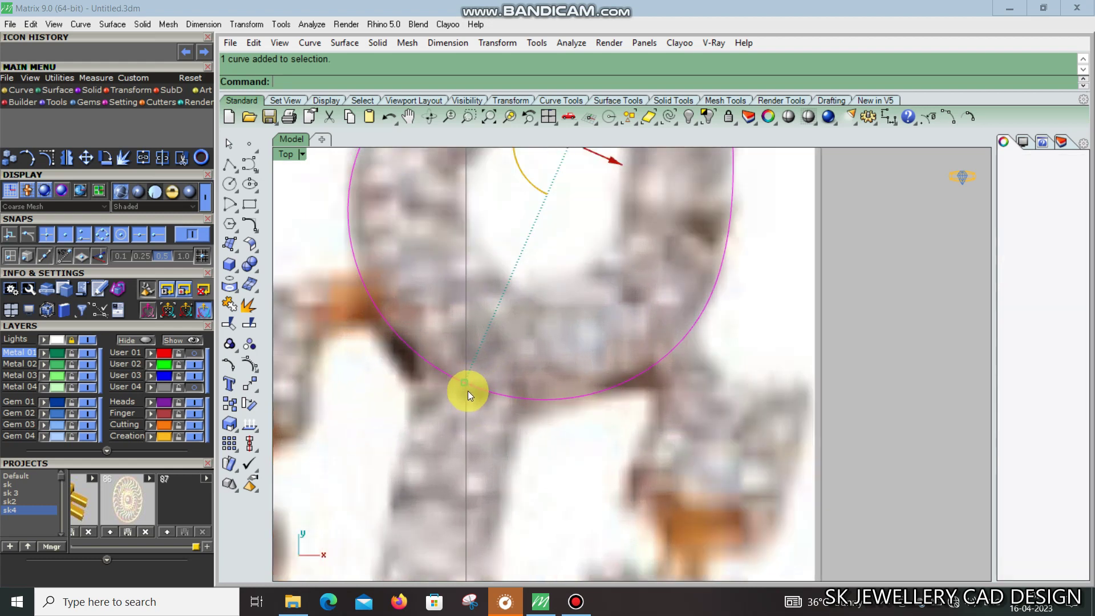
click(464, 384)
scroll(464, 389, down, 5)
text(f)
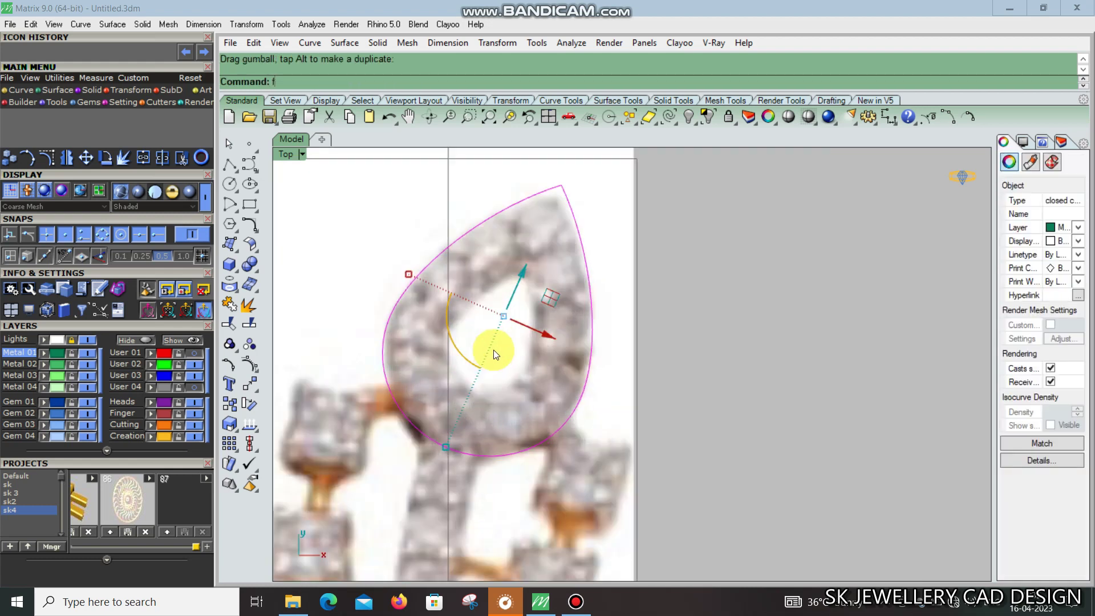
key(Return)
scroll(494, 350, up, 1)
click(494, 349)
scroll(546, 336, down, 3)
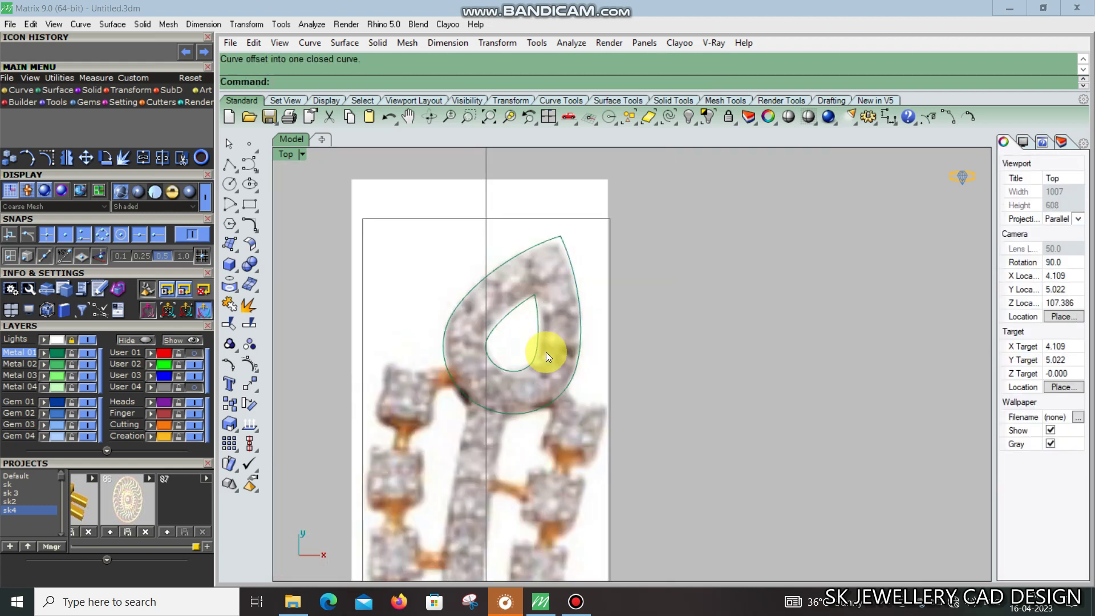
scroll(553, 239, down, 2)
Zoom around the 23.3dm model's band curves, gem heads and teardrop loop
scroll(538, 290, down, 2)
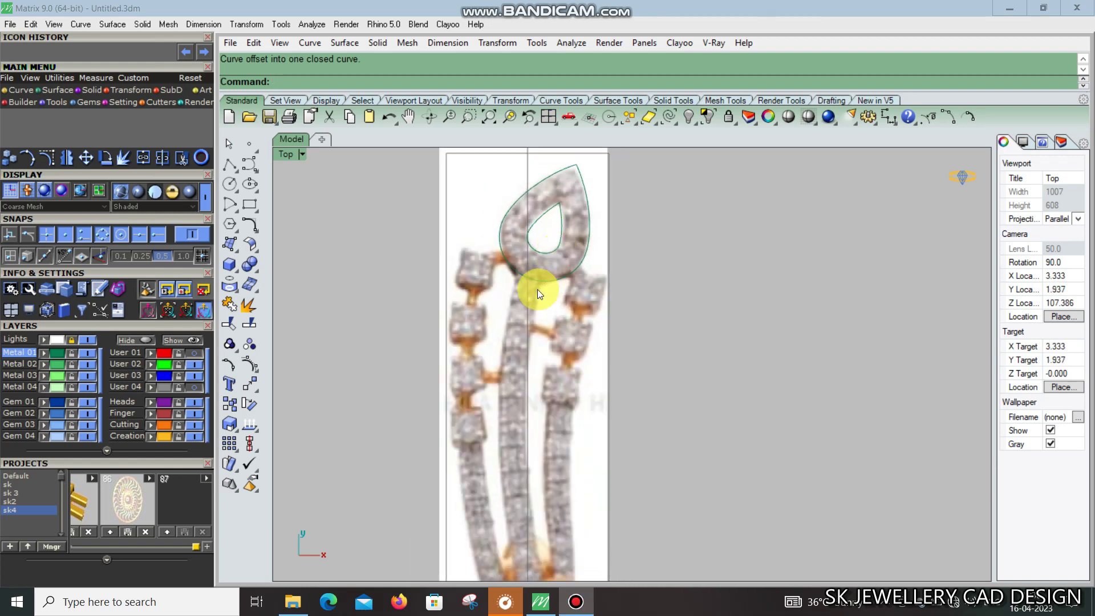
scroll(519, 262, down, 1)
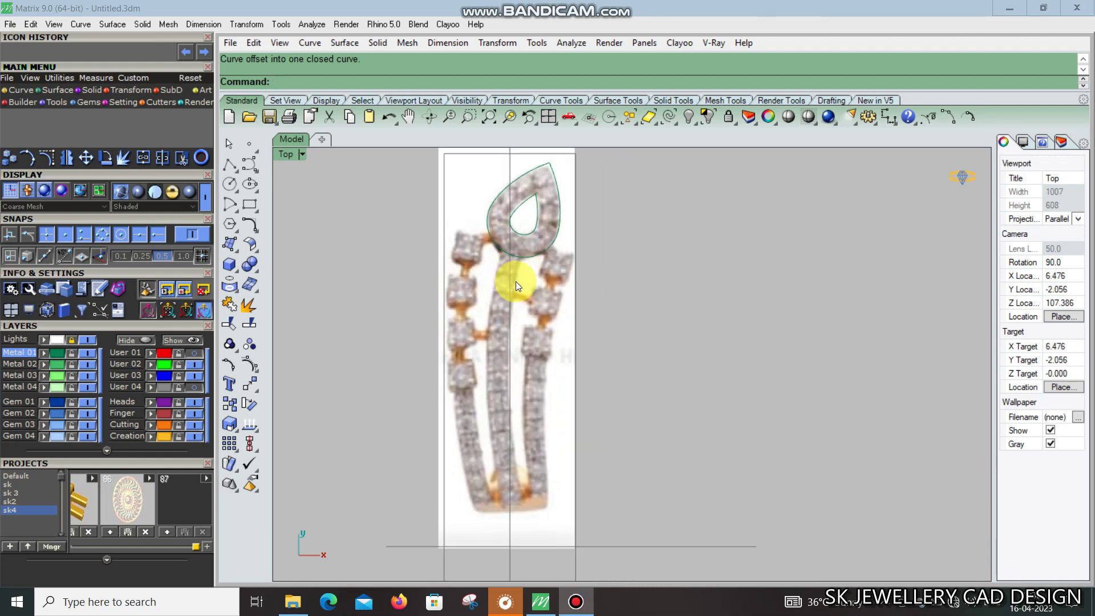
scroll(515, 282, up, 2)
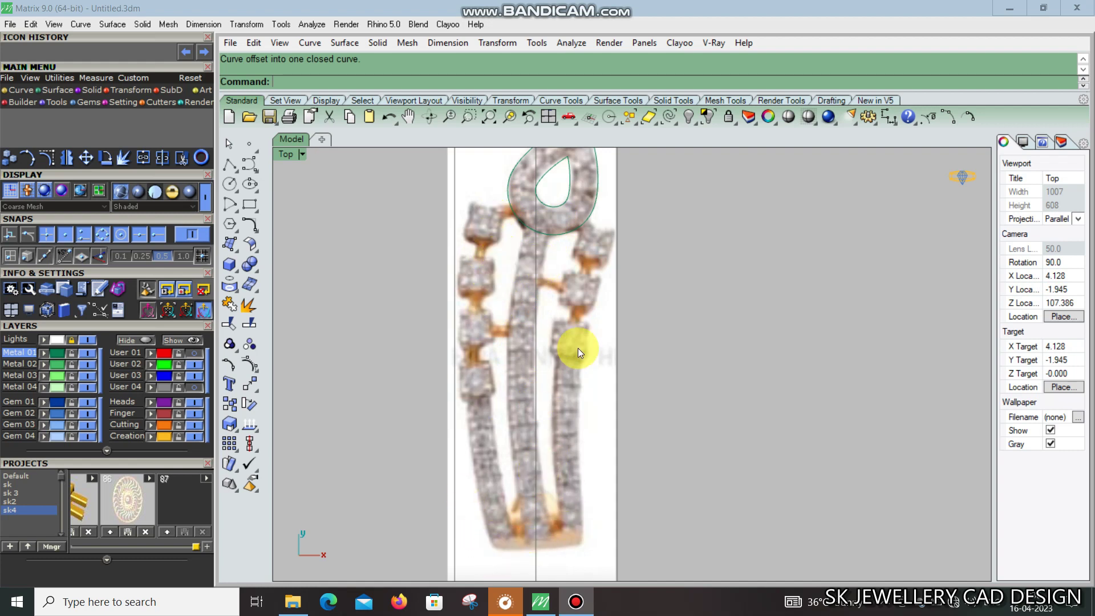
scroll(578, 350, down, 3)
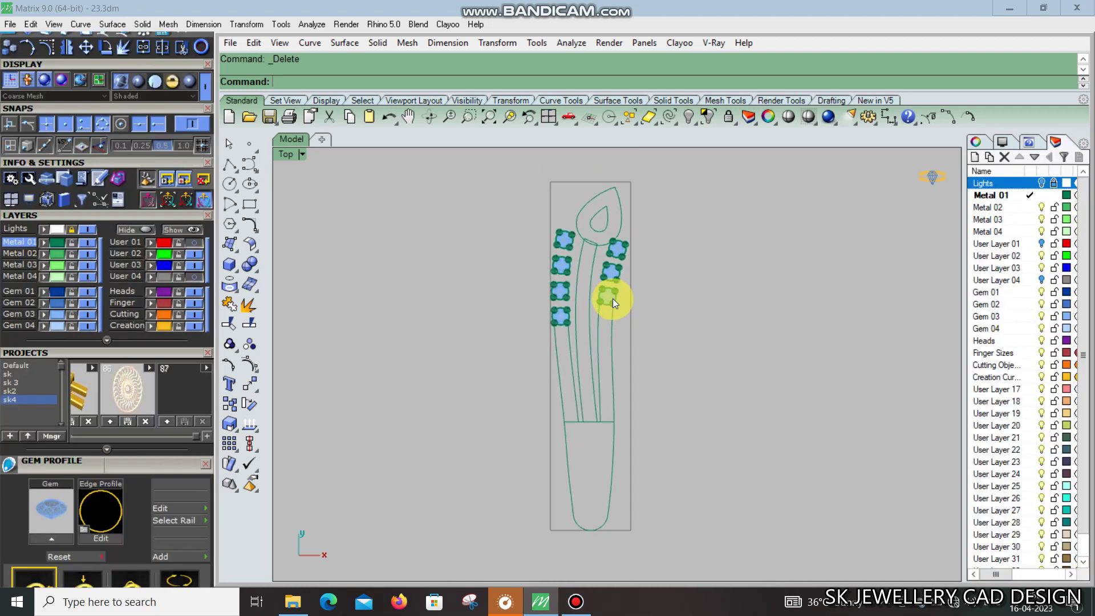
Show the reference image via the Lights layer and pan along the gem-set bands
scroll(572, 234, up, 3)
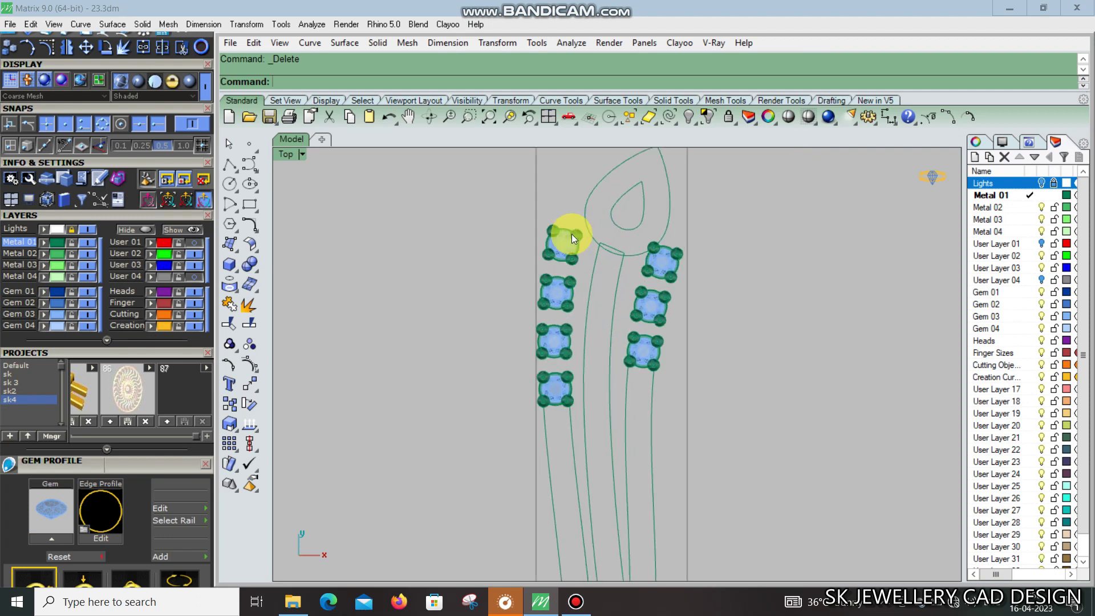
scroll(535, 252, down, 2)
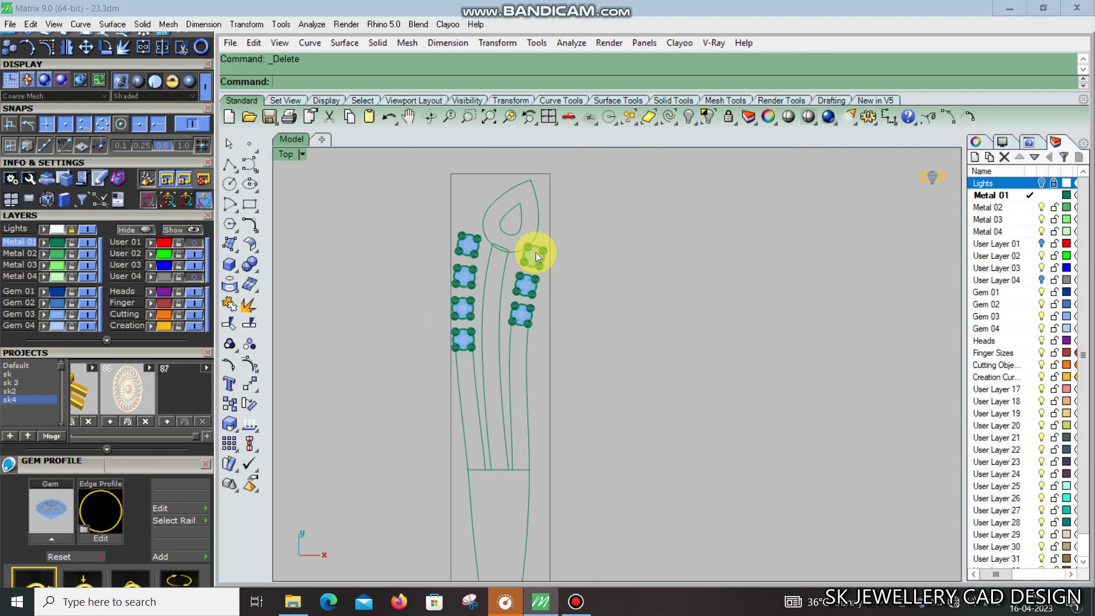
click(1036, 183)
scroll(514, 228, up, 1)
scroll(485, 241, up, 3)
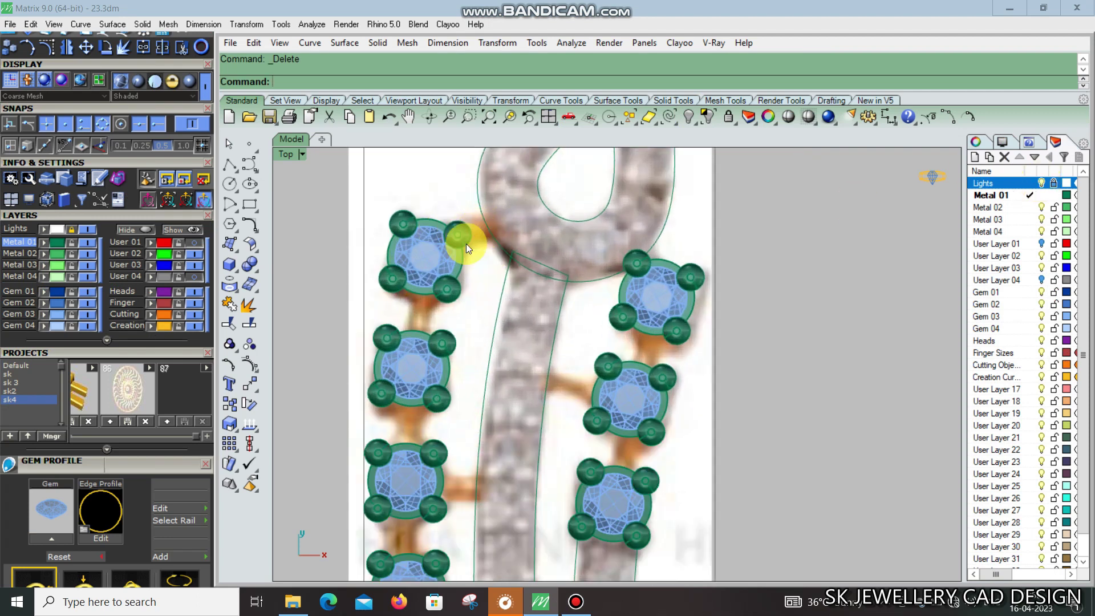
right_drag(435, 458, 446, 415)
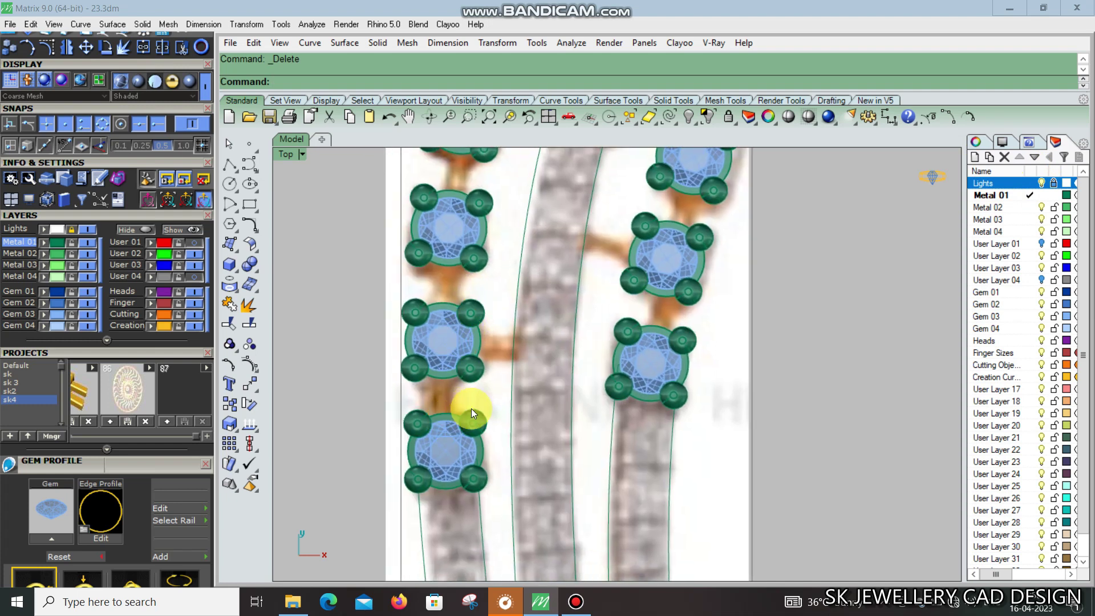
scroll(497, 371, down, 1)
scroll(590, 384, down, 2)
Inspect the U-shaped hook end, then hide the reference earring photo
right_drag(580, 488, 578, 354)
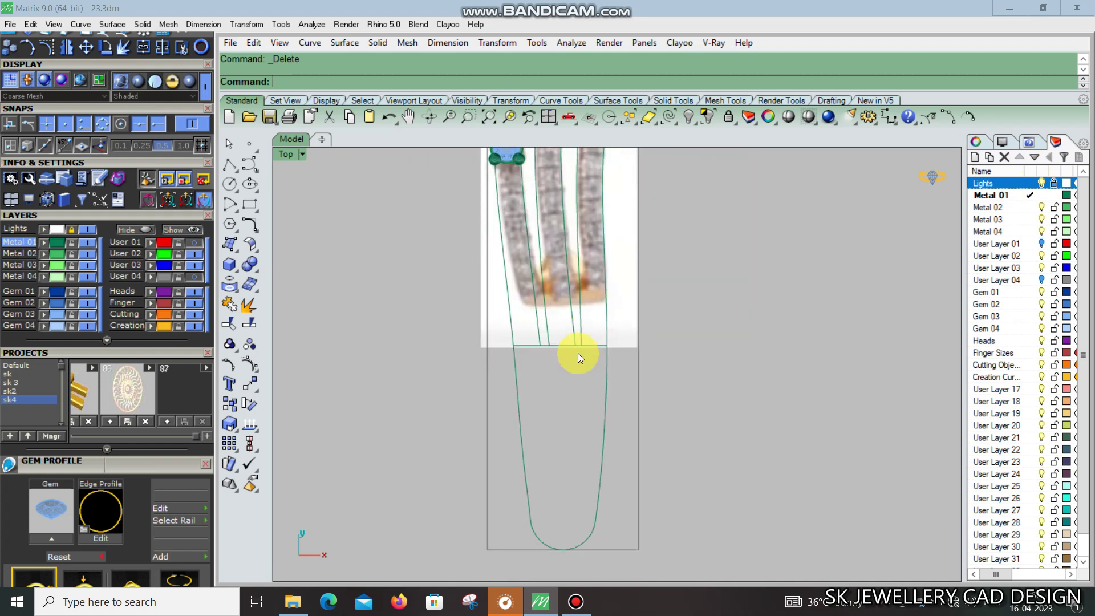
scroll(577, 355, down, 1)
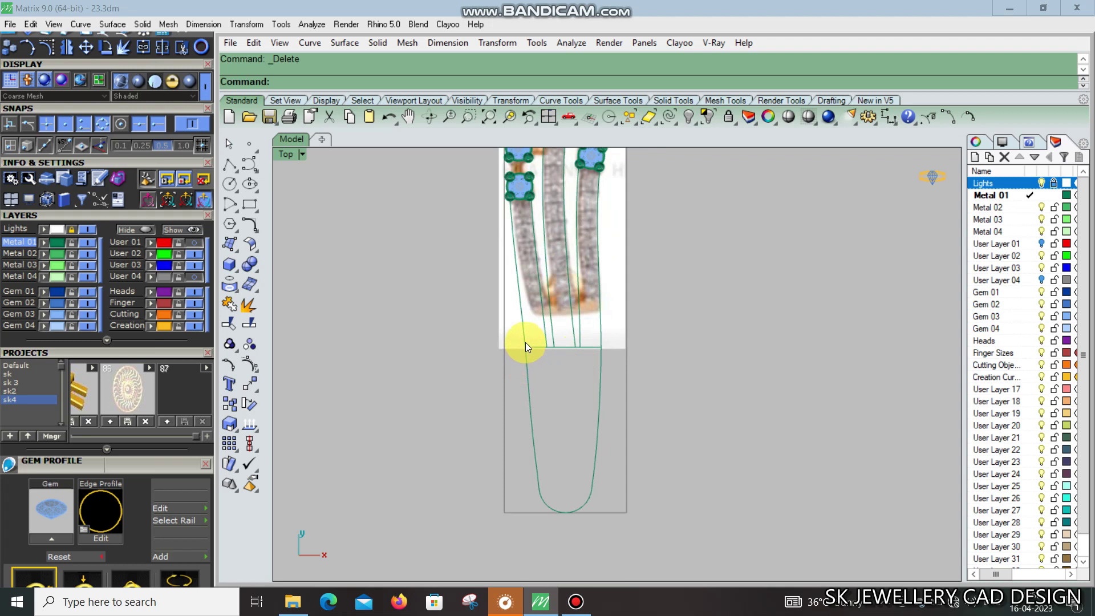
scroll(541, 477, up, 3)
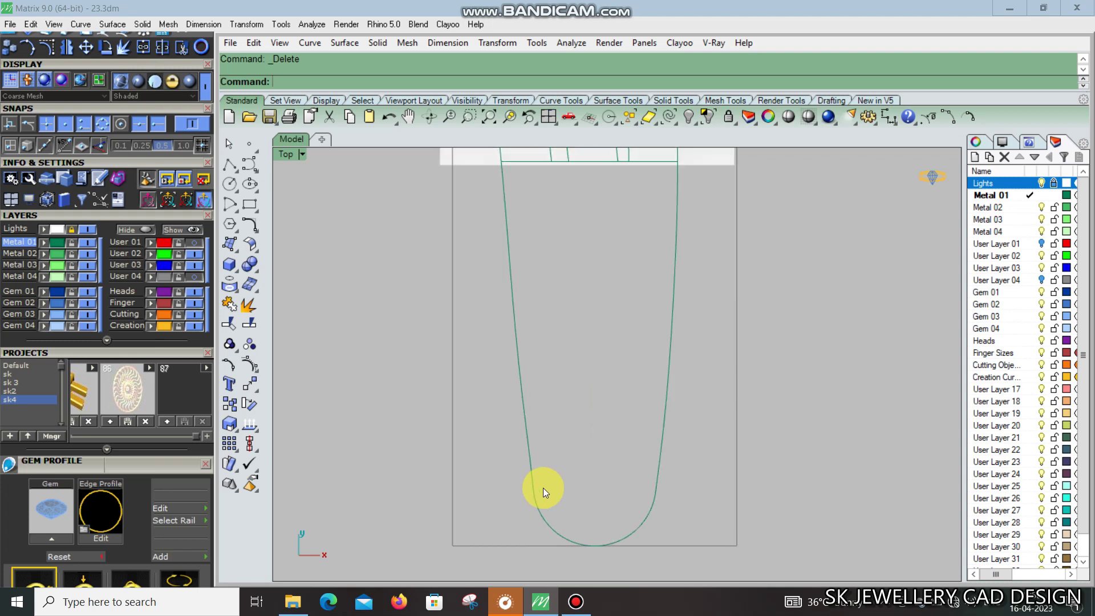
scroll(543, 487, down, 3)
scroll(544, 485, down, 1)
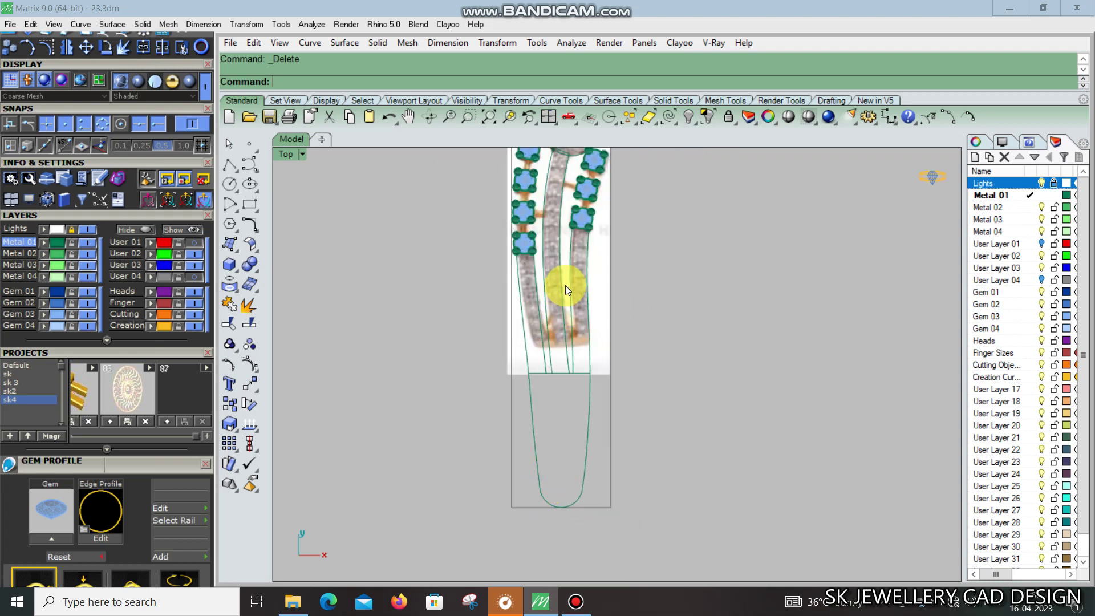
scroll(564, 320, down, 2)
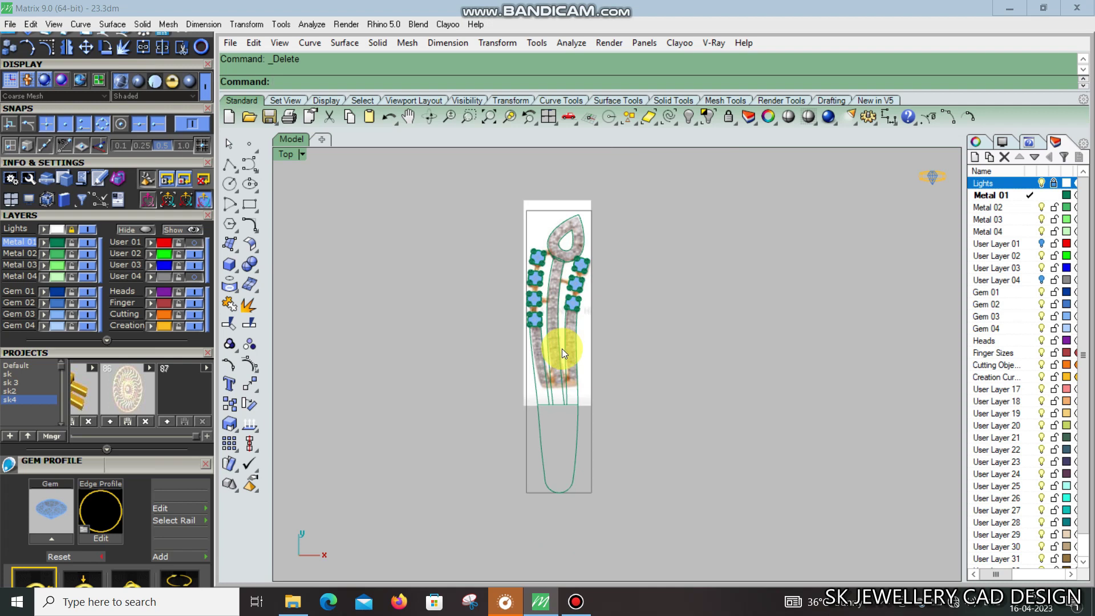
click(1041, 183)
scroll(598, 228, up, 2)
Fill the outer pear curve with a flat planar surface in perspective view
scroll(564, 241, up, 4)
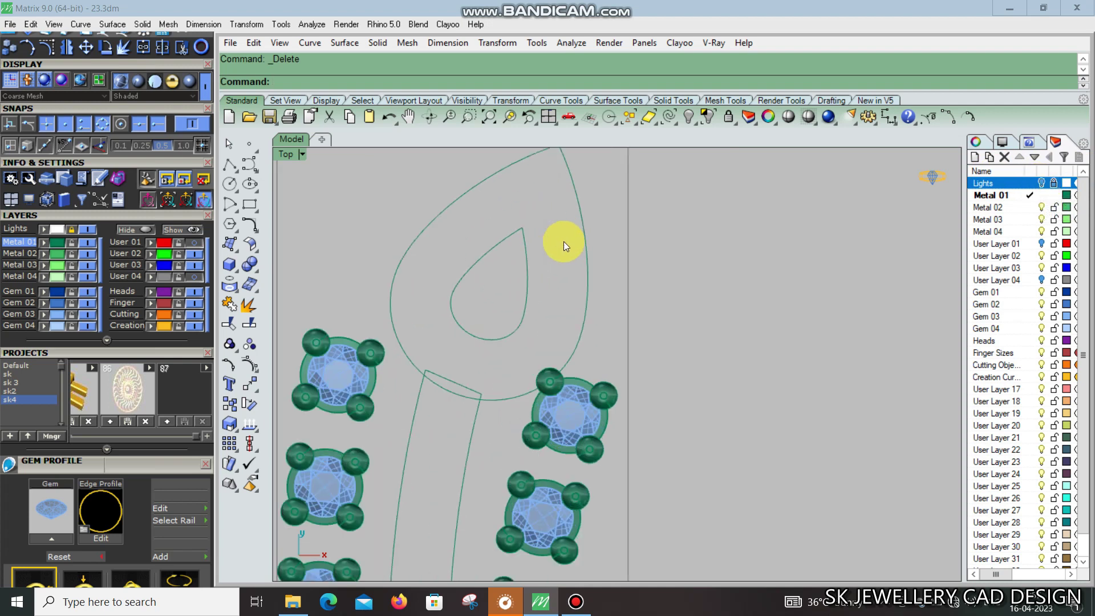
click(588, 239)
right_drag(588, 238, 553, 266)
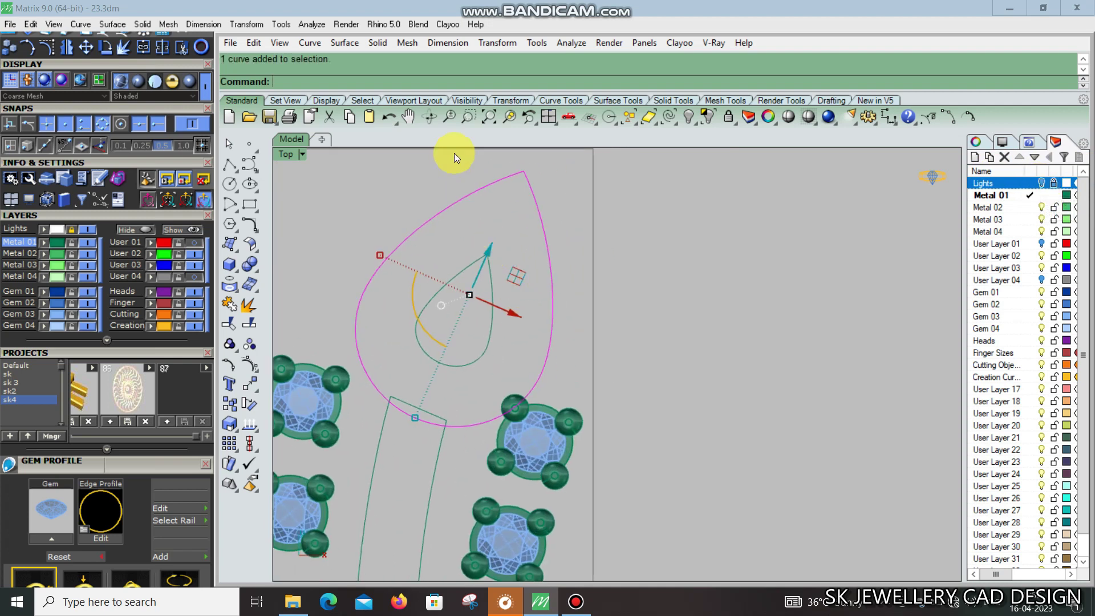
right_drag(553, 204, 656, 257)
key(ctrl+F4)
right_drag(611, 343, 705, 330)
key(Return)
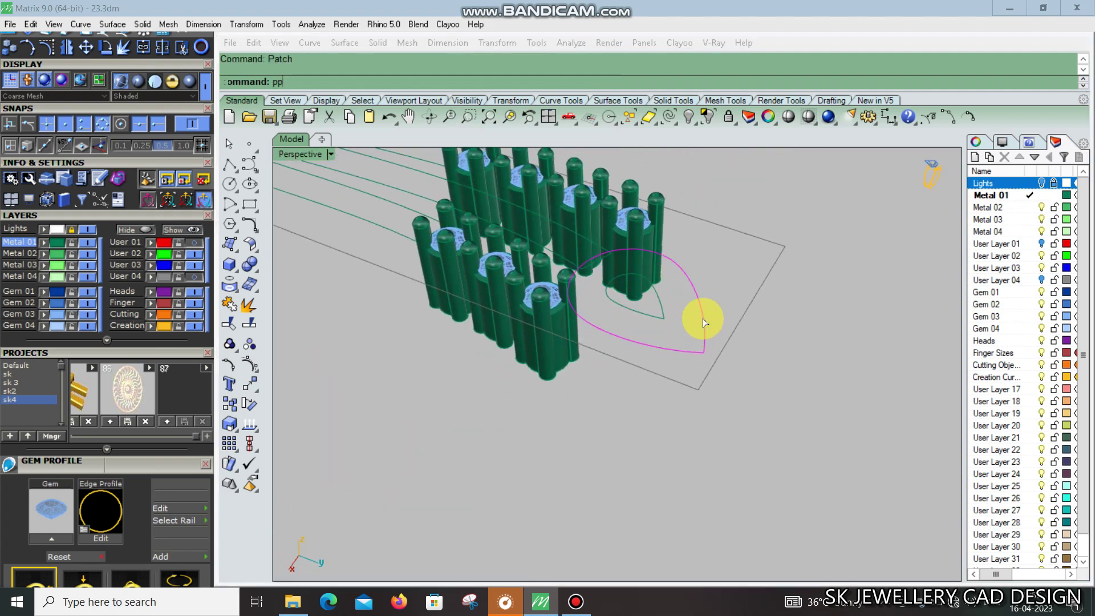
scroll(693, 318, up, 3)
Split the pear surface with the inner curve and delete the inner piece to form a hole
text(split)
key(Return)
click(656, 316)
key(Return)
click(615, 297)
scroll(615, 297, down, 3)
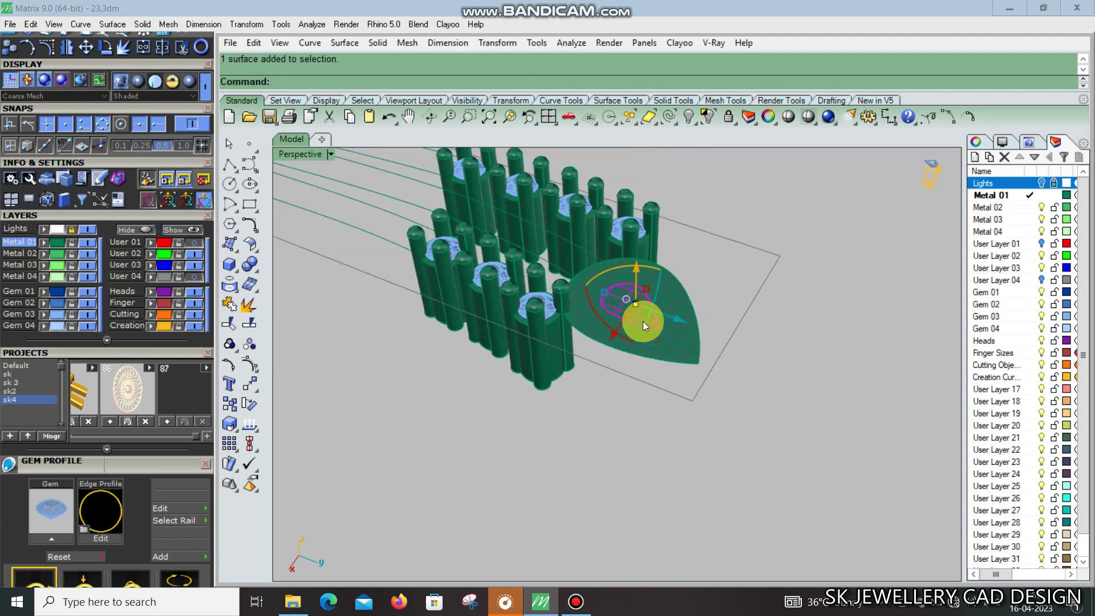
key(Delete)
scroll(433, 286, down, 2)
Cover the first band outline with a patch surface
click(413, 266)
right_click(525, 320)
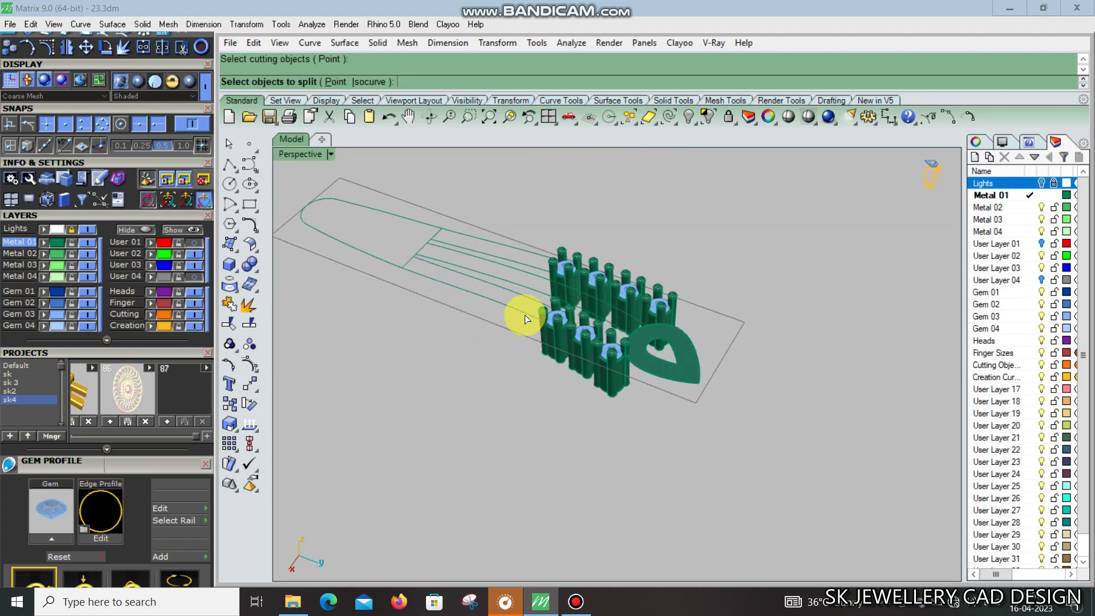
key(Escape)
text(patch)
key(Return)
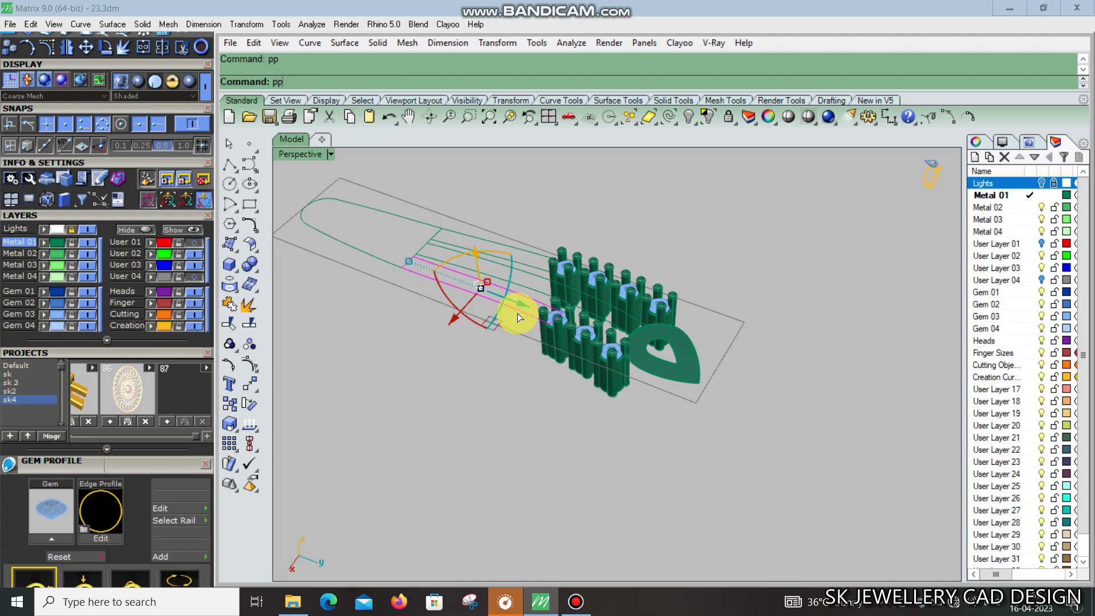
key(Return)
Patch the second band outline, then select everything and show its properties
click(515, 277)
right_drag(515, 280, 637, 370)
scroll(570, 379, up, 5)
right_click(570, 381)
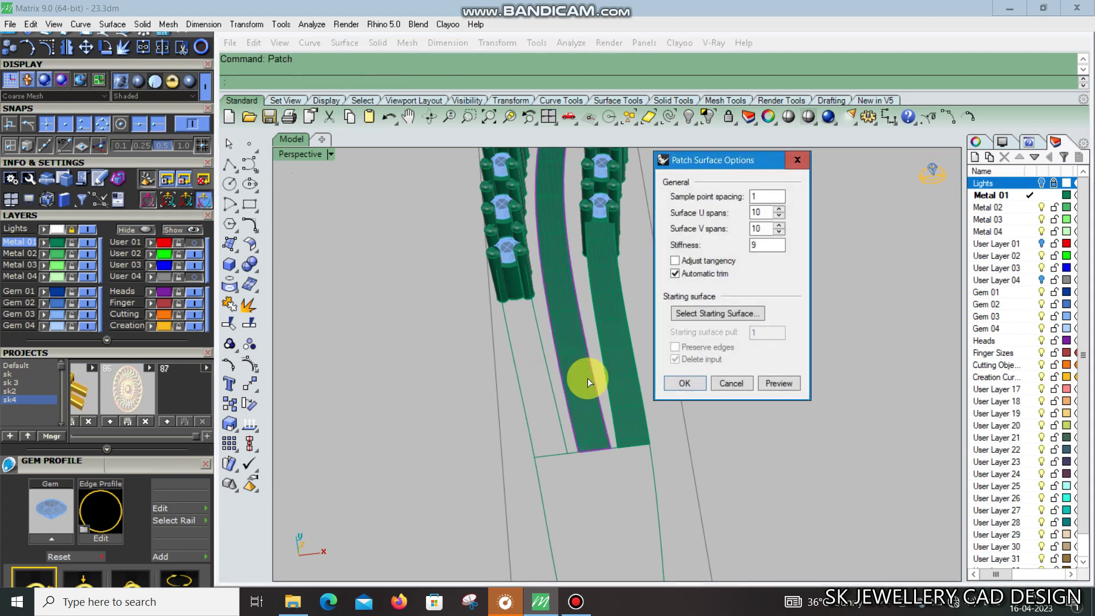
key(Return)
click(546, 376)
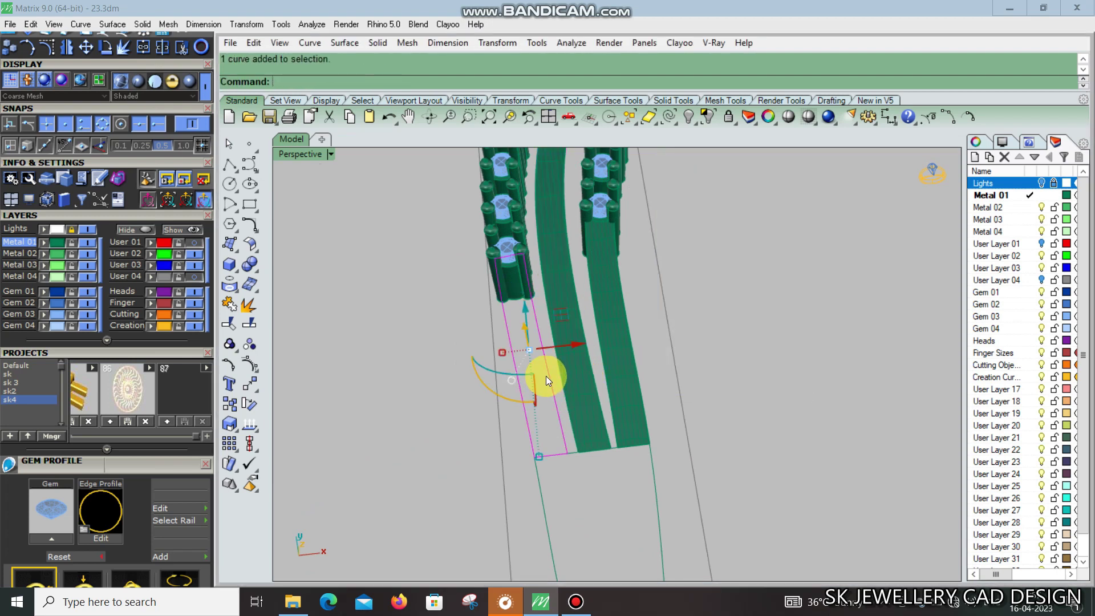
scroll(552, 347, down, 4)
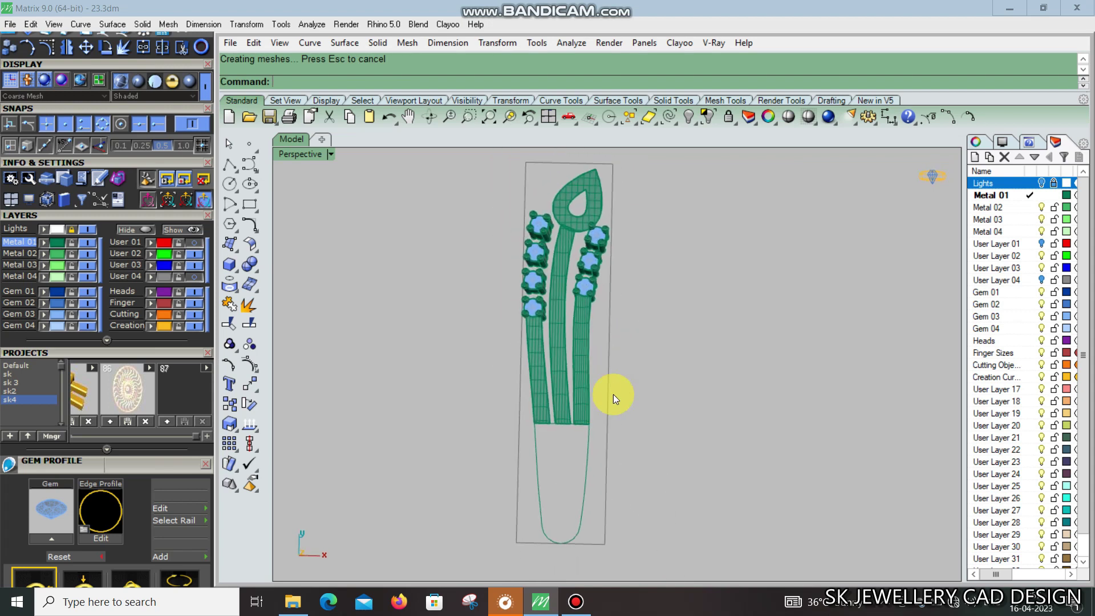
key(ctrl+a)
click(977, 143)
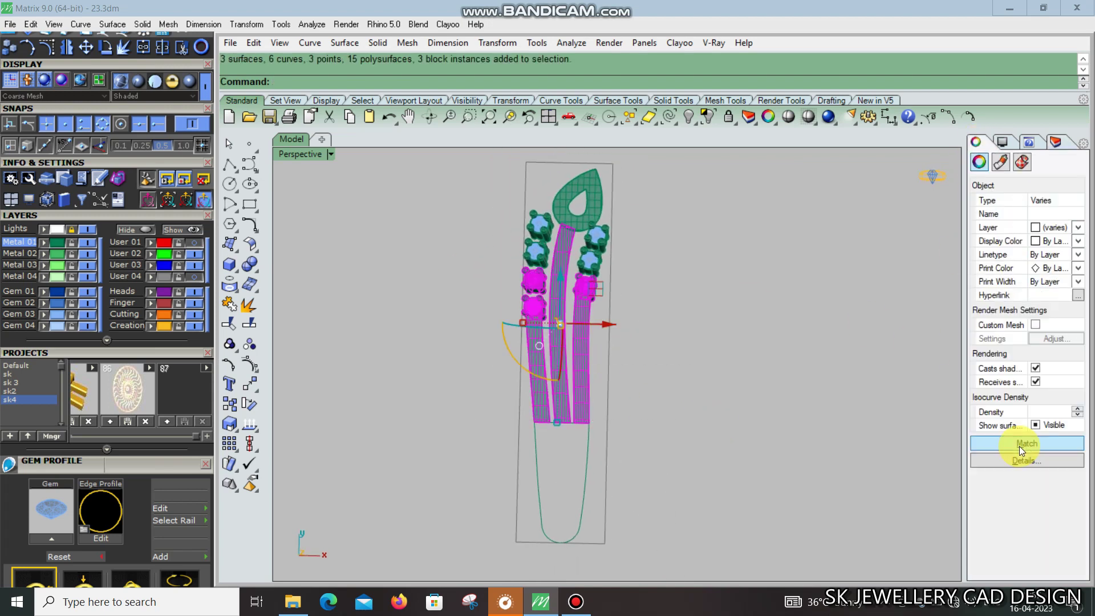
Adjust the selection and orbit to an angled 3D view of the model
click(633, 371)
key(ctrl+a)
click(625, 409)
mouse_move(626, 409)
right_down()
mouse_move(648, 315)
mouse_move(594, 382)
mouse_move(536, 319)
right_up()
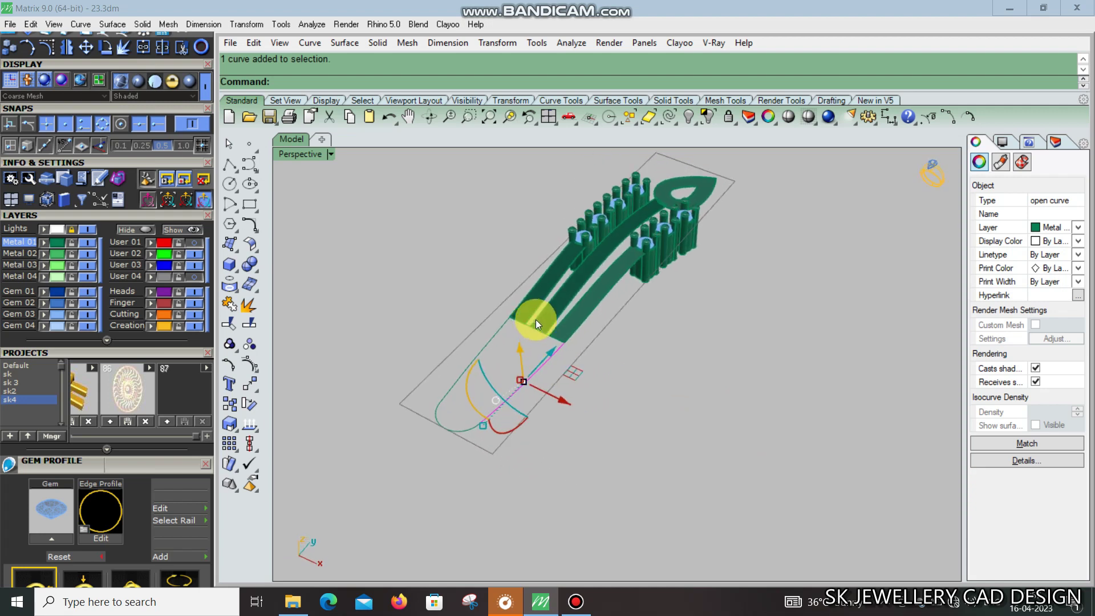
scroll(510, 334, up, 3)
scroll(529, 334, up, 2)
scroll(543, 320, down, 2)
scroll(543, 321, down, 2)
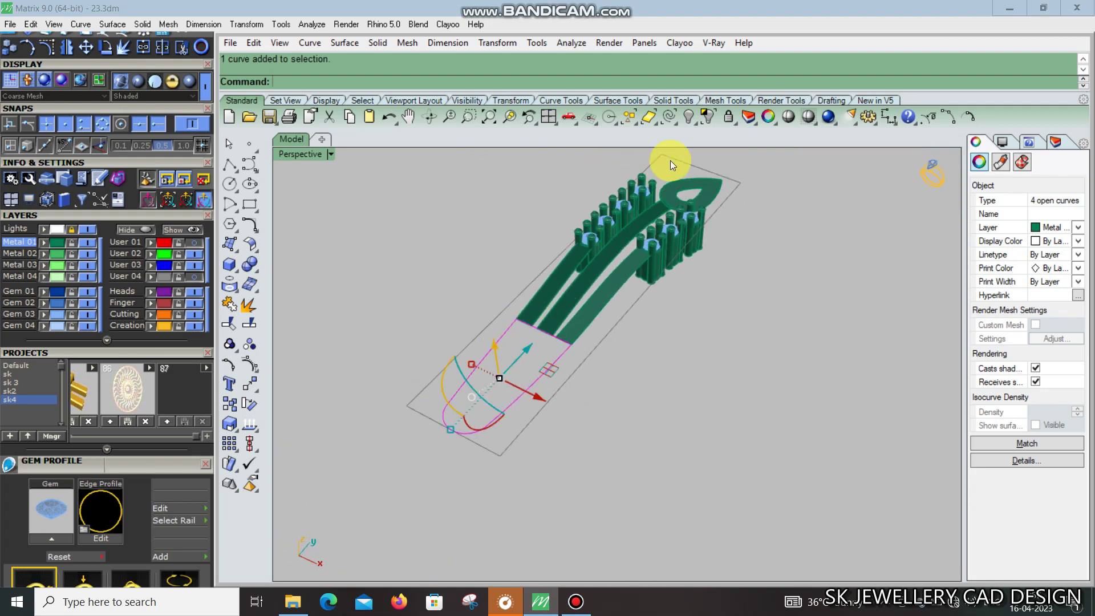
Hide the finished model and extra curves, leaving the hook-end outline
click(710, 118)
mouse_move(542, 314)
right_down()
mouse_move(570, 391)
mouse_move(522, 331)
right_up()
click(526, 324)
shift+click(481, 252)
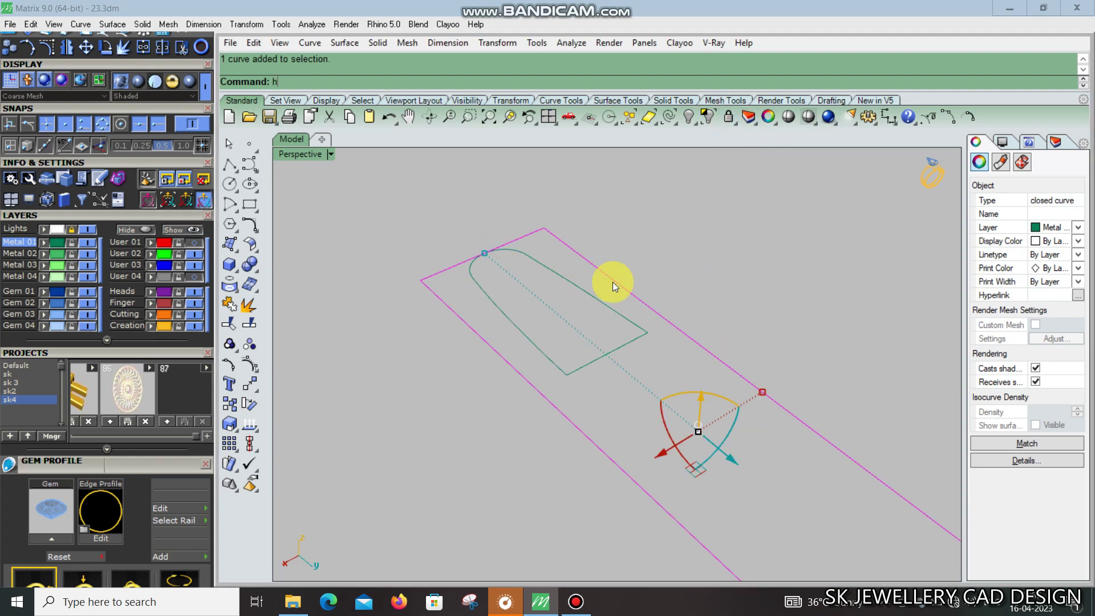
key(Return)
Join the three hook-end curves and split the result at a point into two rails
drag(497, 307, 464, 252)
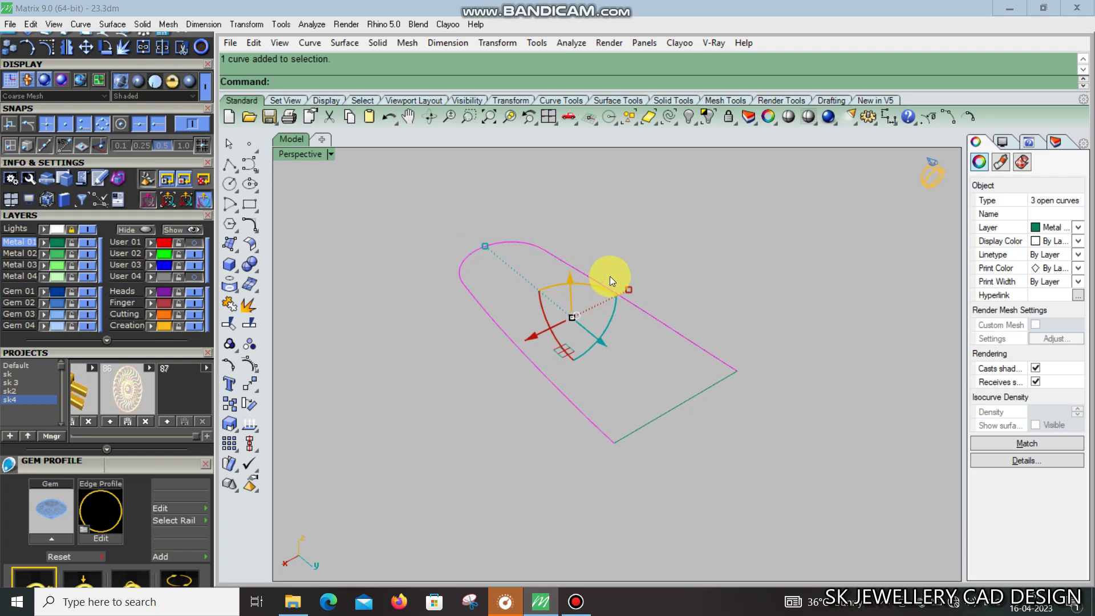
key(ctrl+j)
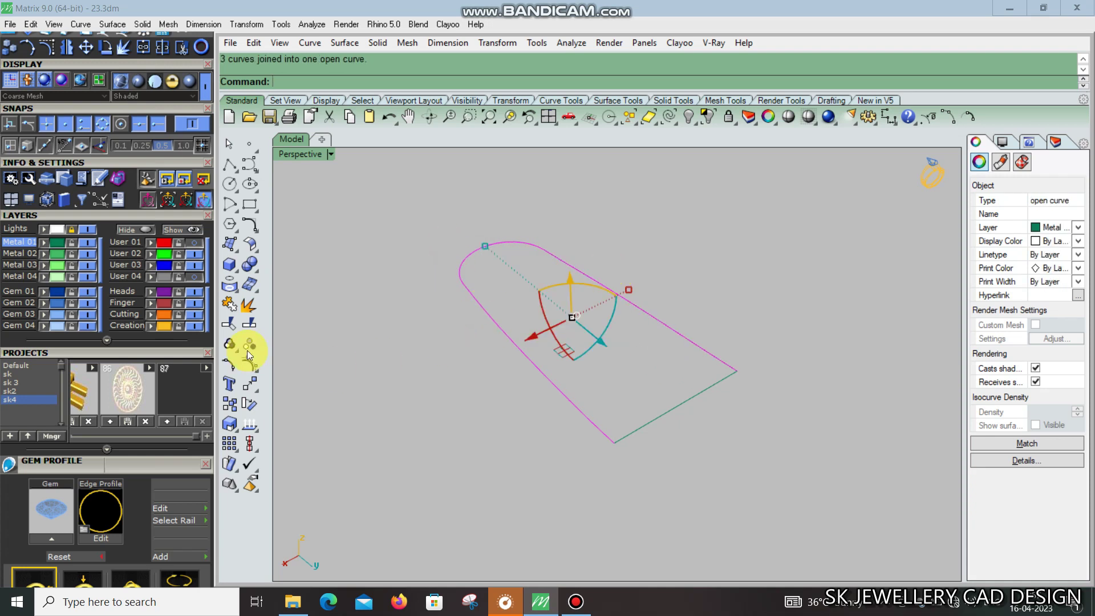
click(248, 323)
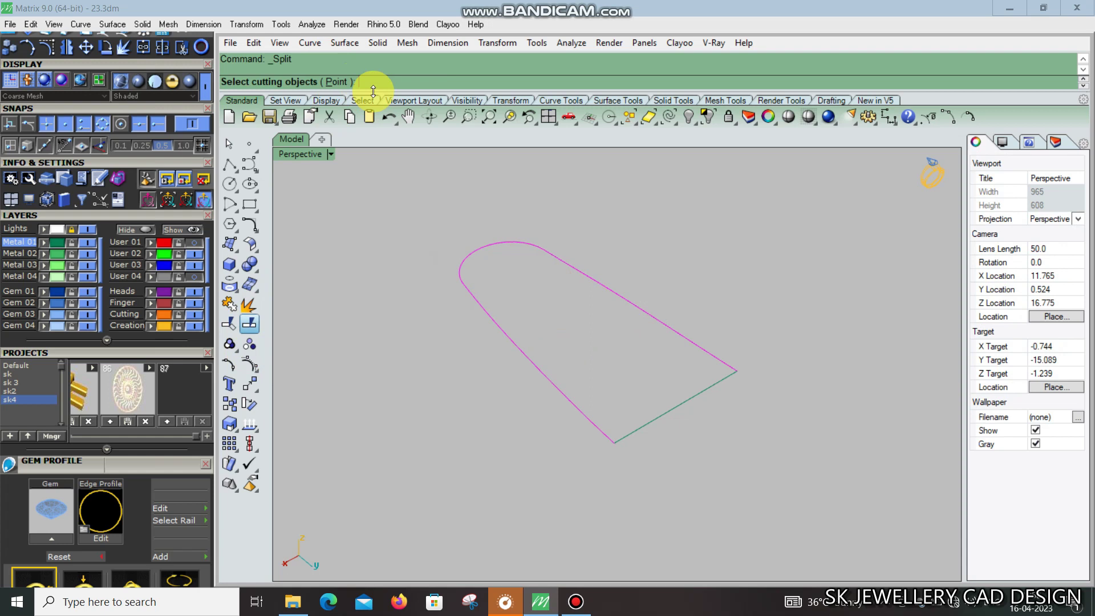
click(335, 83)
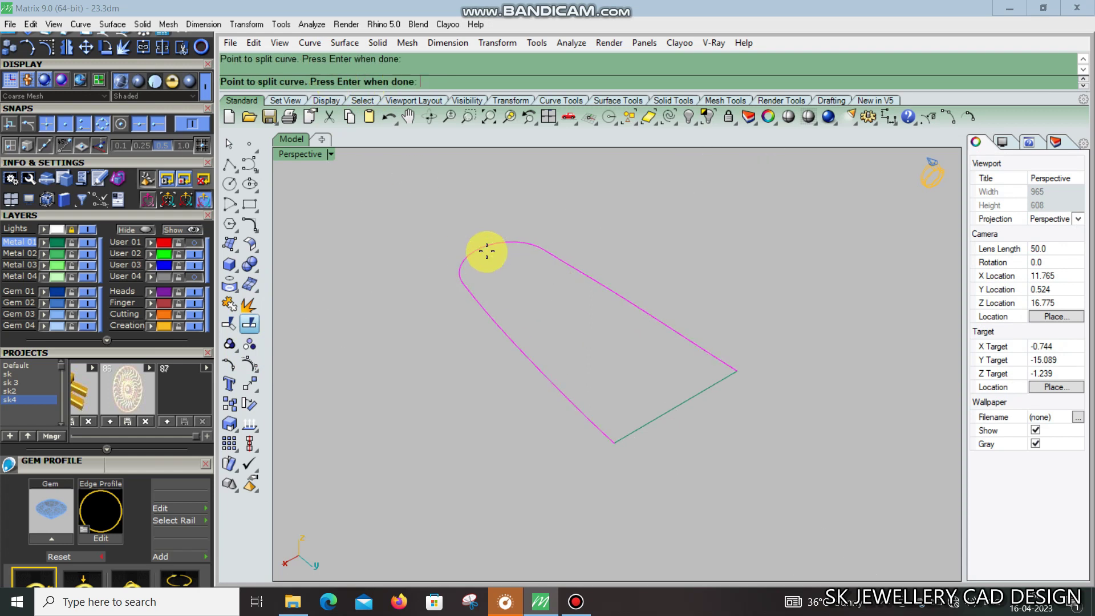
click(509, 245)
right_drag(507, 232, 543, 215)
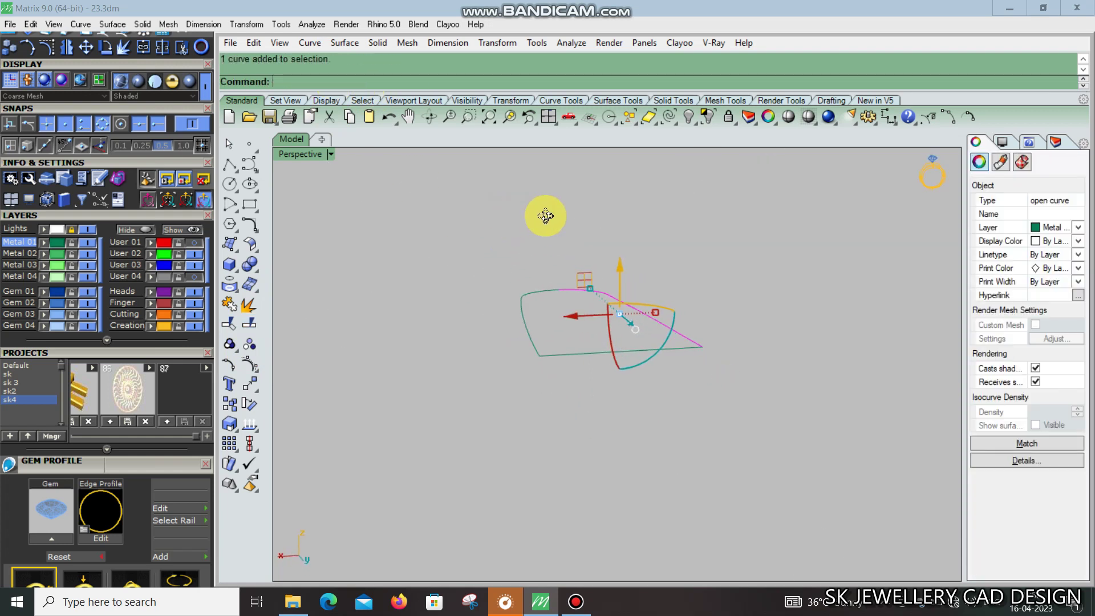
click(701, 358)
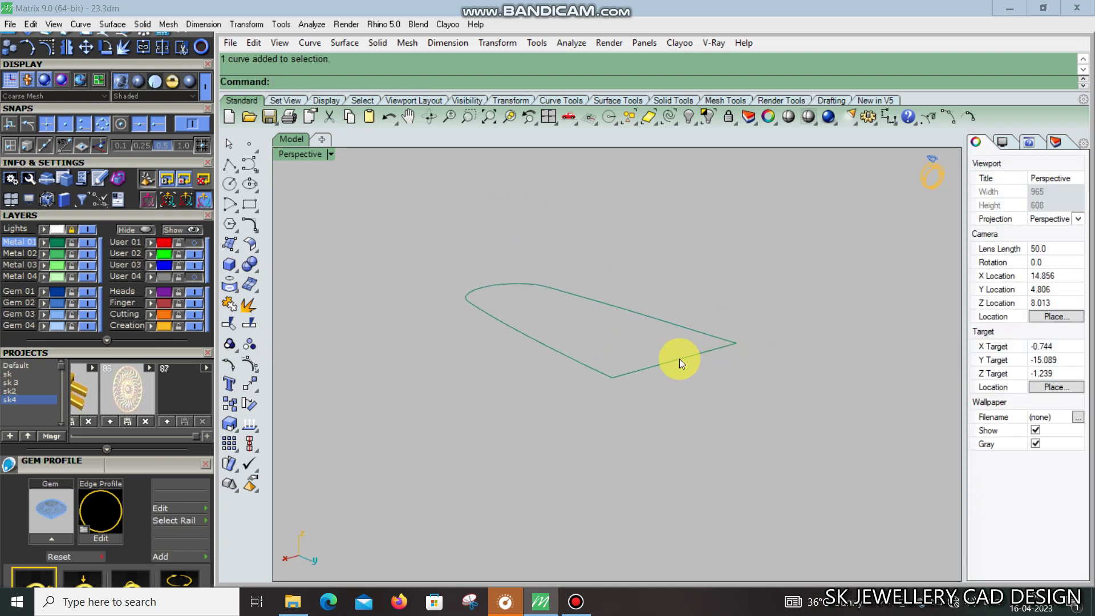
click(680, 358)
drag(659, 315, 670, 305)
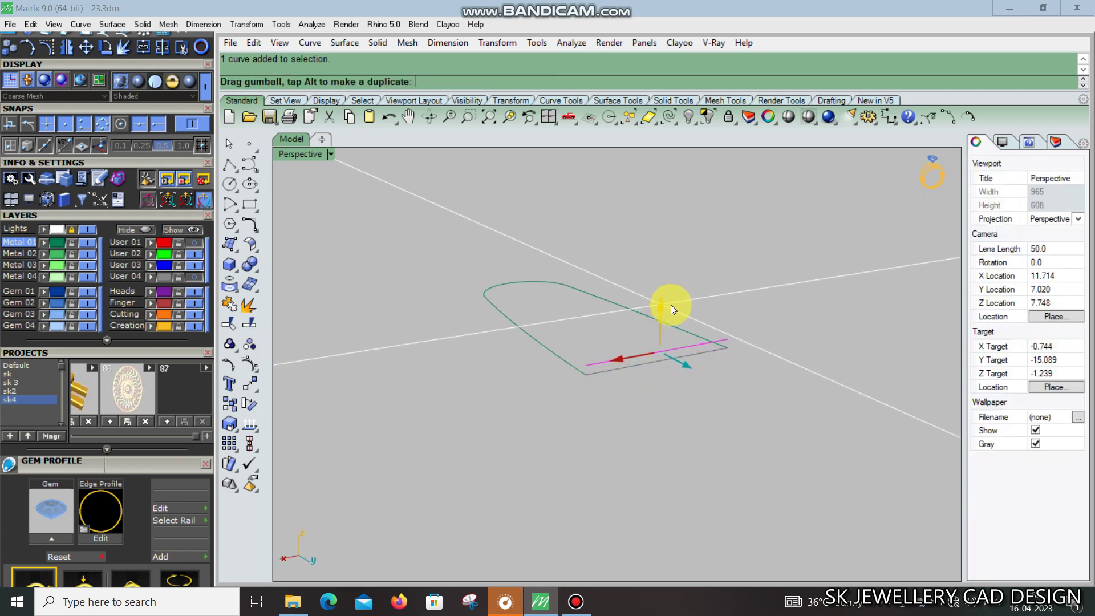
Draw an arc between the rail ends and raise its middle point
click(947, 116)
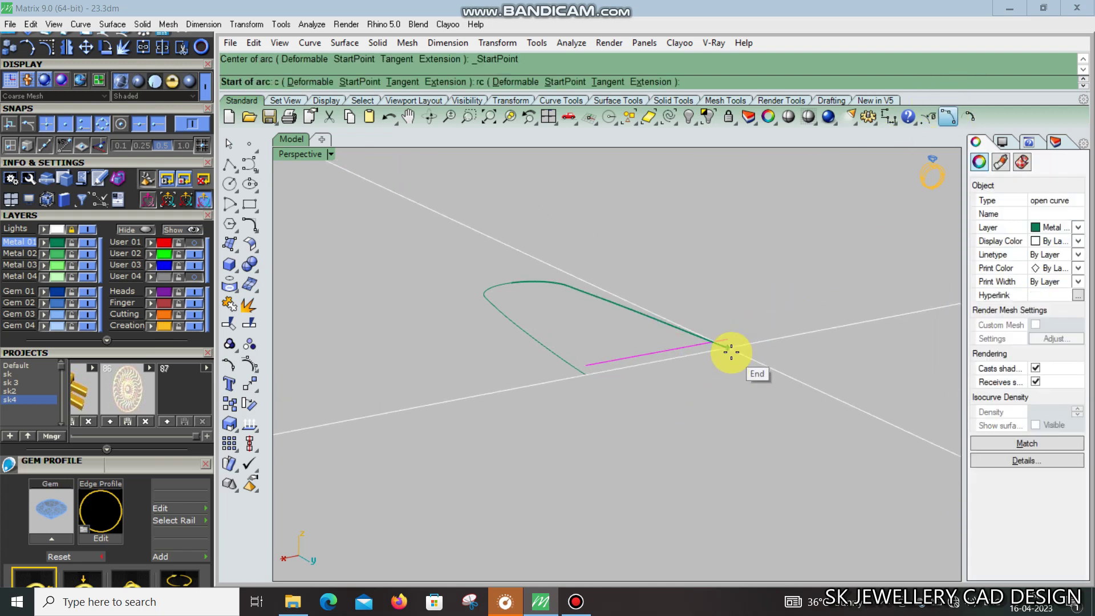
click(729, 348)
mouse_move(668, 409)
right_down()
mouse_move(657, 369)
mouse_move(615, 334)
right_up()
click(651, 366)
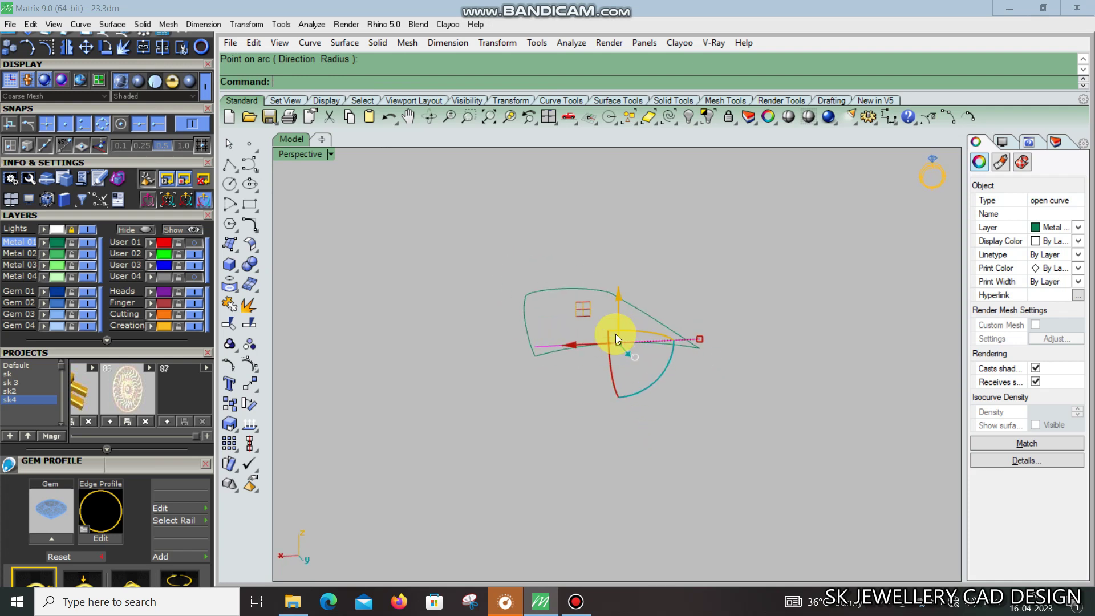
click(616, 340)
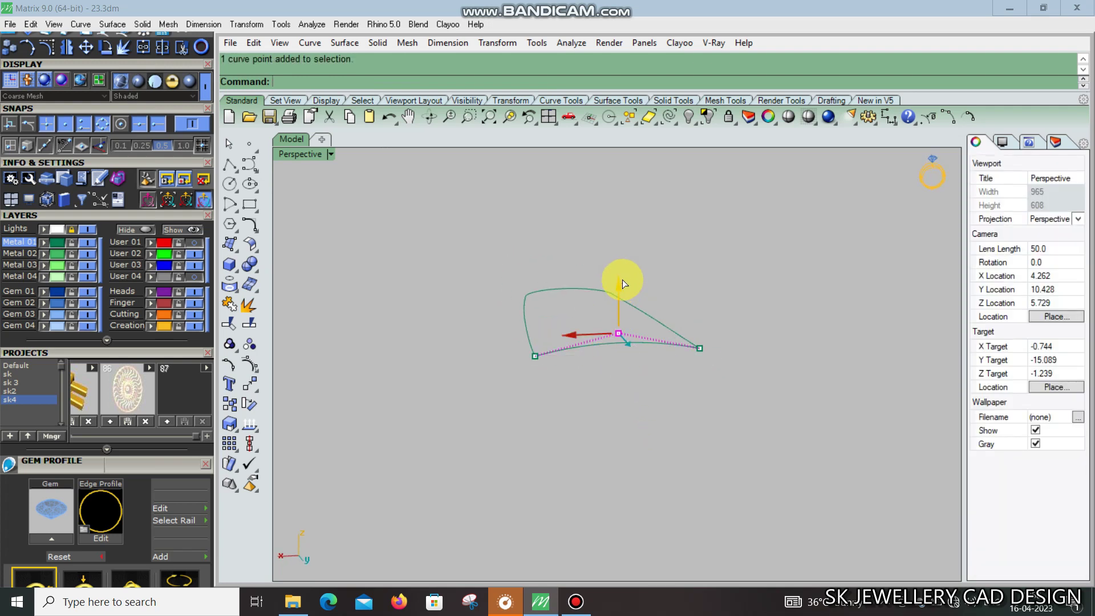
drag(623, 283, 628, 263)
right_drag(628, 263, 673, 307)
Select the two rail curves and start a Sweep 2 Rails surface
click(544, 310)
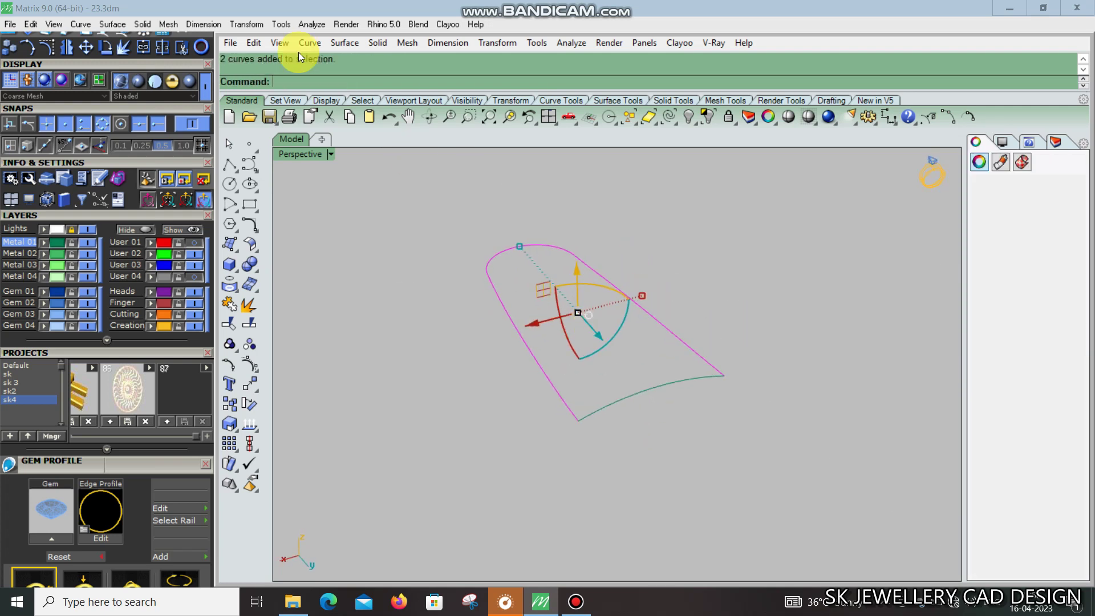
click(342, 43)
click(372, 104)
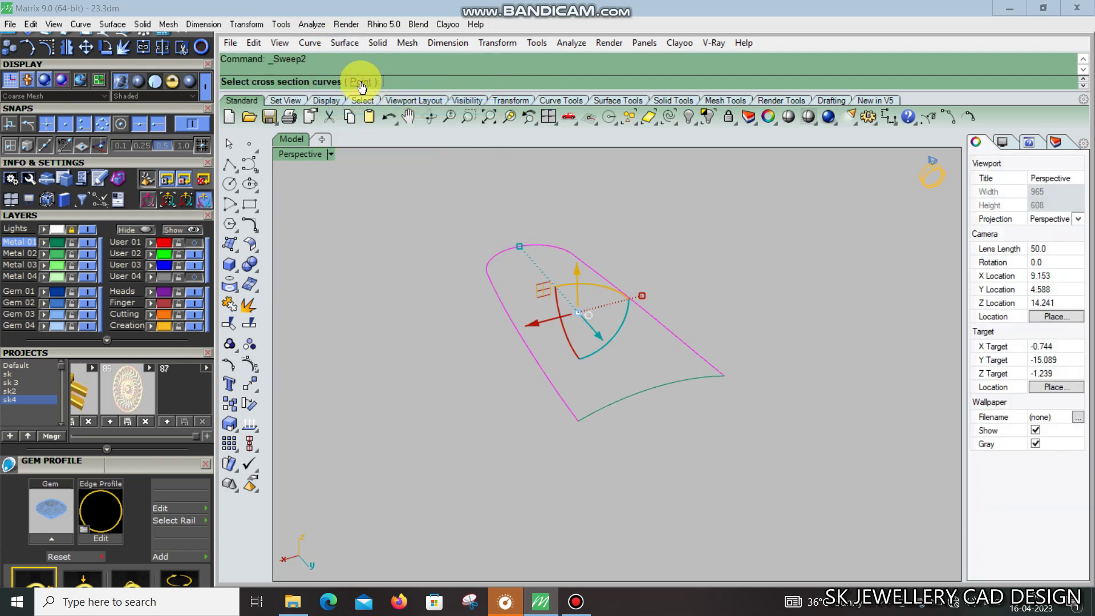
Finish the hook-end sweep using the curve end as a point cross section
click(361, 83)
click(514, 244)
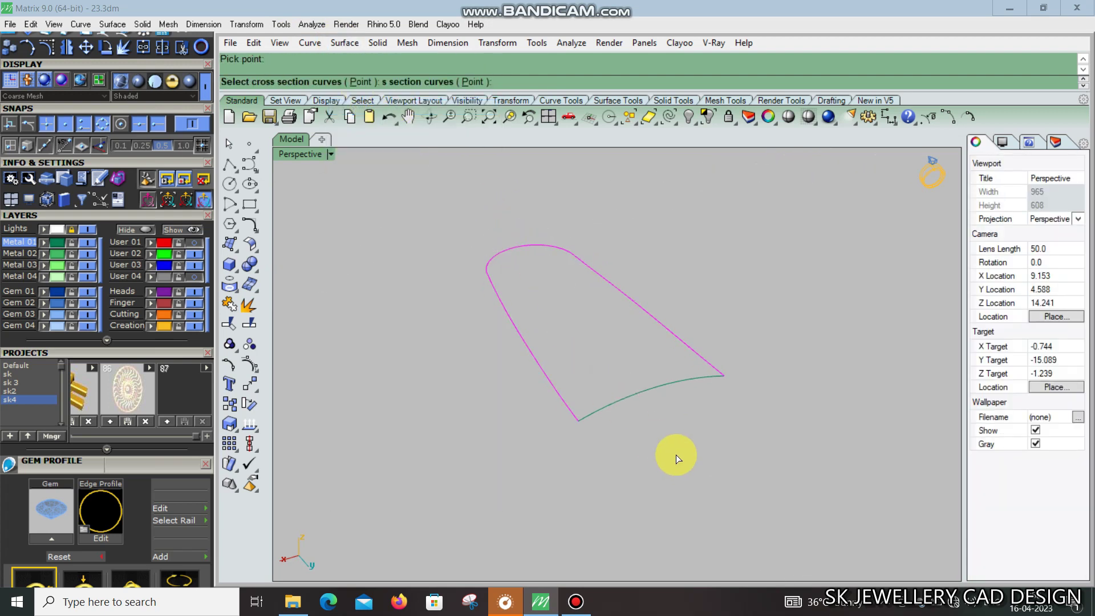
right_click(625, 355)
key(Return)
mouse_move(594, 367)
right_down()
mouse_move(711, 330)
mouse_move(721, 442)
right_up()
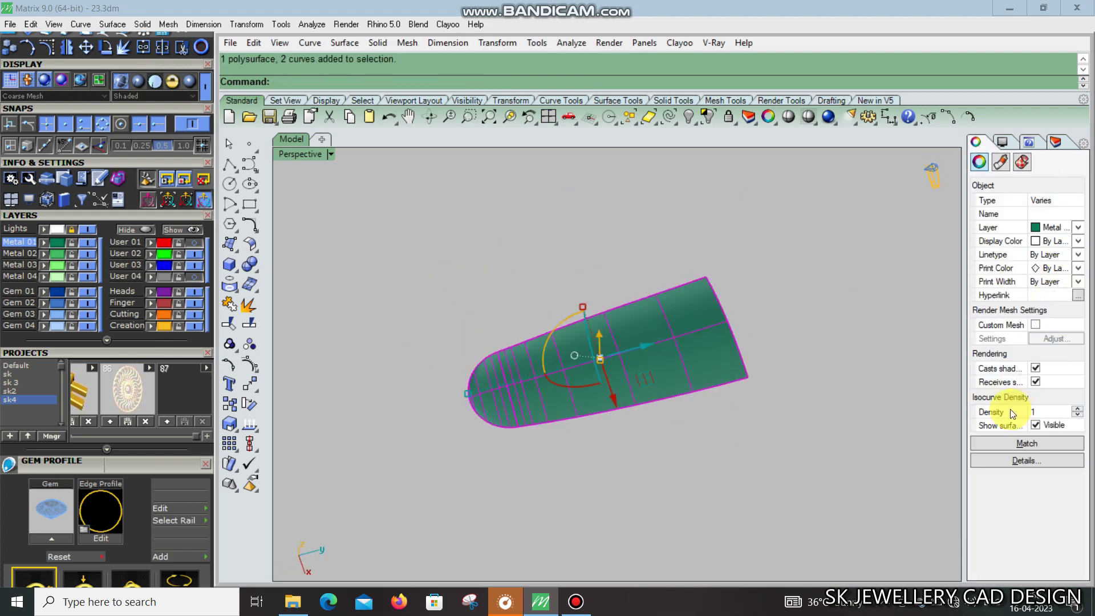
Select and inspect the swept hook surface and the band's main surface
click(888, 436)
click(491, 319)
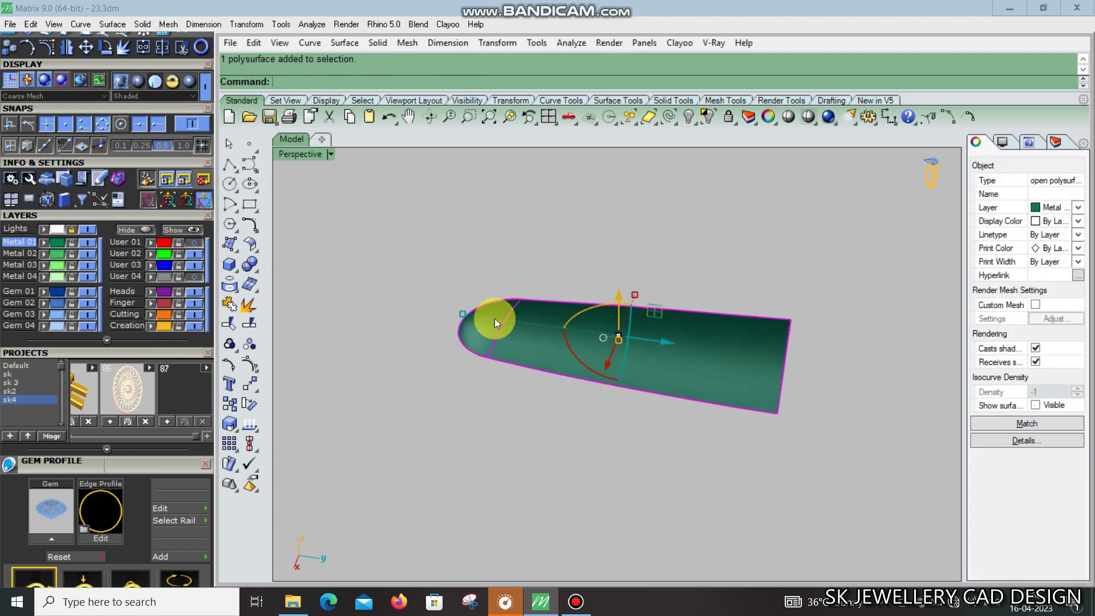
scroll(490, 319, up, 3)
scroll(584, 384, up, 2)
mouse_move(585, 383)
right_down()
mouse_move(538, 331)
mouse_move(631, 350)
mouse_move(553, 318)
right_up()
key(Escape)
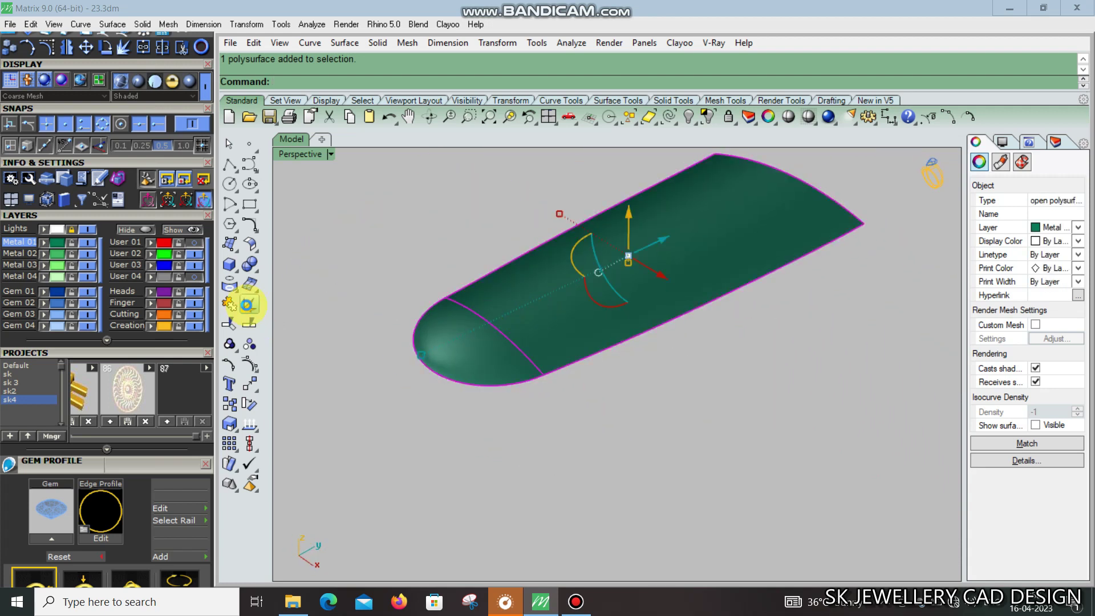
click(502, 313)
mouse_move(521, 335)
right_down()
mouse_move(477, 313)
mouse_move(751, 350)
mouse_move(502, 359)
right_up()
key(Escape)
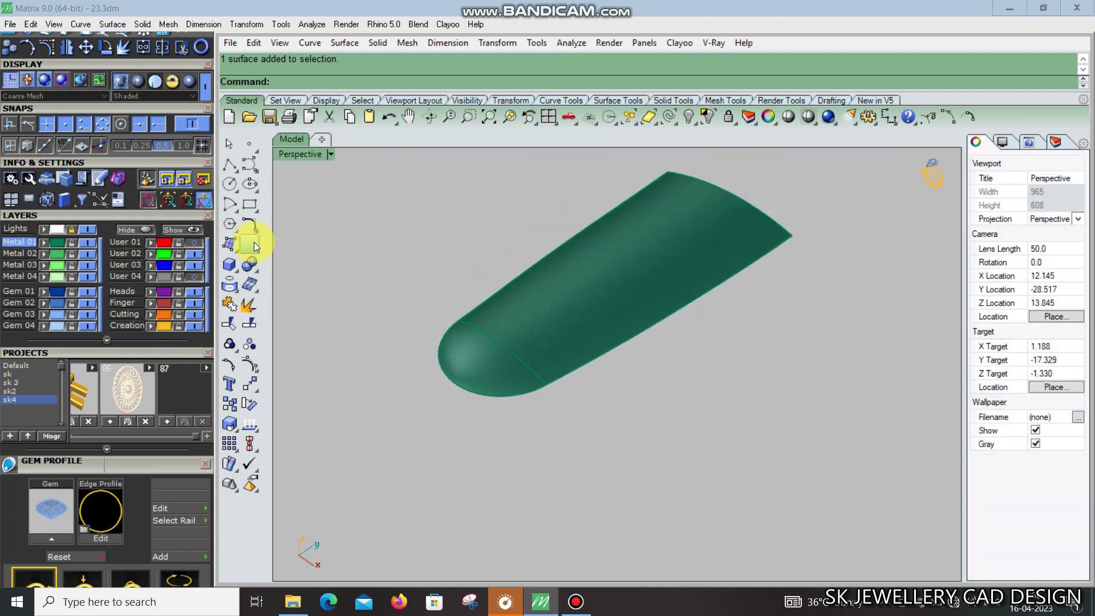
Merge the band surface with the rounded end cap, then unhide all hidden objects
click(254, 244)
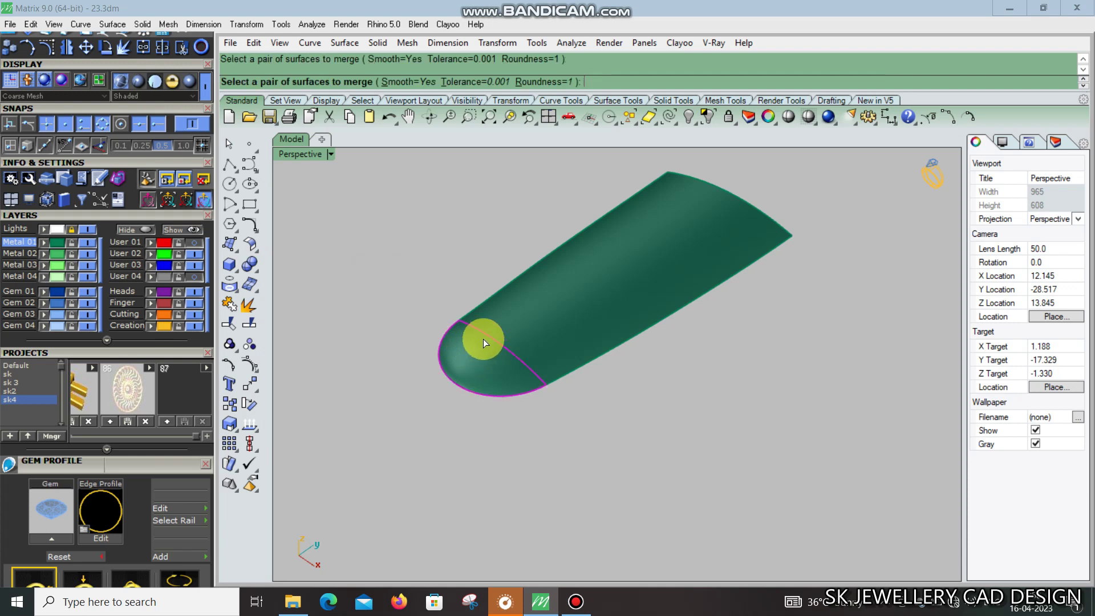
click(501, 329)
mouse_move(501, 329)
right_down()
mouse_move(587, 384)
mouse_move(618, 386)
mouse_move(411, 442)
mouse_move(770, 421)
mouse_move(901, 281)
mouse_move(712, 379)
mouse_move(513, 371)
right_up()
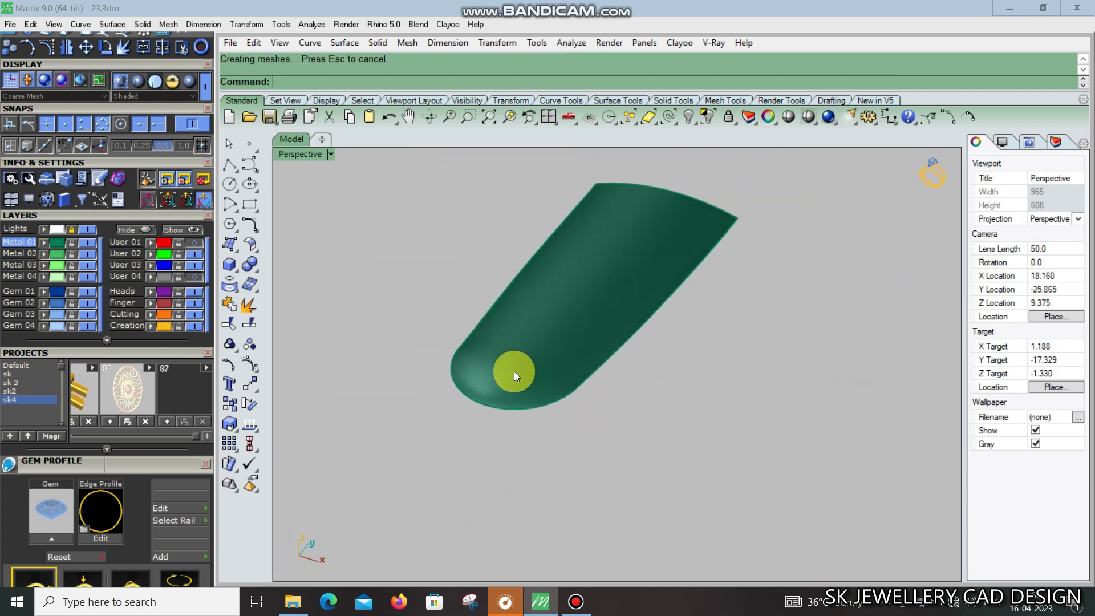
right_click(689, 117)
Lock the boundary rectangle curve in place
key(ctrl+F1)
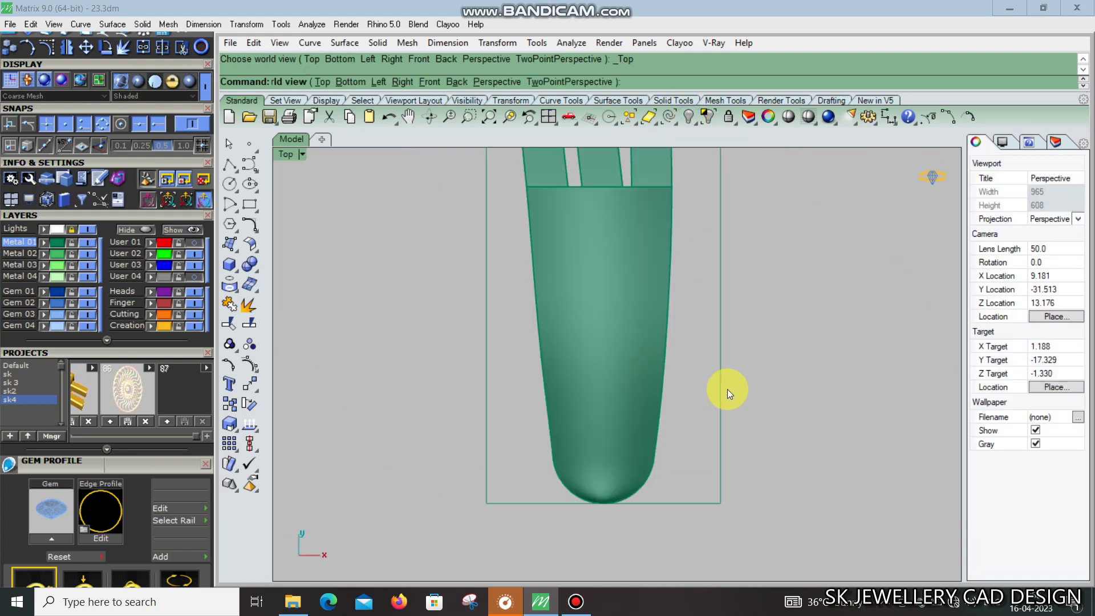
key(ctrl+F4)
scroll(738, 429, down, 3)
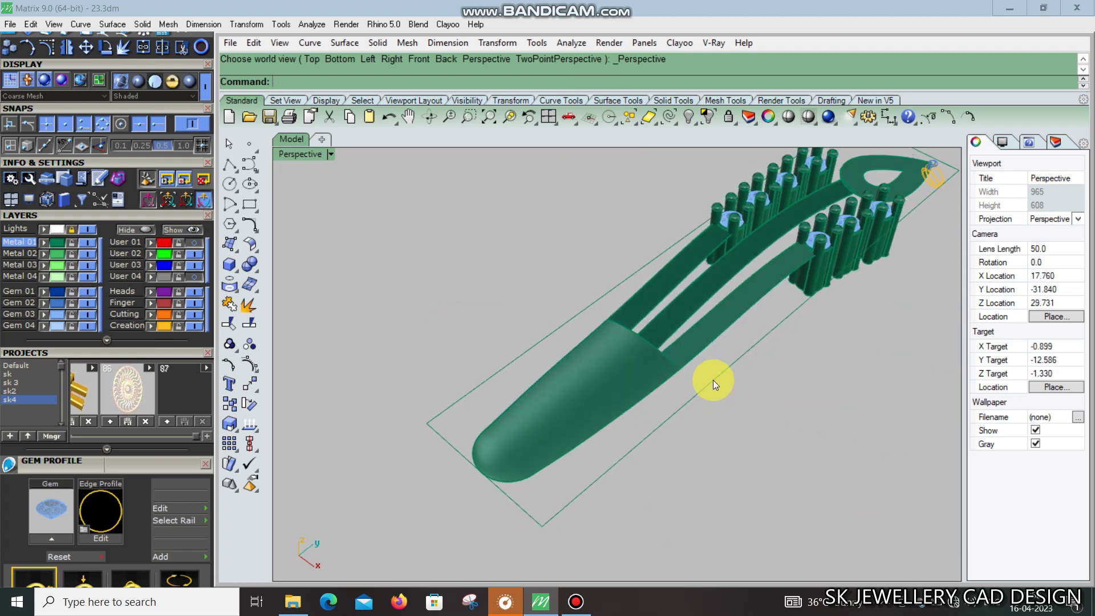
click(713, 380)
click(729, 116)
Extrude the pear-shaped loop surface into a solid
key(ctrl+F1)
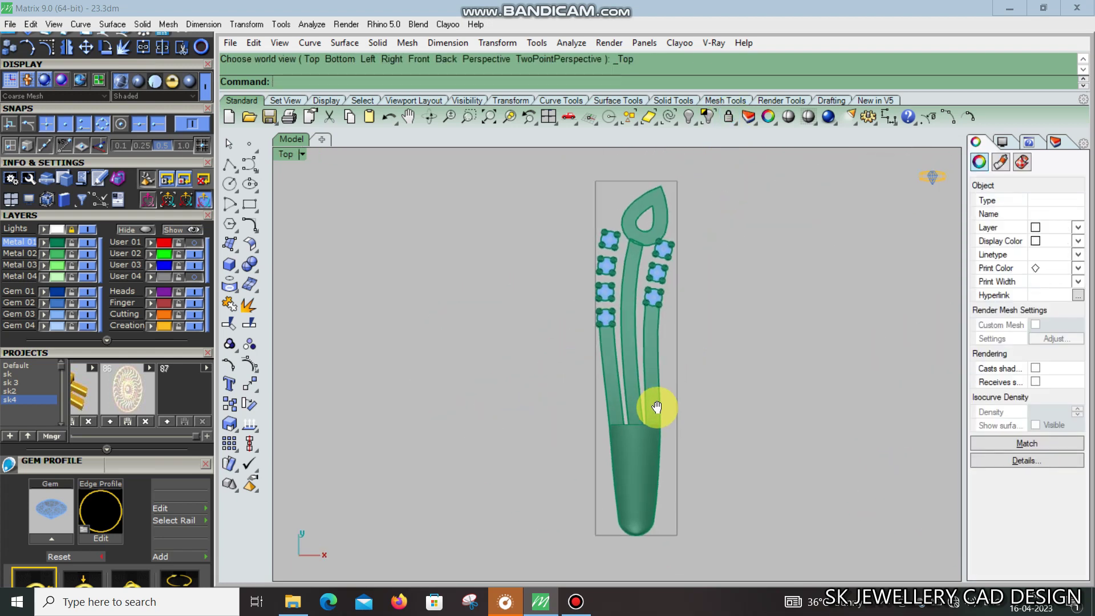
scroll(634, 286, up, 1)
scroll(622, 272, up, 2)
scroll(656, 285, down, 2)
scroll(740, 289, down, 1)
key(ctrl+F4)
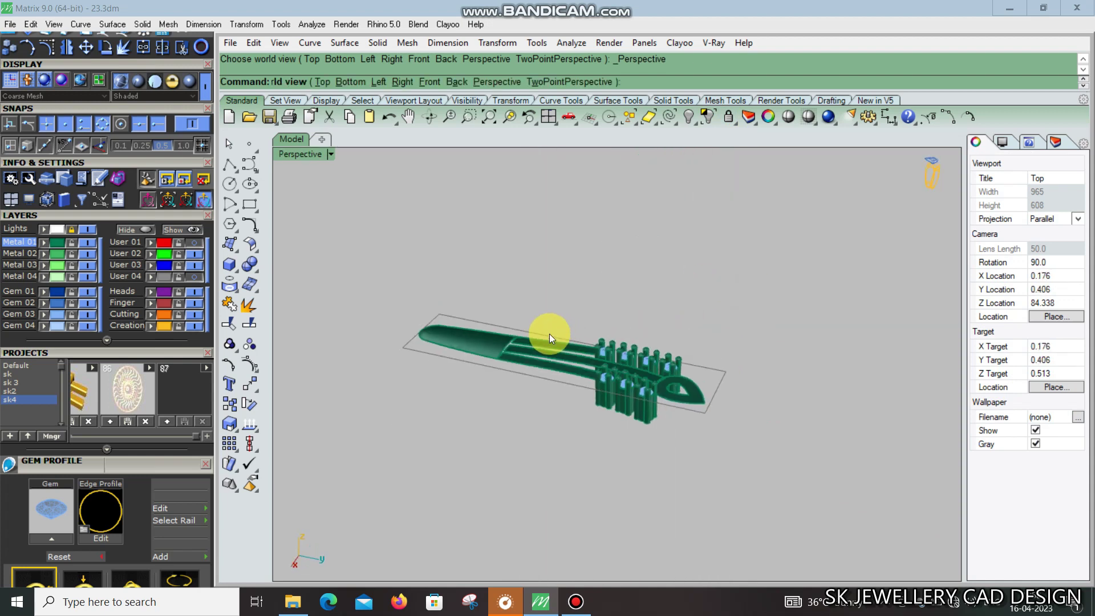
right_drag(550, 334, 666, 458)
scroll(634, 375, up, 2)
click(621, 402)
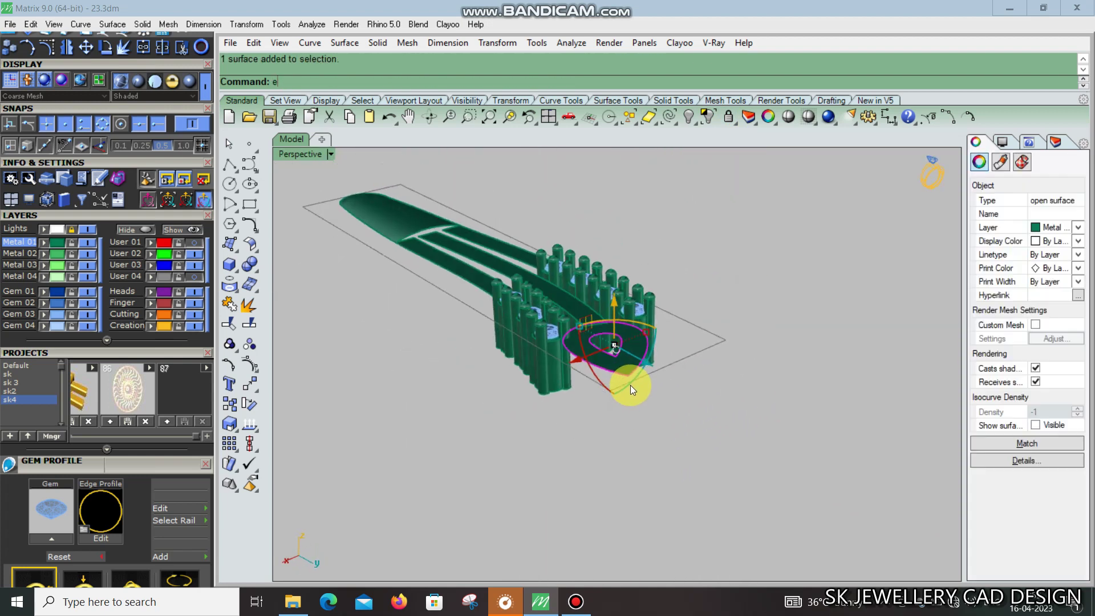
right_click(631, 386)
click(662, 492)
Undo the too-tall loop extrusion and re-extrude it with a thinner thickness
key(ctrl+z)
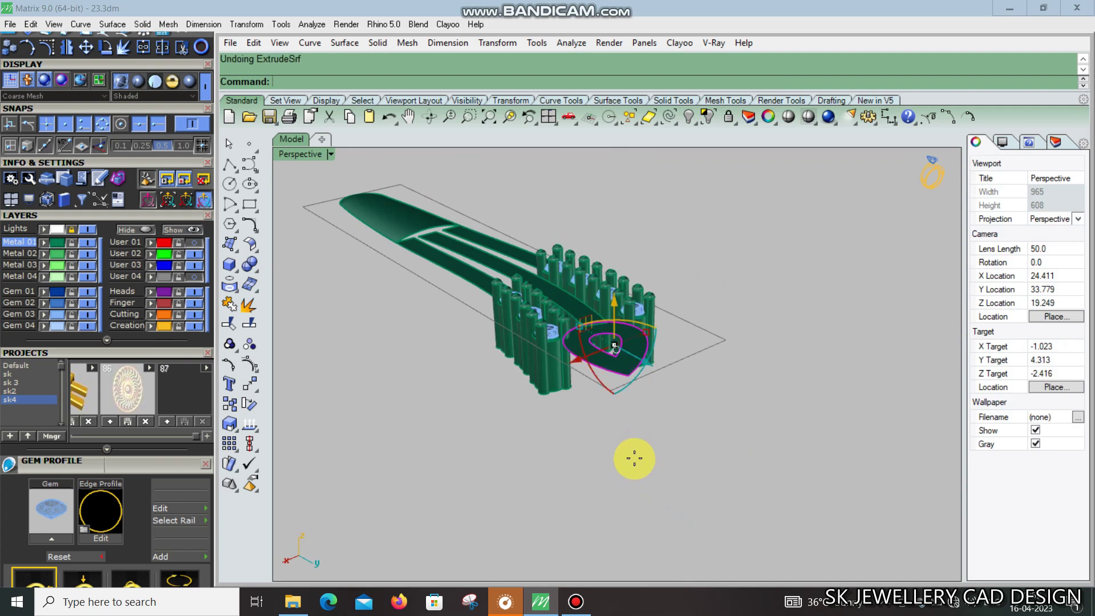
right_click(631, 457)
mouse_move(649, 424)
right_down()
mouse_move(749, 391)
mouse_move(602, 380)
right_up()
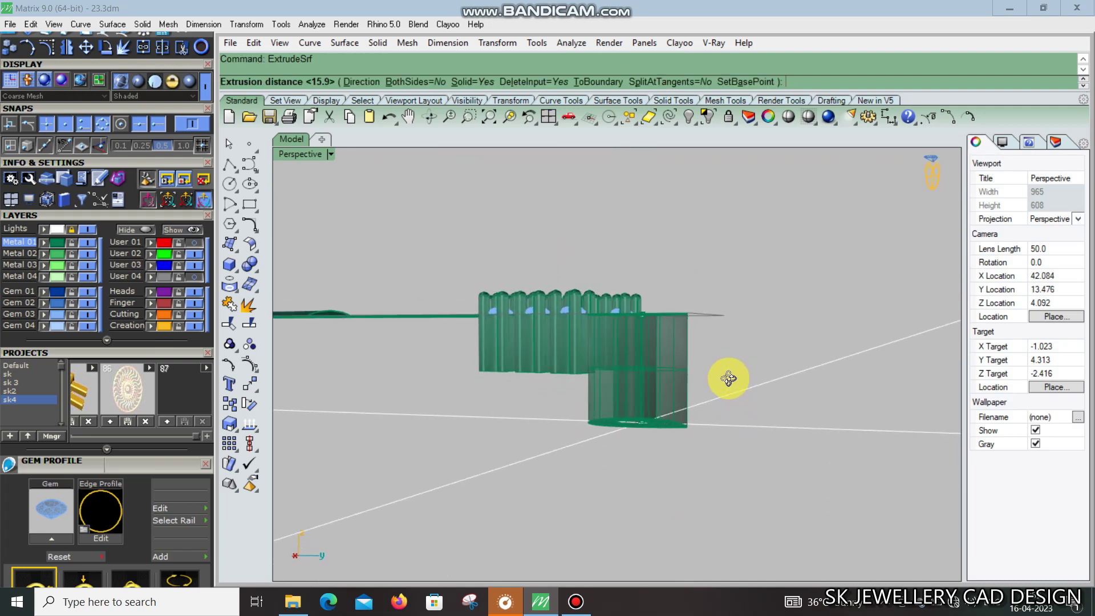
click(601, 380)
mouse_move(746, 385)
right_down()
mouse_move(606, 447)
mouse_move(765, 457)
mouse_move(679, 450)
right_up()
Check the extruded pear-shaped loop by selecting it, then clear the selection
key(ctrl+a)
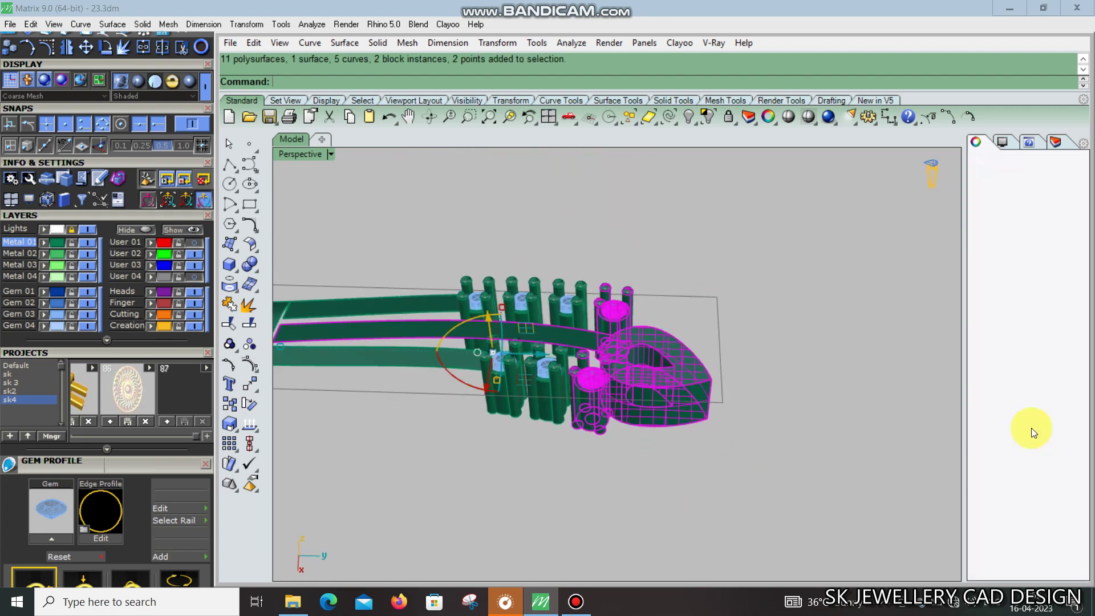
key(Escape)
scroll(642, 353, up, 3)
click(656, 341)
scroll(661, 311, up, 3)
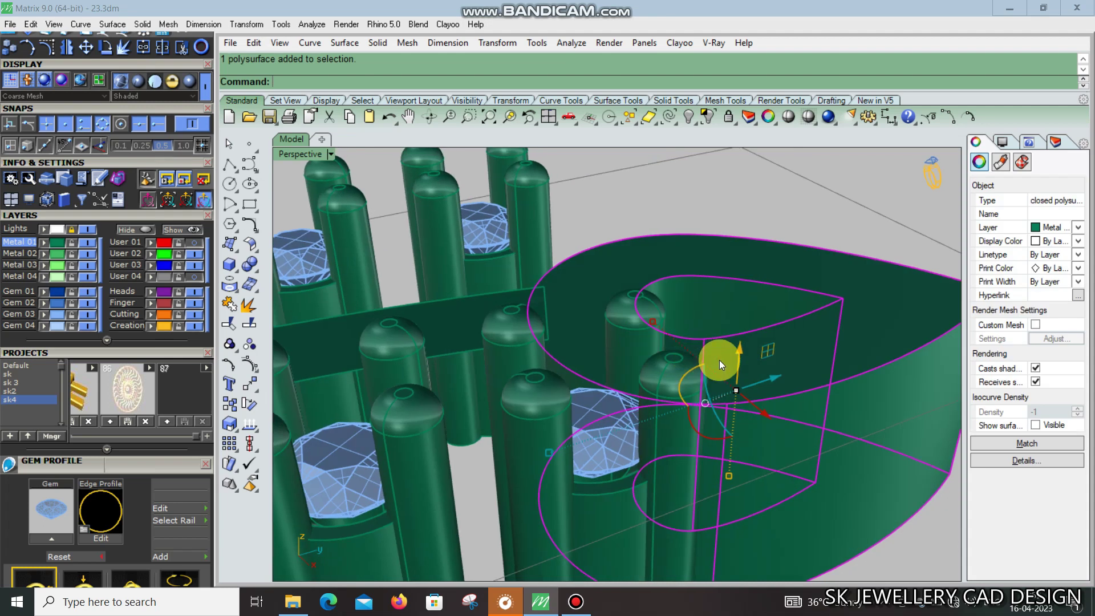
click(737, 348)
scroll(744, 343, down, 5)
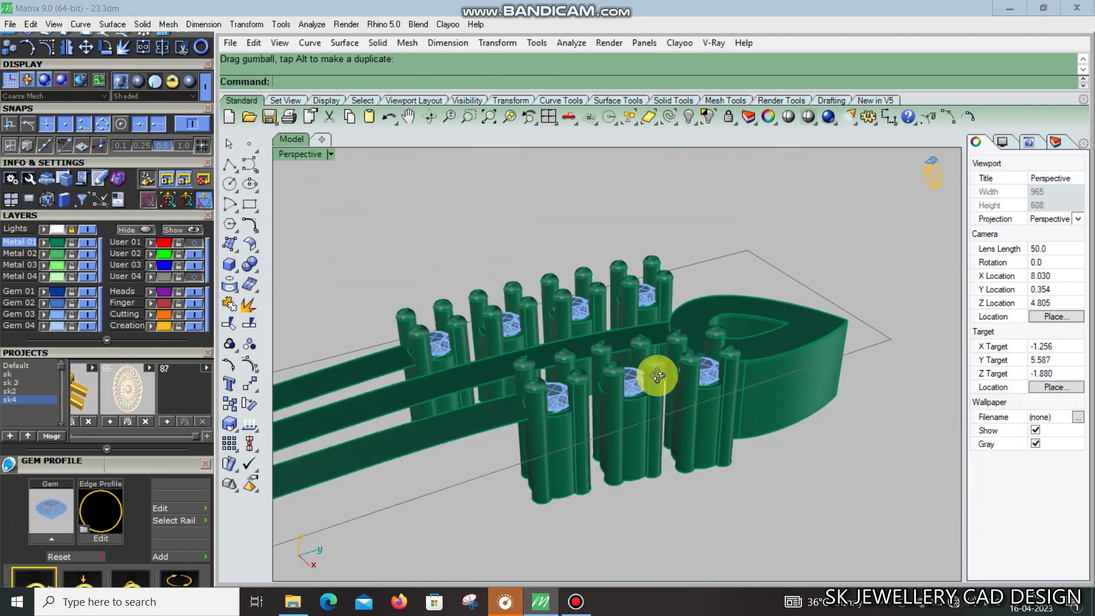
mouse_move(740, 342)
right_down()
mouse_move(569, 396)
mouse_move(715, 412)
right_up()
Extrude the first band surface into a solid
click(569, 399)
scroll(570, 399, down, 3)
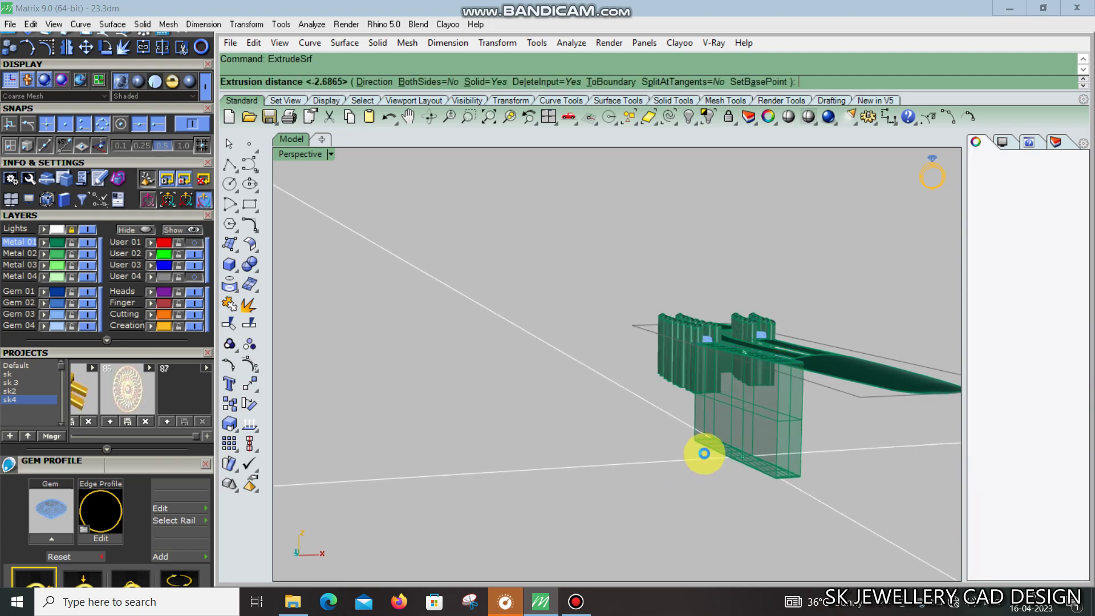
right_click(768, 437)
click(734, 414)
Repeat the solid extrusion on the remaining band surfaces
right_click(713, 405)
scroll(696, 395, up, 3)
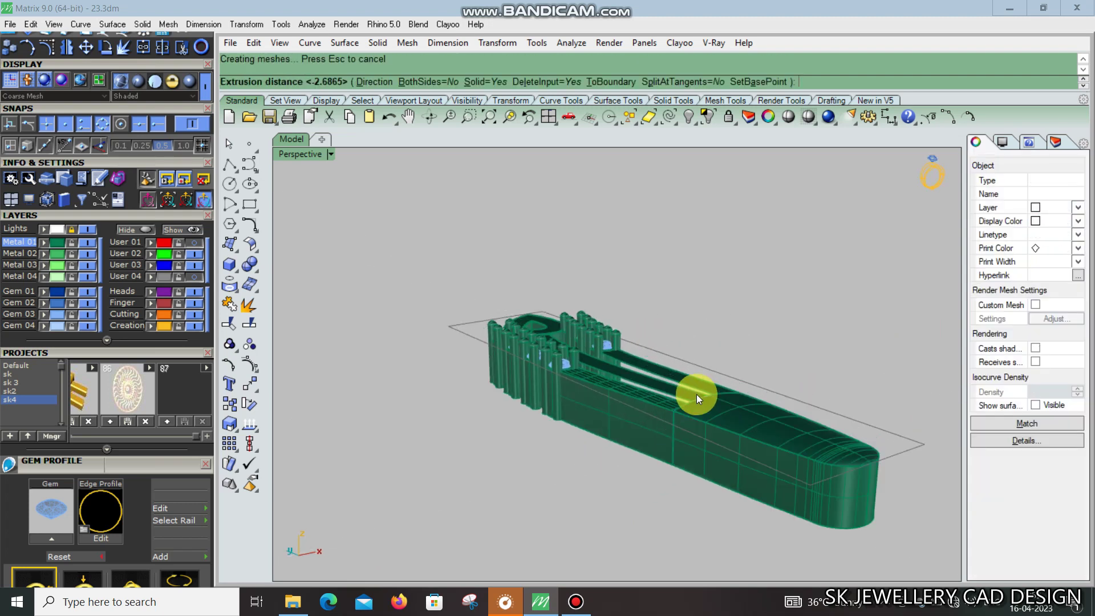
scroll(682, 393, up, 3)
click(683, 392)
right_click(683, 392)
click(709, 368)
right_click(709, 368)
mouse_move(710, 369)
right_down()
mouse_move(610, 412)
mouse_move(306, 286)
right_up()
key(ctrl+a)
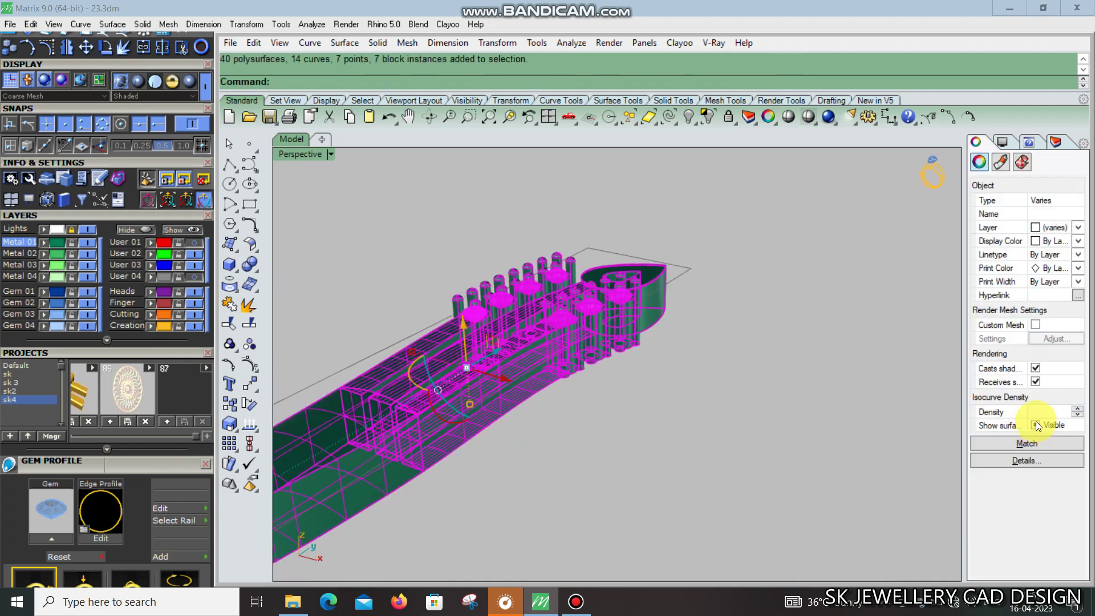
Raise the central band slightly with the gumball
key(Escape)
mouse_move(556, 364)
right_down()
mouse_move(393, 350)
mouse_move(570, 415)
mouse_move(586, 401)
right_up()
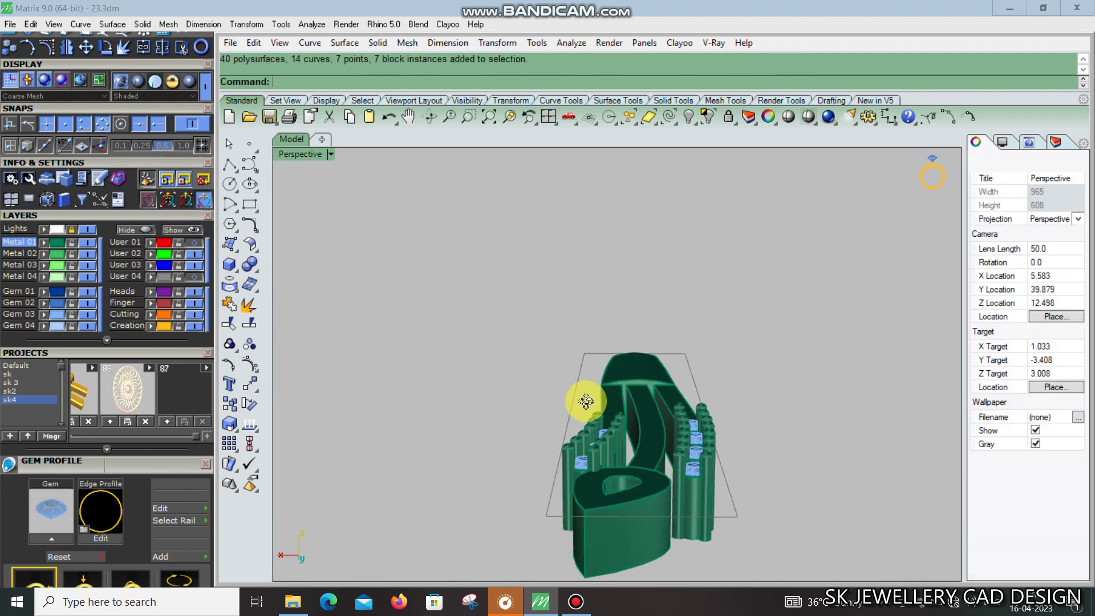
scroll(655, 392, up, 3)
scroll(648, 405, up, 1)
click(619, 457)
mouse_move(618, 457)
right_down()
mouse_move(661, 477)
mouse_move(628, 416)
mouse_move(563, 448)
mouse_move(632, 413)
mouse_move(604, 427)
right_up()
drag(604, 430, 607, 428)
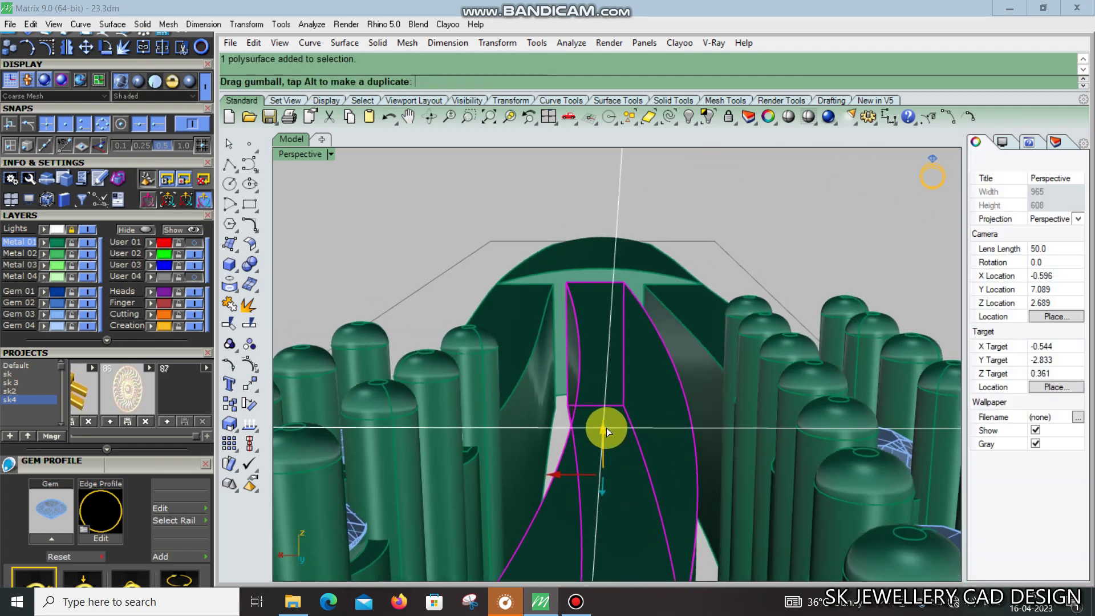
text(2)
key(Return)
Move the selected curves to layer User 04
mouse_move(603, 426)
right_down()
mouse_move(562, 391)
mouse_move(631, 448)
mouse_move(739, 475)
mouse_move(751, 433)
mouse_move(789, 411)
mouse_move(565, 404)
mouse_move(552, 466)
mouse_move(805, 448)
mouse_move(751, 433)
mouse_move(577, 310)
mouse_move(615, 292)
right_up()
click(615, 292)
scroll(614, 304, up, 3)
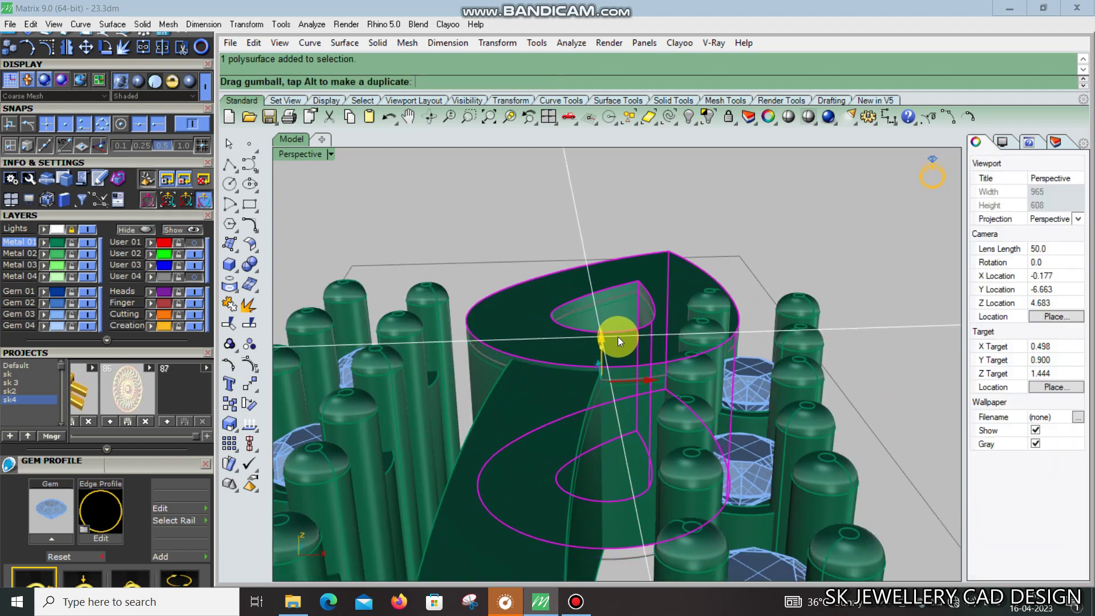
key(Escape)
scroll(617, 337, down, 3)
mouse_move(619, 346)
right_down()
mouse_move(709, 346)
mouse_move(716, 366)
mouse_move(631, 350)
mouse_move(576, 430)
mouse_move(502, 423)
mouse_move(683, 129)
right_up()
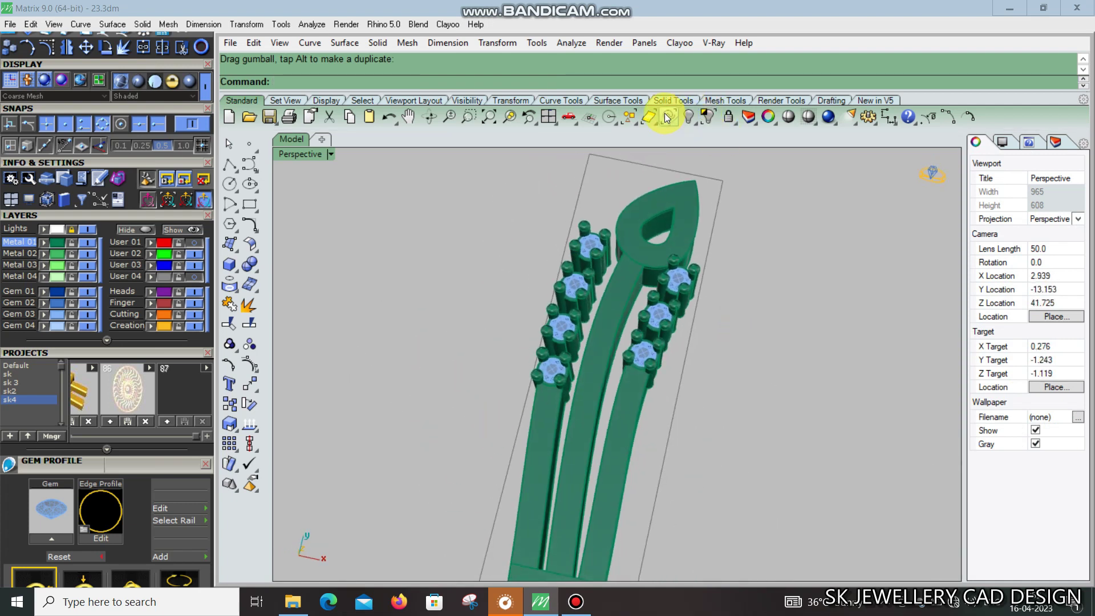
click(151, 277)
Select all the gems and prong heads and raise them slightly in the right view
mouse_move(756, 338)
right_down()
mouse_move(636, 318)
mouse_move(520, 235)
mouse_move(857, 484)
mouse_move(547, 309)
right_up()
key(ctrl+F1)
drag(645, 351, 635, 358)
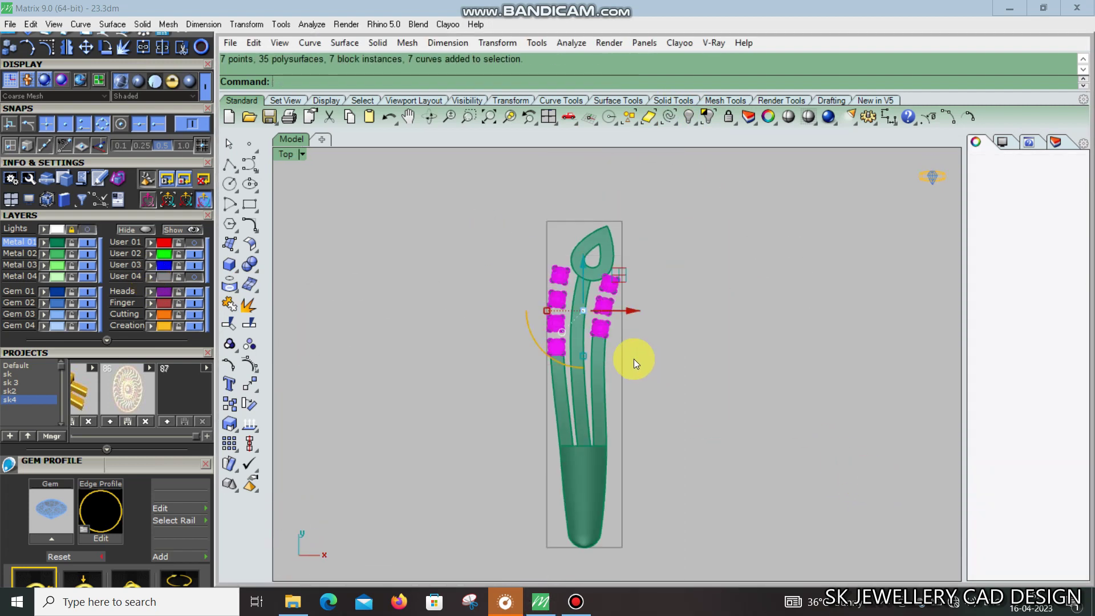
key(ctrl+F3)
scroll(638, 365, up, 5)
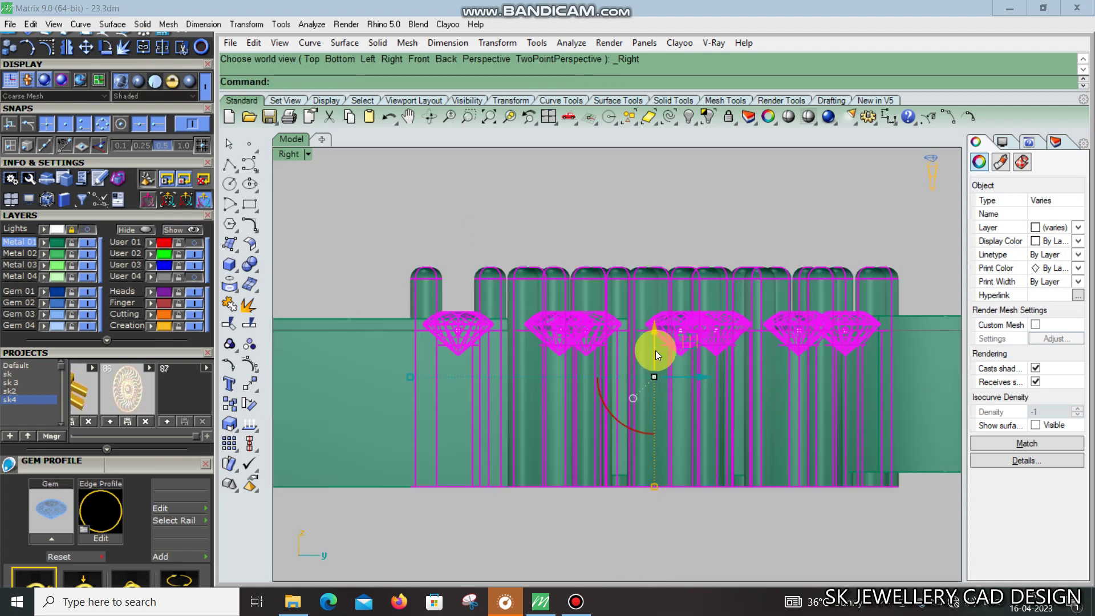
right_drag(656, 352, 683, 413)
drag(684, 412, 695, 384)
key(ctrl+F4)
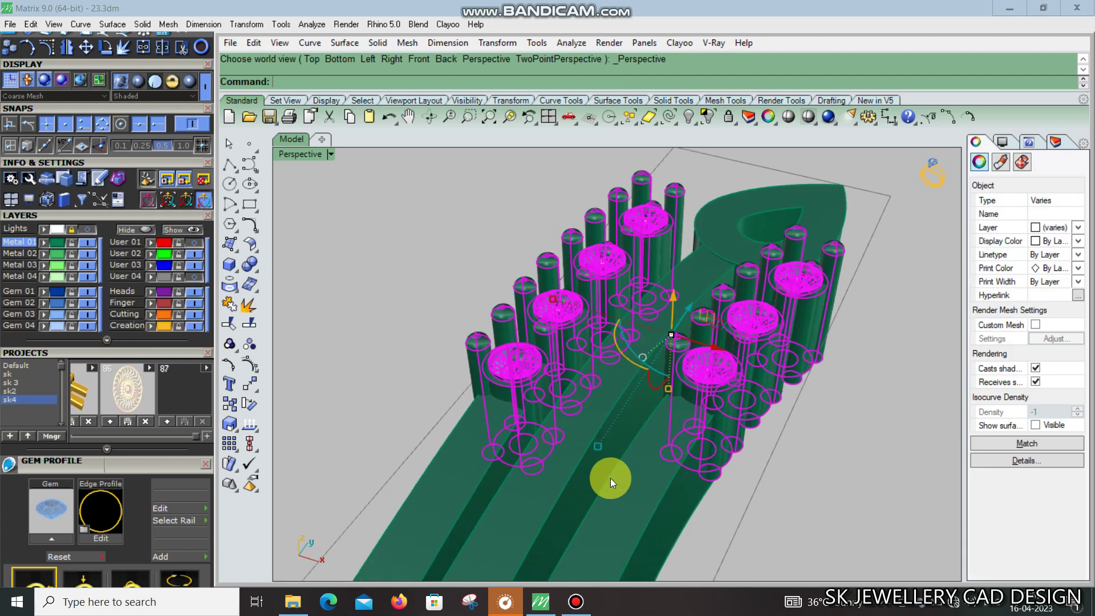
key(Escape)
Reselect the gems and prong heads from a low side angle to inspect them
right_drag(610, 478, 480, 244)
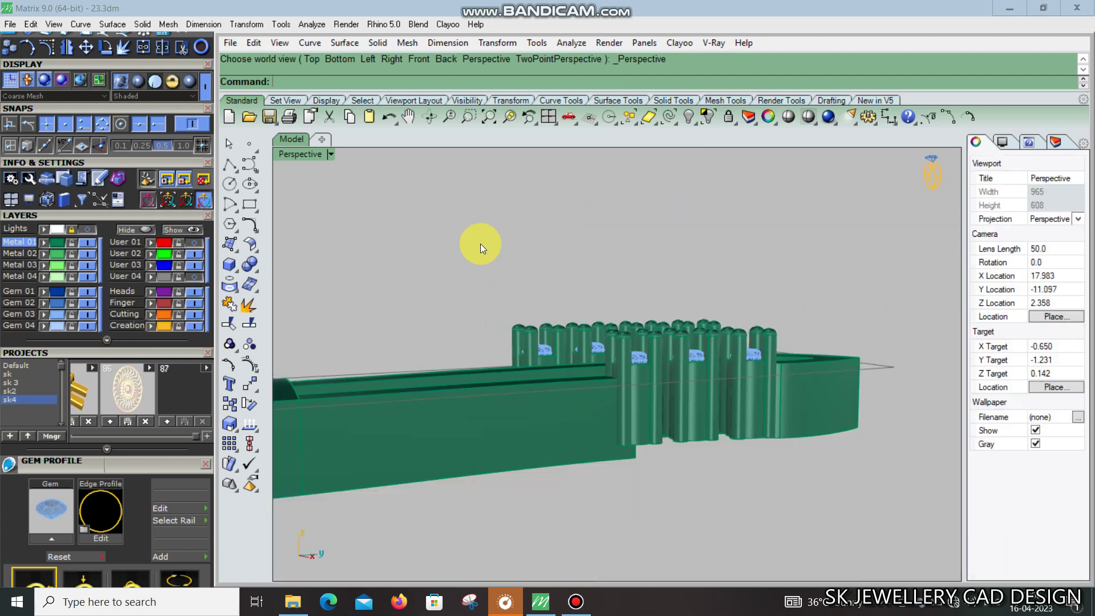
drag(808, 480, 808, 480)
right_drag(807, 480, 645, 358)
scroll(643, 331, up, 3)
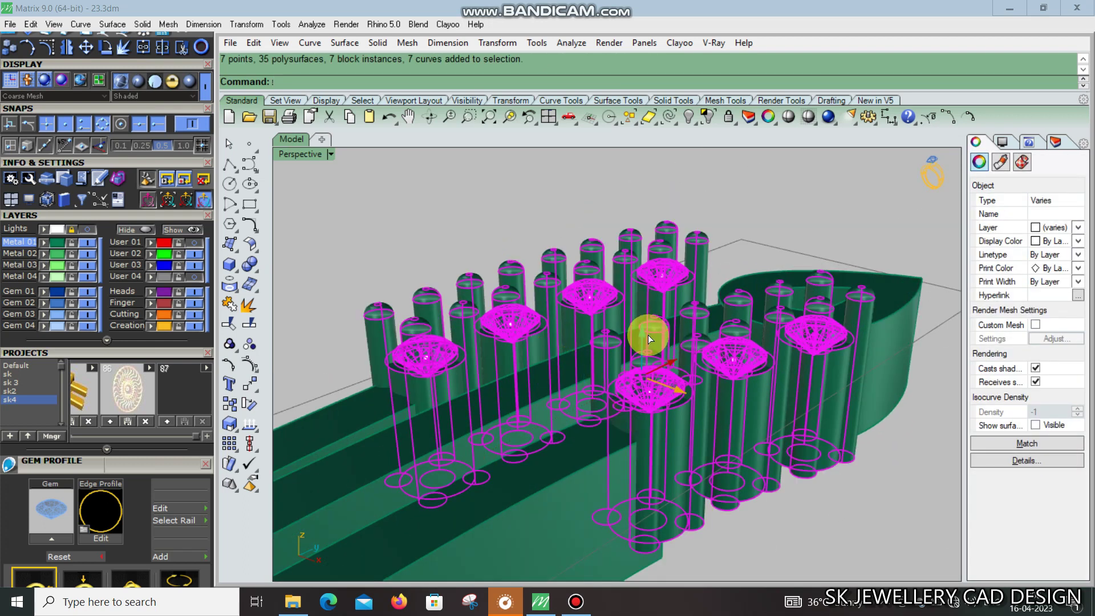
drag(648, 334, 648, 336)
key(Escape)
Centre the earring in the top view and show the reference image layer
key(ctrl+F1)
scroll(631, 381, down, 1)
scroll(677, 370, up, 1)
right_drag(678, 374, 630, 353)
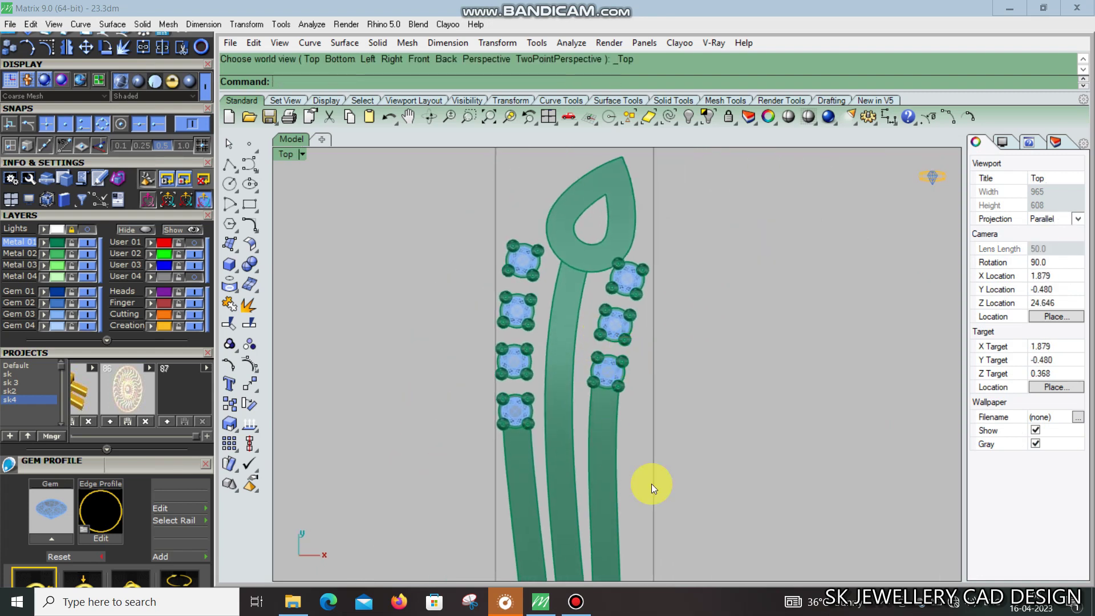
click(1056, 142)
click(1043, 183)
scroll(593, 354, up, 2)
scroll(593, 353, down, 1)
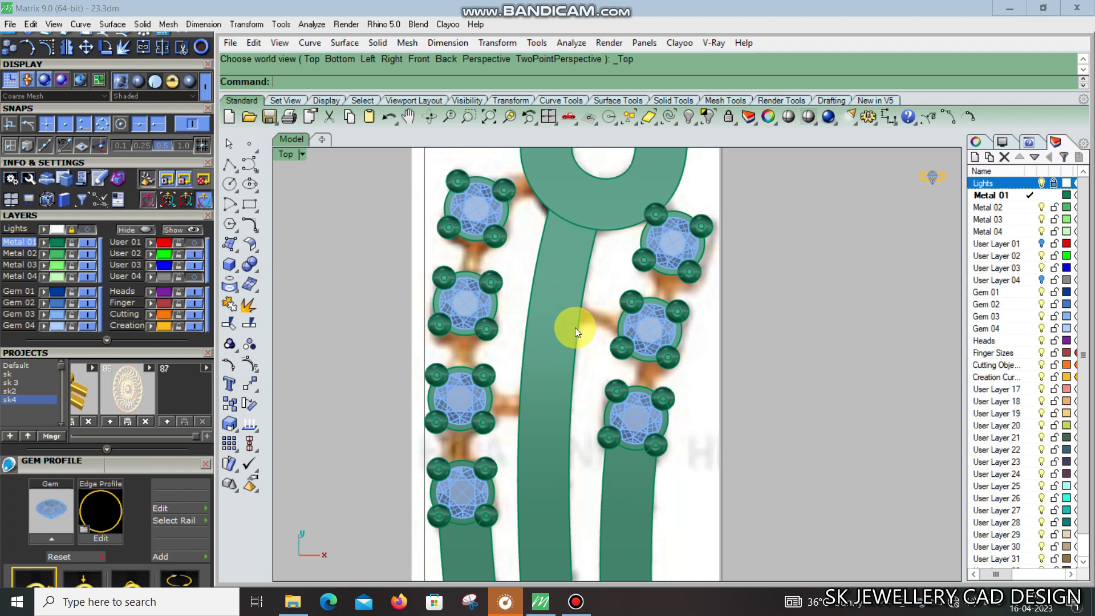
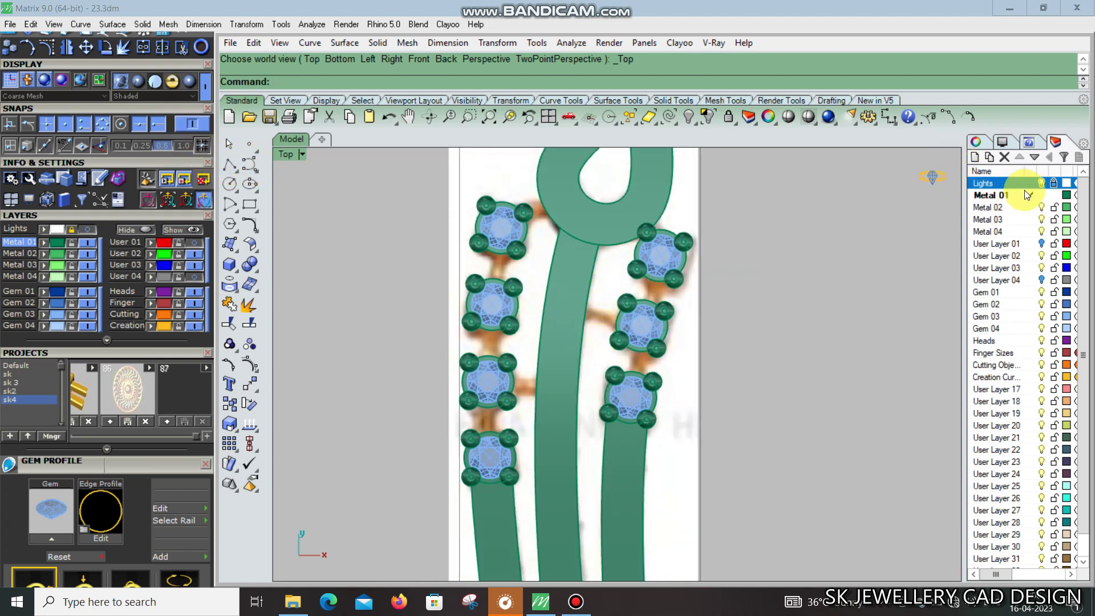
Draw a short vertical line beside the gem layout and its 0.8 offset copy
click(248, 163)
click(354, 292)
mouse_move(337, 306)
right_down()
mouse_move(427, 294)
mouse_move(428, 254)
right_up()
click(439, 308)
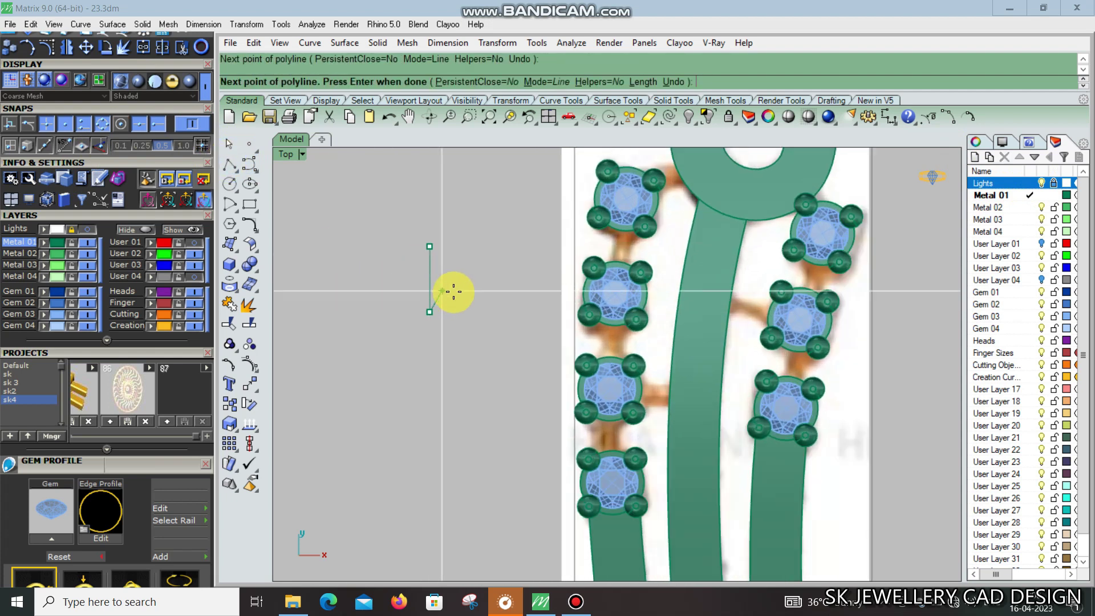
scroll(437, 292, up, 2)
key(Return)
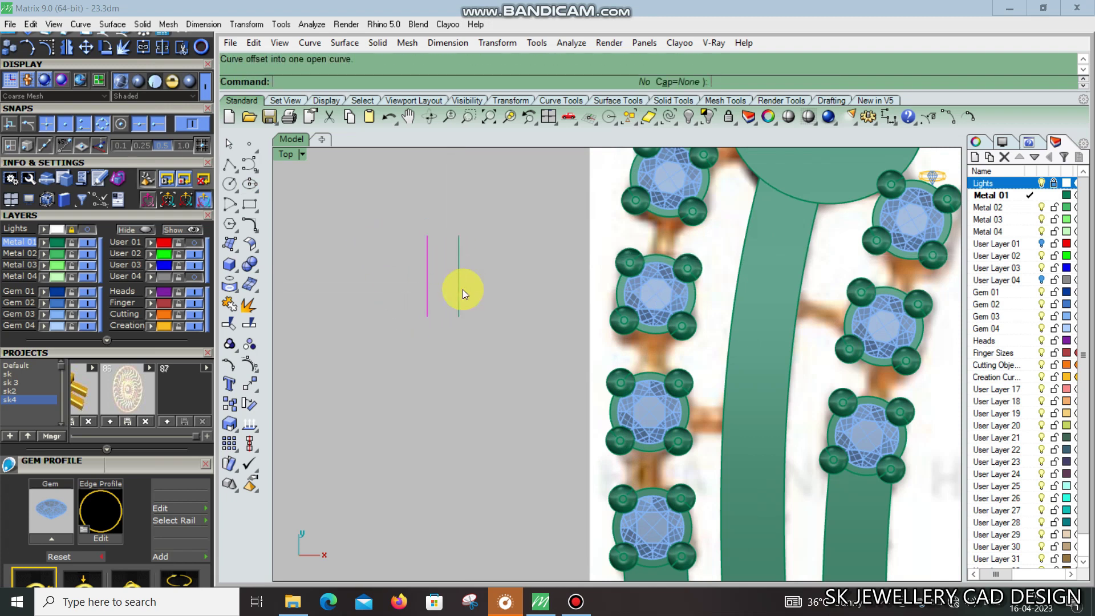
Loft a flat surface between the two lines and view it in Perspective
drag(464, 289, 452, 321)
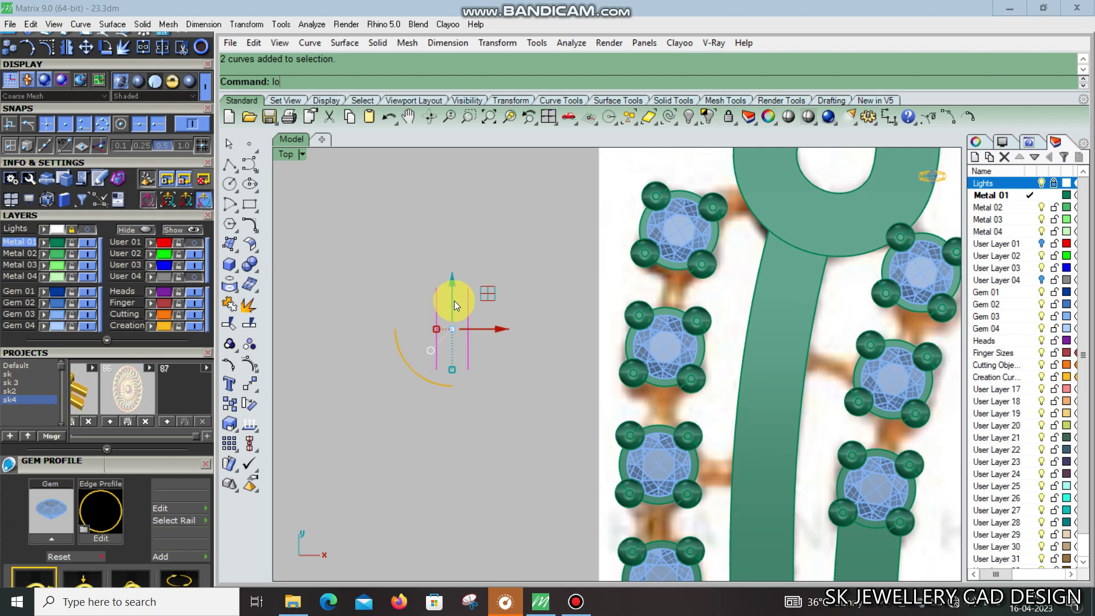
text(ft)
key(Return)
click(457, 324)
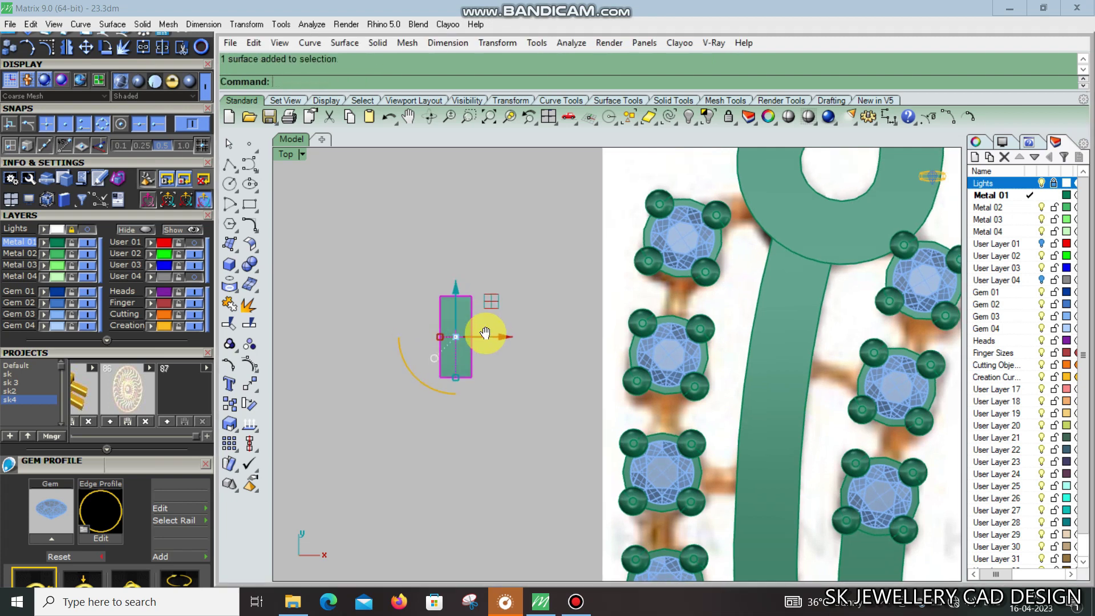
key(ctrl+F4)
Extrude the flat surface into a small solid box
text(e)
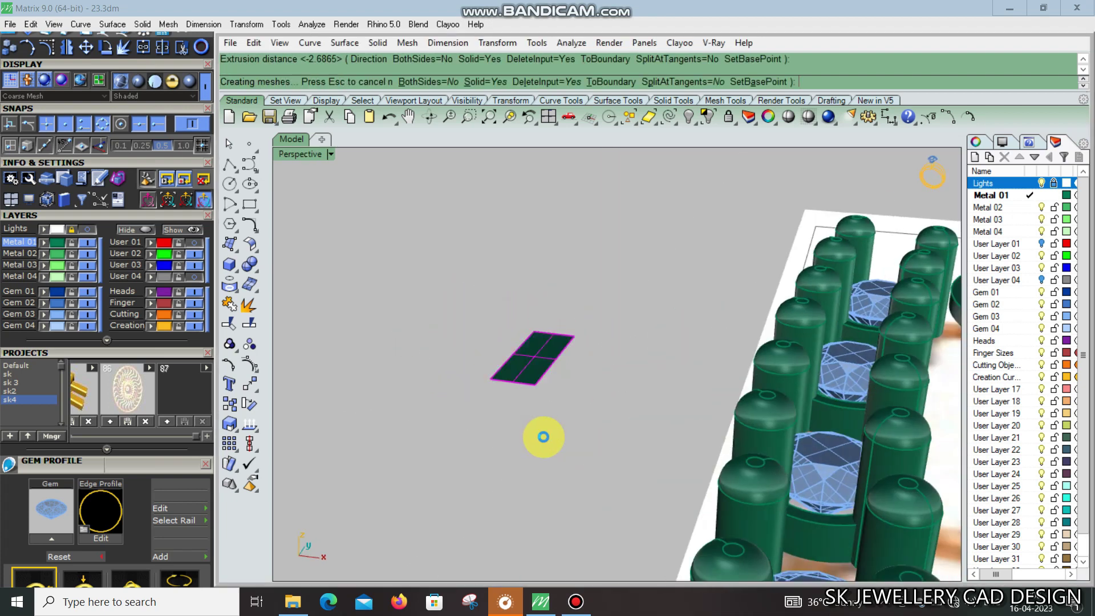
key(Return)
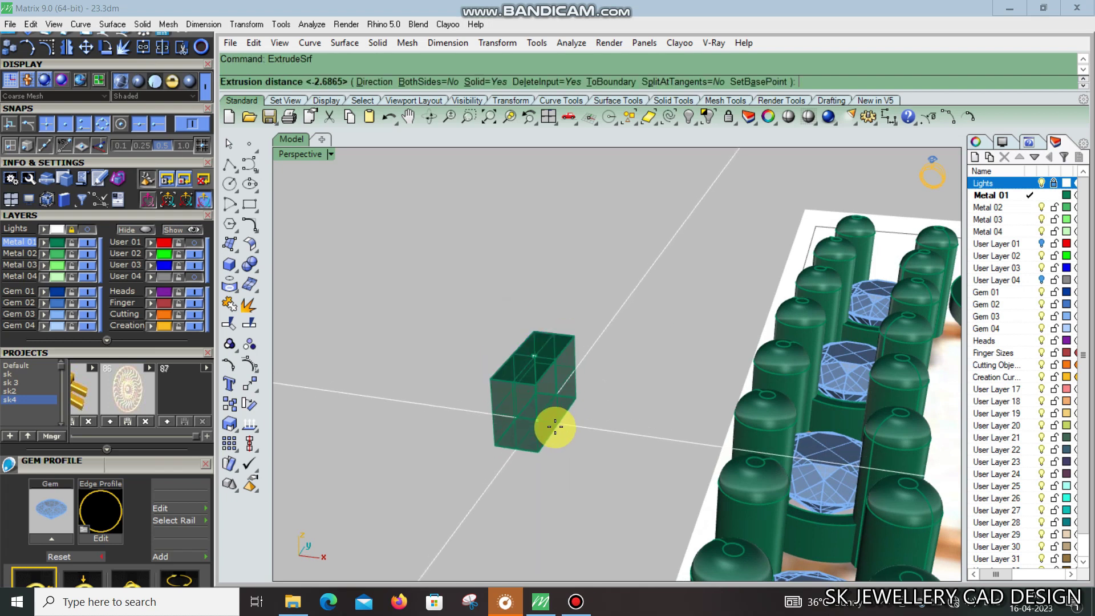
click(554, 426)
Fillet the box's top edges at 0.25 radius, replacing an initial 0.2 fillet
click(248, 245)
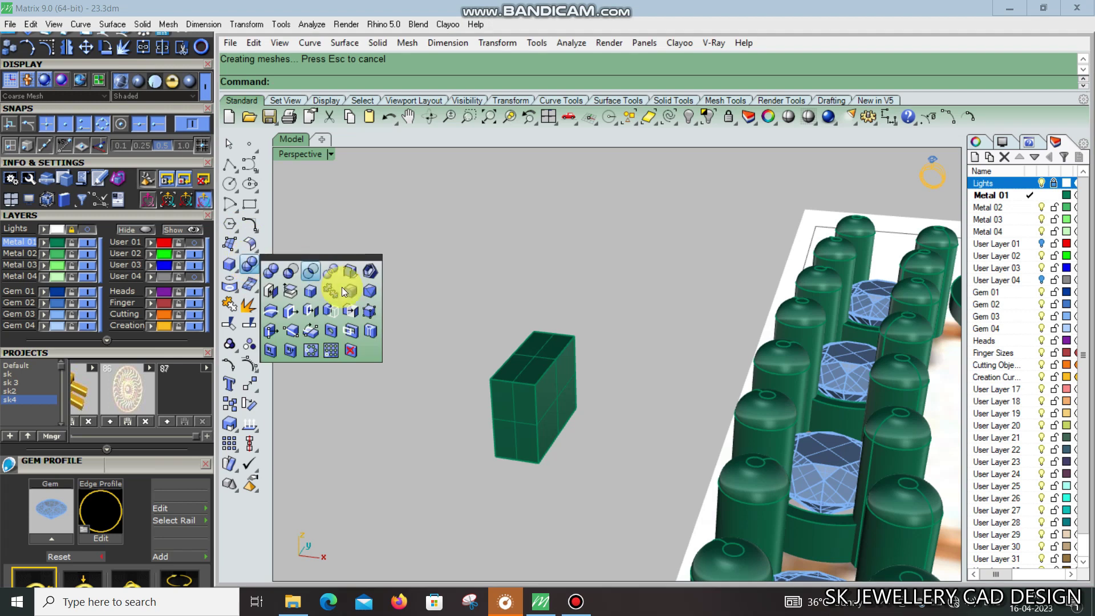
click(346, 290)
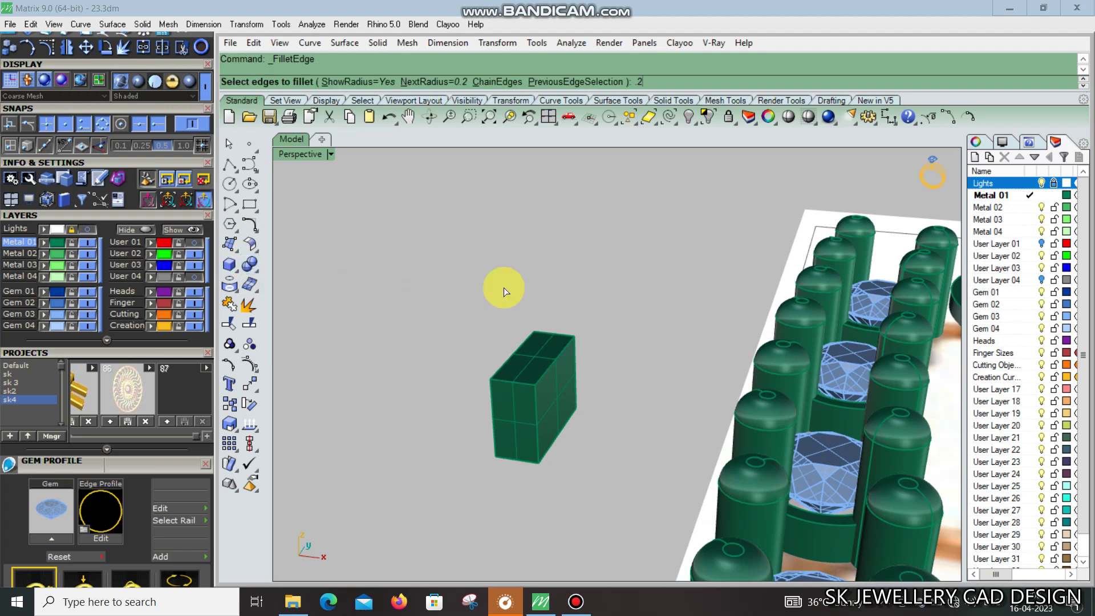
scroll(508, 353, up, 2)
click(517, 357)
key(Return)
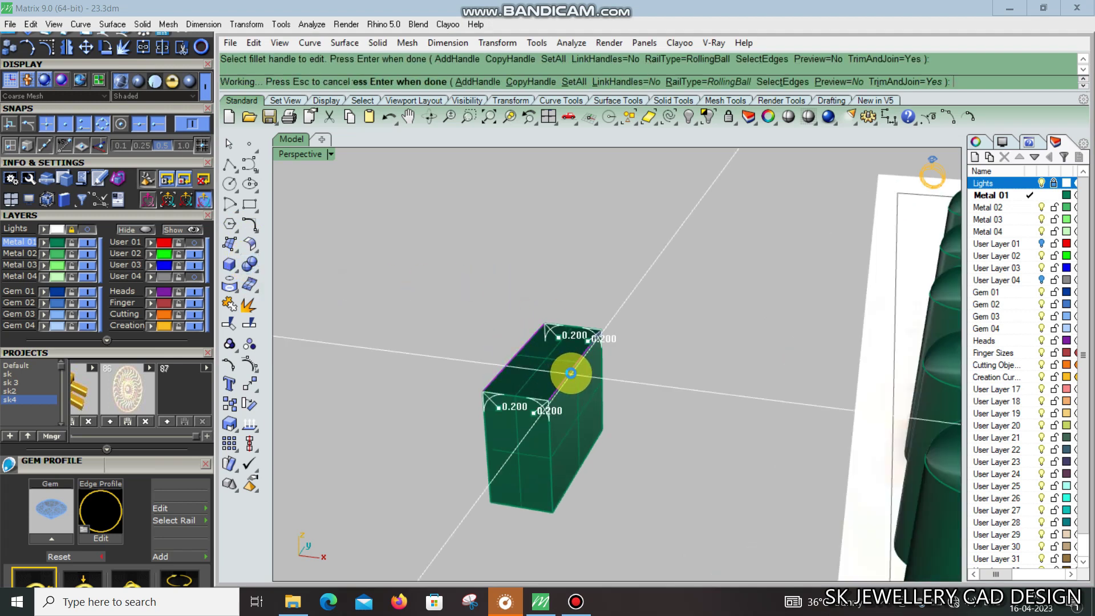
key(Return)
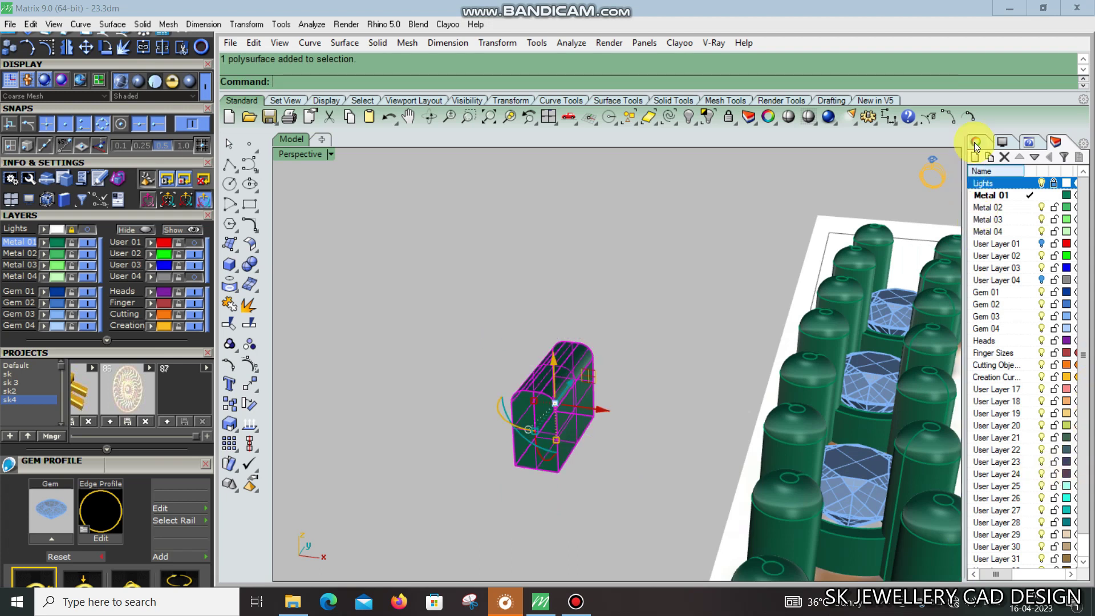
click(975, 142)
mouse_move(555, 338)
right_down()
mouse_move(587, 313)
mouse_move(515, 394)
right_up()
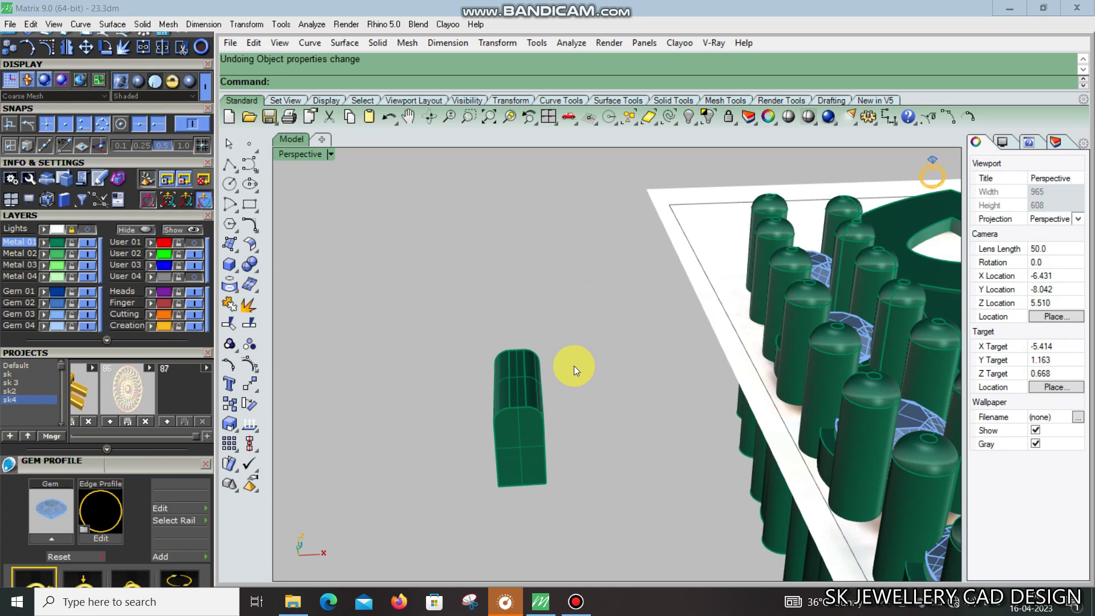
key(ctrl+z)
key(Return)
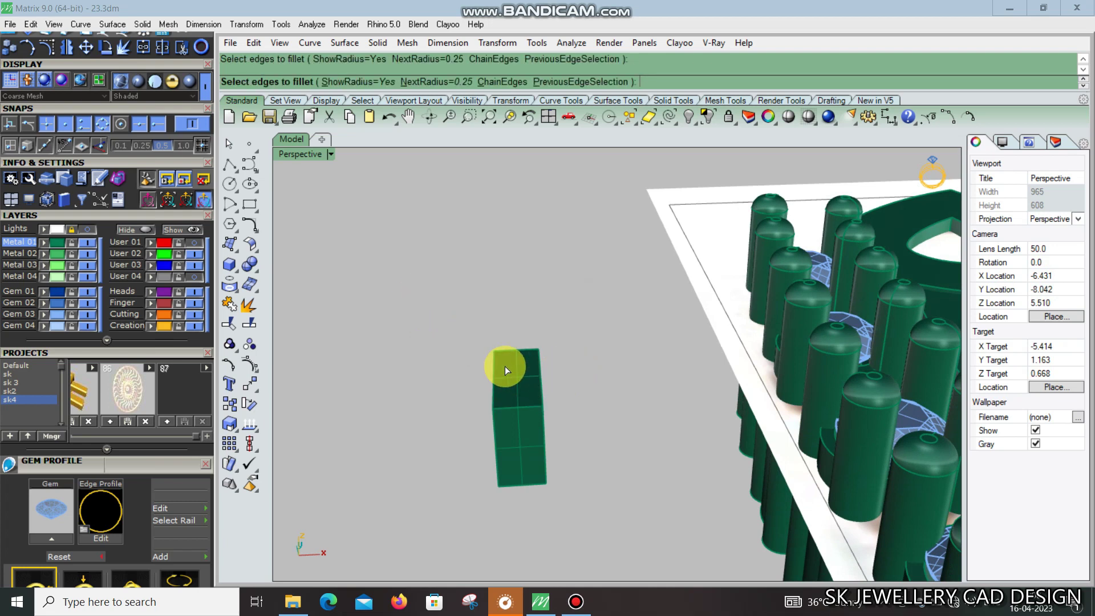
key(Return)
key(Return)
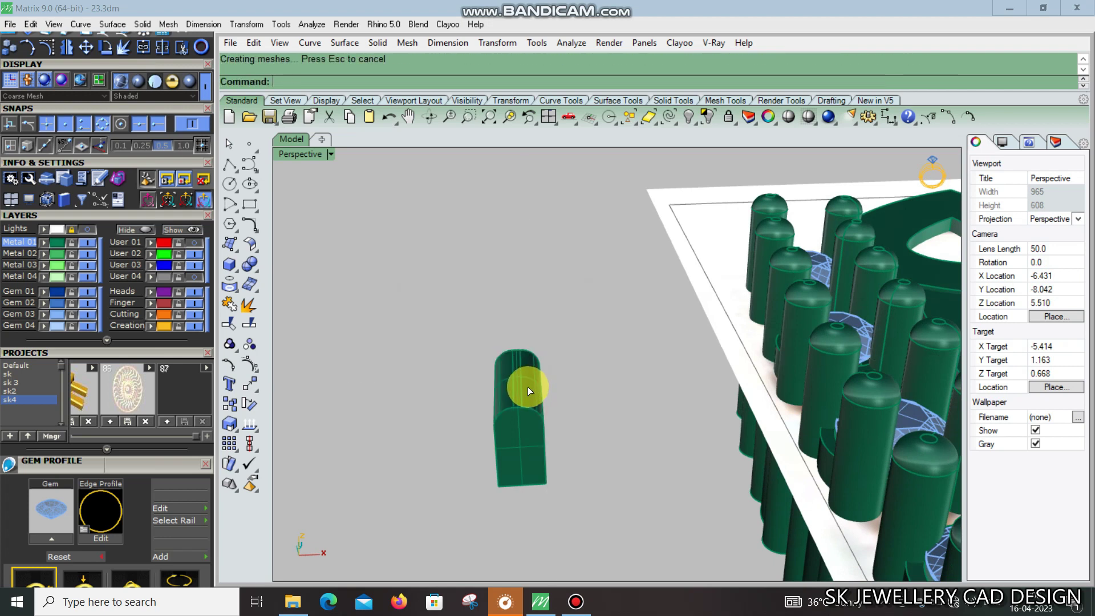
In Top view, move the rounded box onto the stem near the top gem
key(ctrl+F1)
right_drag(538, 386, 475, 404)
right_drag(501, 325, 428, 350)
drag(430, 330, 592, 271)
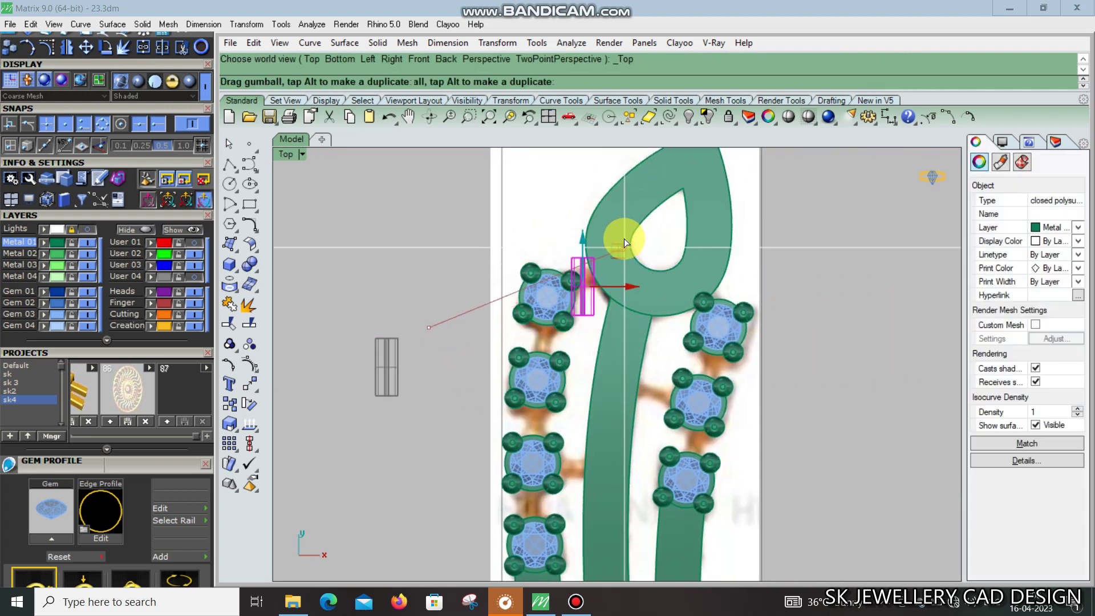
Rotate the bar about 115 degrees toward the stem and check it in Perspective
scroll(592, 270, up, 3)
right_drag(563, 295, 529, 376)
mouse_move(528, 401)
mouse_down()
mouse_move(633, 337)
mouse_move(532, 297)
mouse_move(559, 345)
mouse_up()
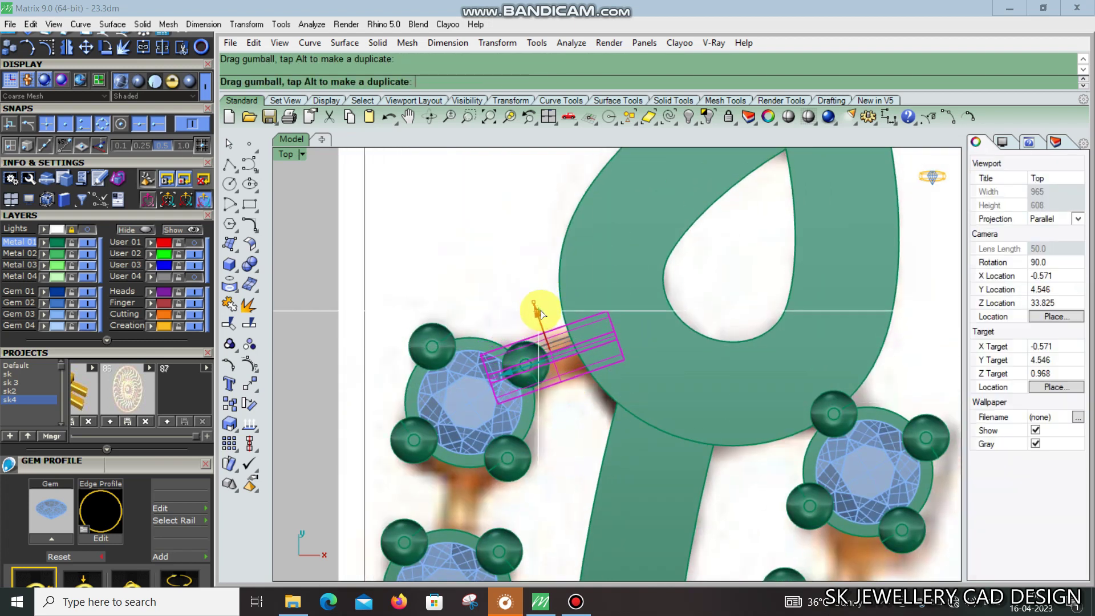
scroll(562, 345, down, 2)
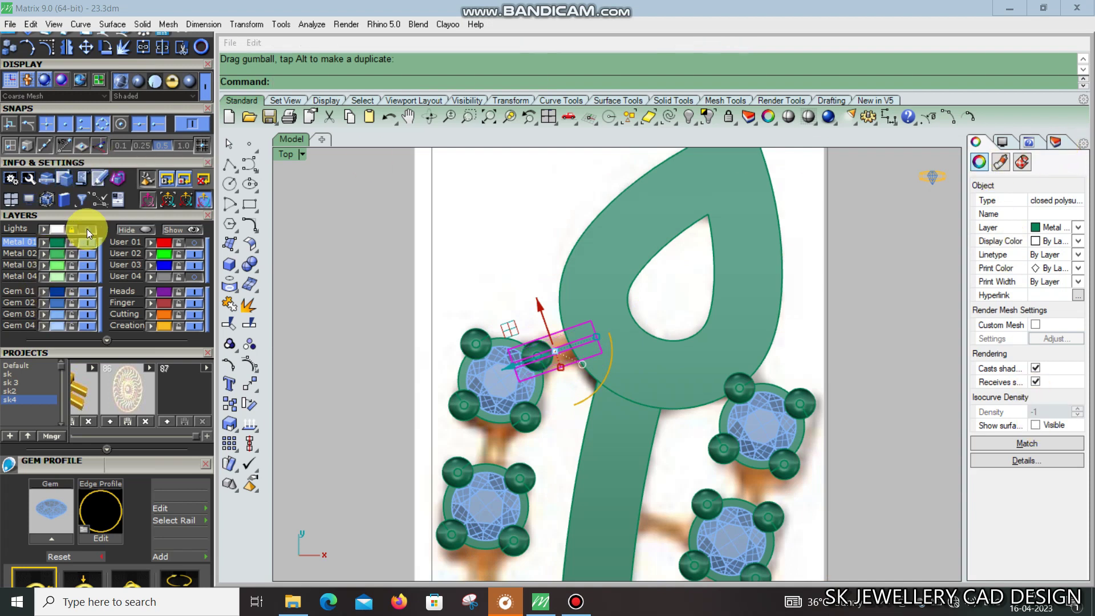
key(ctrl+F4)
mouse_move(655, 367)
right_down()
mouse_move(631, 386)
mouse_move(663, 367)
mouse_move(656, 459)
mouse_move(644, 454)
right_up()
click(638, 405)
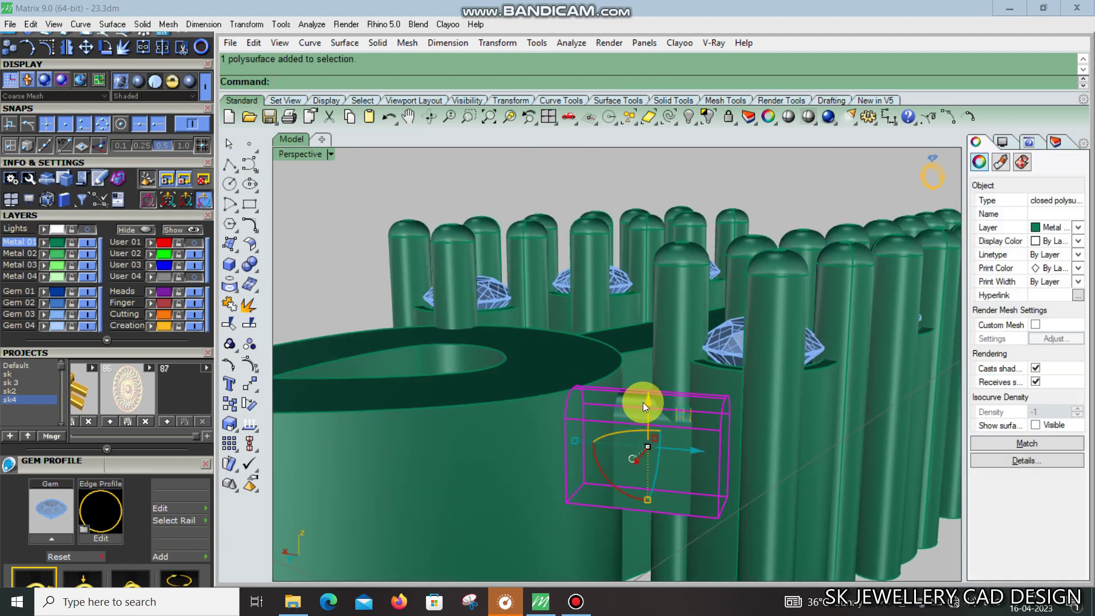
mouse_move(652, 394)
right_down()
mouse_move(633, 333)
mouse_move(645, 420)
right_up()
key(ctrl+F1)
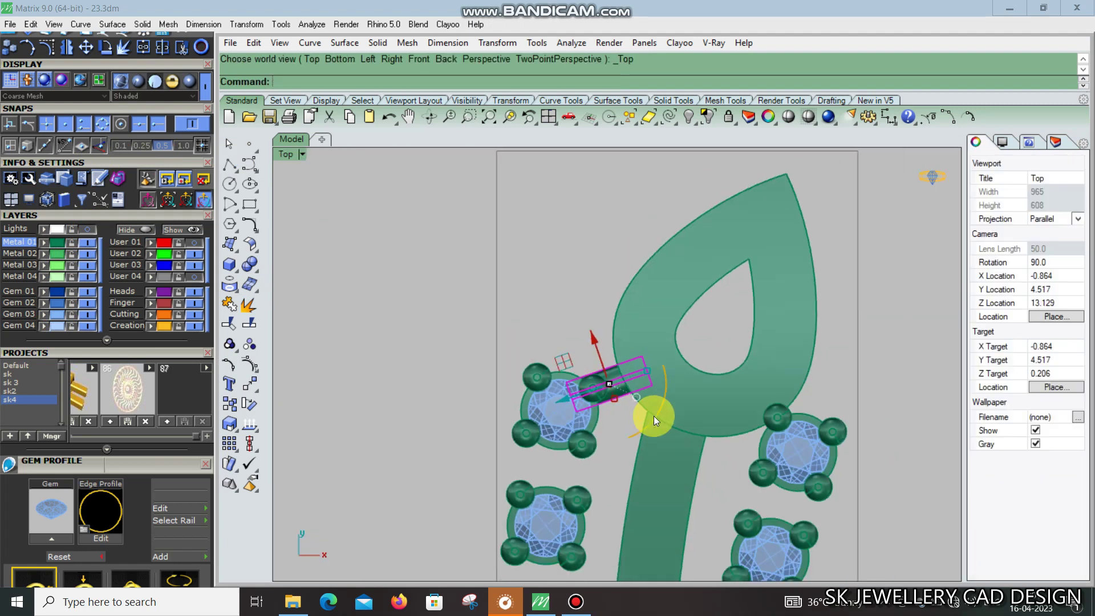
click(654, 416)
click(71, 232)
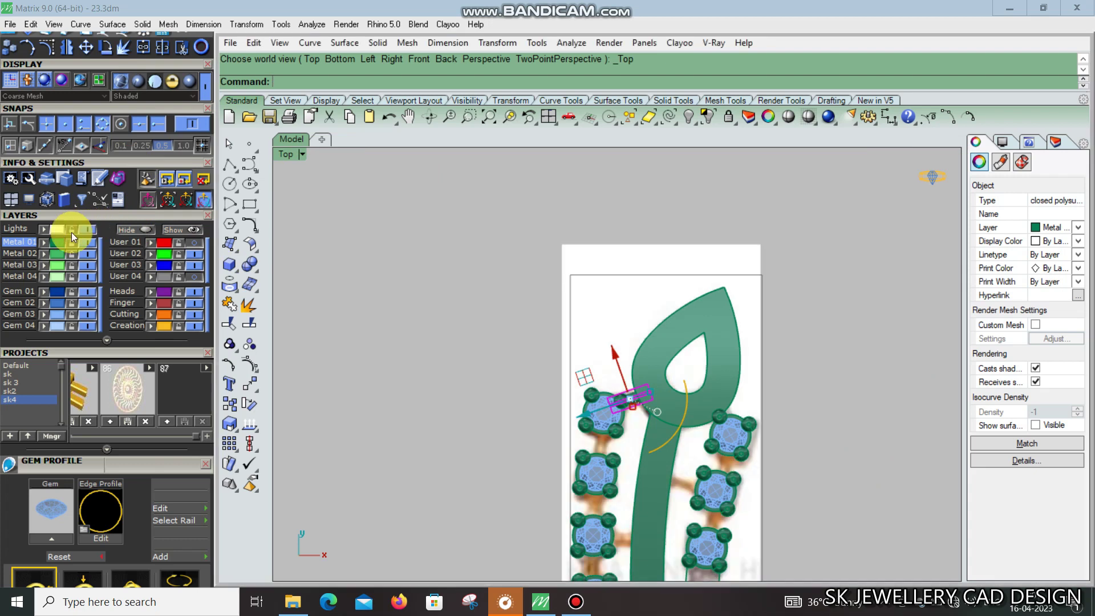
mouse_move(471, 321)
right_down()
mouse_move(485, 237)
mouse_move(454, 238)
right_up()
scroll(502, 245, down, 3)
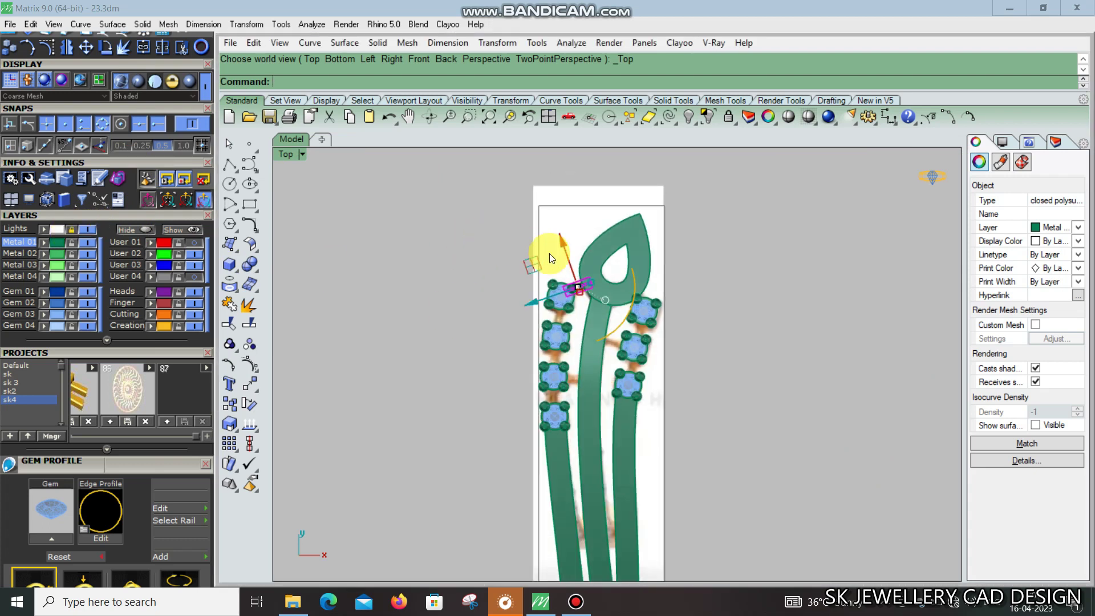
scroll(513, 296, up, 2)
Copy the bar and set the copy upright between the top two left gems
click(429, 290)
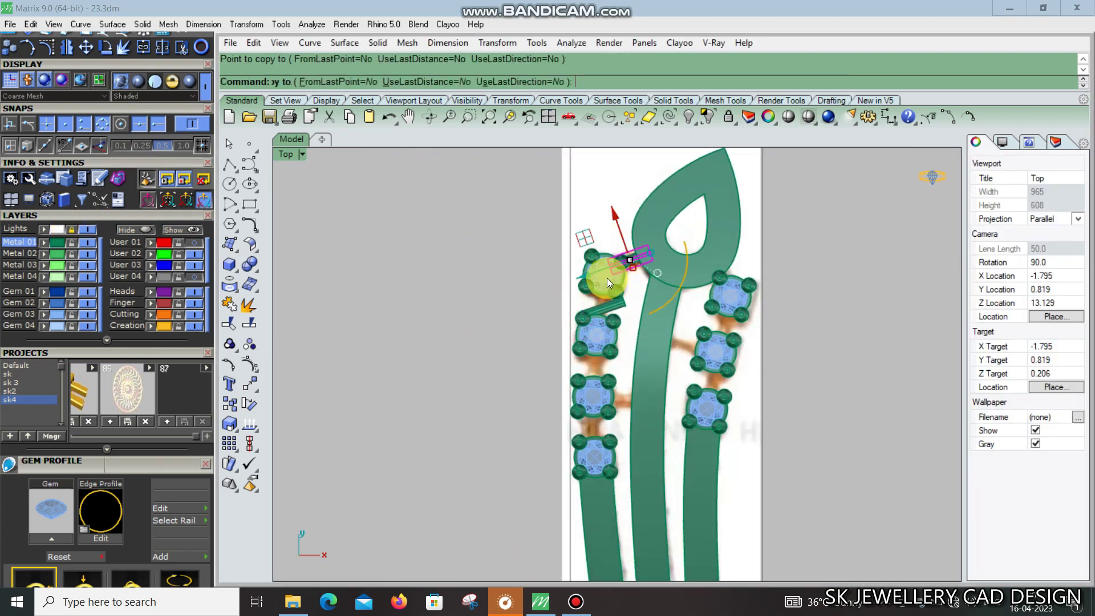
scroll(605, 282, up, 3)
key(Return)
click(600, 285)
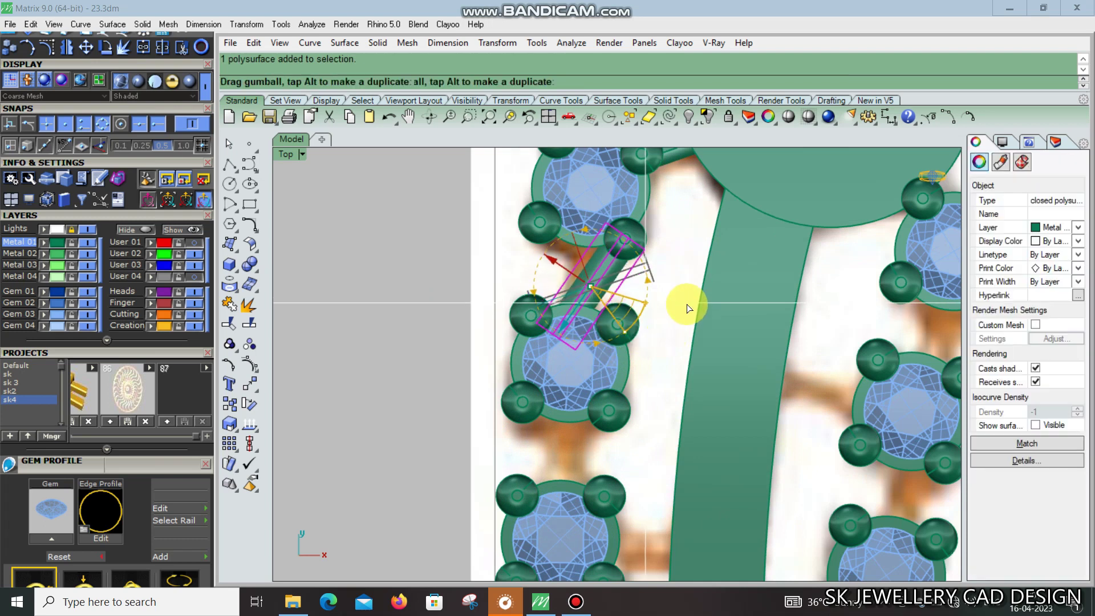
drag(701, 272, 534, 281)
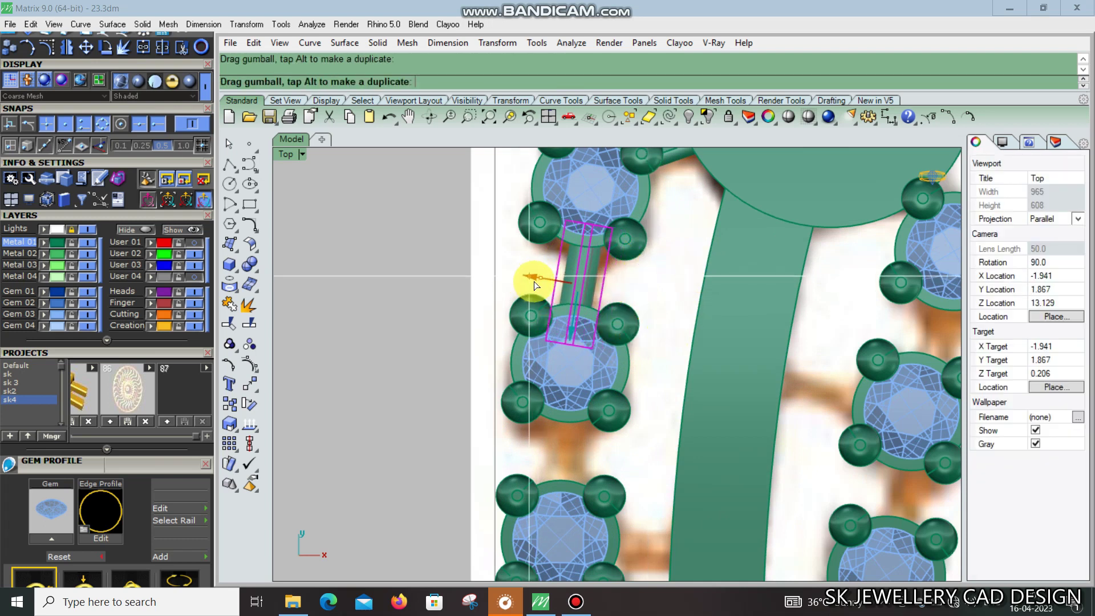
mouse_move(637, 286)
mouse_down()
mouse_move(648, 282)
mouse_move(534, 273)
mouse_up()
scroll(508, 289, down, 2)
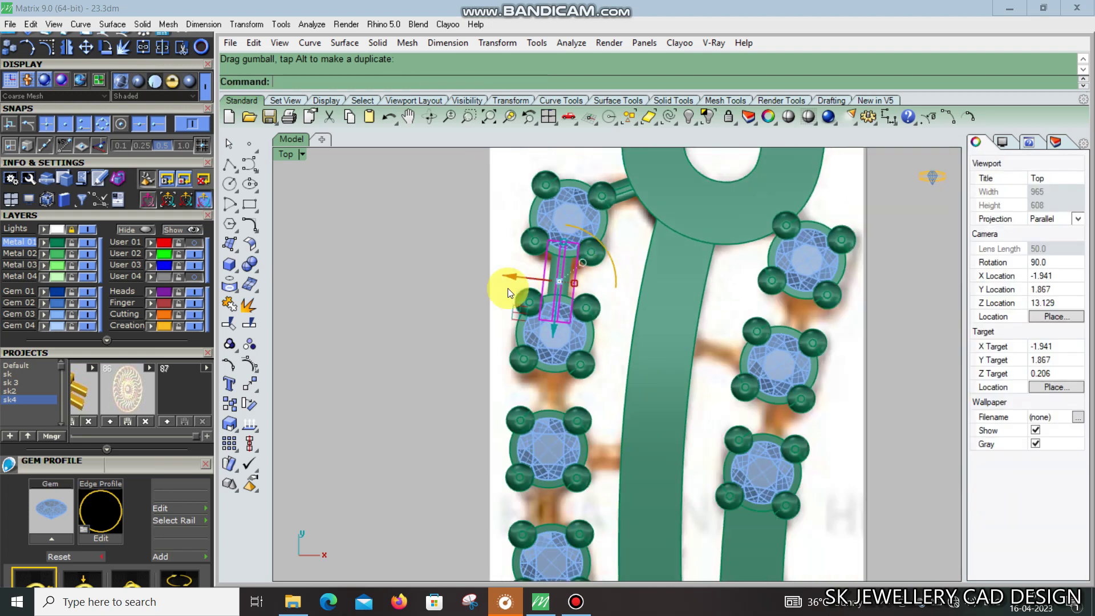
right_drag(508, 288, 561, 232)
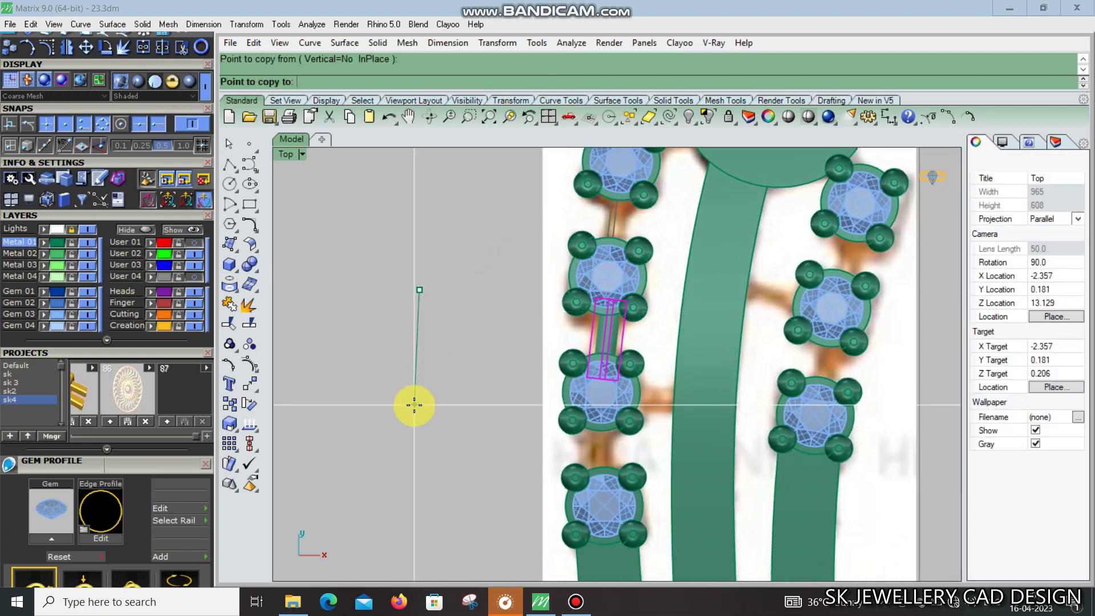
Place more bar copies between the lower left gems and rotate them upright
scroll(619, 323, up, 2)
key(Escape)
click(618, 355)
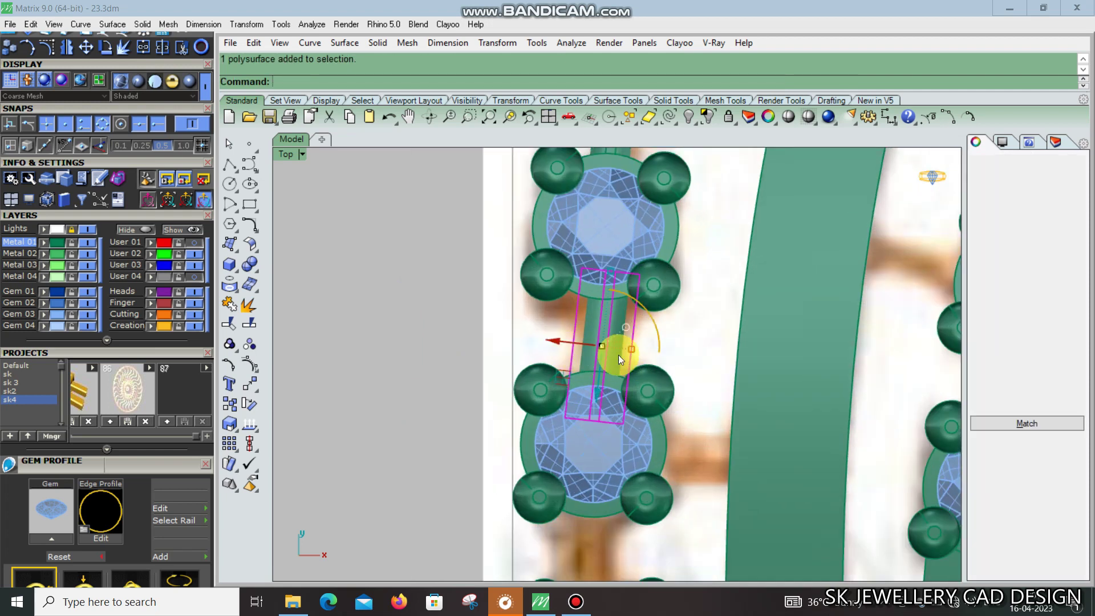
drag(567, 340, 552, 350)
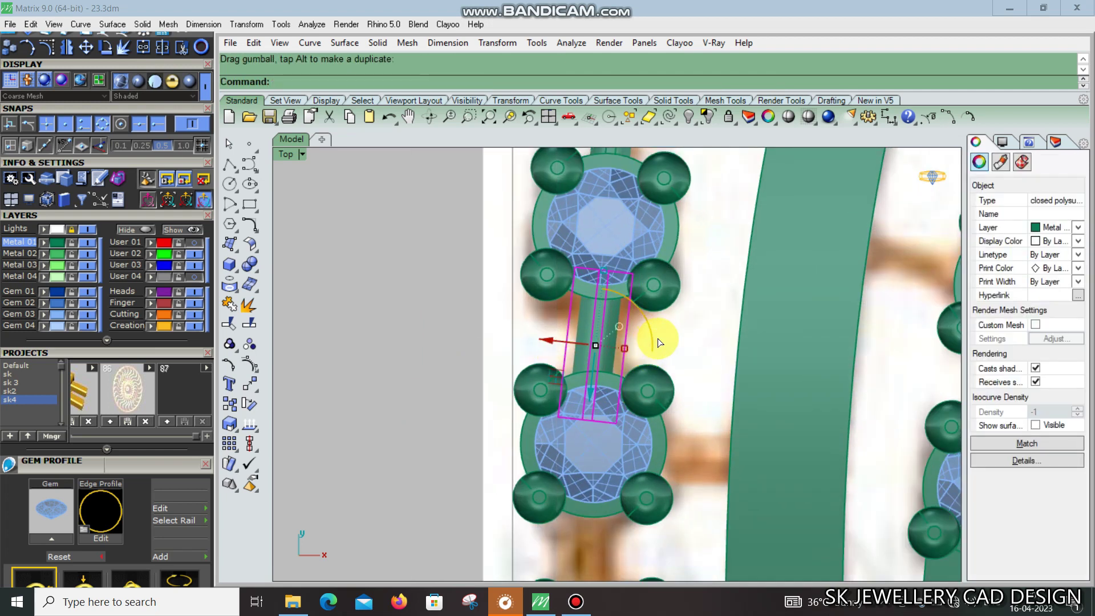
scroll(656, 347, down, 3)
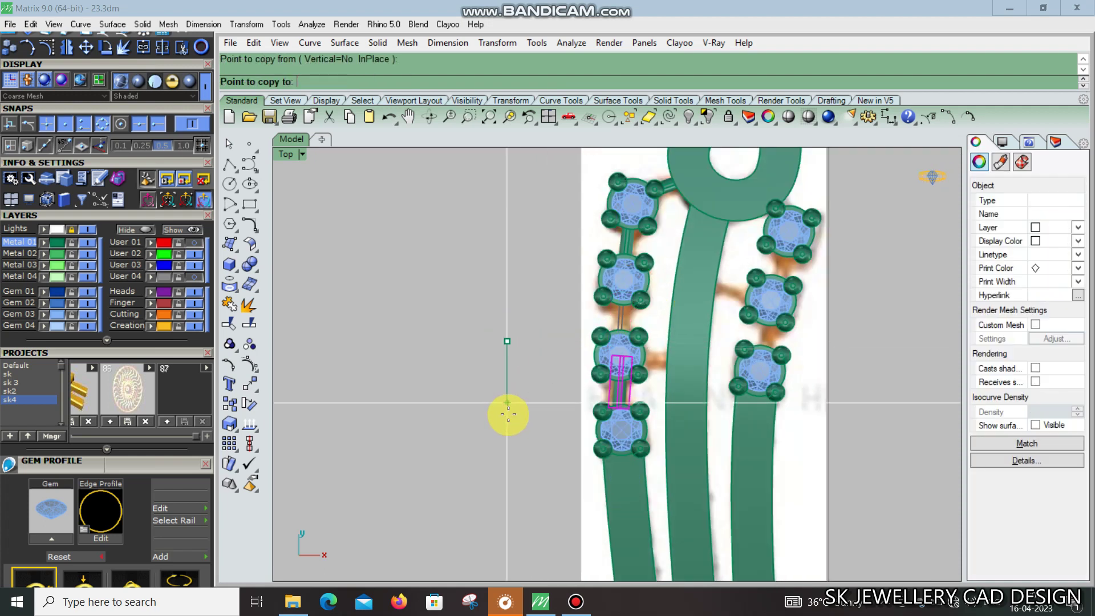
click(506, 415)
key(Return)
scroll(611, 396, up, 3)
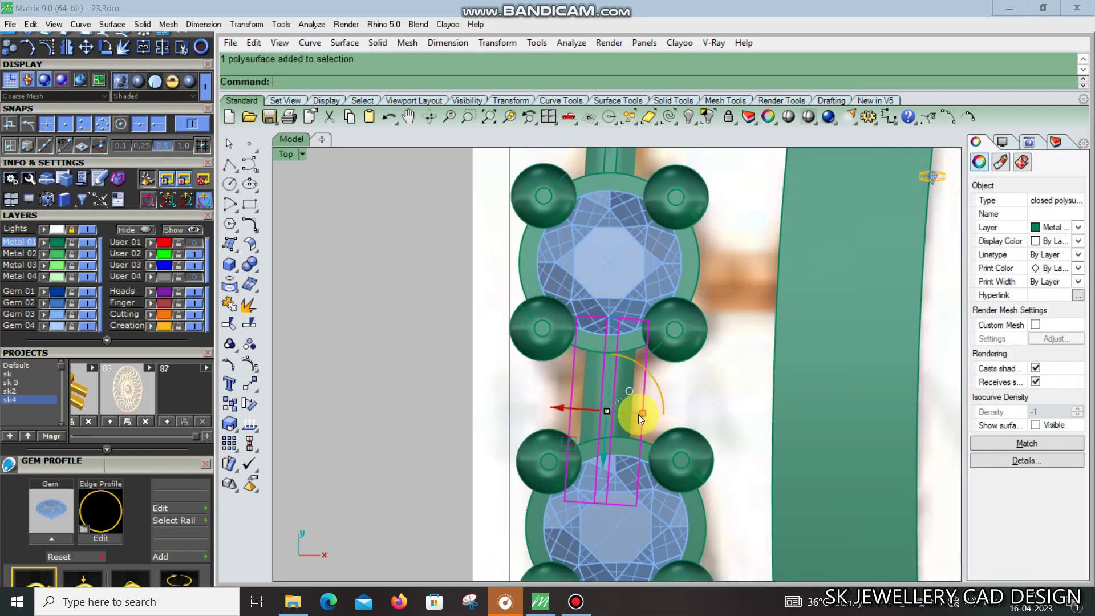
drag(665, 406, 584, 409)
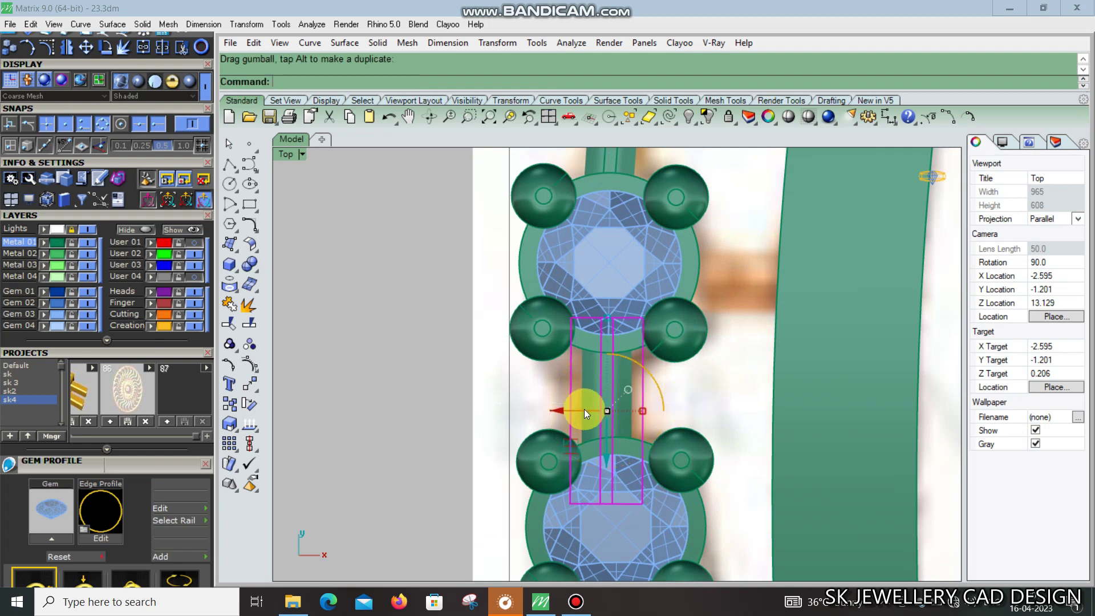
Copy a connector bar between the right-hand gems and rotate it to follow them
key(Escape)
scroll(559, 415, down, 3)
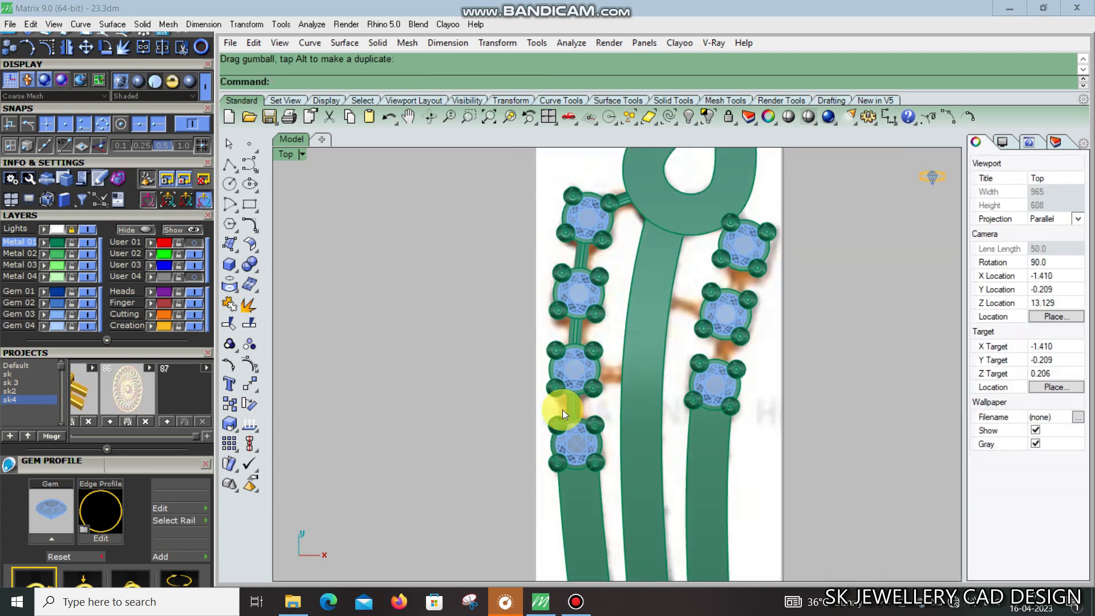
scroll(607, 399, up, 3)
click(567, 410)
key(Return)
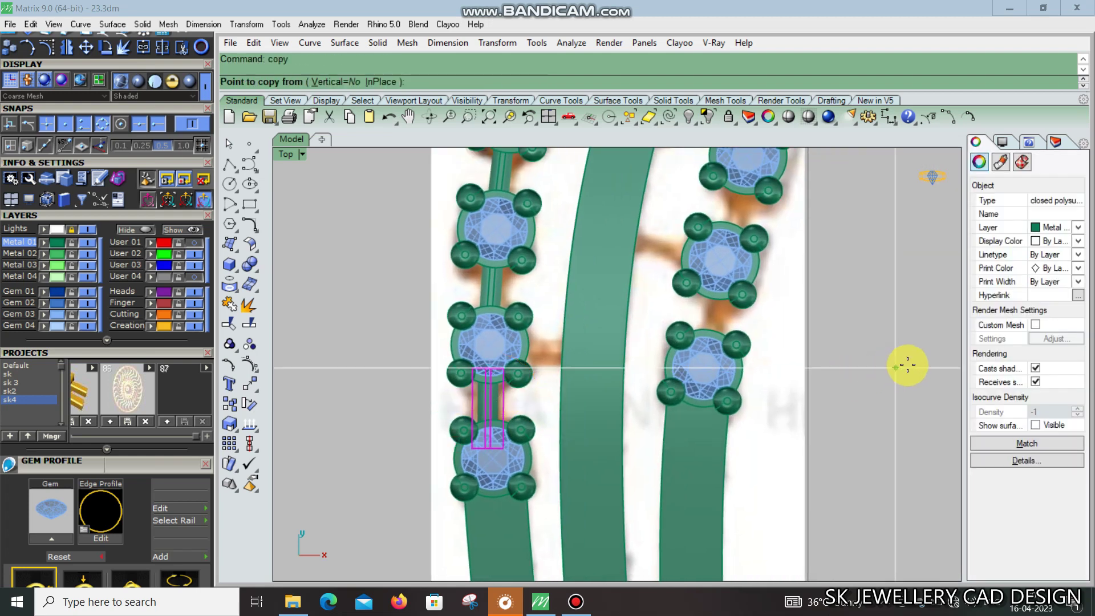
right_drag(908, 364, 710, 436)
click(711, 438)
click(936, 353)
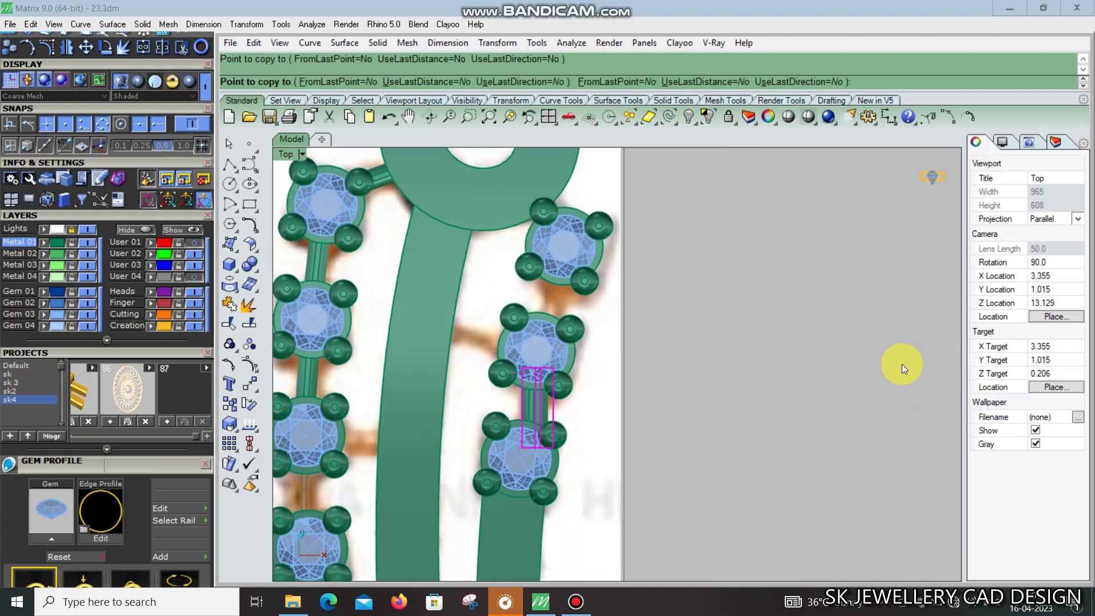
click(577, 602)
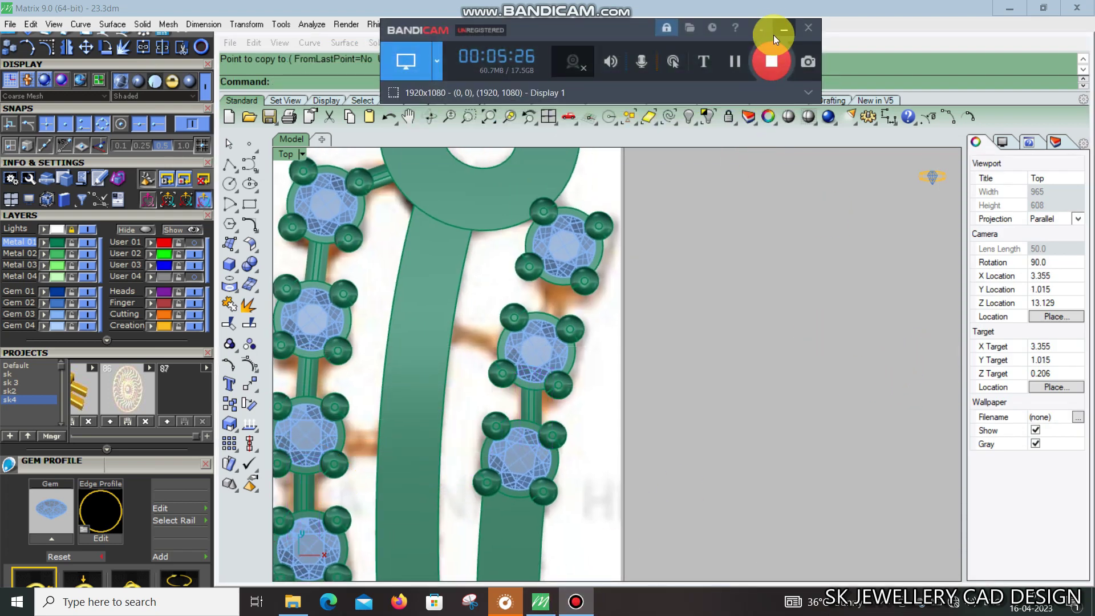
click(537, 417)
scroll(539, 421, up, 5)
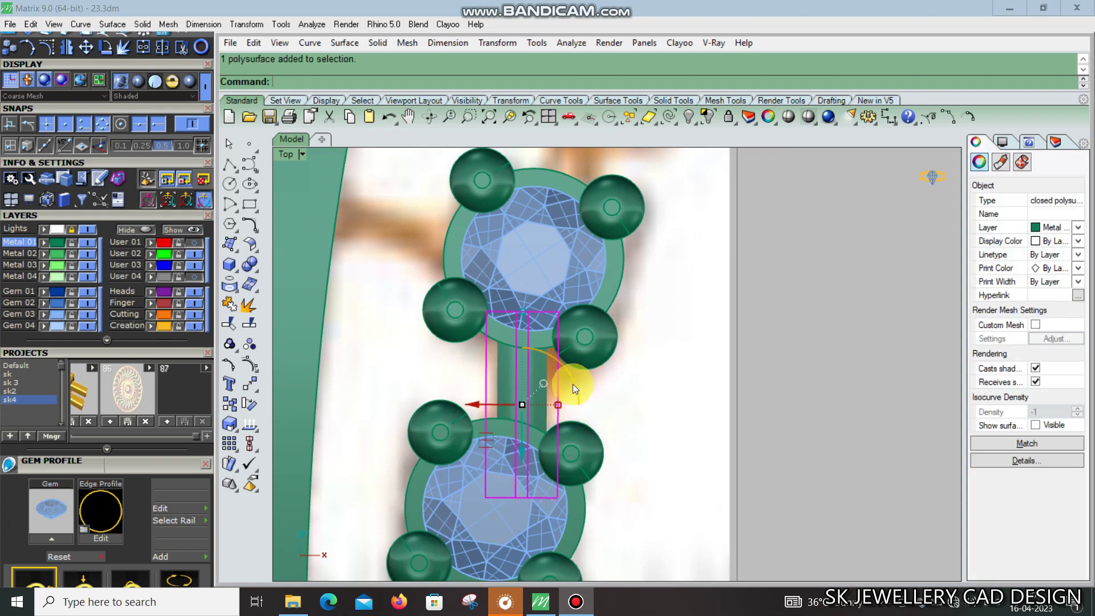
drag(588, 402, 583, 389)
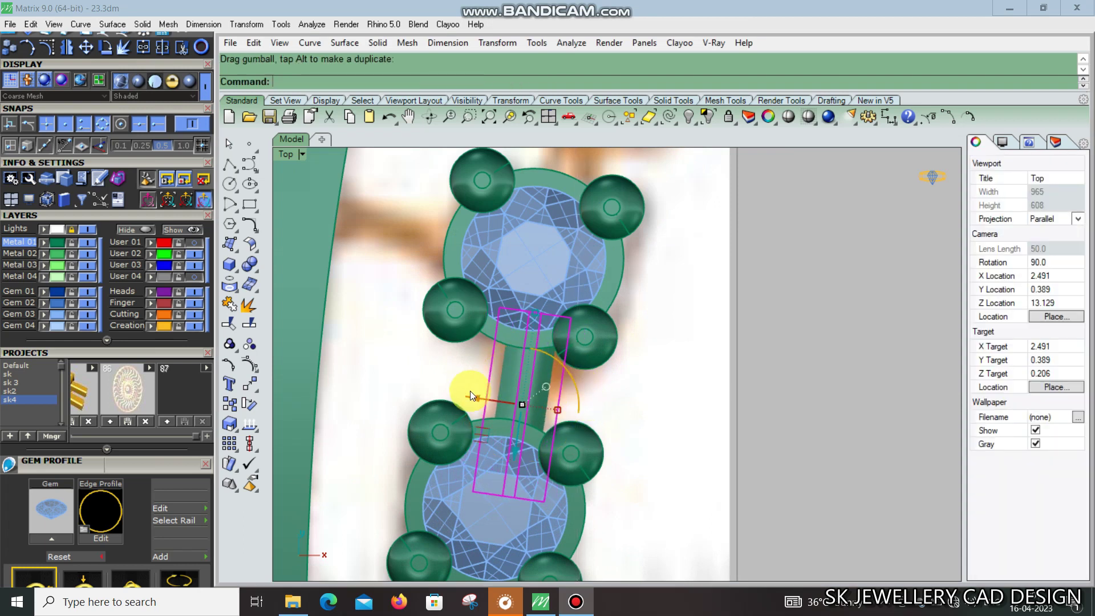
Add another bar between the upper right gems and angle it to line up
scroll(560, 436, down, 3)
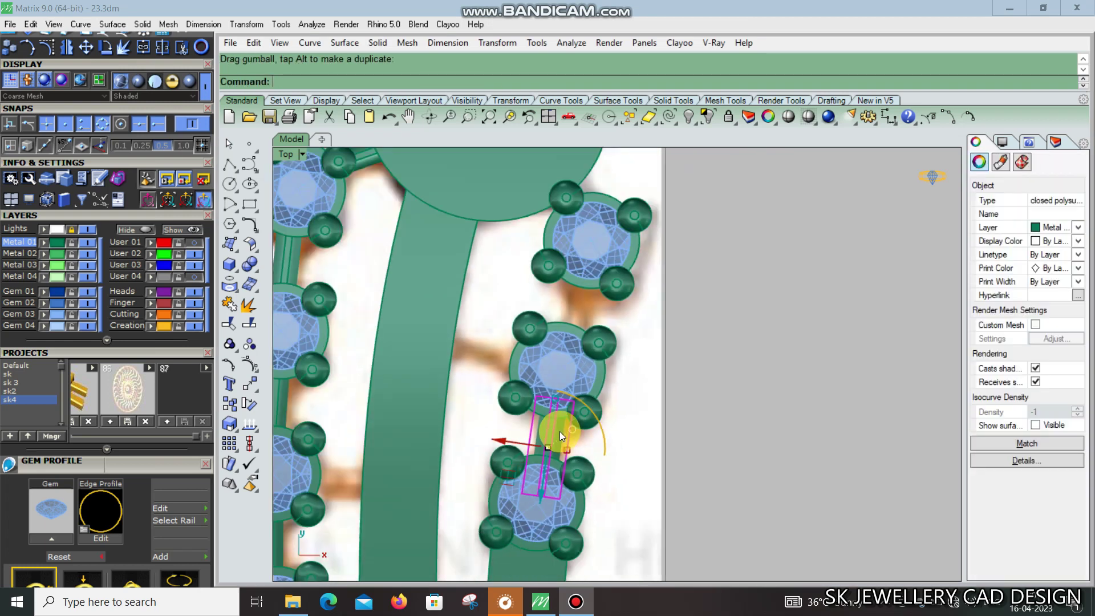
right_drag(781, 375, 733, 384)
click(736, 351)
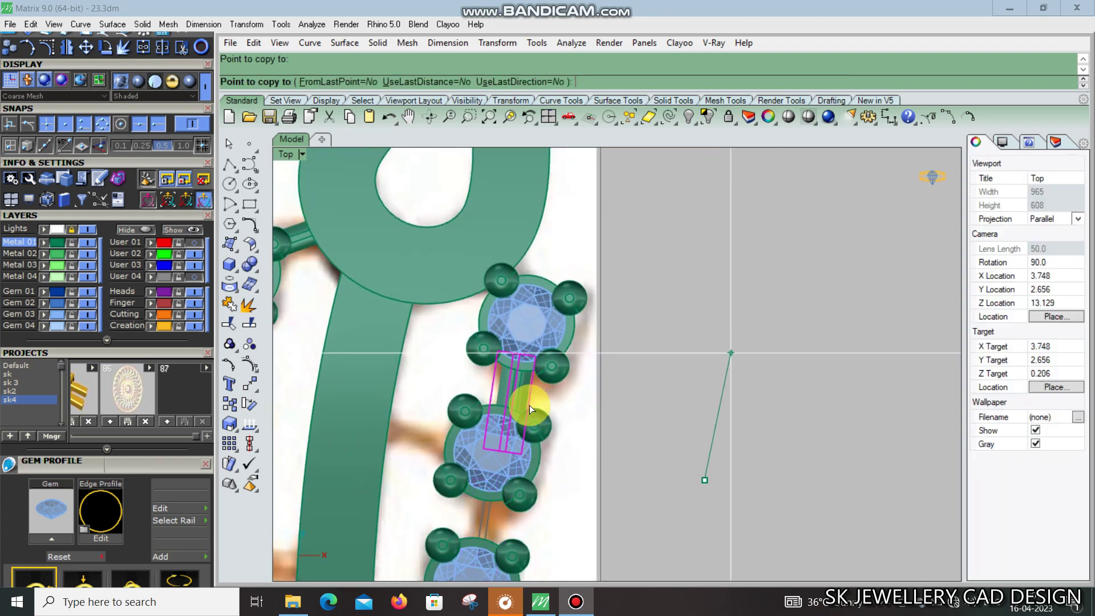
mouse_move(561, 394)
mouse_down()
mouse_move(574, 399)
mouse_move(456, 393)
mouse_up()
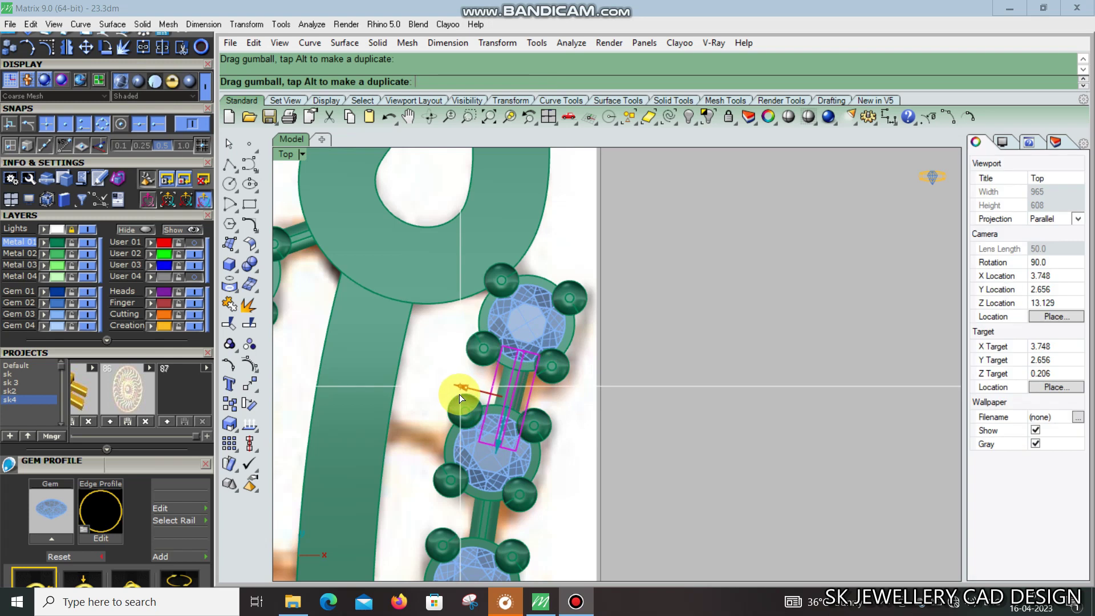
scroll(489, 443, up, 2)
drag(491, 444, 493, 436)
drag(573, 402, 571, 399)
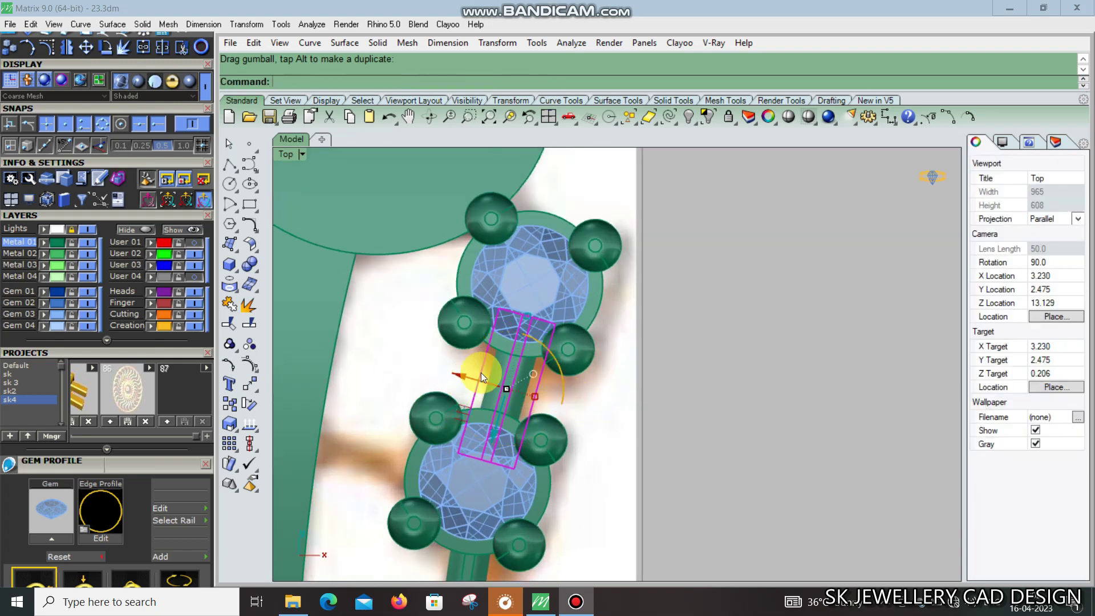
scroll(485, 405, down, 3)
scroll(577, 340, up, 2)
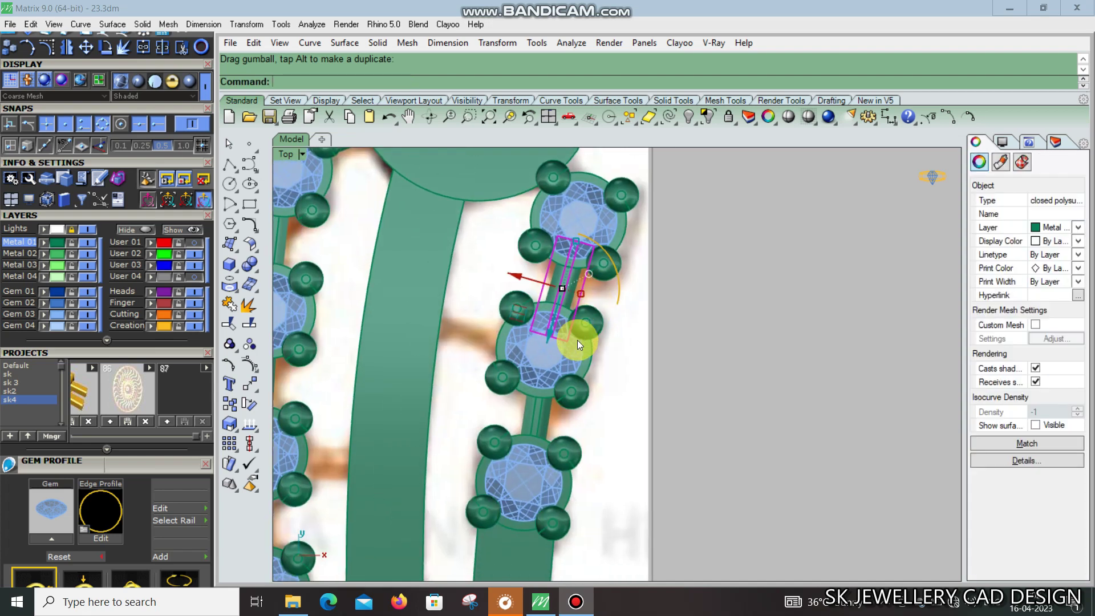
Move a connector bar up so it meets the upper gem setting
click(631, 293)
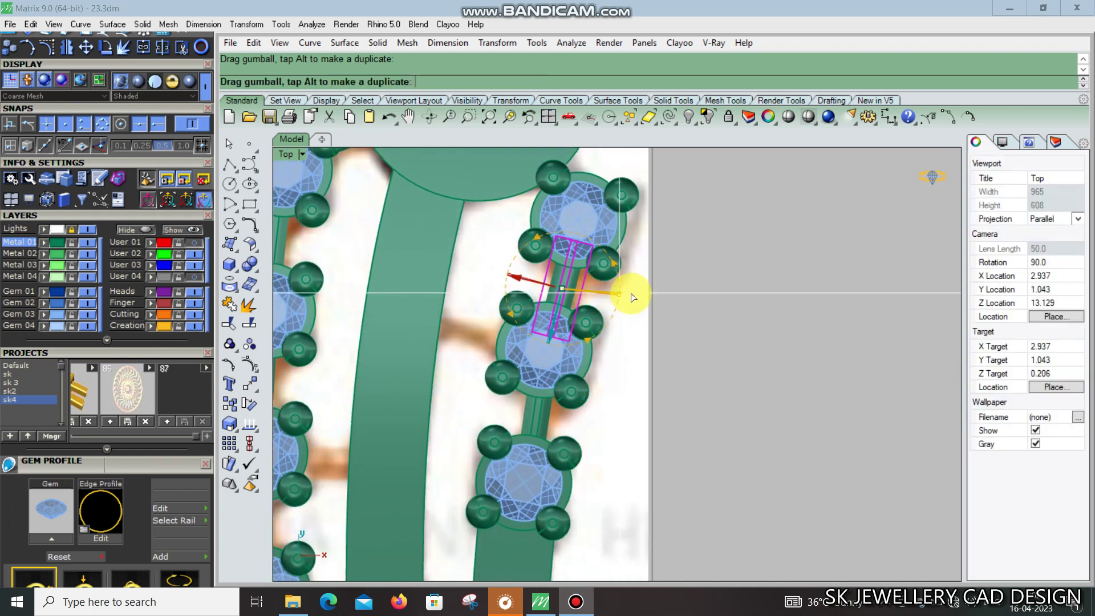
click(541, 402)
scroll(541, 410, up, 3)
click(541, 422)
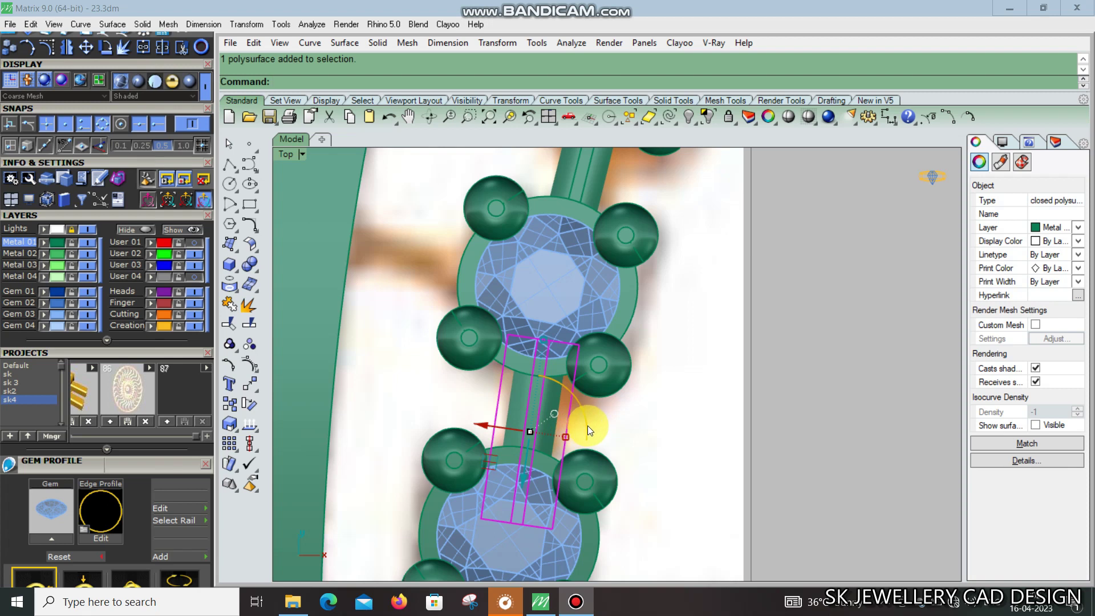
drag(587, 425, 589, 426)
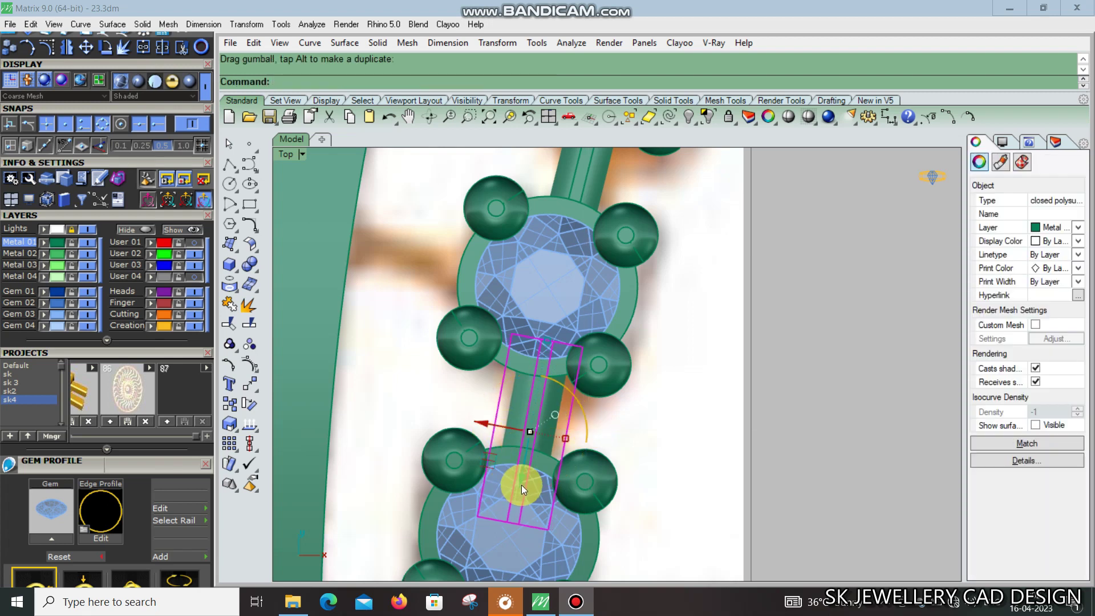
drag(521, 486, 495, 434)
key(Escape)
scroll(603, 415, down, 3)
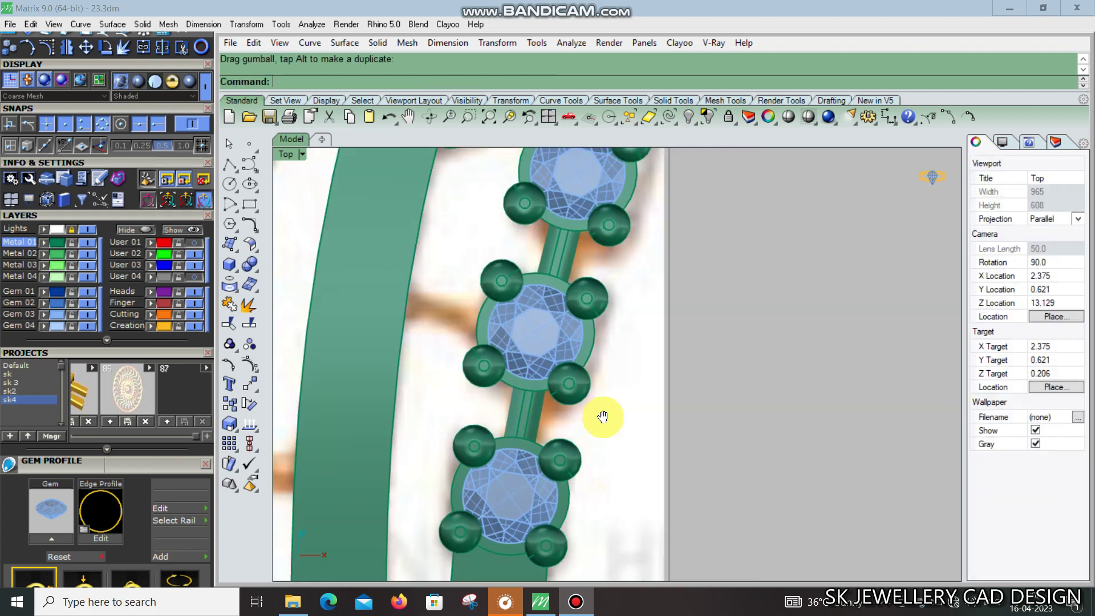
scroll(604, 415, down, 3)
scroll(604, 415, up, 2)
scroll(618, 407, up, 2)
Copy a bar onto the central stem and rotate it toward the gem
click(631, 416)
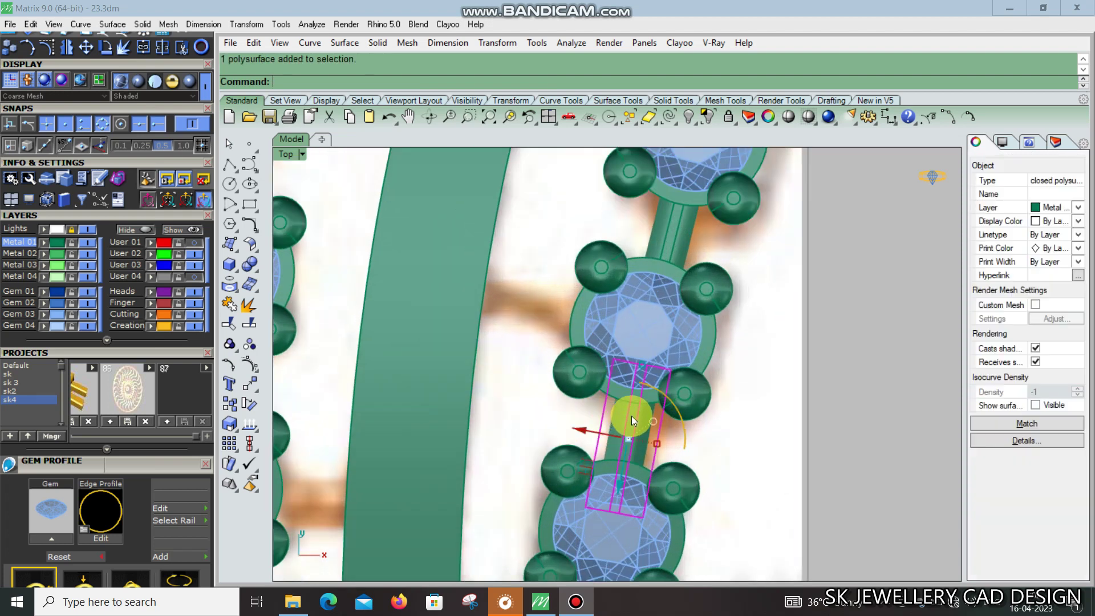
scroll(758, 446, up, 2)
text(copy)
key(Return)
click(768, 344)
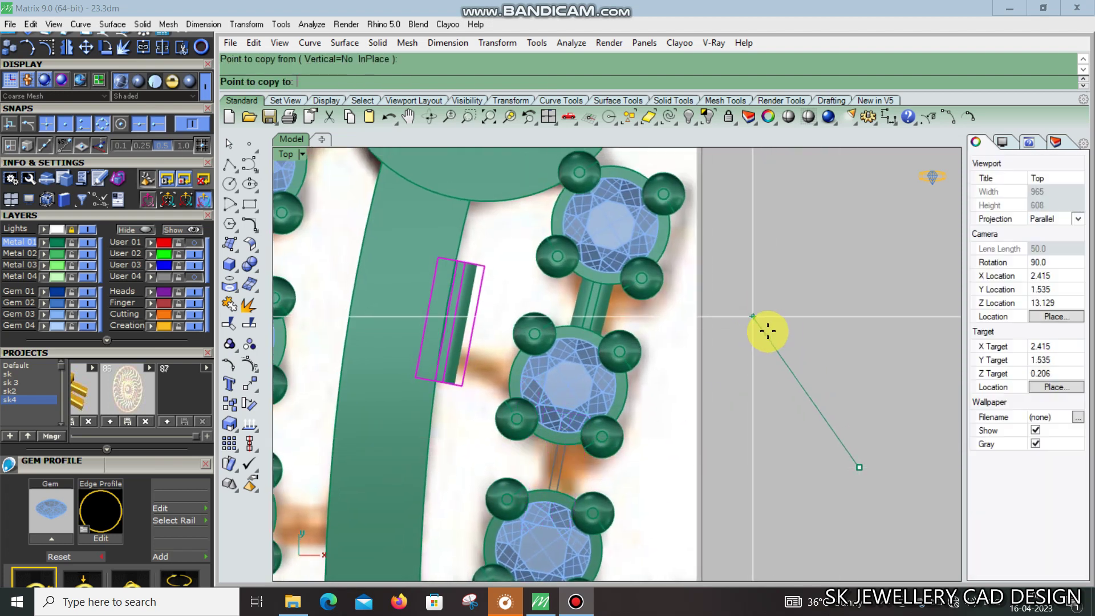
click(599, 342)
key(Return)
click(478, 353)
mouse_move(525, 319)
mouse_down()
mouse_move(512, 221)
mouse_move(475, 358)
mouse_up()
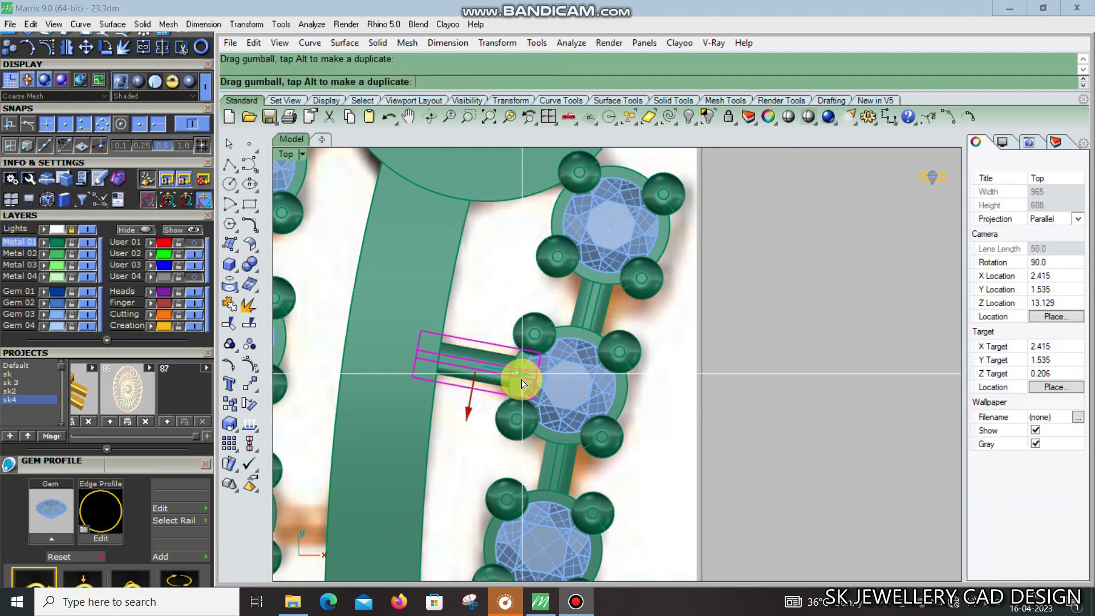
Add a near-horizontal bar joining a lower gem setting to the stem, then view in Perspective
scroll(521, 379, down, 5)
scroll(533, 353, down, 2)
right_click(727, 332)
key(BackSpace)
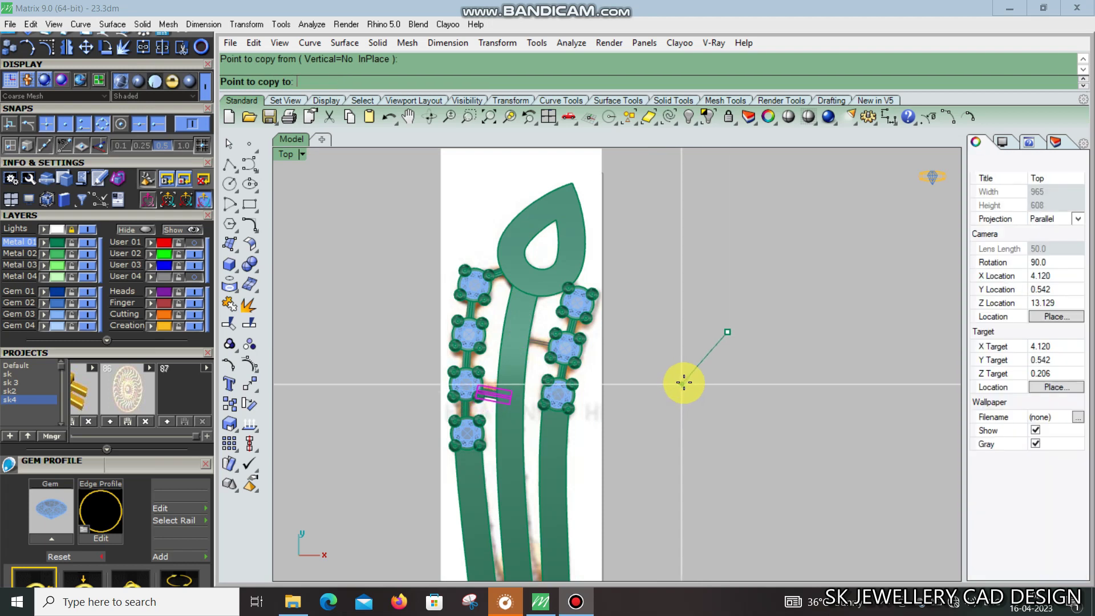
click(485, 371)
scroll(500, 399, up, 5)
click(490, 443)
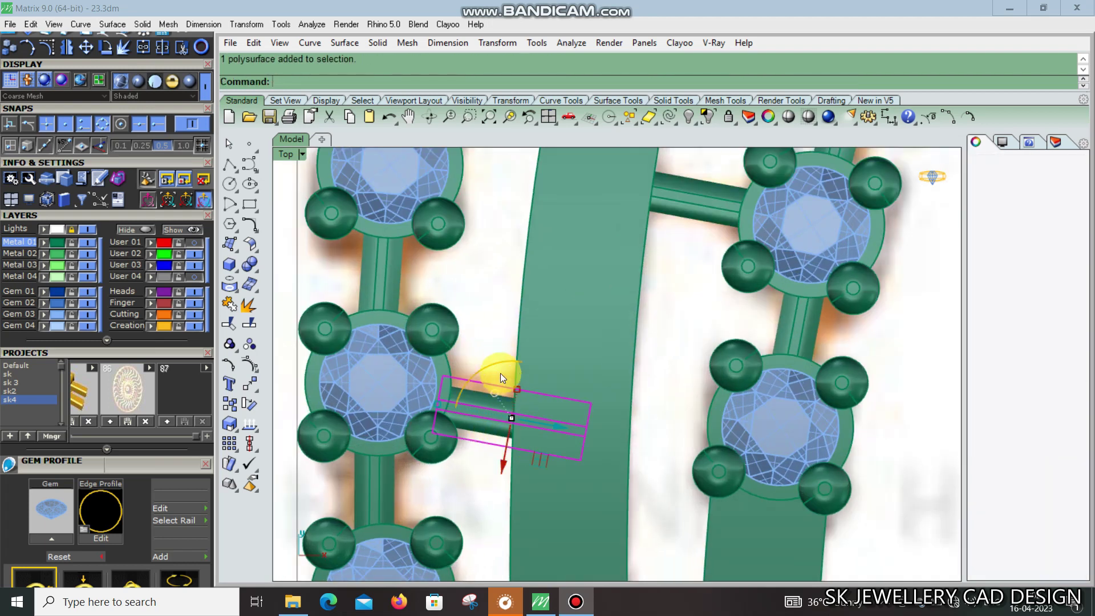
drag(498, 353, 488, 351)
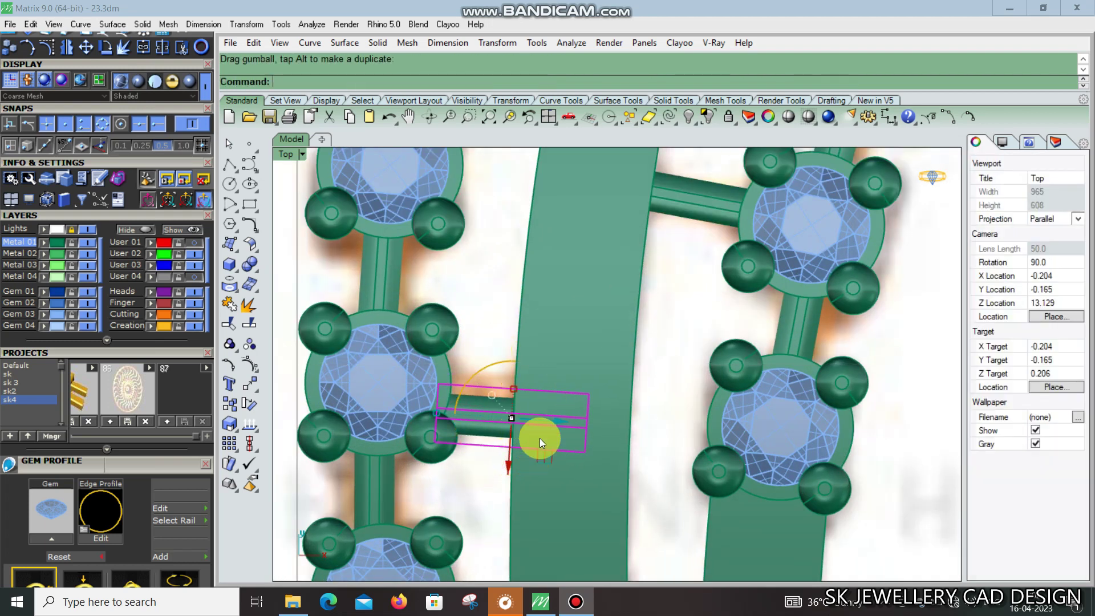
drag(529, 431, 522, 432)
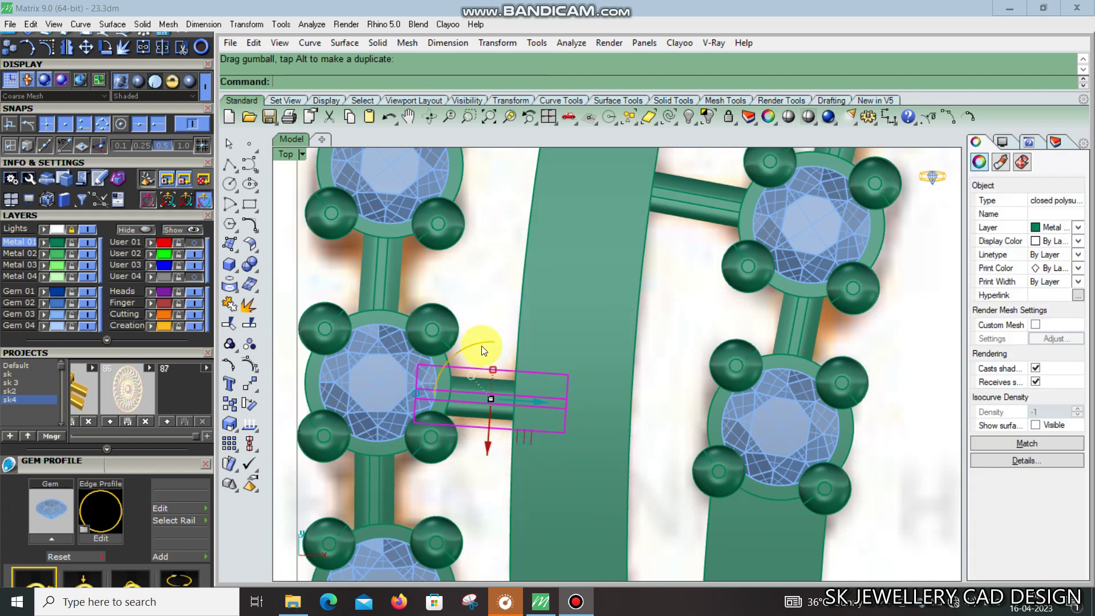
drag(477, 345, 482, 352)
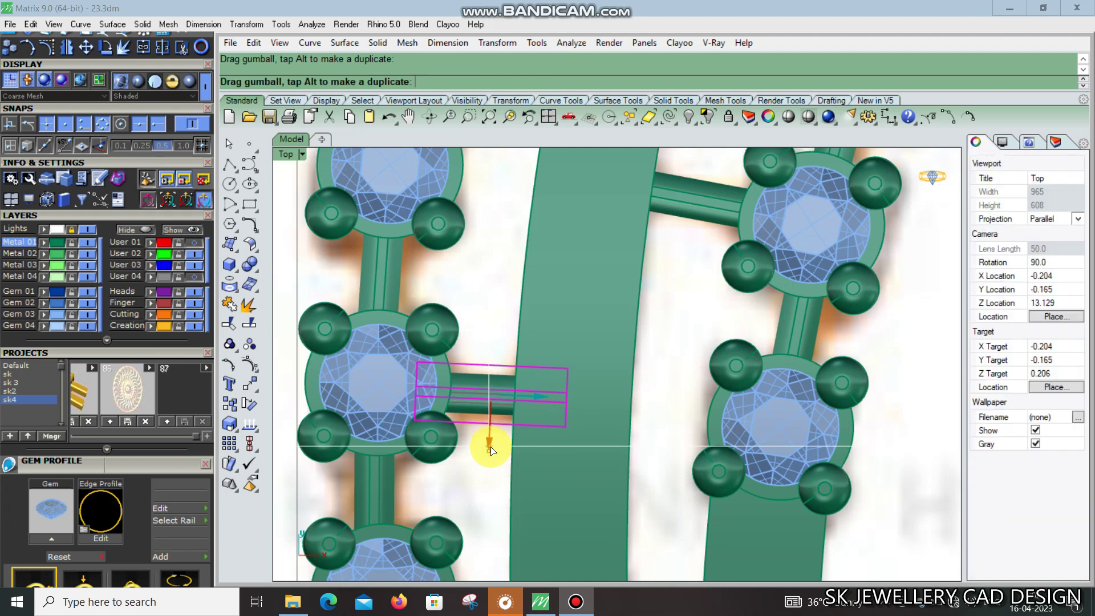
scroll(637, 385, down, 5)
key(ctrl+F4)
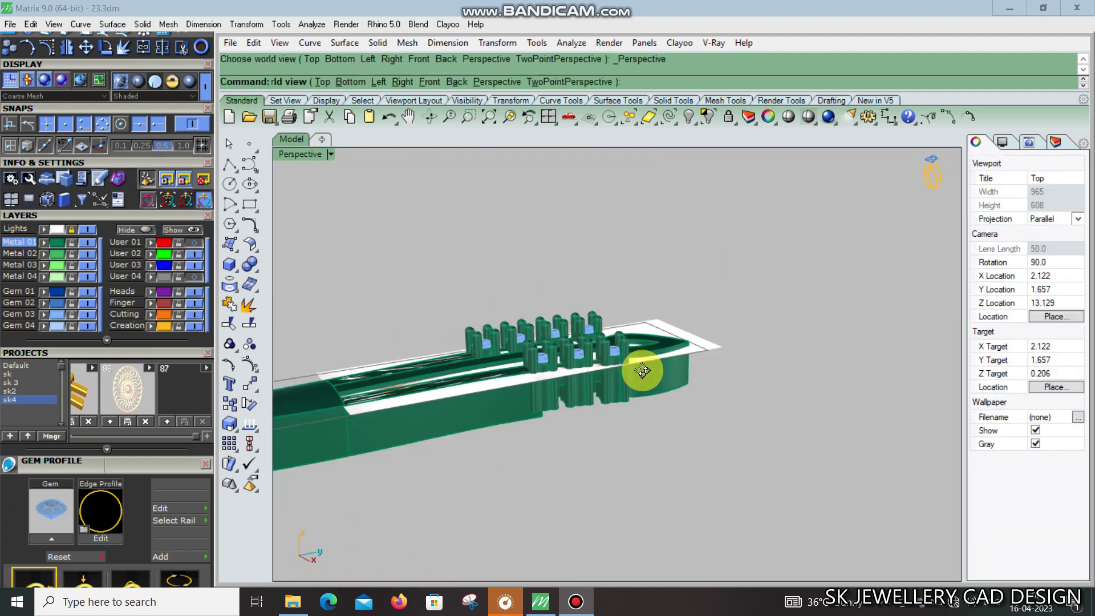
right_drag(637, 372, 666, 402)
click(86, 228)
scroll(480, 272, down, 3)
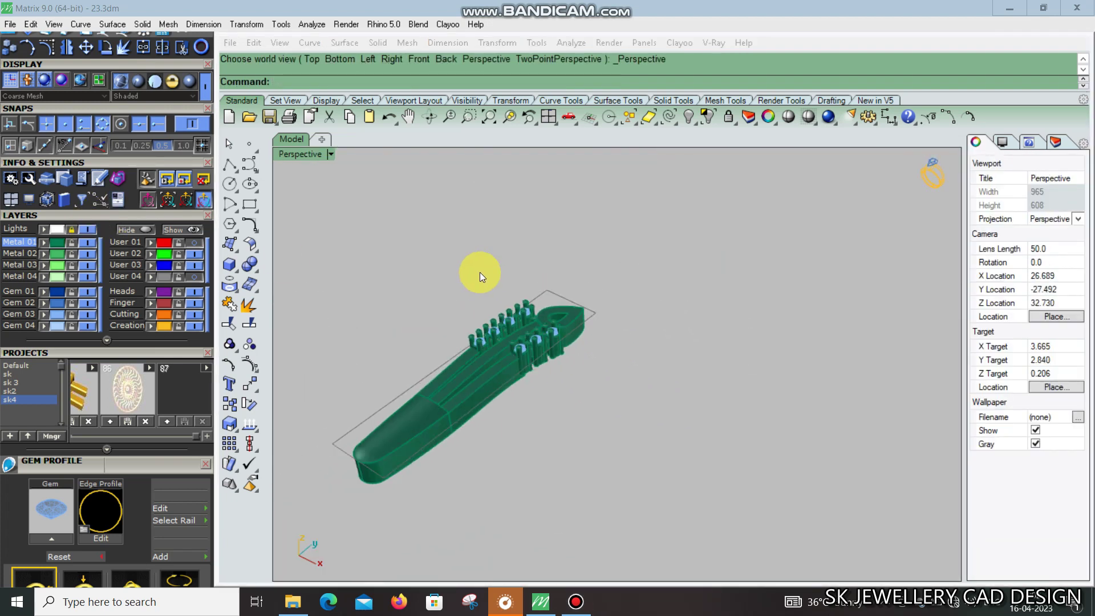
right_drag(480, 273, 511, 385)
scroll(583, 311, up, 3)
mouse_move(584, 310)
right_down()
mouse_move(611, 264)
mouse_move(697, 354)
mouse_move(679, 428)
mouse_move(371, 301)
mouse_move(327, 498)
mouse_move(362, 191)
mouse_move(386, 286)
mouse_move(508, 326)
right_up()
key(ctrl+F1)
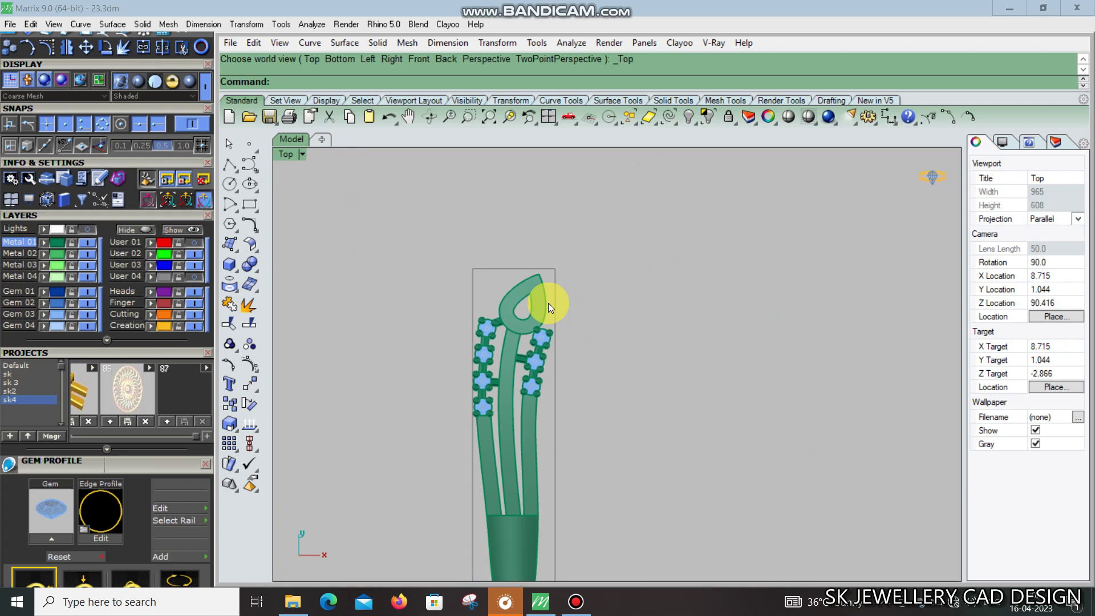
click(516, 334)
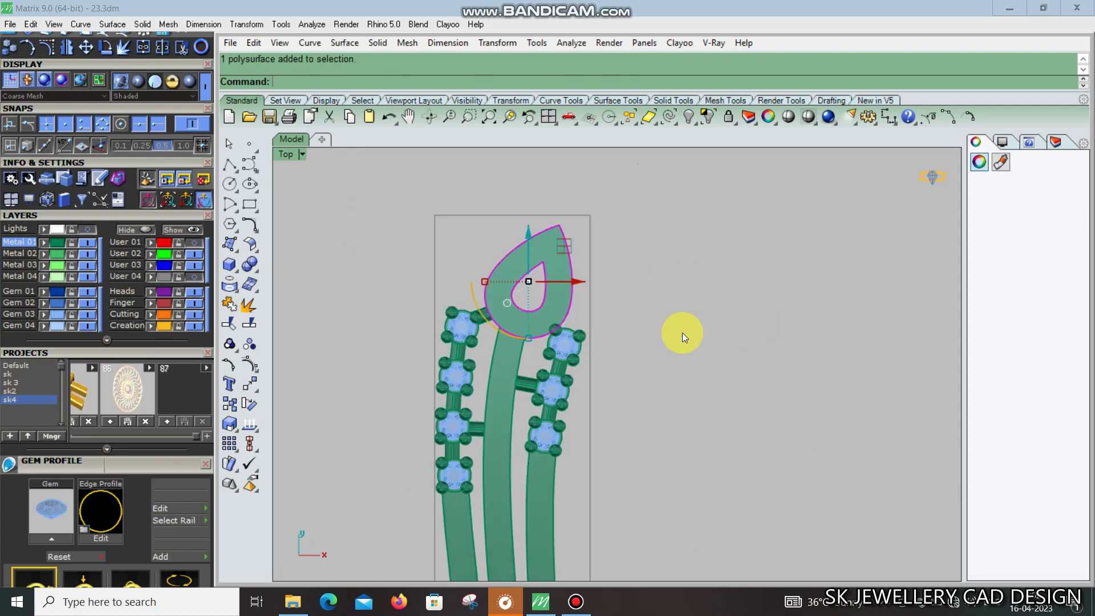
click(682, 334)
key(ctrl+F3)
mouse_move(504, 410)
right_down()
mouse_move(599, 367)
mouse_move(669, 515)
mouse_move(745, 496)
mouse_move(716, 284)
mouse_move(636, 362)
mouse_move(528, 380)
mouse_move(418, 357)
mouse_move(470, 466)
mouse_move(530, 513)
mouse_move(662, 502)
mouse_move(689, 487)
right_up()
key(ctrl+F1)
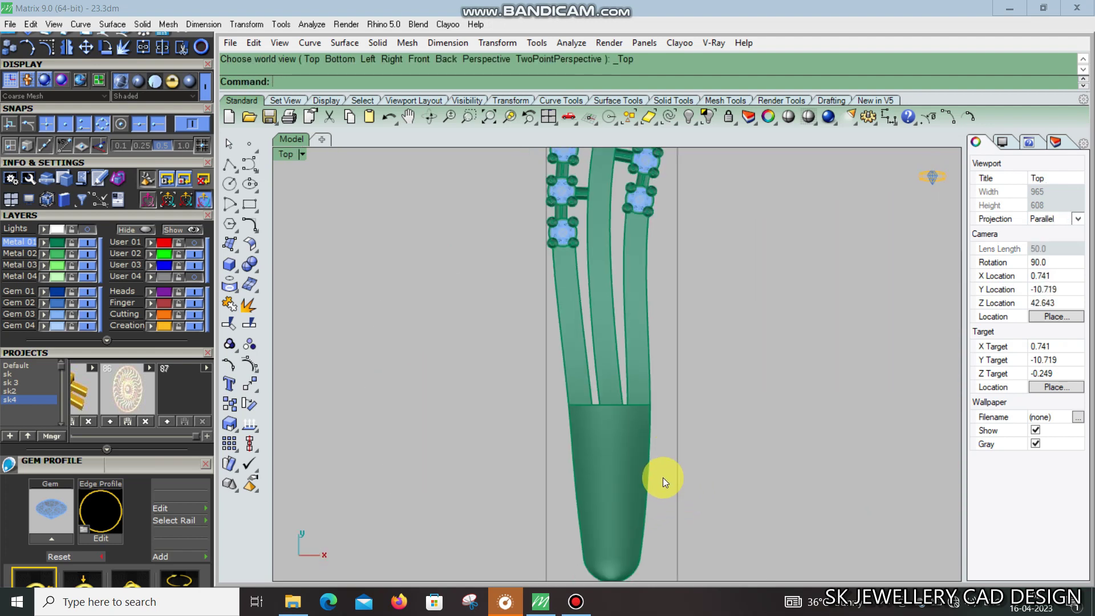
right_drag(660, 440, 638, 563)
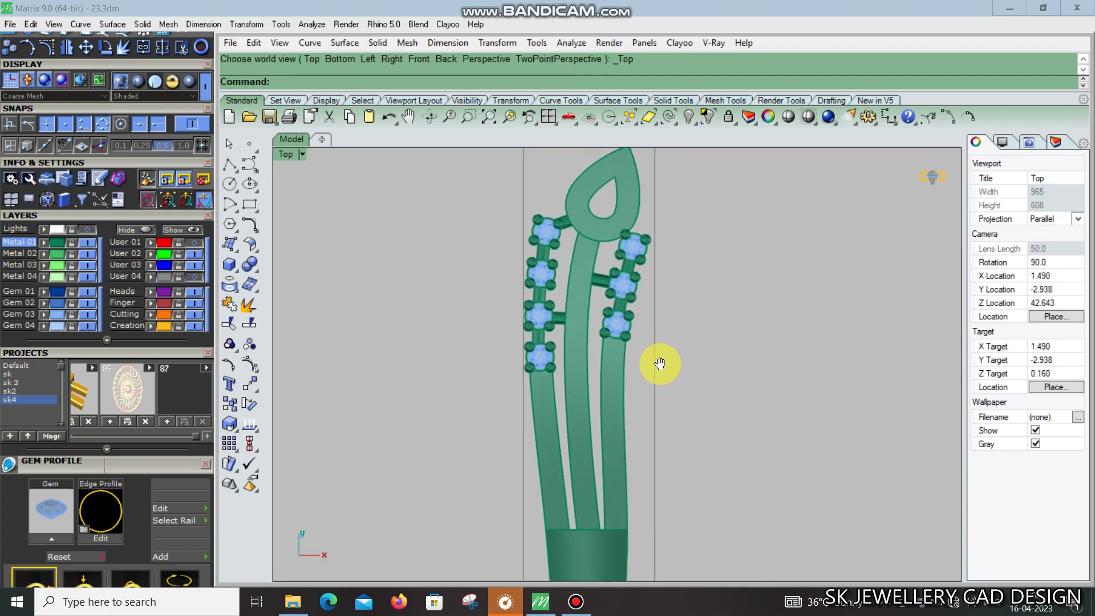
right_drag(660, 364, 667, 400)
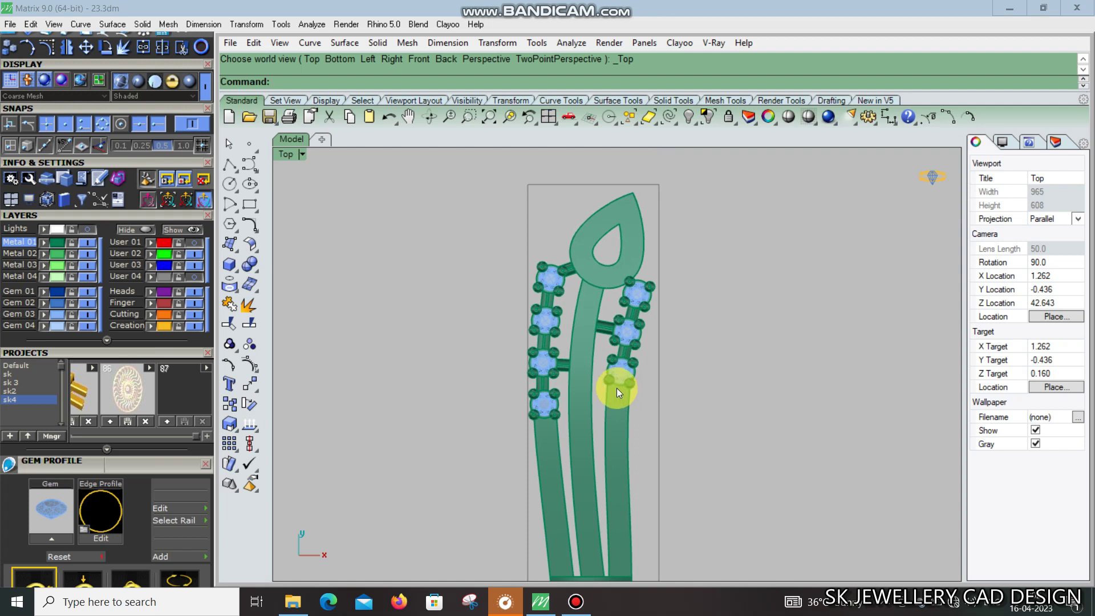
right_drag(645, 249, 607, 302)
key(ctrl+F4)
key(ctrl+F1)
key(ctrl+F4)
right_drag(517, 384, 625, 426)
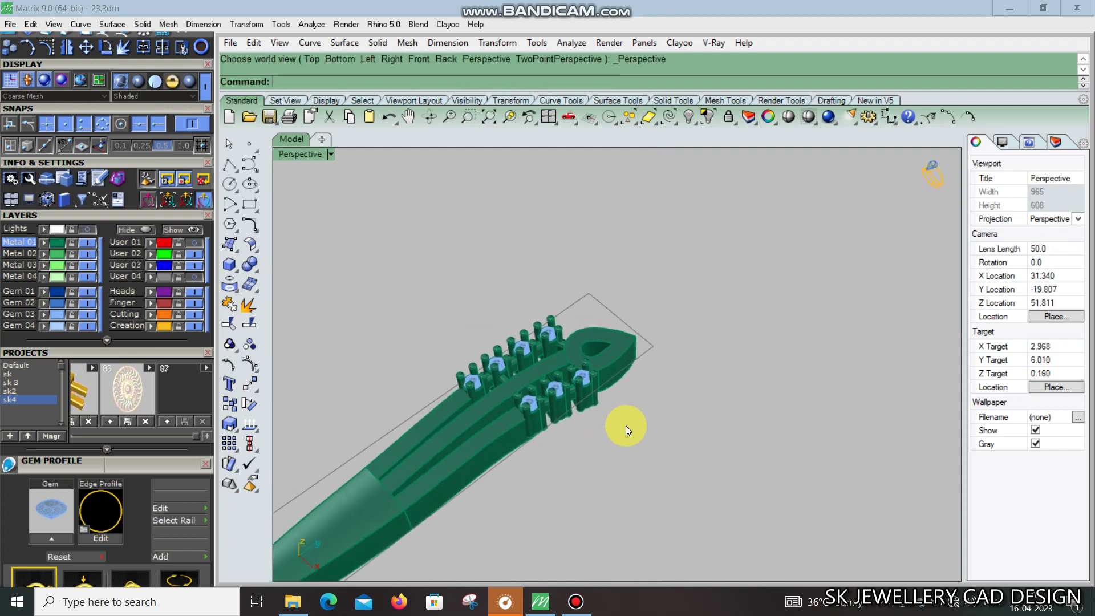
key(ctrl+F1)
click(608, 327)
Start Gem on Surface with gem scale 1.1, spacing 0.15 and snapping to existing gems
right_click(608, 327)
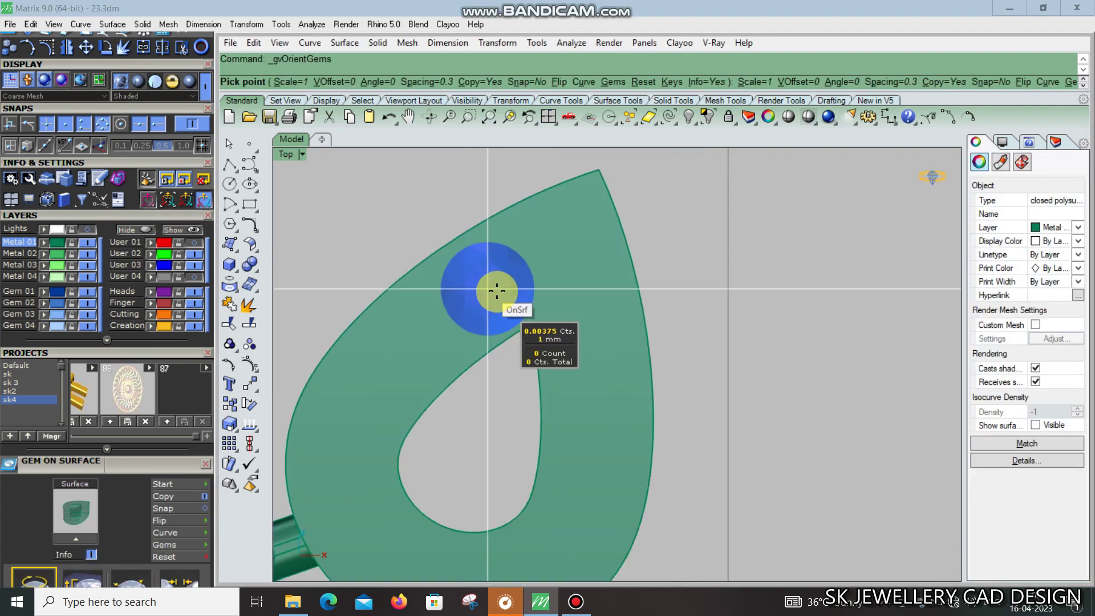
scroll(511, 455, up, 3)
scroll(489, 443, down, 1)
text(1.1)
key(Return)
click(425, 58)
scroll(378, 246, up, 2)
text(0.15)
key(Return)
click(551, 81)
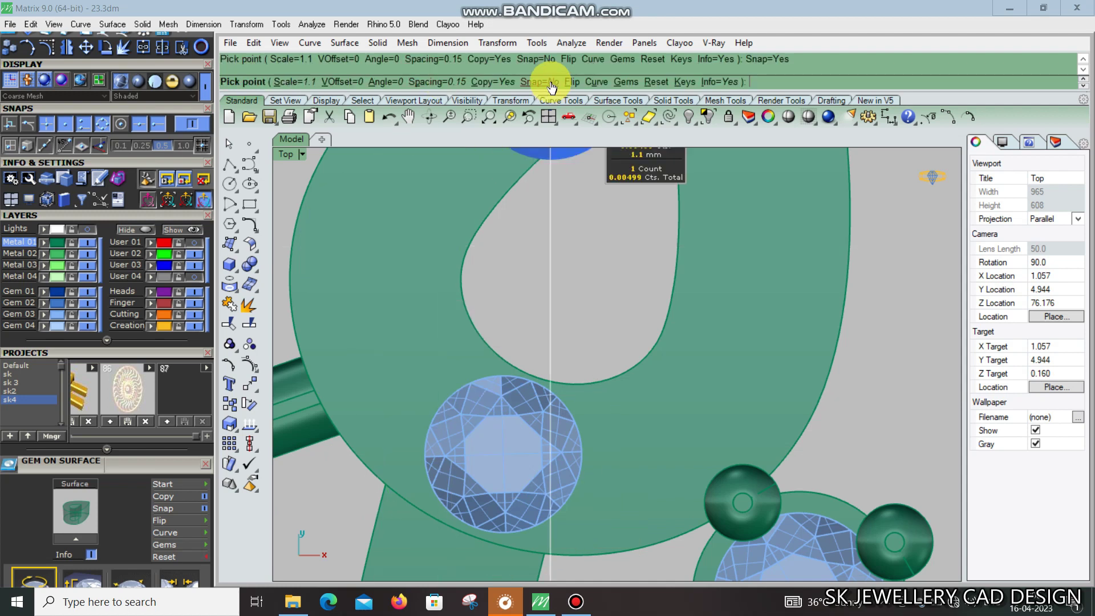
scroll(674, 434, up, 2)
scroll(627, 354, down, 2)
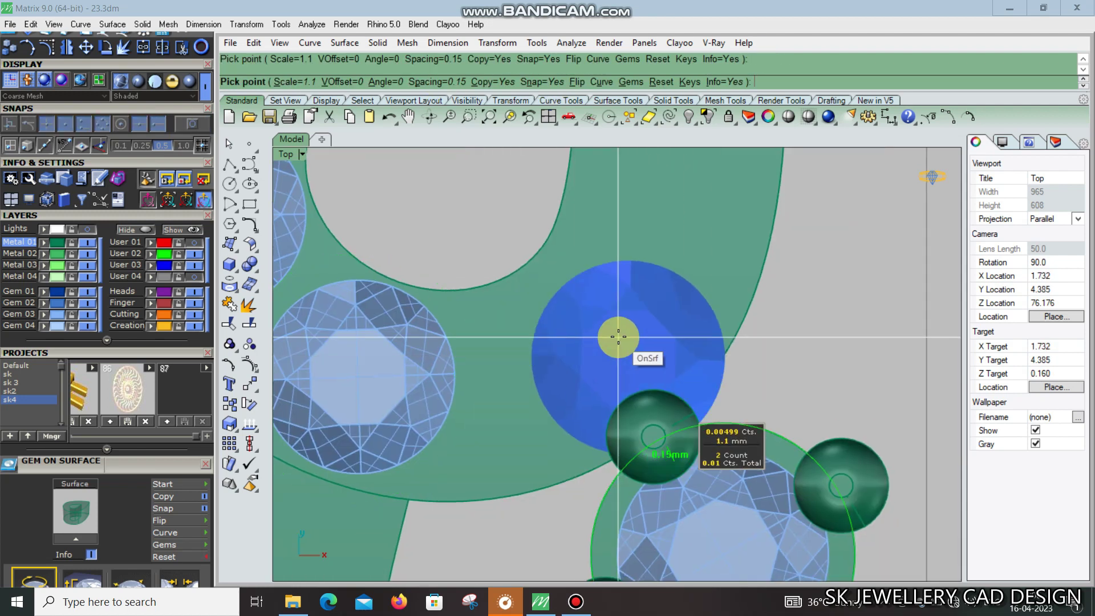
scroll(576, 345, down, 2)
Place a gem on the leaf head, make Gem 02 the current layer and hide Gem 03
click(576, 345)
click(25, 301)
scroll(574, 351, up, 3)
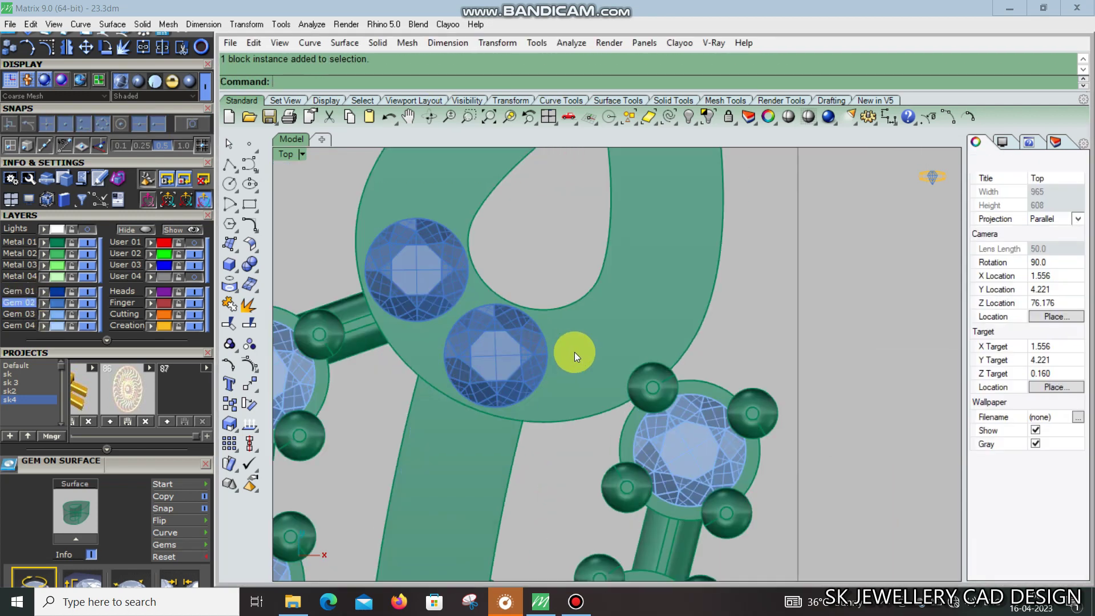
click(87, 315)
Restart Gem on Surface and add more gems around the teardrop head
middle_click(582, 271)
click(604, 367)
click(608, 343)
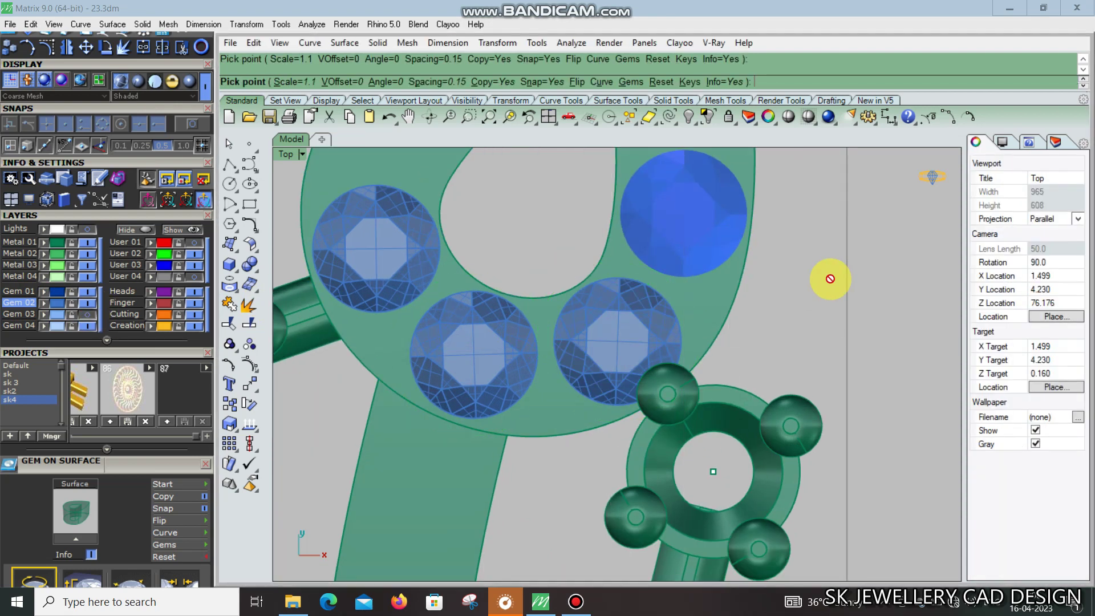
right_drag(555, 137, 509, 430)
click(477, 306)
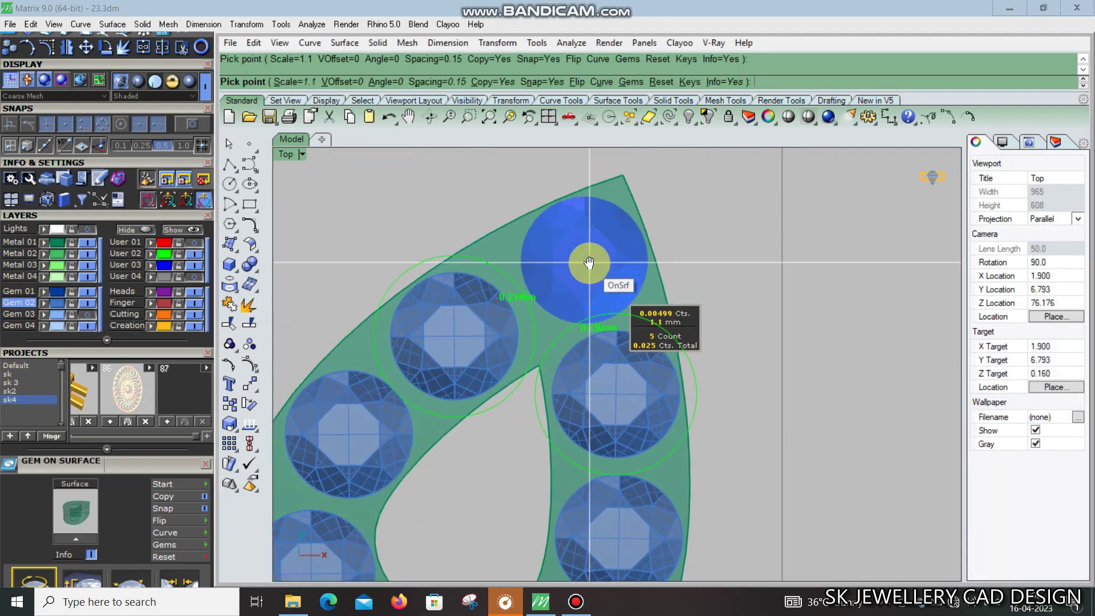
Begin a row of 1.1 mm gems down the middle band from the leaf tip
click(587, 274)
scroll(629, 282, up, 2)
scroll(481, 253, up, 2)
scroll(676, 240, down, 1)
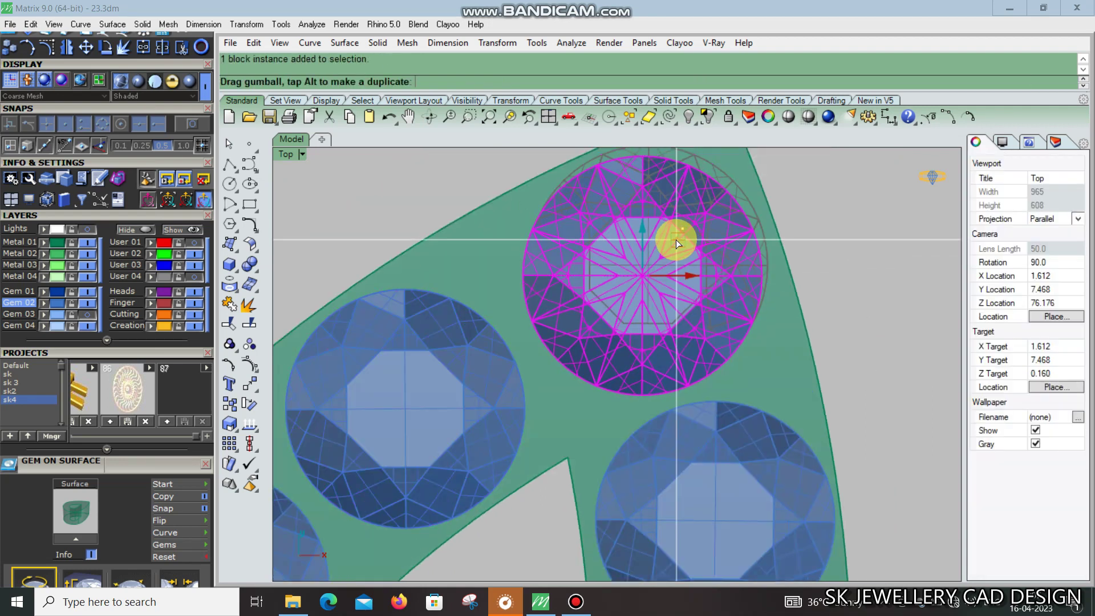
scroll(567, 273, down, 3)
right_click(567, 273)
scroll(566, 272, up, 3)
click(565, 273)
click(537, 446)
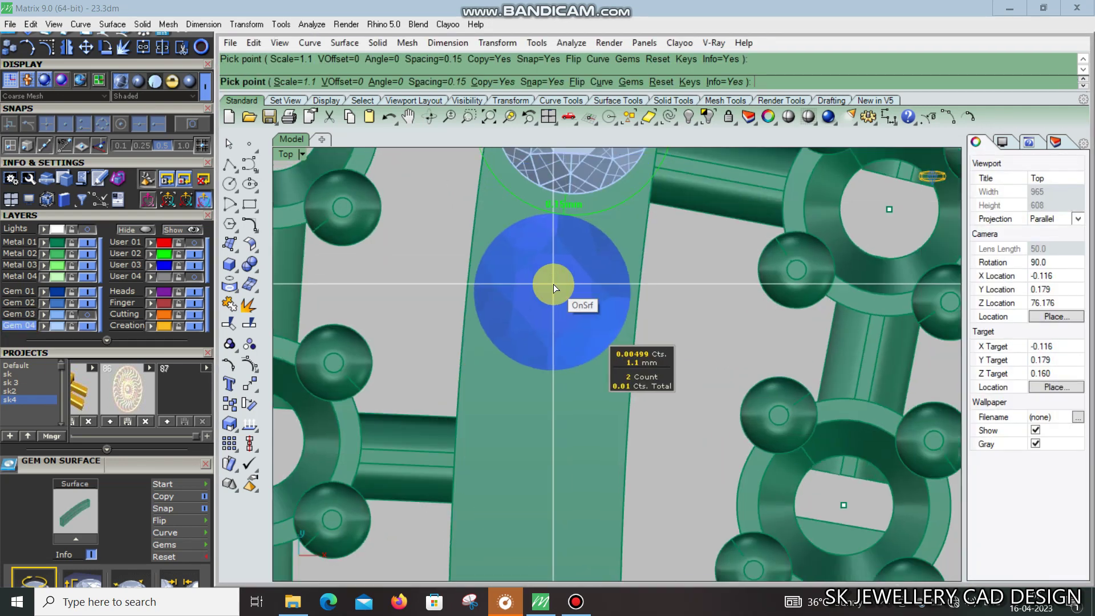
click(550, 288)
click(548, 314)
Continue the middle-band row to the band end and finish placement
click(502, 330)
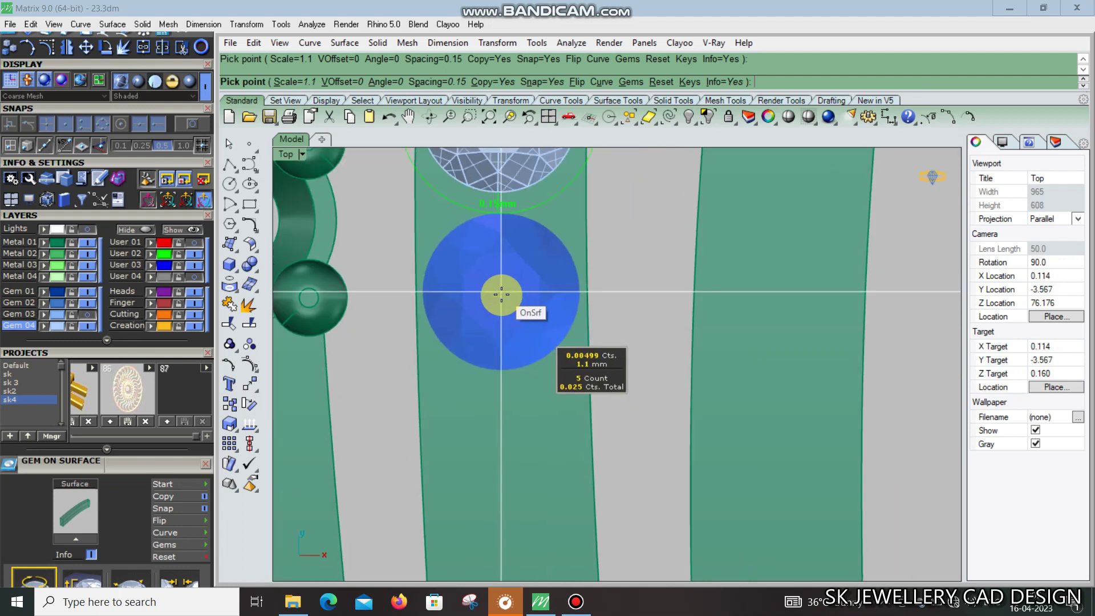
click(499, 294)
click(519, 320)
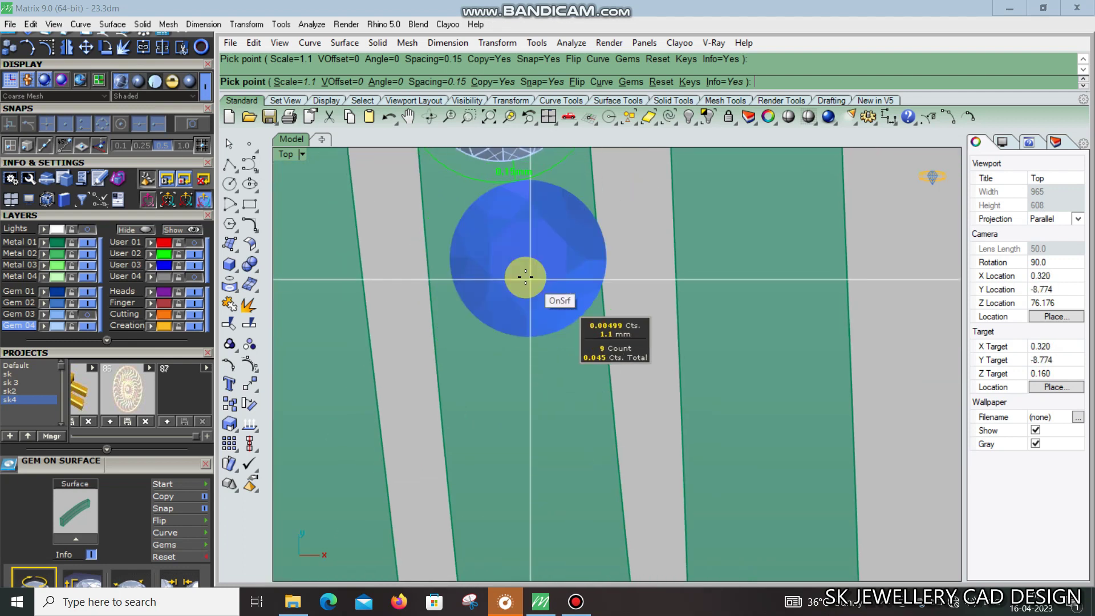
click(536, 272)
click(574, 475)
key(Return)
Pick the first outer band surface and start gem placement on it
key(ctrl+a)
scroll(564, 364, down, 5)
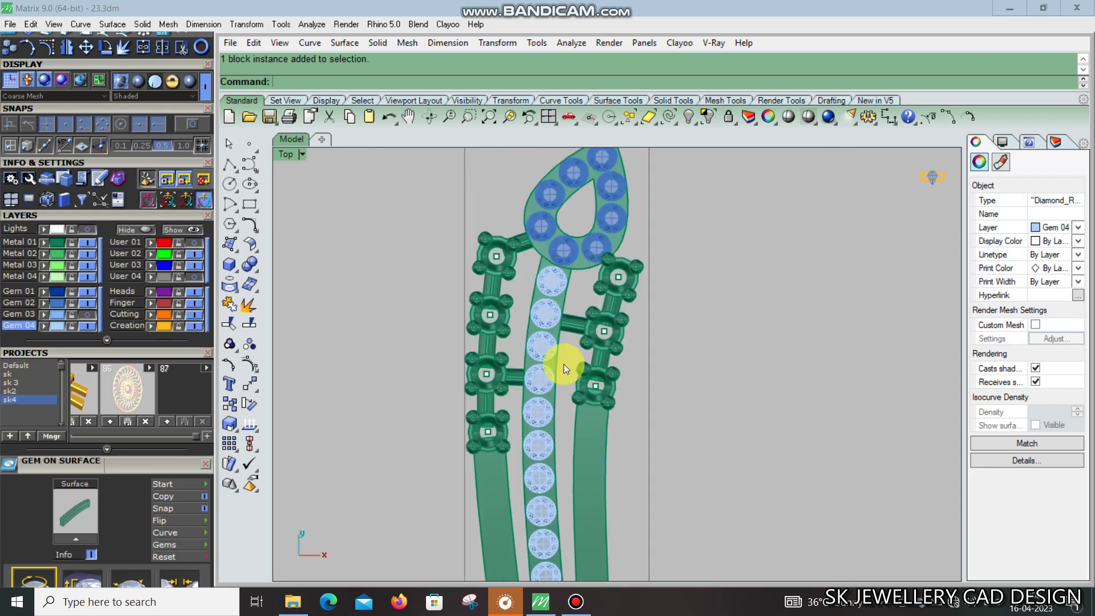
scroll(570, 254, up, 4)
scroll(670, 392, down, 4)
click(566, 408)
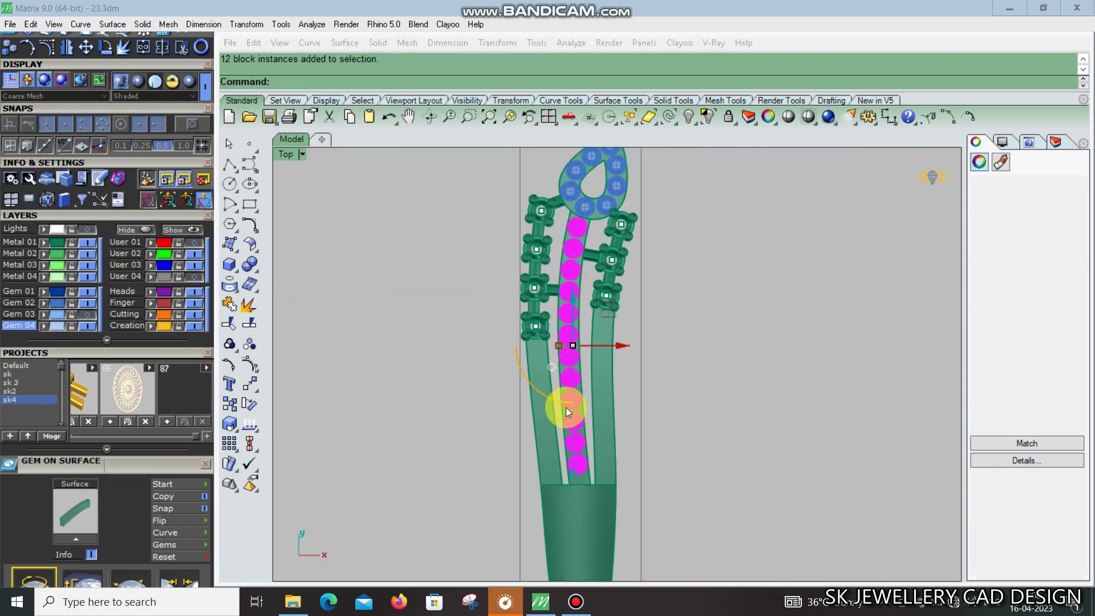
key(Return)
scroll(539, 396, up, 3)
scroll(524, 377, up, 5)
Set five 1.1 mm gems along that band and finish
click(525, 378)
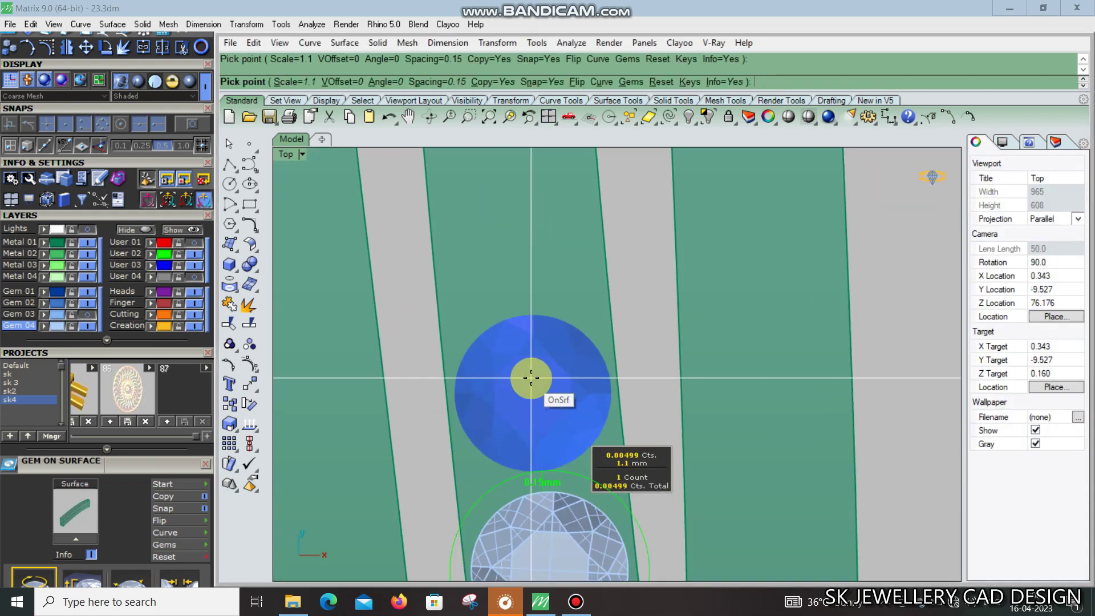
click(542, 342)
click(522, 396)
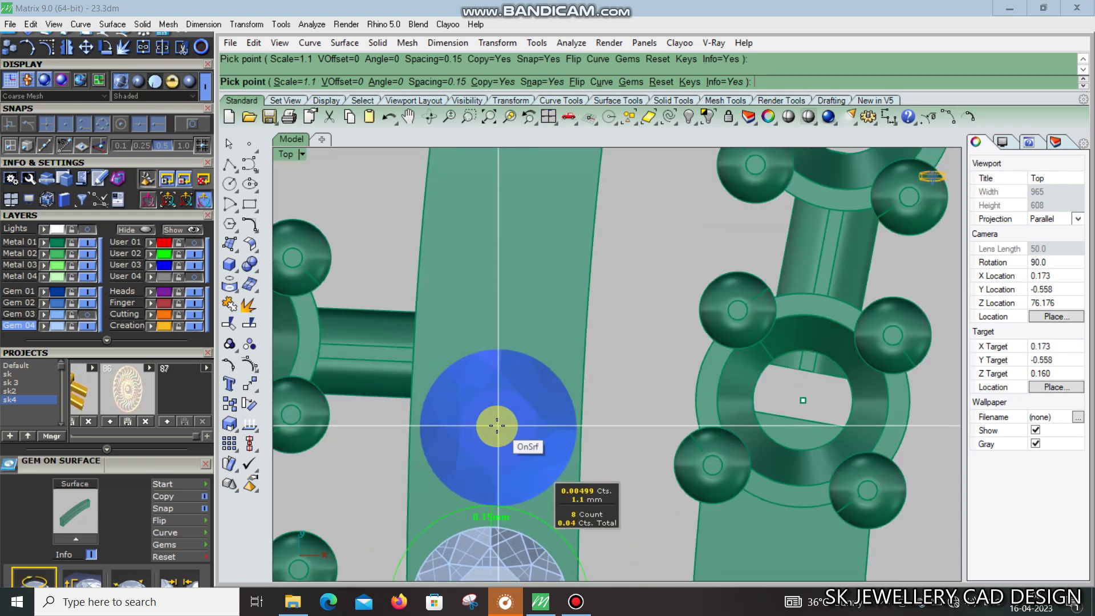
click(470, 416)
click(464, 384)
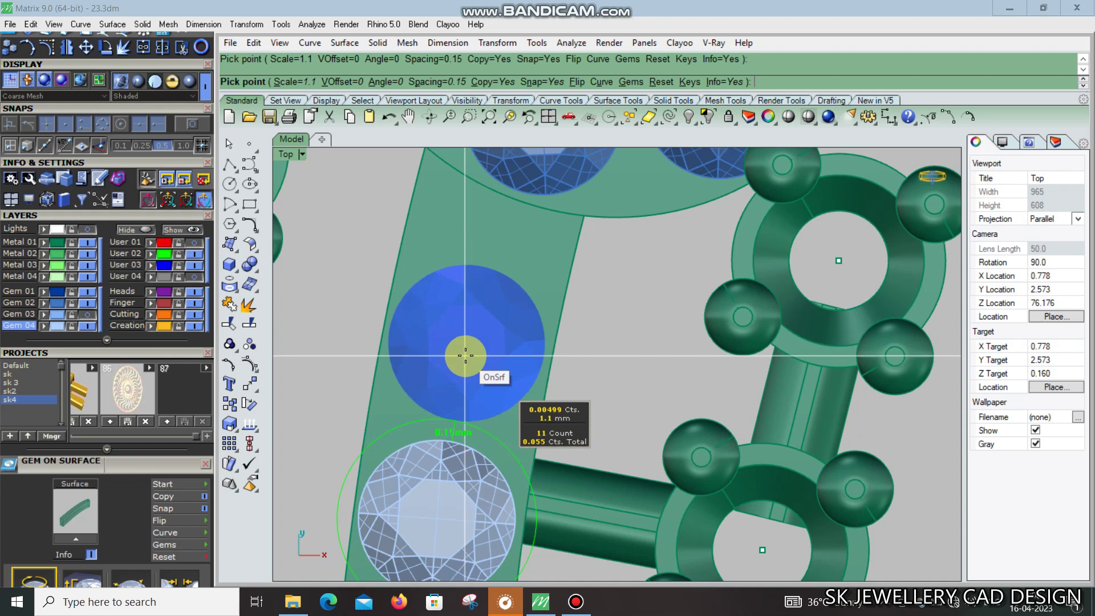
key(Return)
Pick the left band and start Gem on Surface on it
scroll(531, 348, down, 5)
click(575, 601)
click(518, 410)
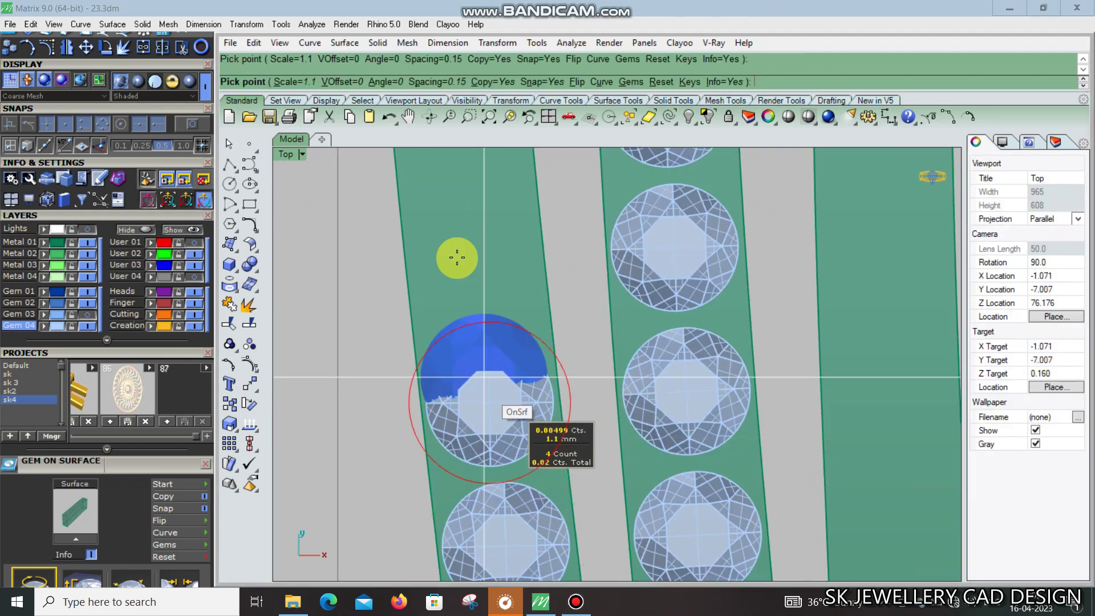
scroll(489, 298, down, 5)
right_drag(513, 392, 543, 349)
scroll(543, 350, up, 2)
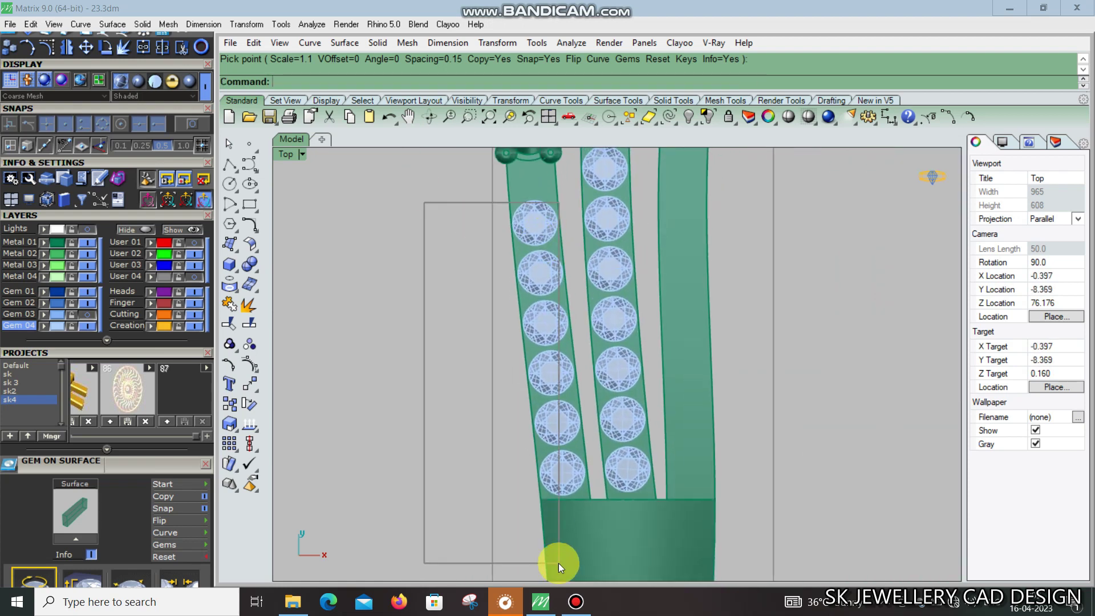
key(Return)
Place 1.1 mm gems down the left band and finish
scroll(556, 460, up, 4)
click(564, 474)
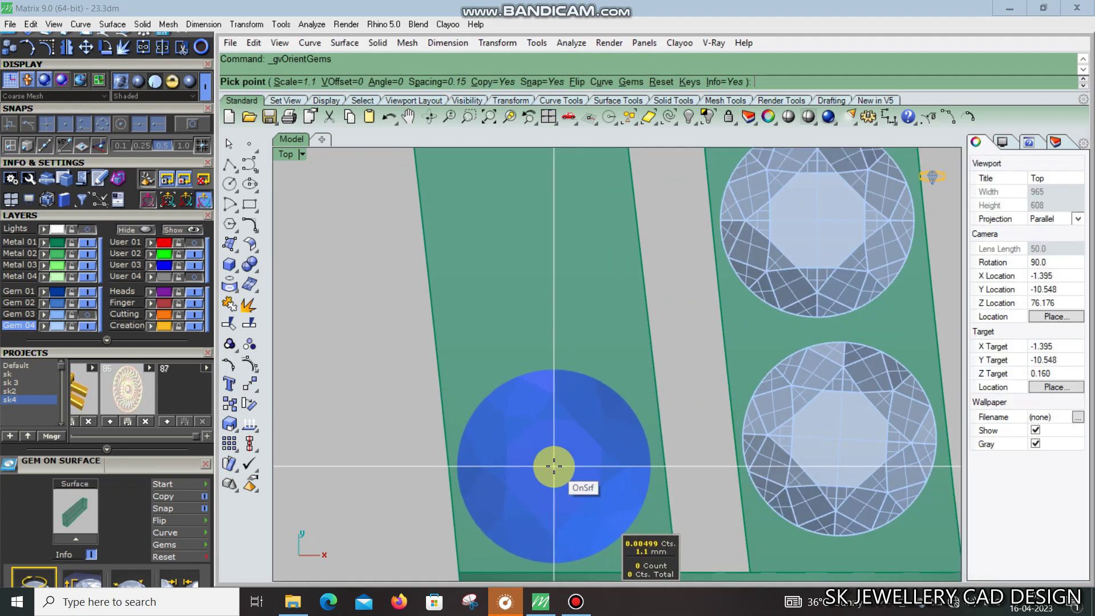
scroll(587, 440, down, 3)
scroll(569, 315, up, 2)
scroll(569, 316, down, 2)
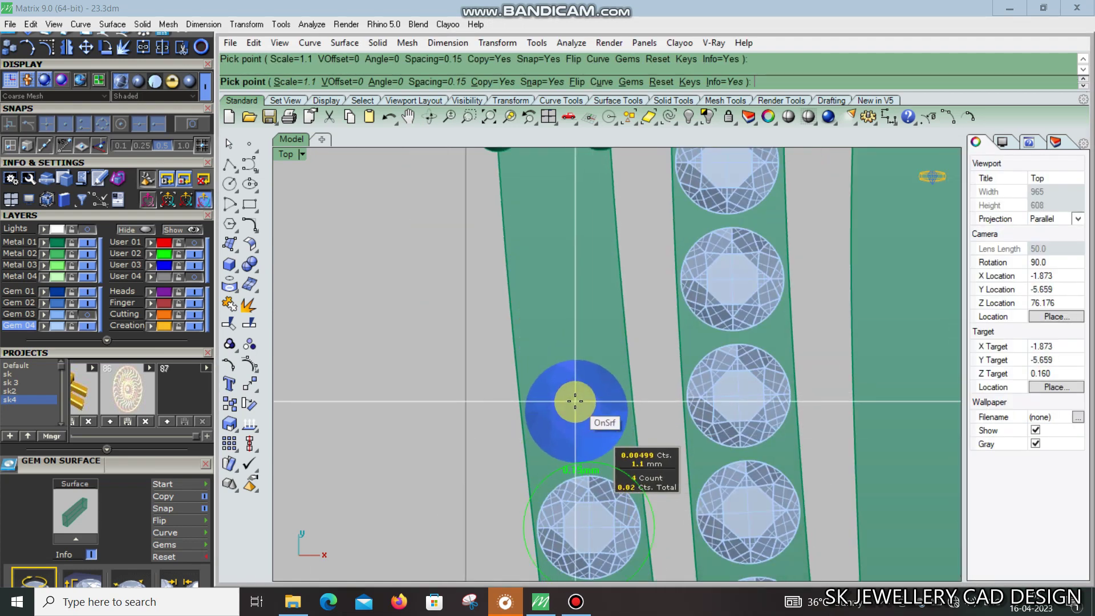
click(554, 311)
key(Return)
Start Gem on Surface on the right band from the quick actions menu
scroll(587, 267, up, 5)
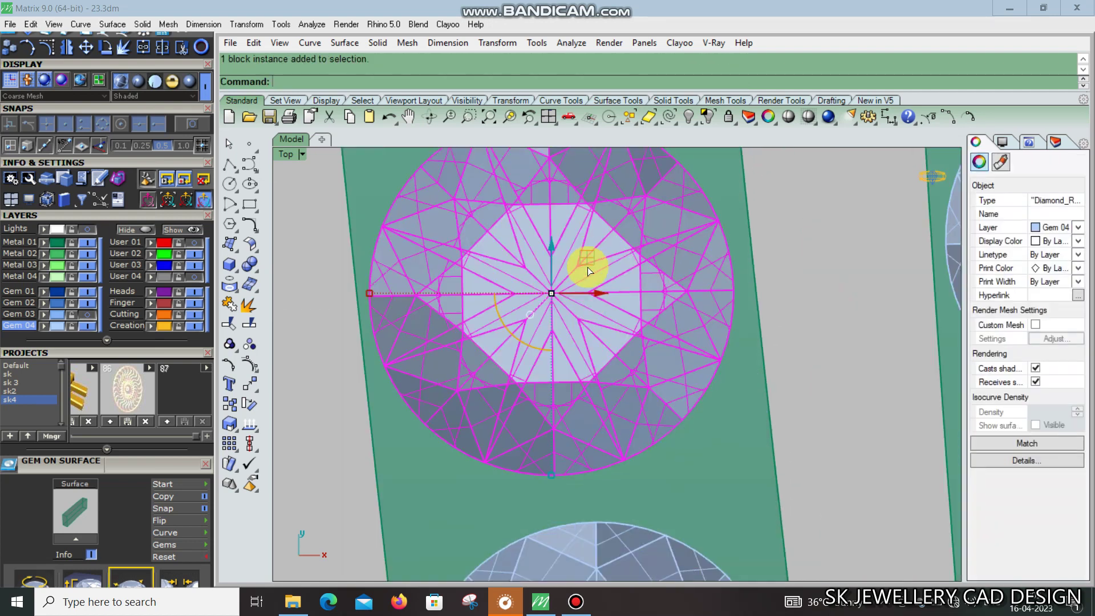
scroll(559, 290, down, 3)
scroll(538, 293, down, 2)
scroll(648, 311, down, 5)
scroll(648, 311, up, 3)
middle_click(596, 317)
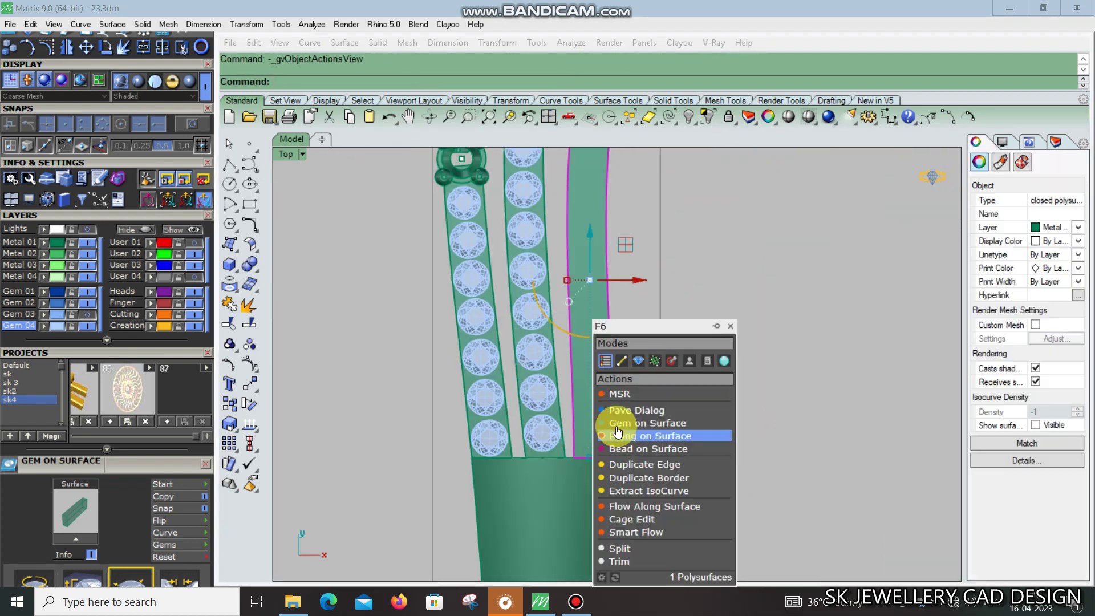
click(612, 430)
scroll(514, 343, up, 3)
scroll(478, 364, down, 3)
Place three 1.1 mm gems down the right band and end placement
click(479, 408)
click(477, 286)
click(477, 379)
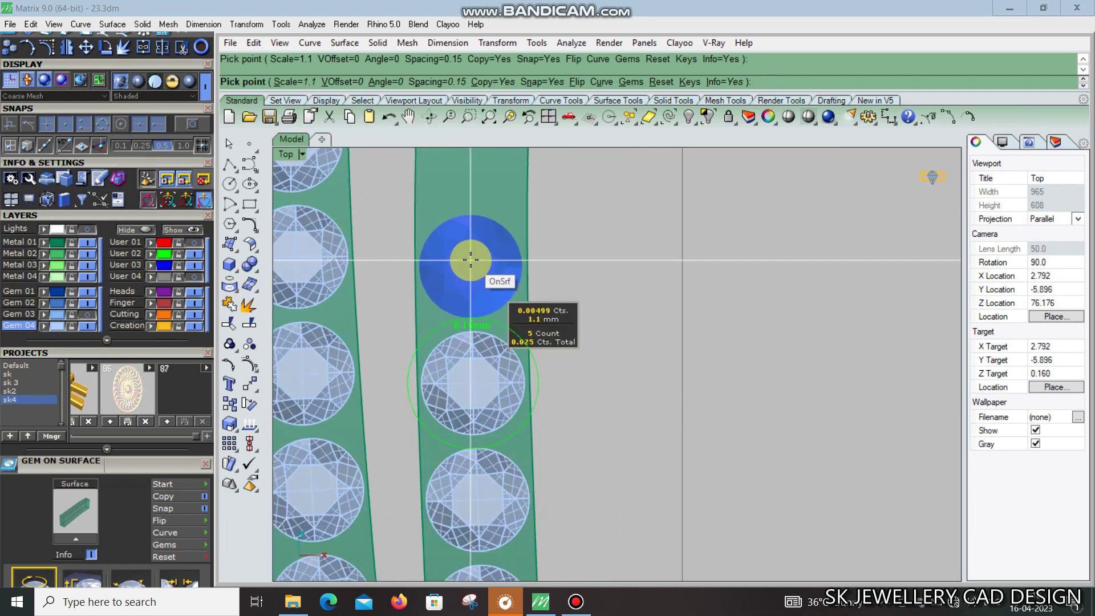
scroll(470, 261, down, 2)
key(Return)
scroll(491, 300, down, 3)
scroll(520, 346, down, 2)
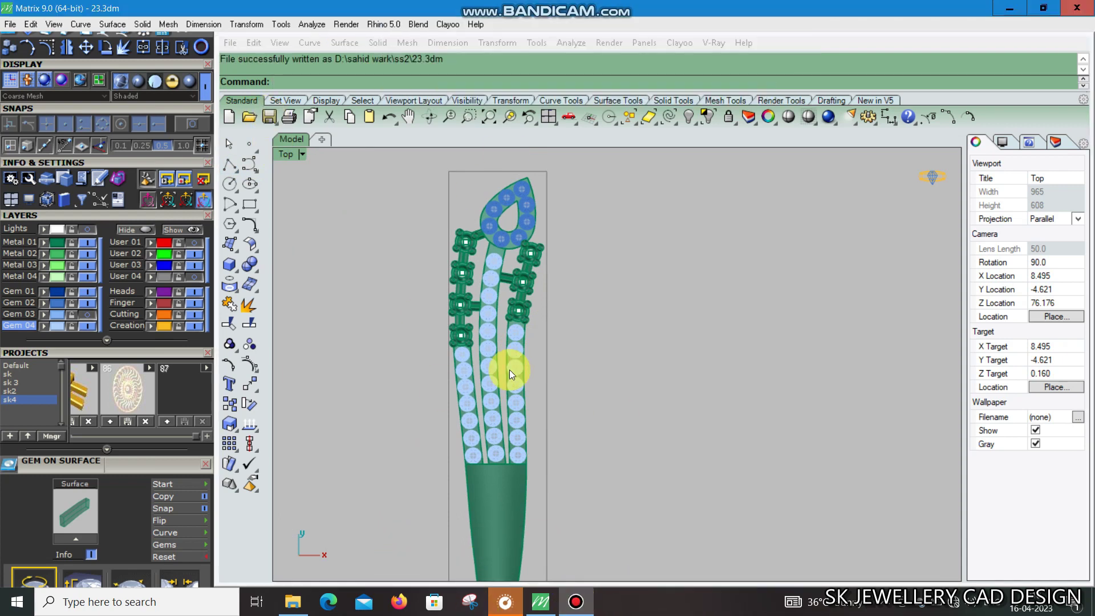
scroll(514, 376, up, 3)
scroll(539, 508, down, 1)
Pick the band surface and place the first prongs beside the gems
click(539, 508)
scroll(553, 433, up, 2)
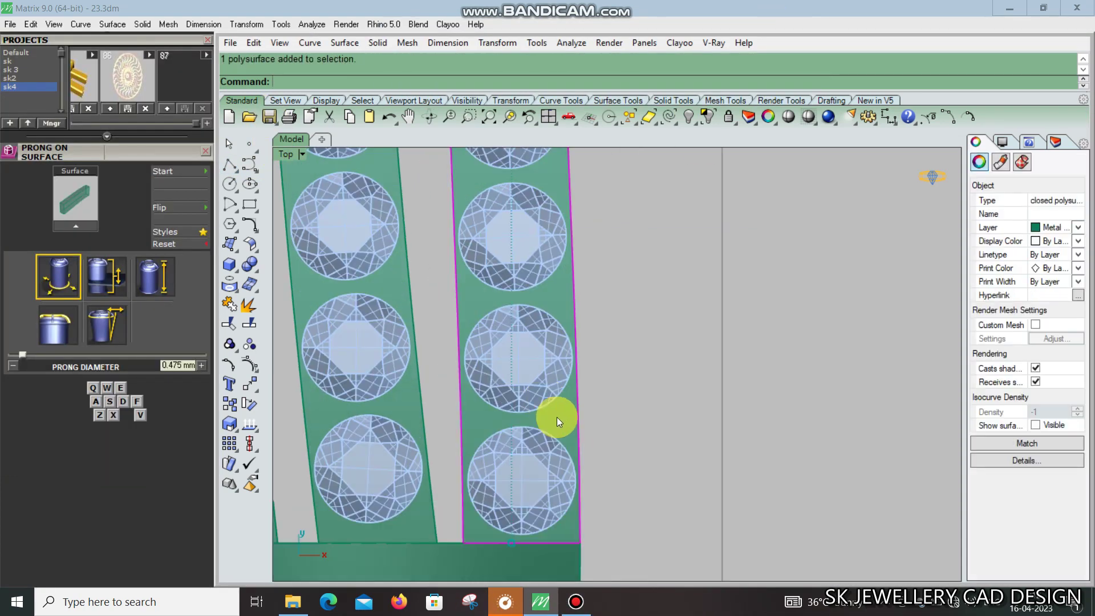
scroll(600, 393, up, 2)
scroll(558, 421, up, 2)
click(559, 409)
click(391, 316)
scroll(542, 342, down, 3)
scroll(628, 359, up, 2)
click(672, 354)
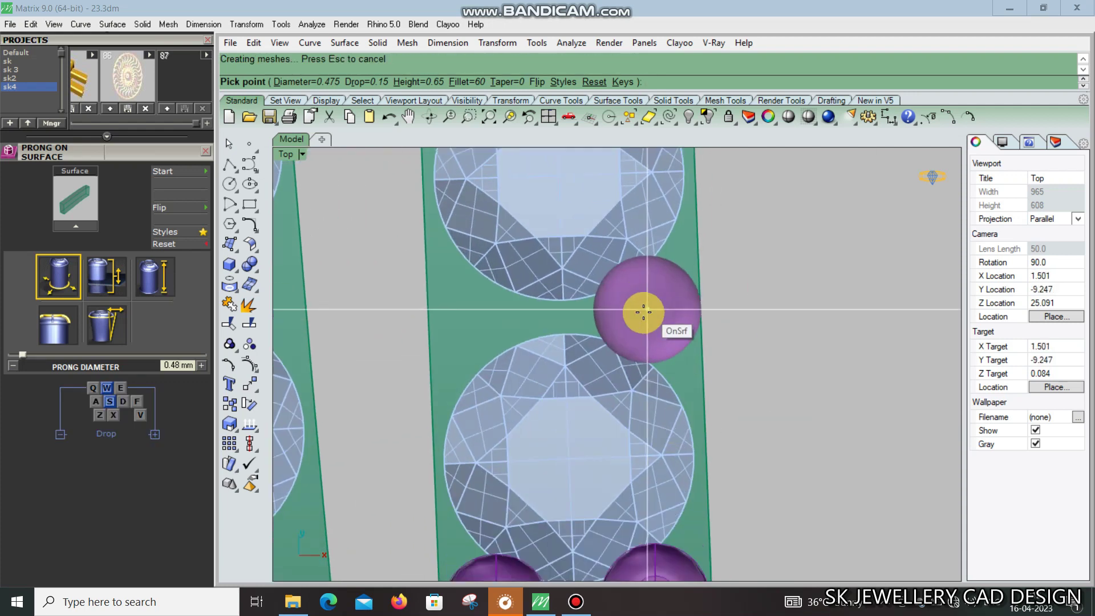
scroll(643, 313, down, 1)
Add prongs on both sides of the gems and between neighbouring stones
click(584, 303)
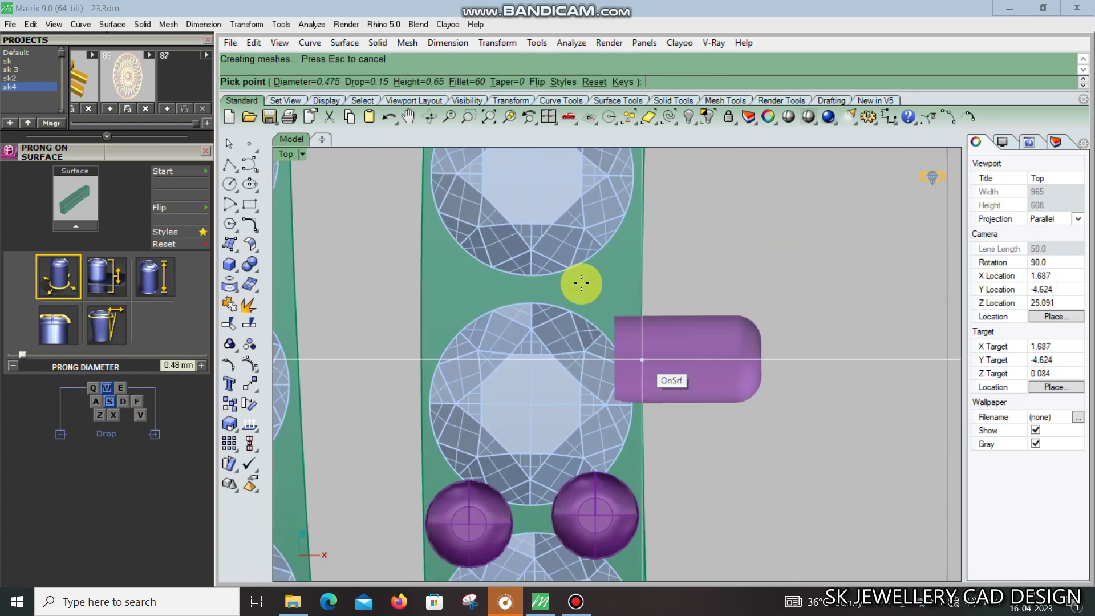
click(457, 269)
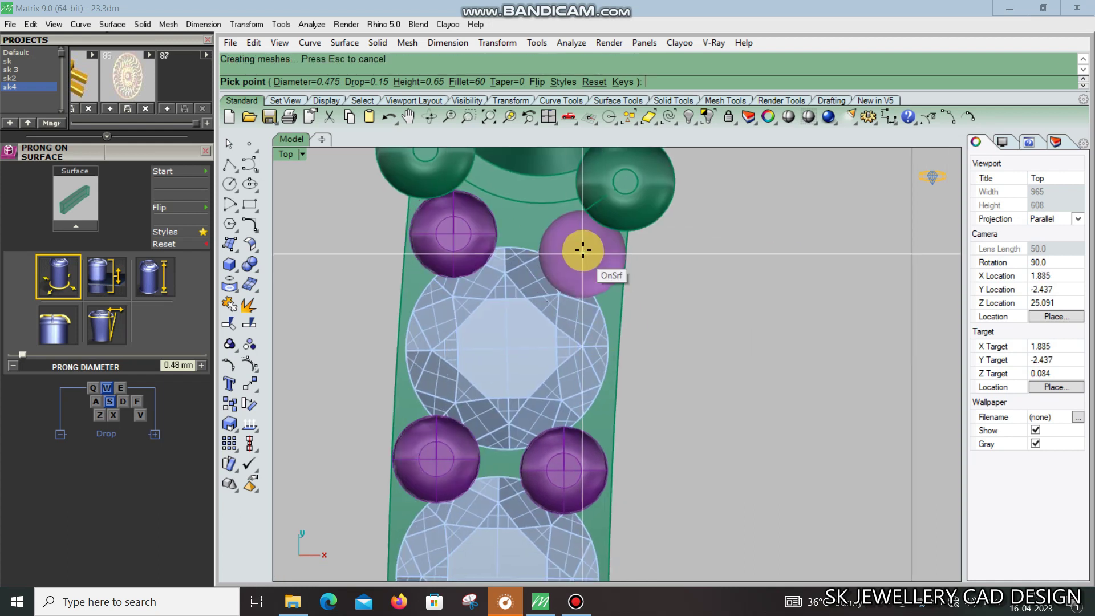
scroll(583, 249, down, 3)
scroll(676, 448, up, 4)
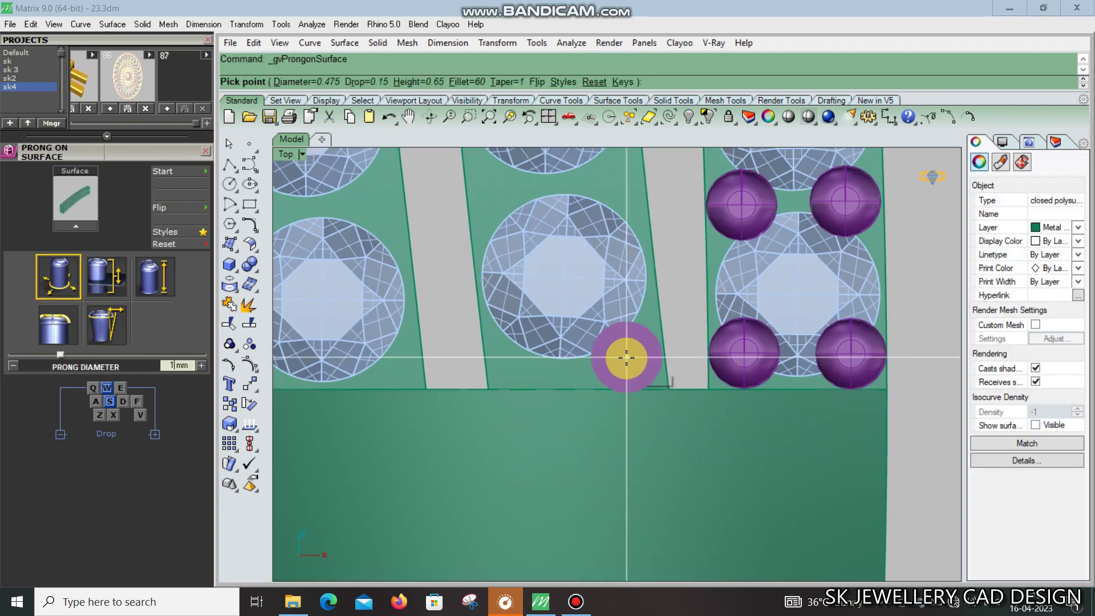
scroll(626, 358, up, 1)
click(588, 367)
scroll(465, 362, up, 1)
click(464, 378)
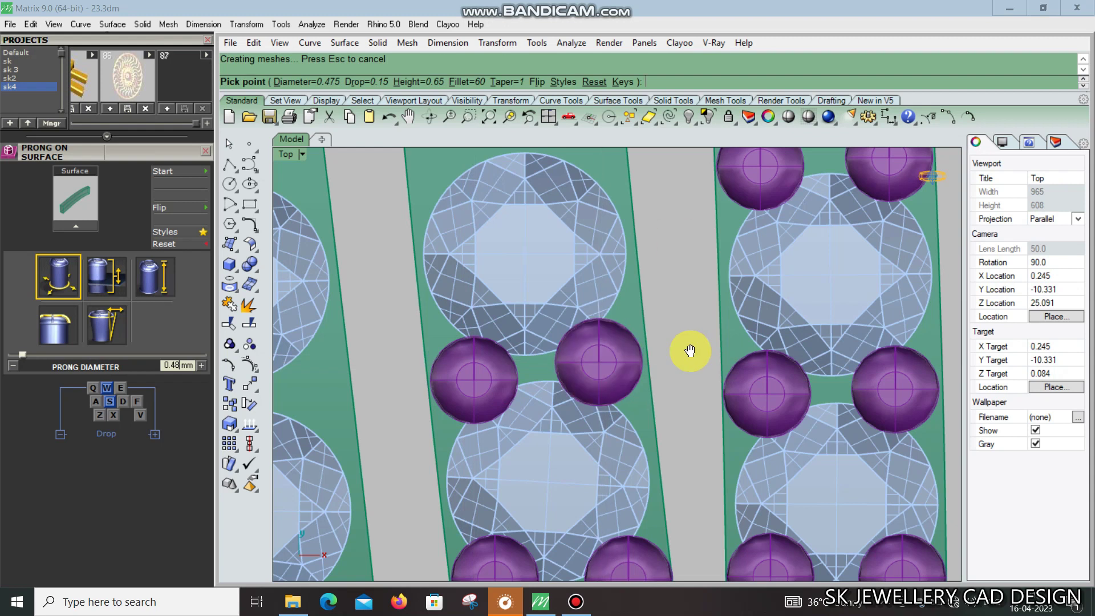
Place prongs on the purple marker spheres along the left strip and finish
right_drag(689, 351, 520, 347)
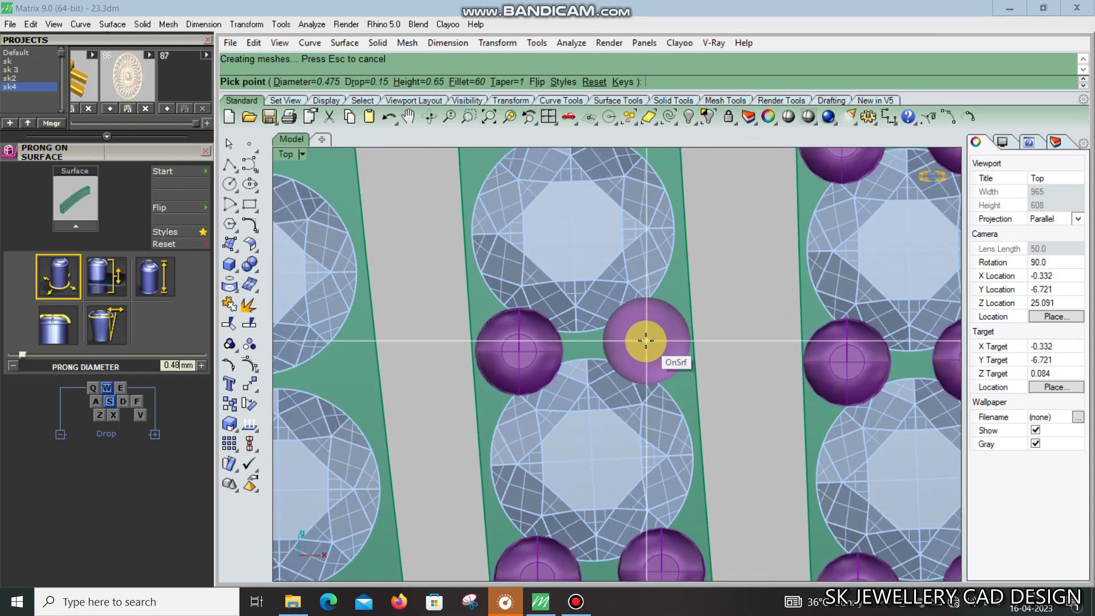
key(Up)
key(Up)
key(Up)
key(Up)
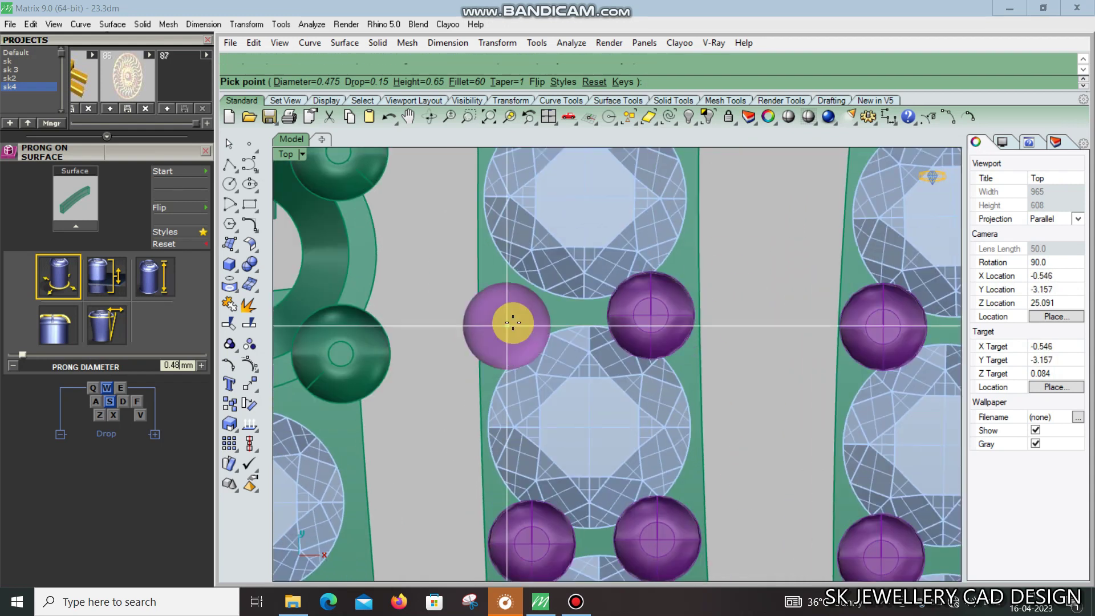
click(507, 331)
right_drag(479, 311, 514, 344)
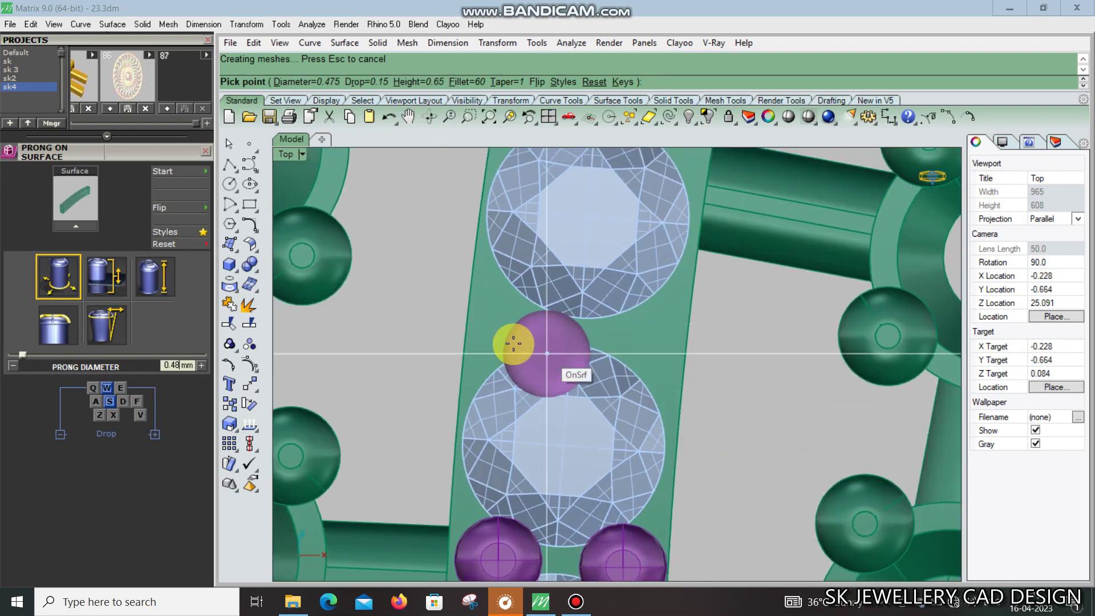
click(637, 332)
key(Up)
key(Up)
key(Up)
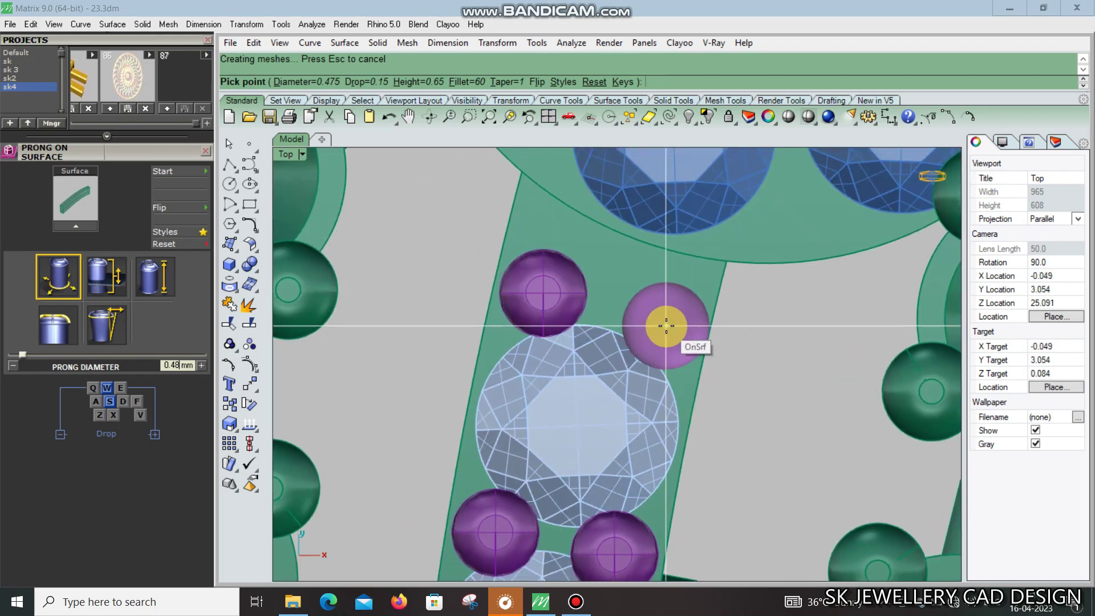
click(666, 325)
scroll(641, 440, down, 5)
scroll(611, 427, up, 5)
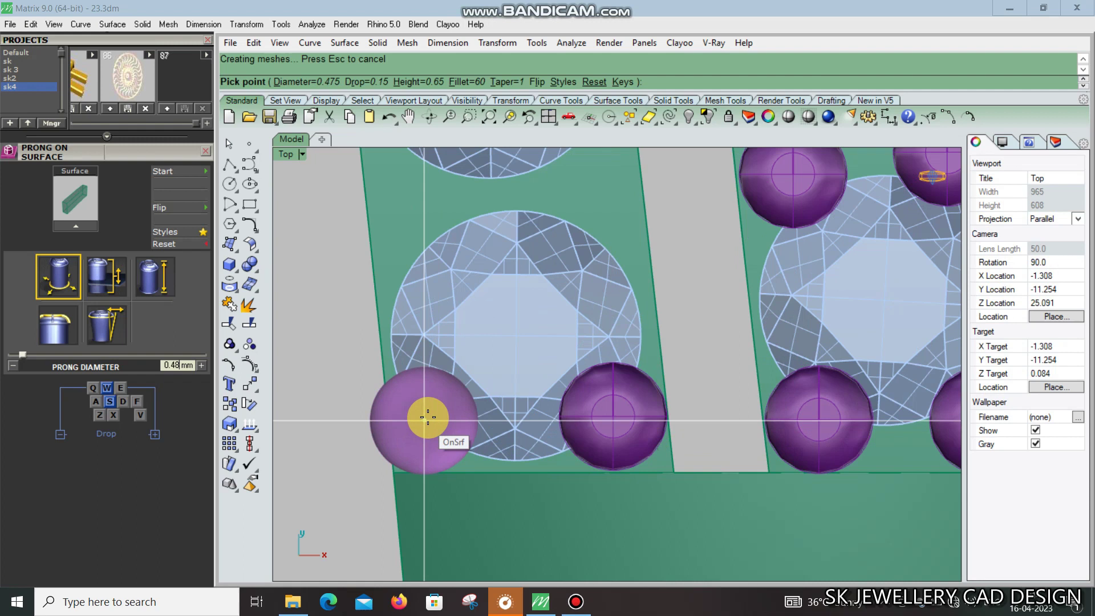
click(428, 417)
key(Return)
Check the perspective view, then restart Prong on Surface in top view on another band
key(ctrl+F4)
key(ctrl+F1)
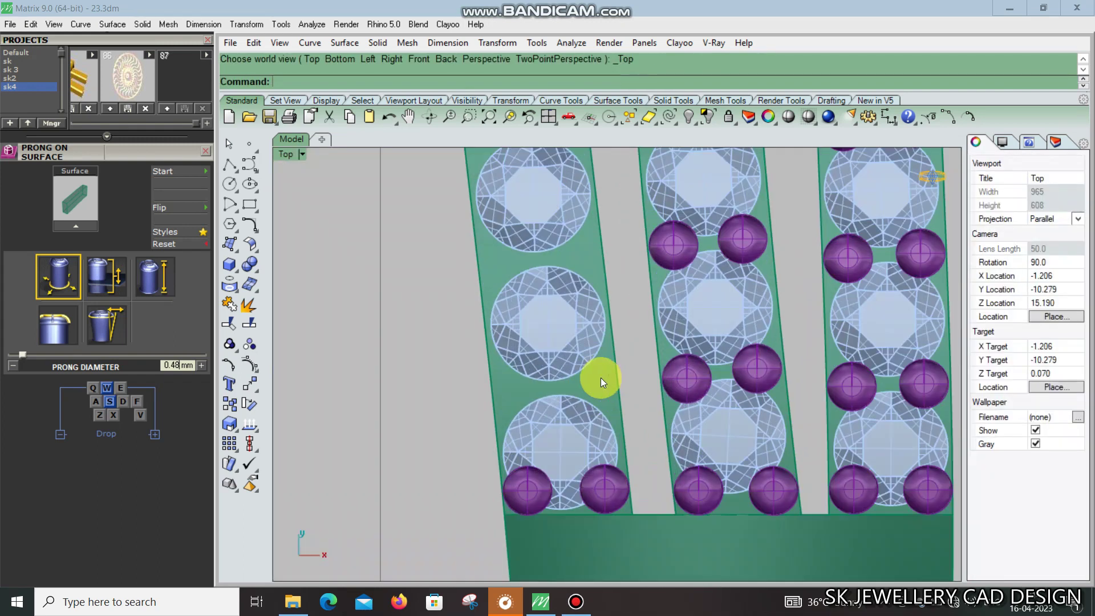
middle_click(601, 378)
click(614, 420)
scroll(593, 365, up, 5)
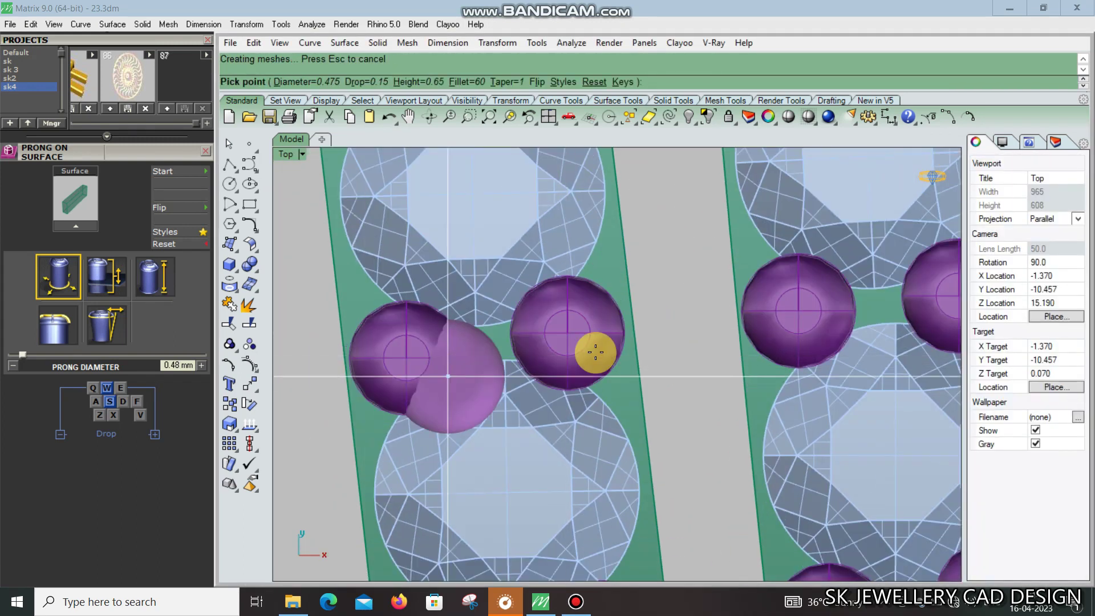
scroll(596, 352, down, 2)
scroll(616, 303, up, 1)
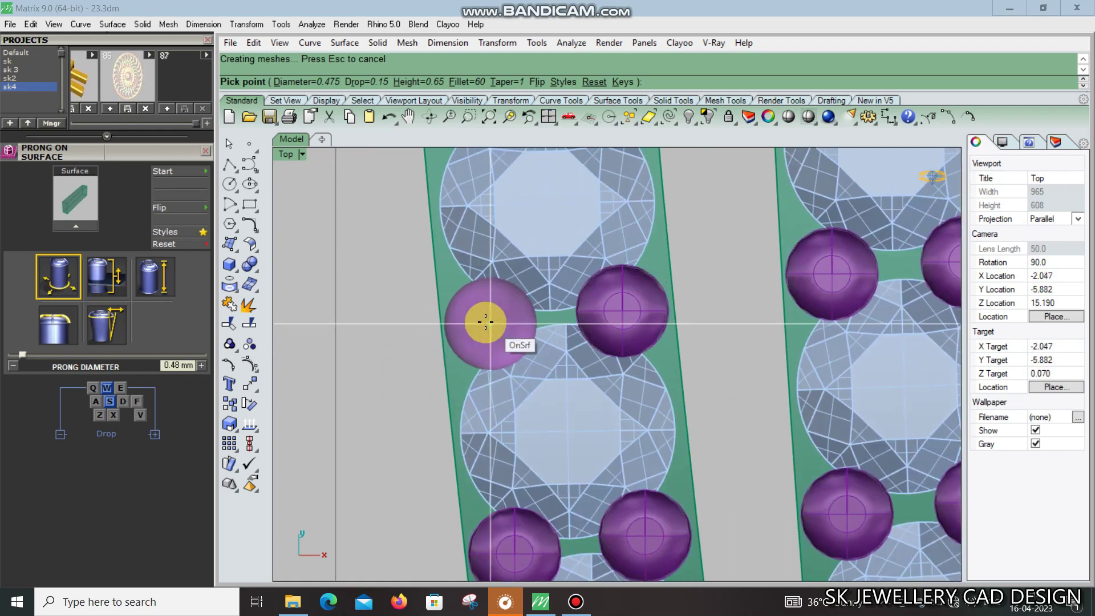
key(Right)
key(Right)
key(Right)
key(Down)
Place a 0.45 mm prong on the band-edge sphere and view it in perspective
key(q)
scroll(504, 330, up, 2)
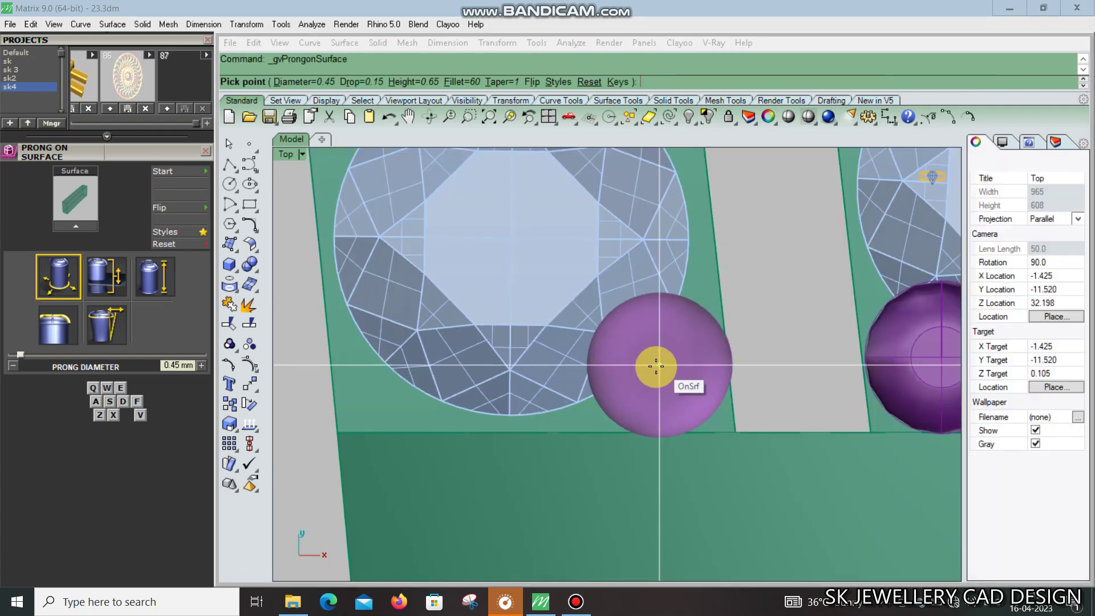
click(656, 366)
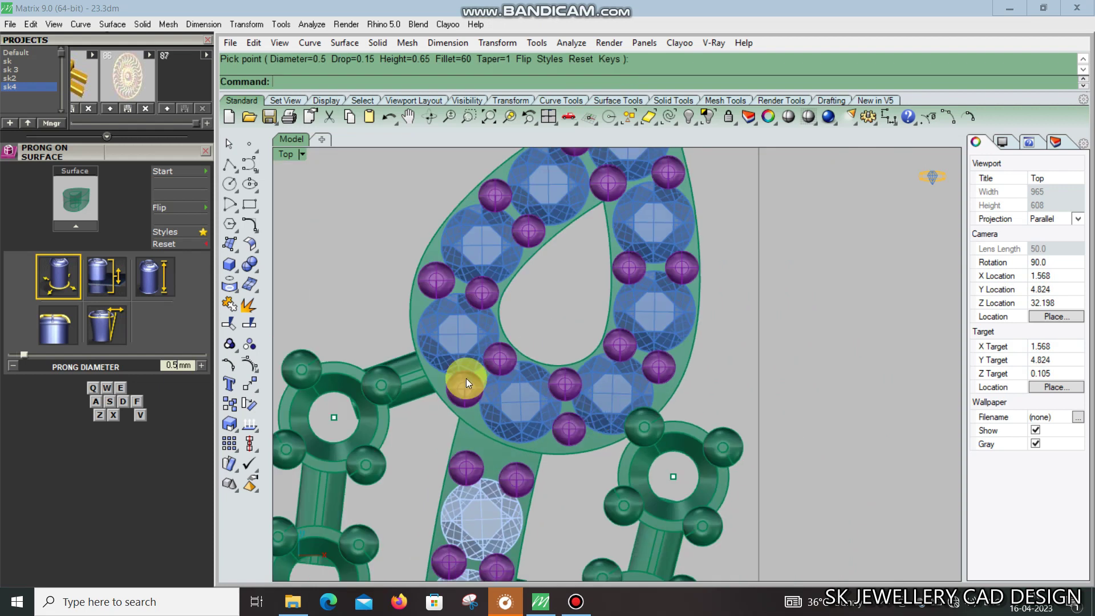
key(ctrl+F4)
Create cutters beneath the left row of gems
right_drag(612, 288, 627, 386)
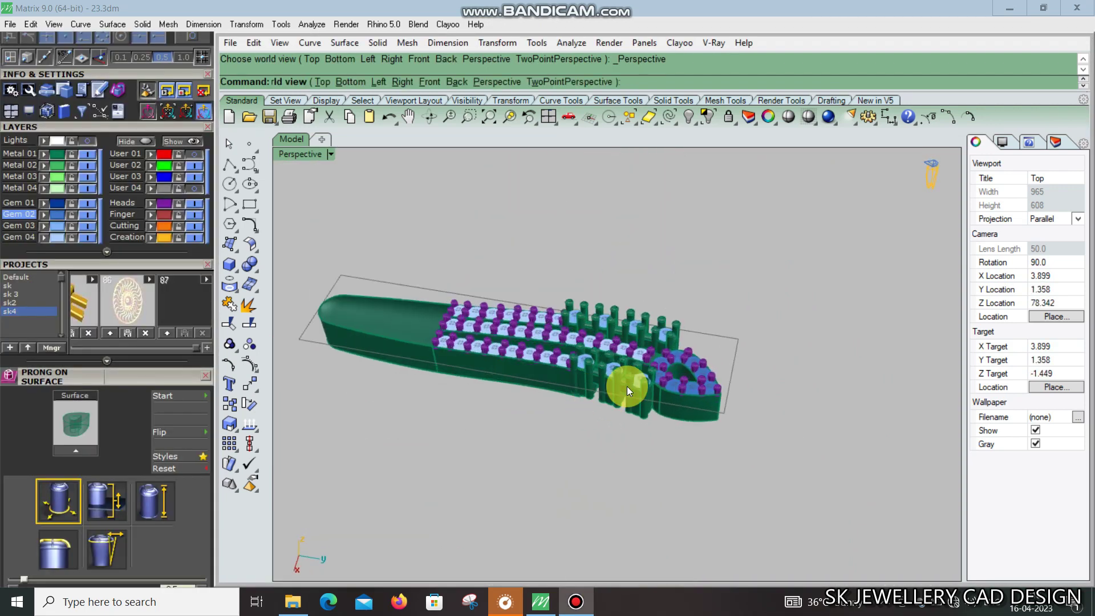
scroll(529, 349, up, 5)
click(492, 345)
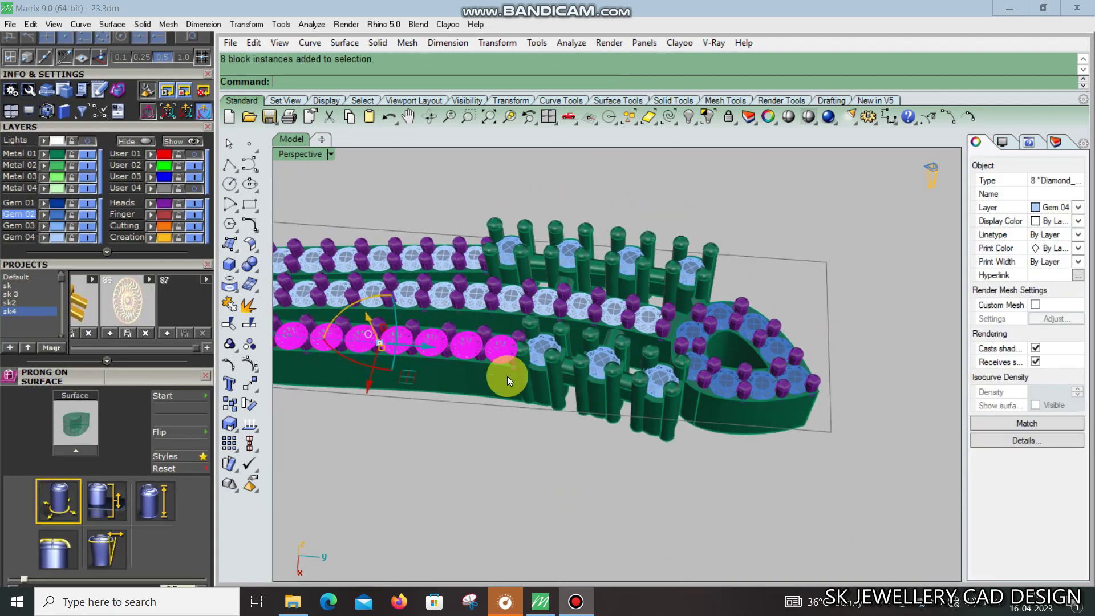
right_drag(508, 376, 556, 314)
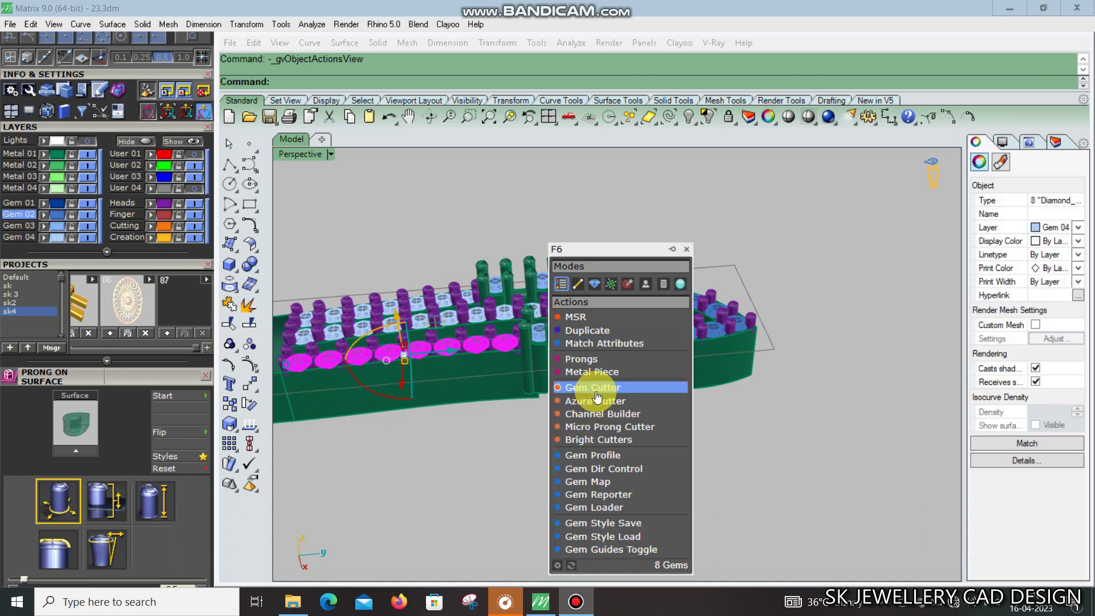
click(593, 398)
Add gem cutters beneath the eight gems at the leaf tip
mouse_move(545, 520)
right_down()
mouse_move(599, 447)
mouse_move(603, 384)
mouse_move(578, 332)
right_up()
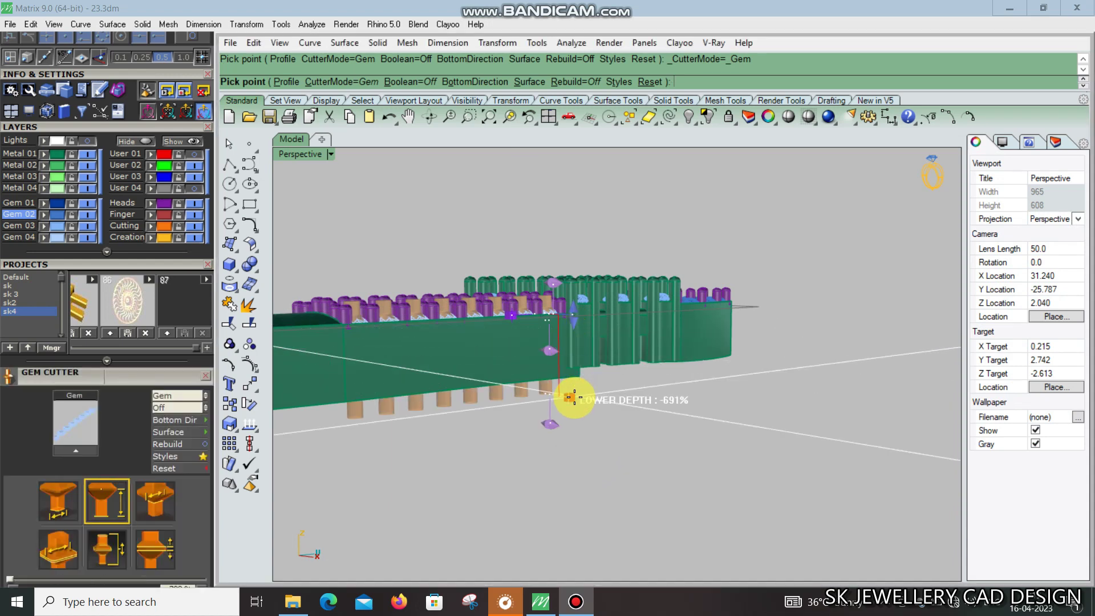
mouse_move(622, 352)
right_down()
mouse_move(626, 416)
mouse_move(308, 399)
right_up()
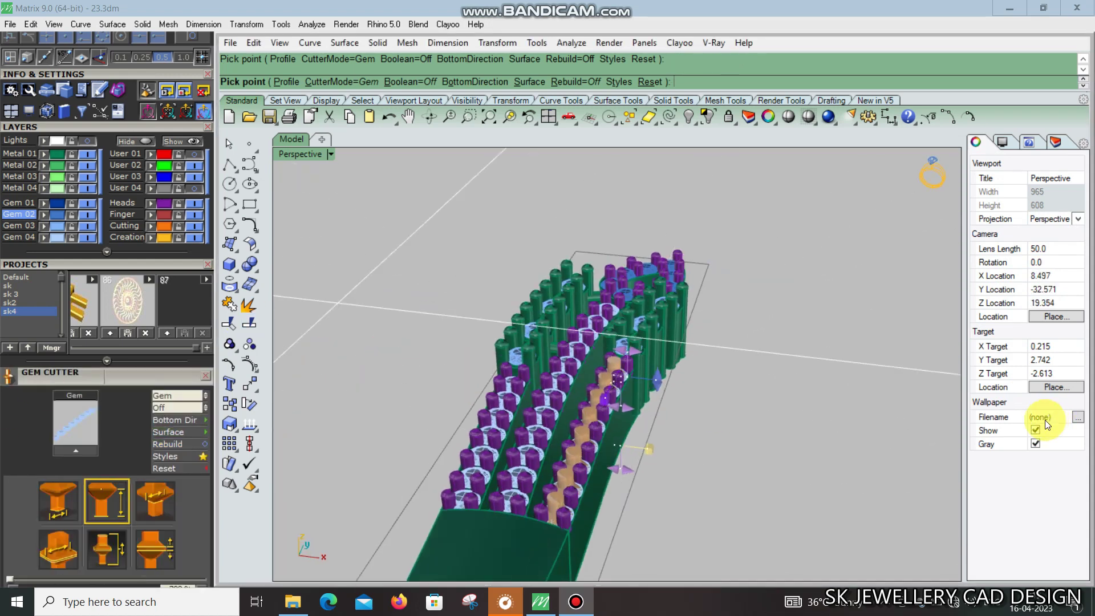
right_drag(819, 408, 721, 446)
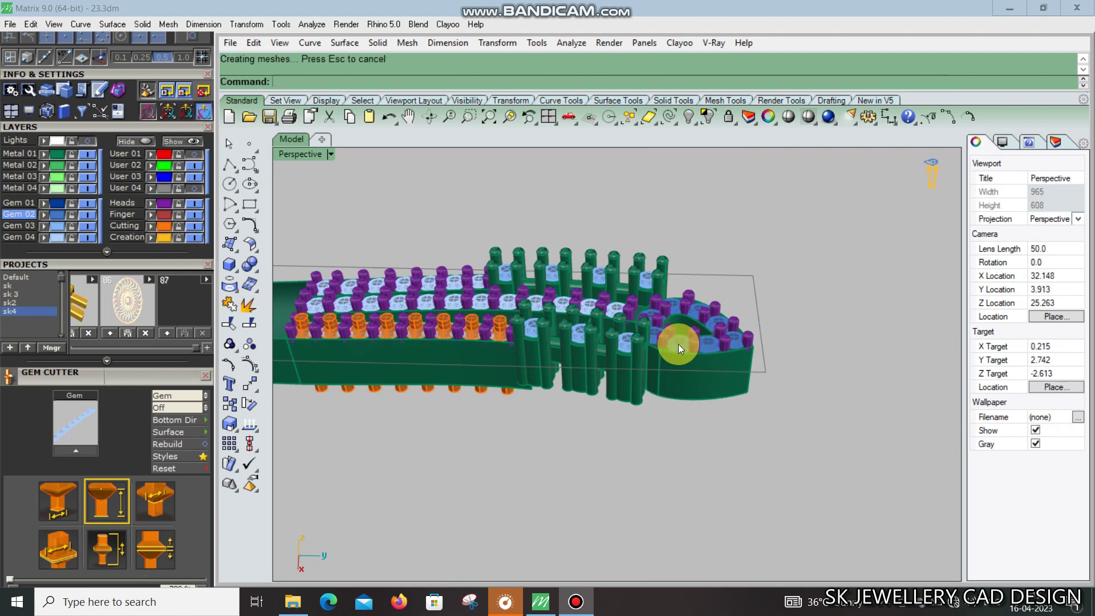
click(679, 344)
key(F6)
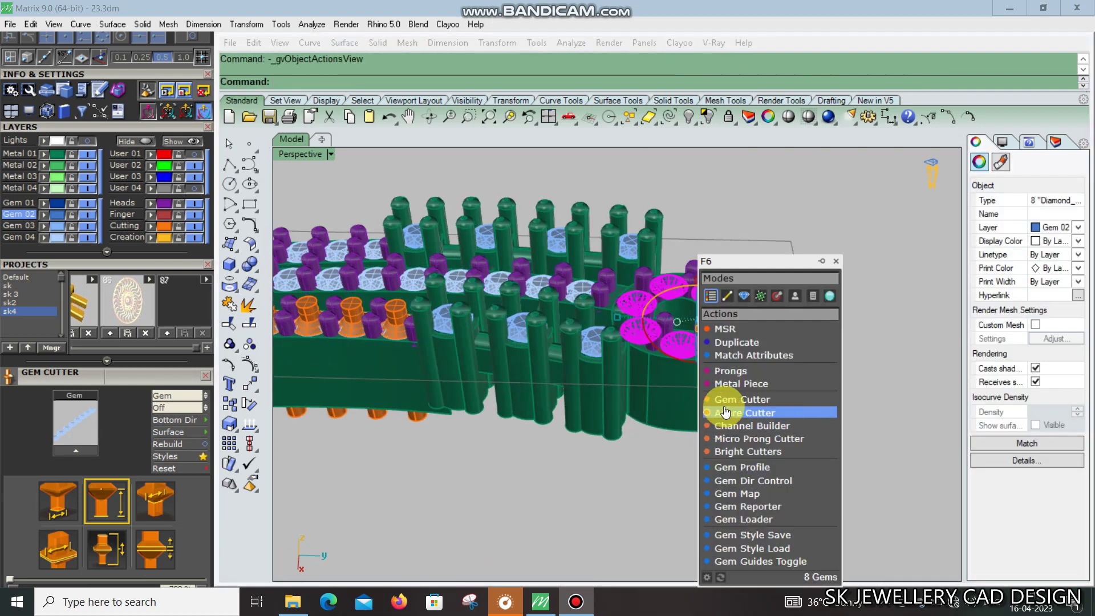
click(725, 412)
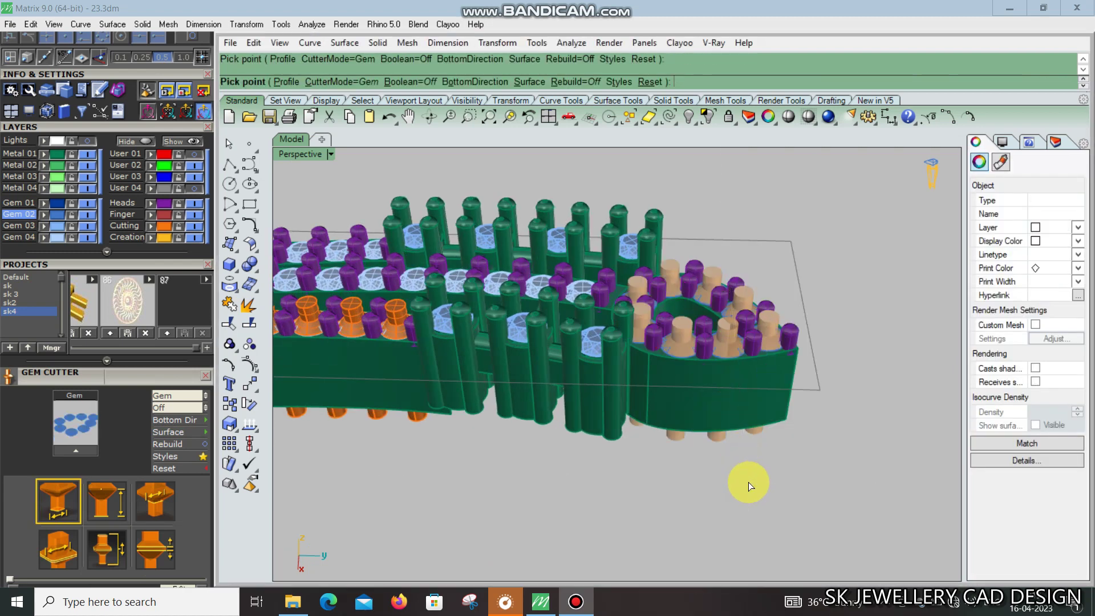
right_click(748, 481)
Add gem cutters beneath the rows of seven and twelve gems
mouse_move(749, 482)
right_down()
mouse_move(817, 449)
mouse_move(742, 392)
right_up()
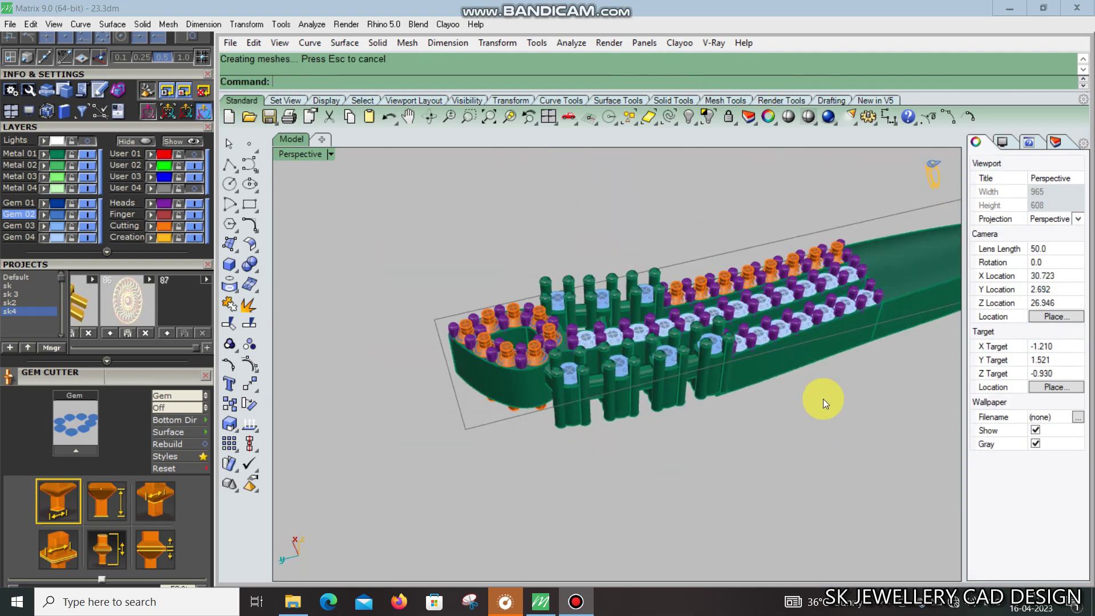
click(714, 376)
scroll(741, 400, down, 3)
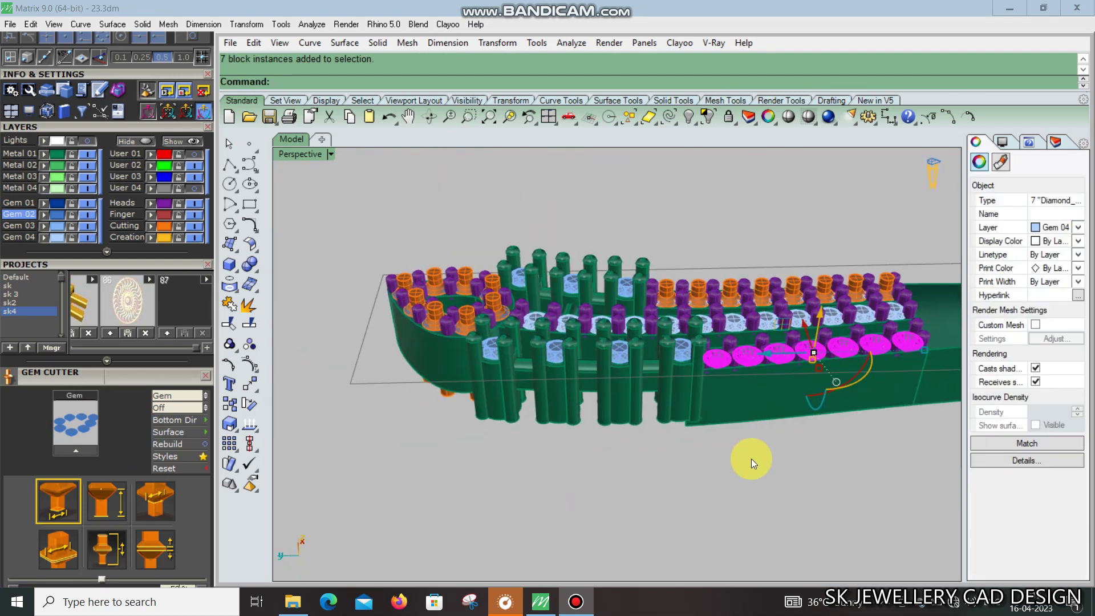
key(F6)
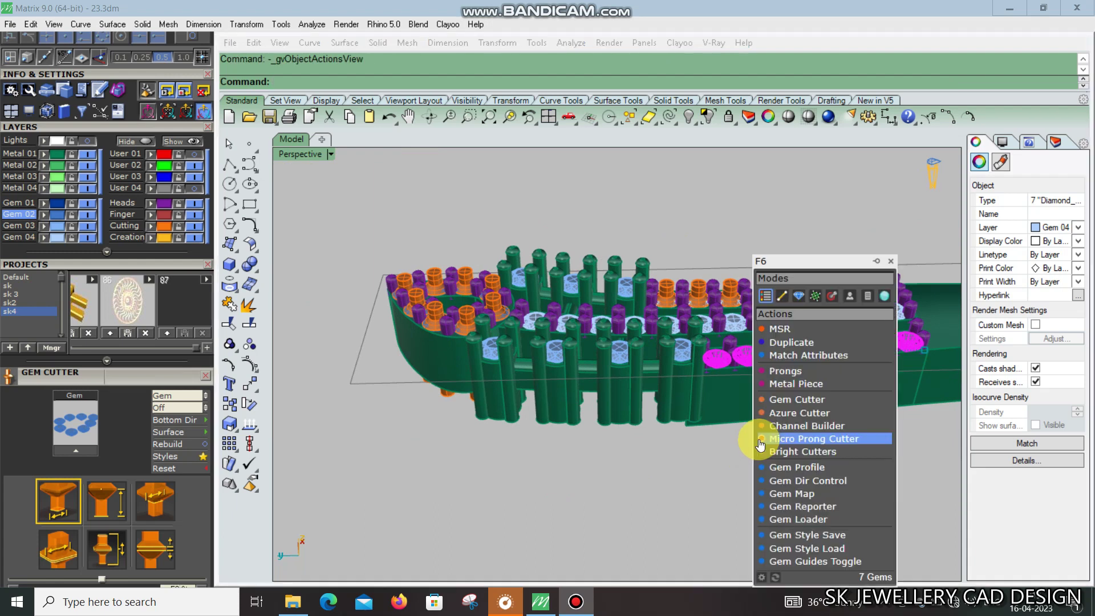
click(786, 400)
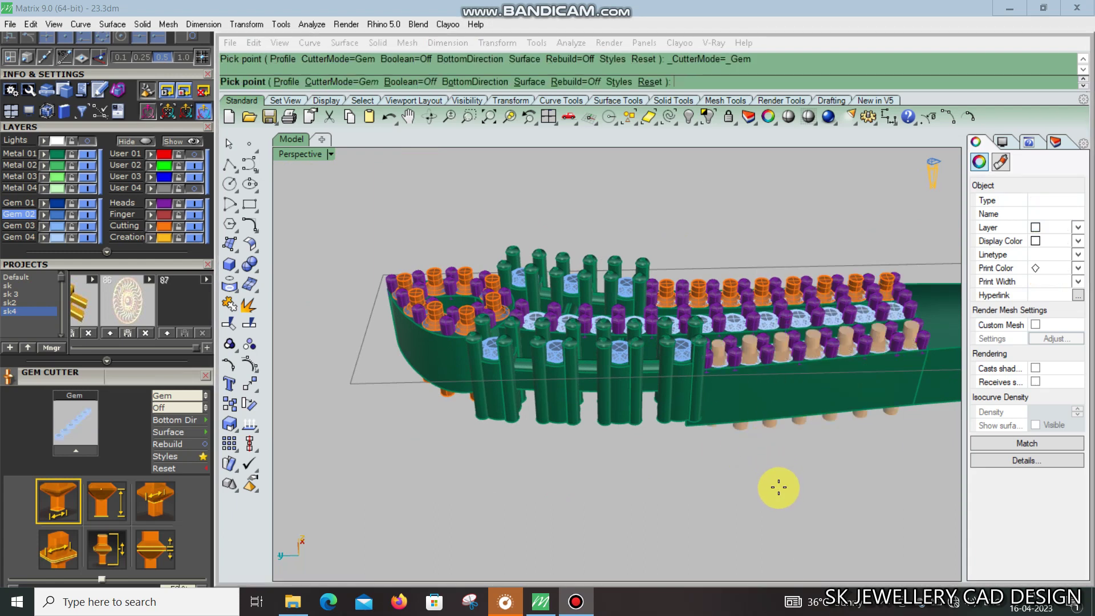
click(737, 322)
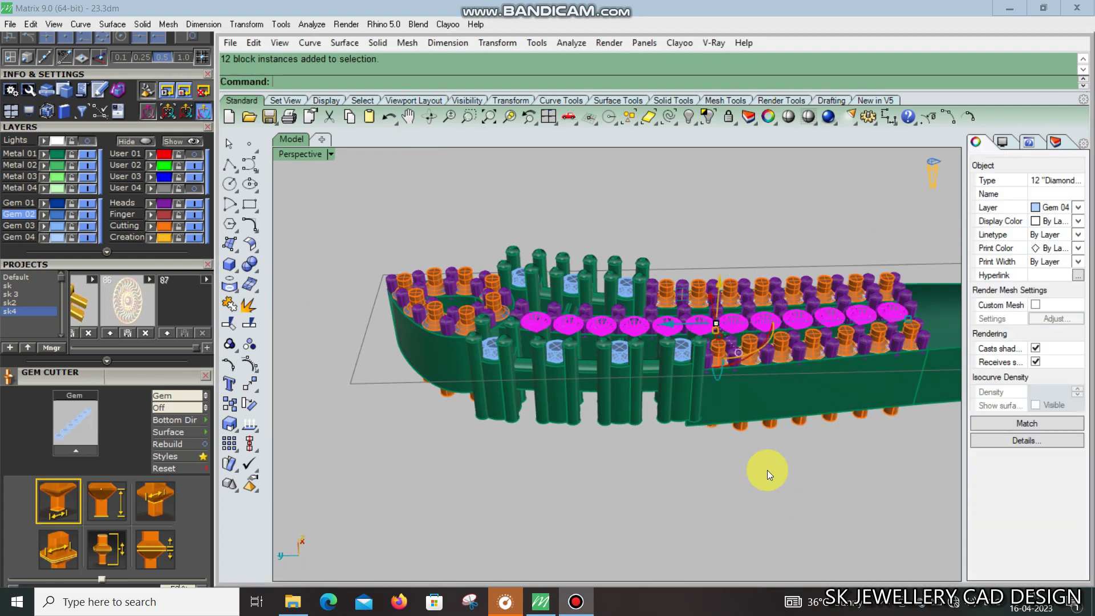
key(F6)
click(790, 401)
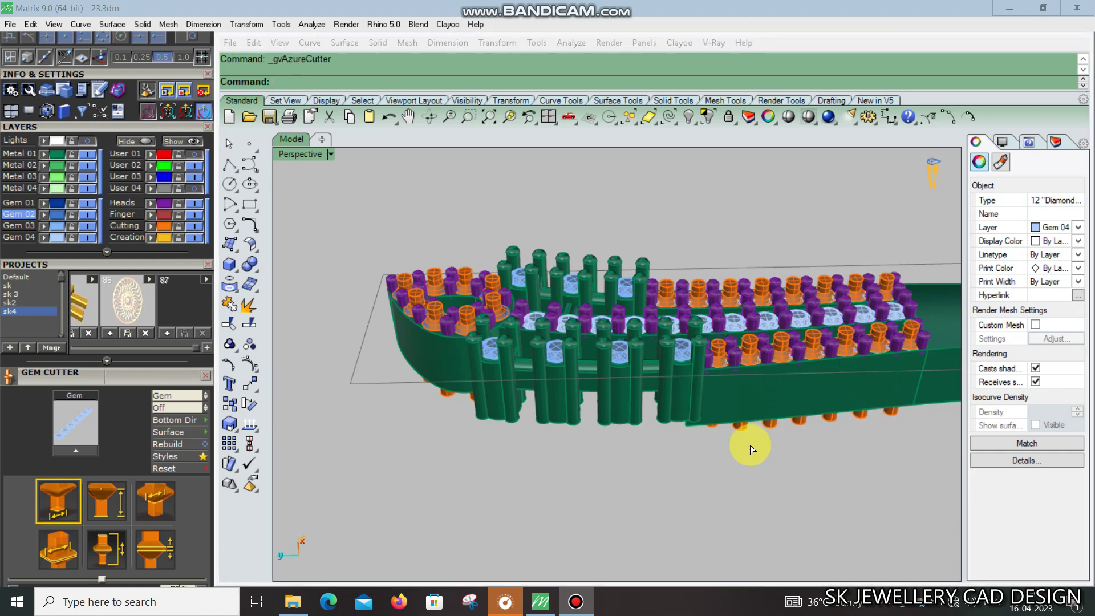
right_click(688, 450)
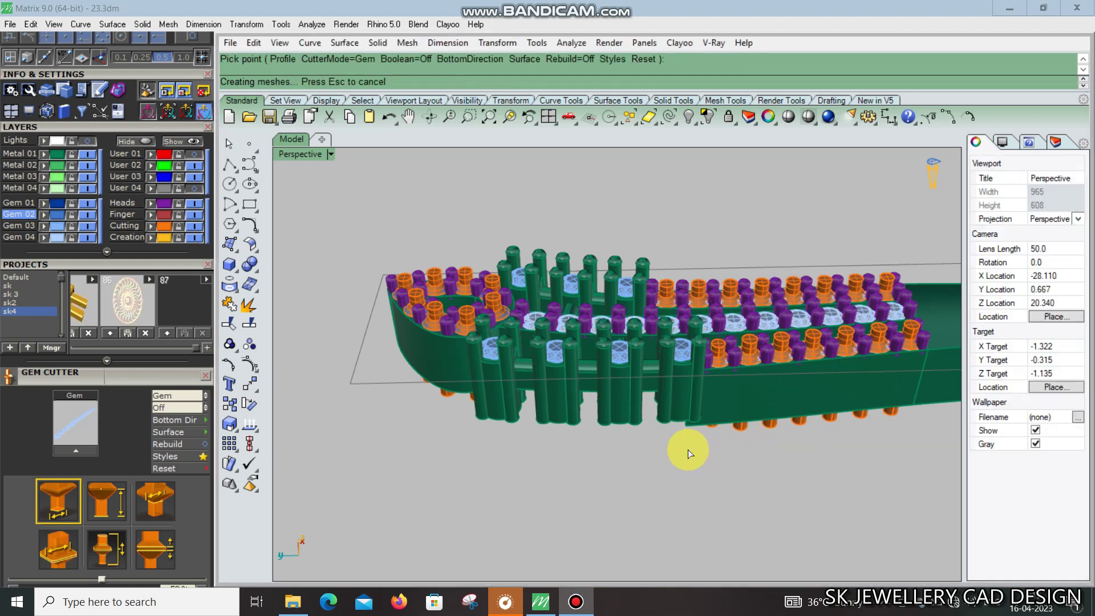
Subtract the cutters from the first metal band with BooleanDifference (Ctrl+B)
click(735, 408)
key(ctrl+b)
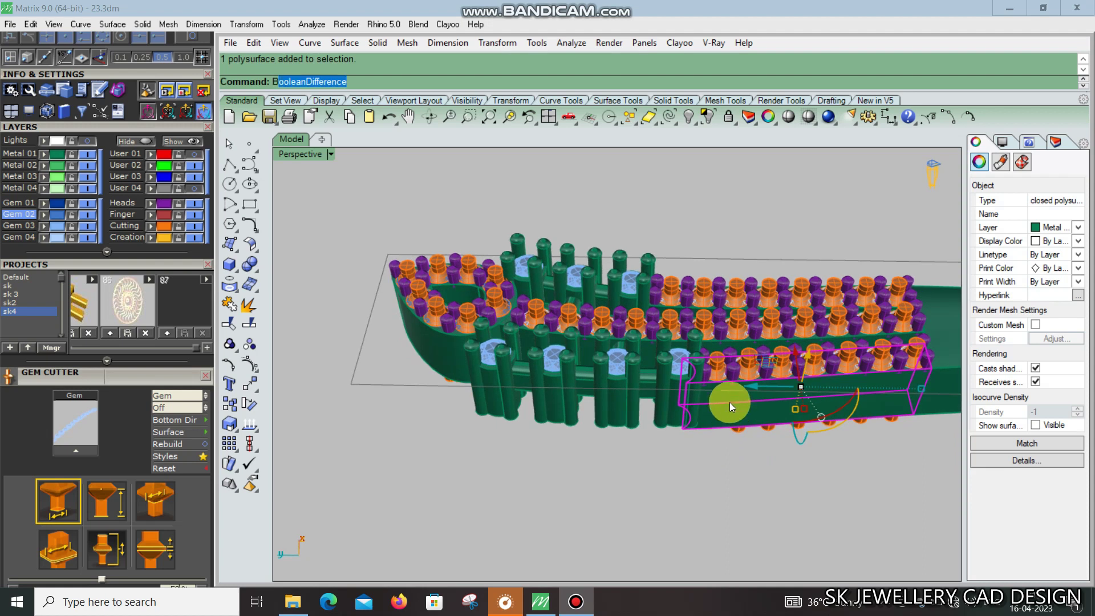
scroll(721, 361, up, 3)
click(714, 359)
right_click(713, 340)
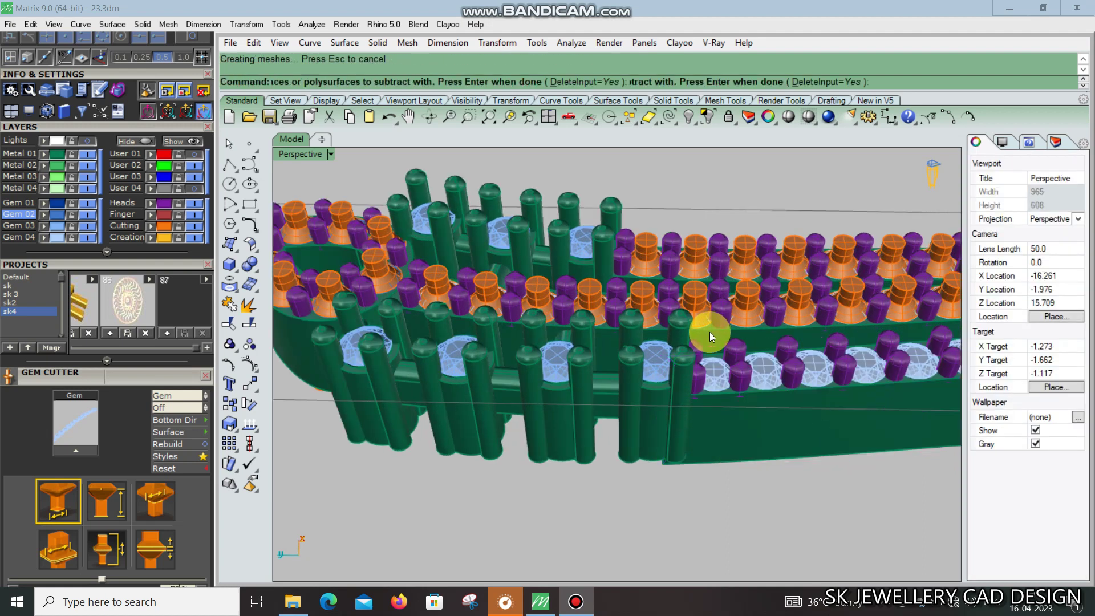
scroll(713, 338, up, 5)
click(688, 283)
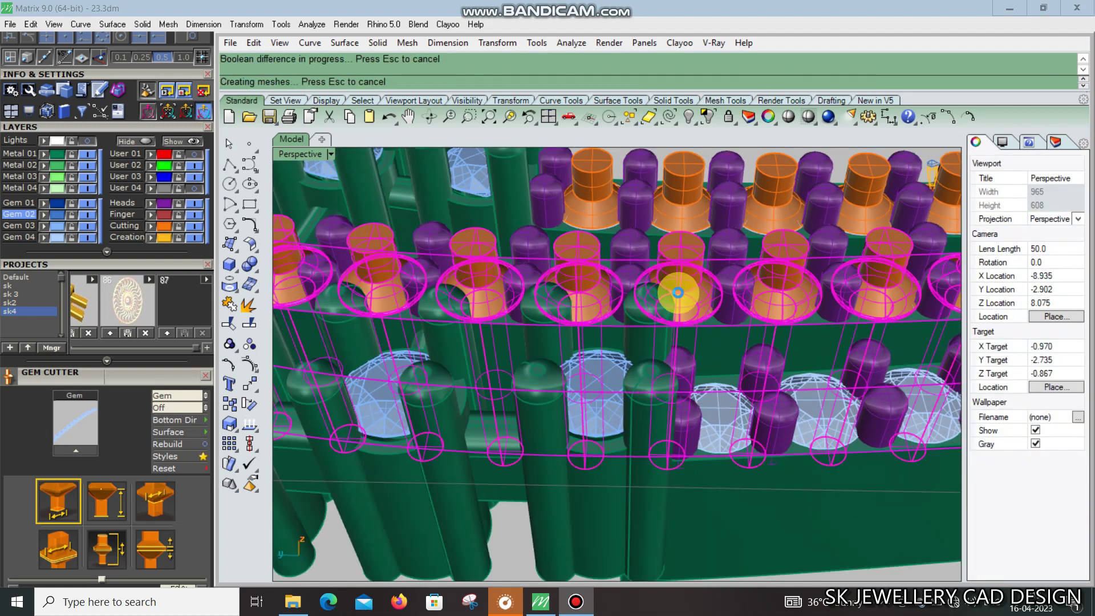
Repeat the subtraction on the next band using the leaf-tip cutters
scroll(678, 293, down, 3)
mouse_move(547, 381)
right_down()
mouse_move(558, 411)
mouse_move(518, 482)
right_up()
click(538, 424)
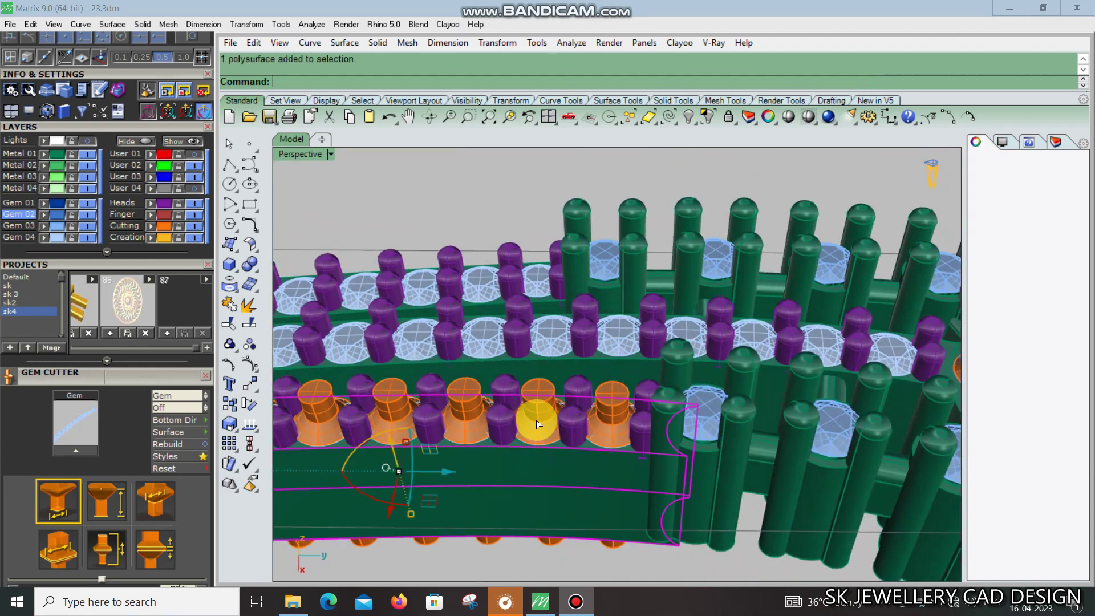
right_click(540, 407)
scroll(599, 374, down, 5)
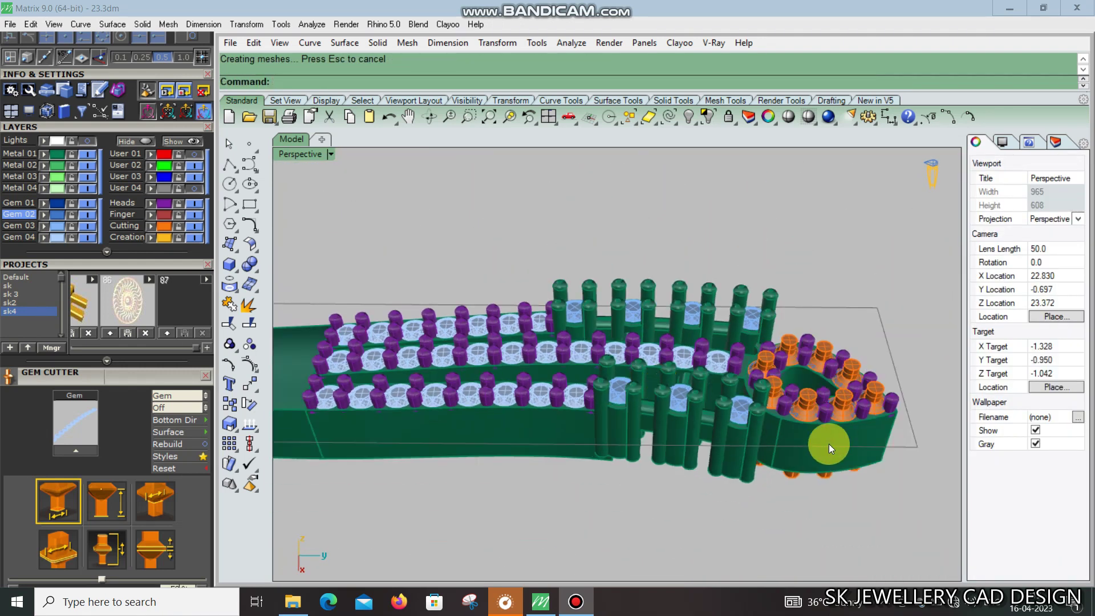
click(826, 435)
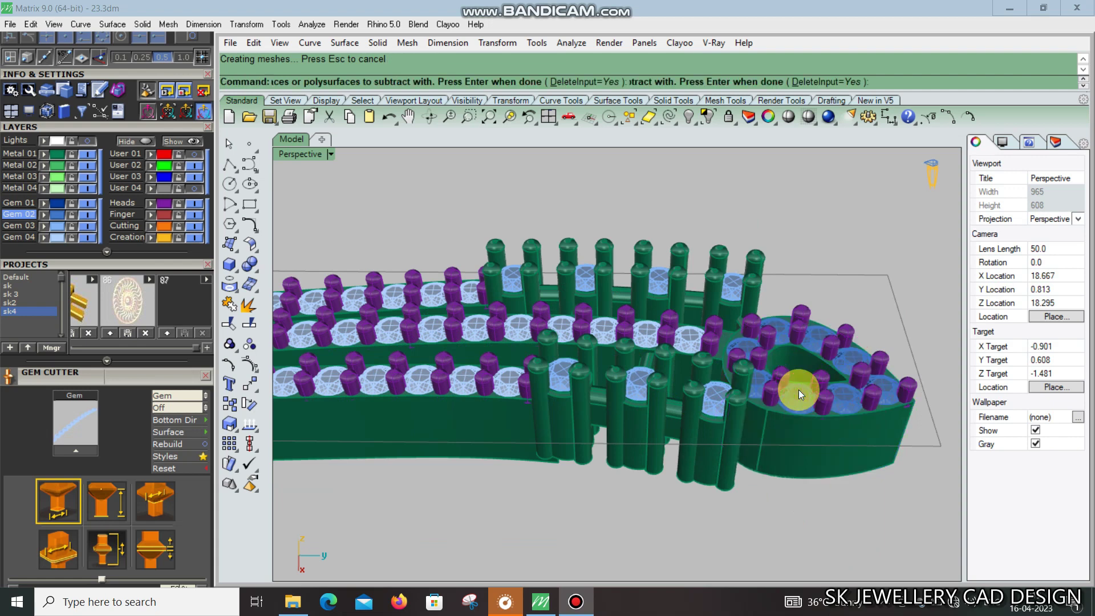
scroll(798, 399, down, 5)
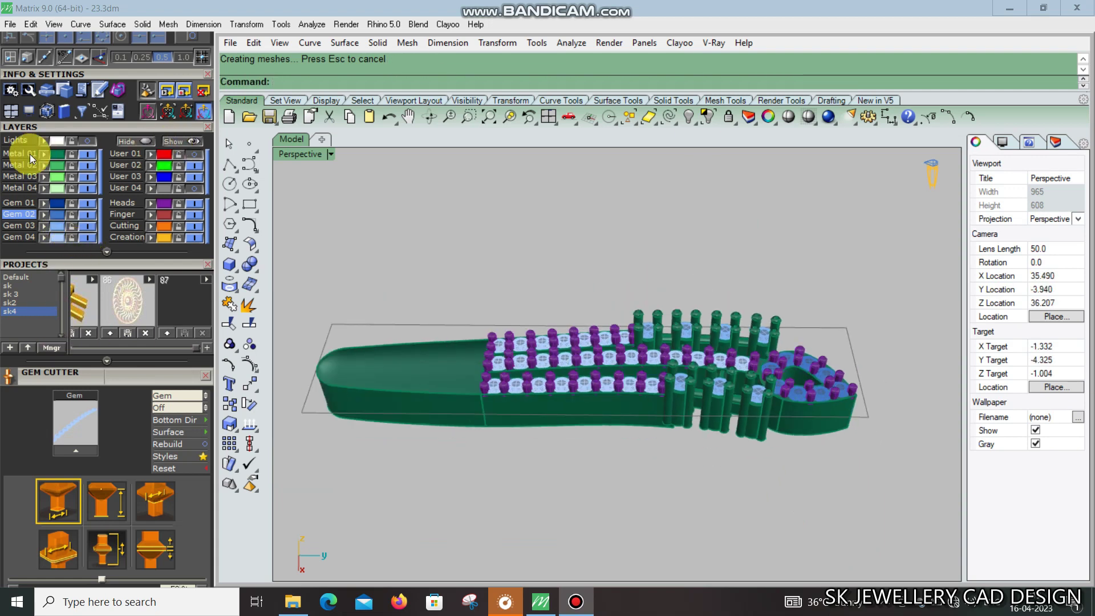
Make Metal 01 the current layer and hide the Gem 02, Gem 03 and Gem 04 layers
click(13, 154)
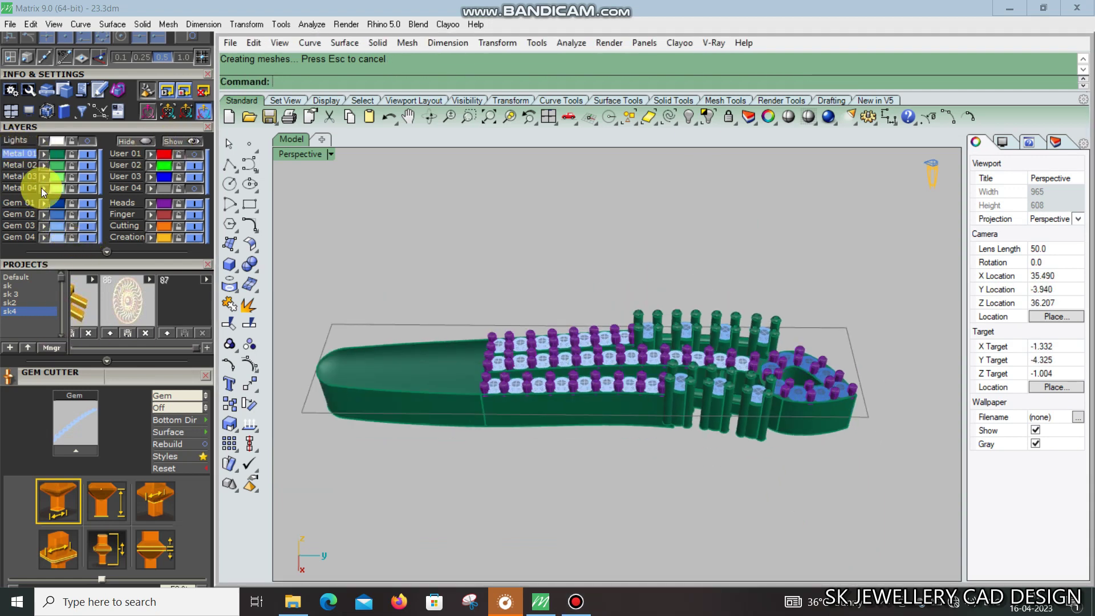
click(85, 236)
click(87, 226)
click(89, 207)
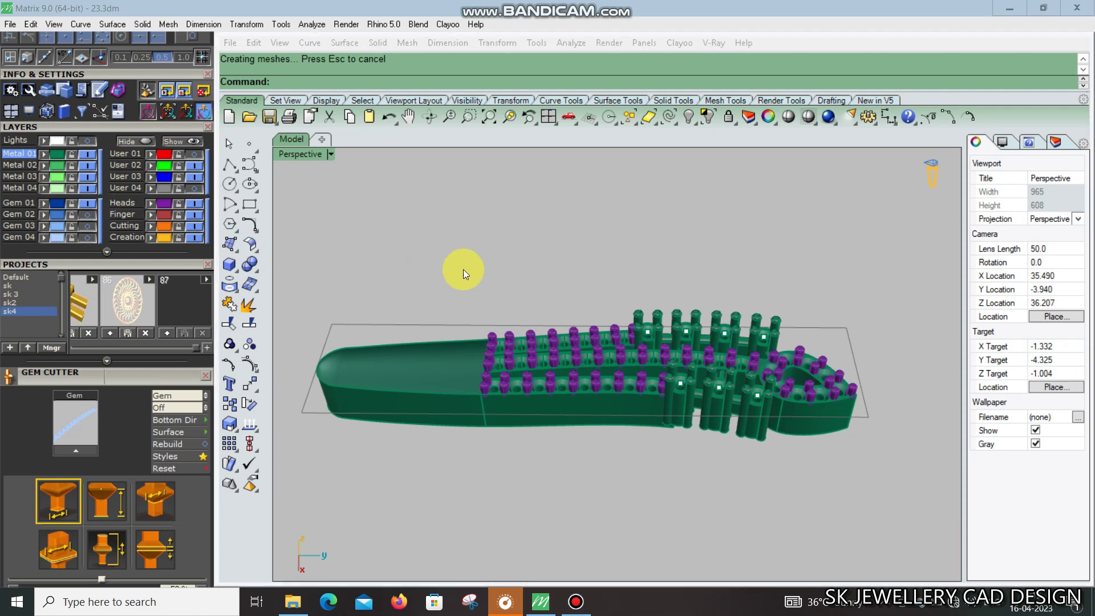
Zoom in and orbit to inspect the carved gem settings
right_drag(601, 281, 594, 396)
scroll(593, 396, up, 3)
scroll(690, 379, up, 3)
scroll(660, 367, up, 2)
scroll(656, 386, up, 2)
mouse_move(718, 380)
right_down()
mouse_move(812, 362)
mouse_move(807, 379)
mouse_move(777, 361)
mouse_move(849, 320)
mouse_move(542, 289)
mouse_move(502, 256)
mouse_move(525, 262)
right_up()
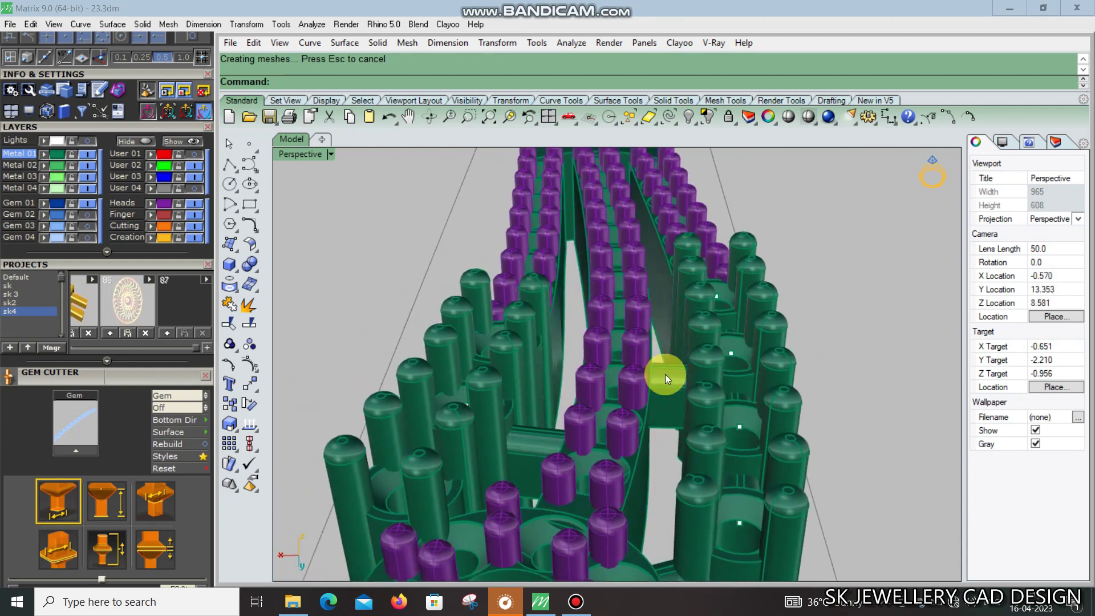
scroll(665, 374, up, 3)
Select a setting piece, orbit around it, and switch to the Top view
click(665, 370)
mouse_move(659, 375)
right_down()
mouse_move(644, 357)
mouse_move(542, 430)
mouse_move(567, 362)
right_up()
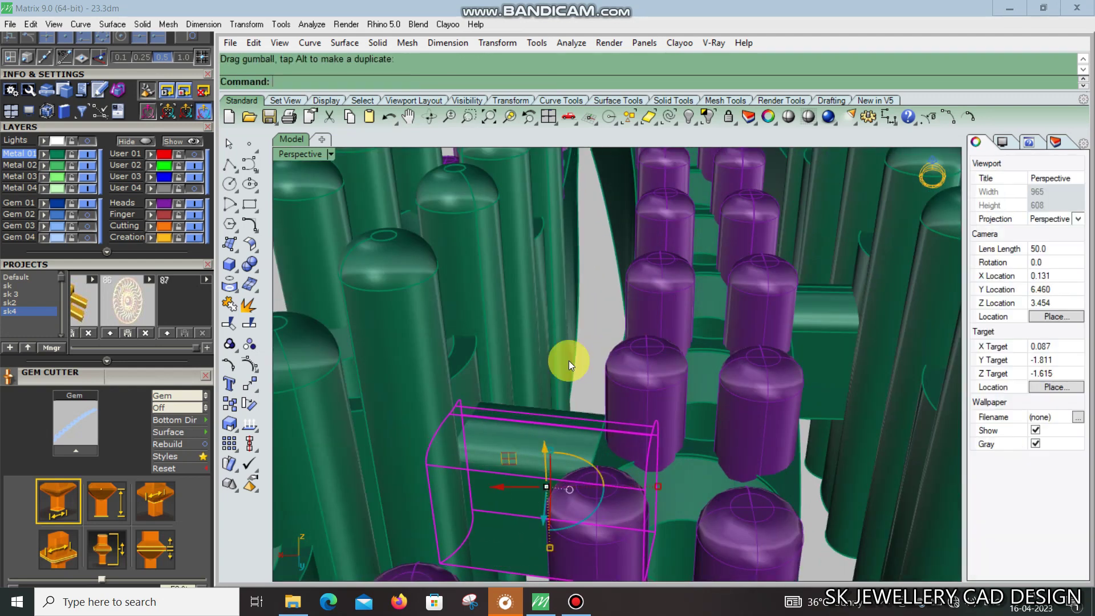
scroll(640, 404, down, 10)
key(ctrl+F1)
right_drag(631, 376, 606, 378)
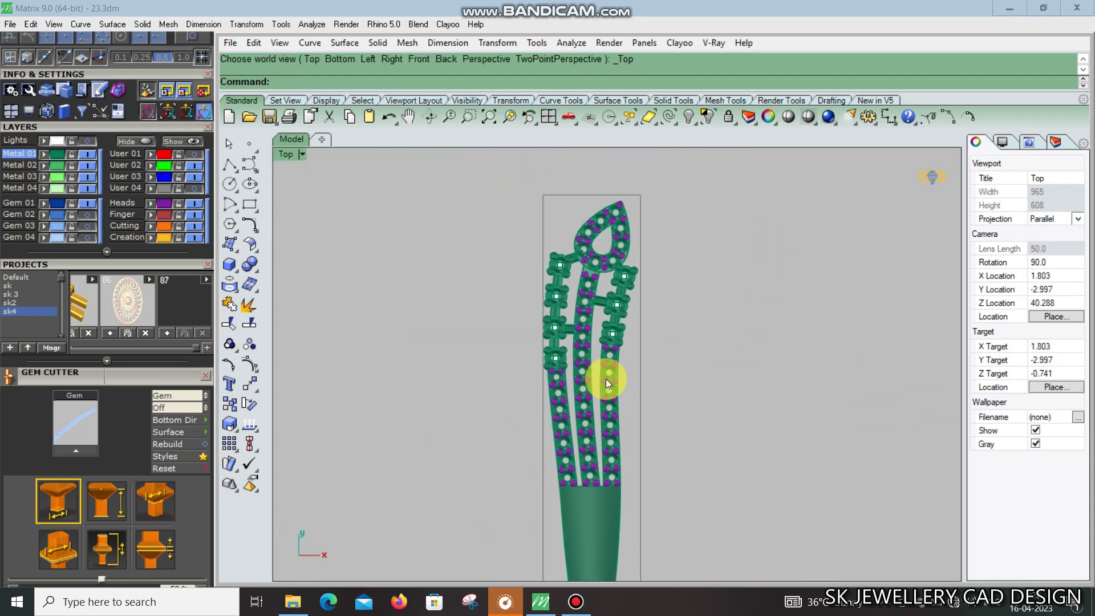
Delete the stray points and show the light-blue gem stones again
key(ctrl+F4)
click(634, 124)
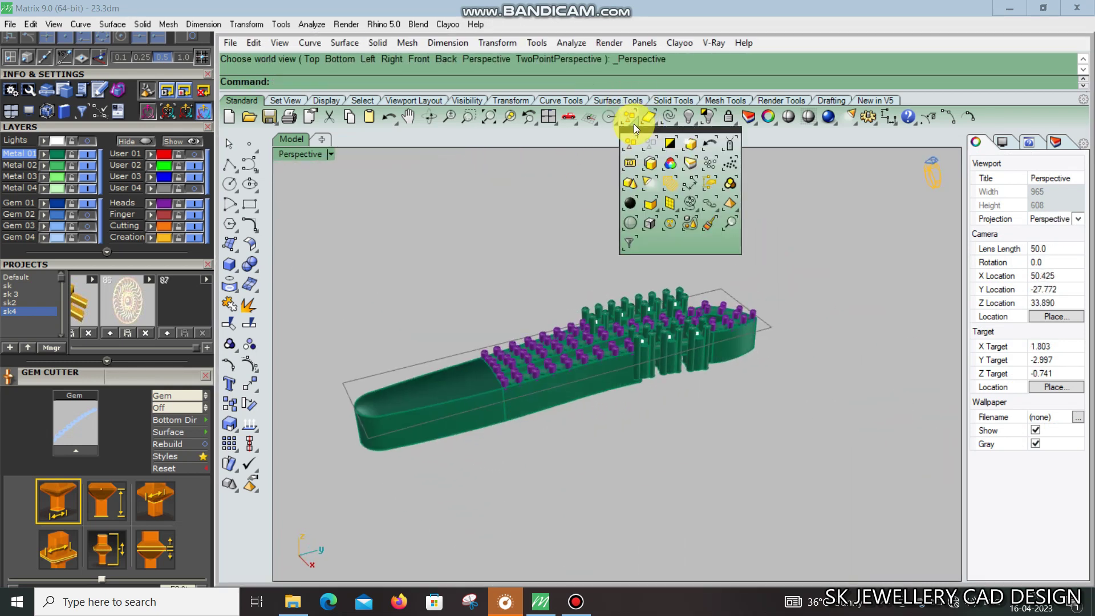
key(Delete)
mouse_move(745, 330)
right_down()
mouse_move(704, 260)
mouse_move(714, 390)
right_up()
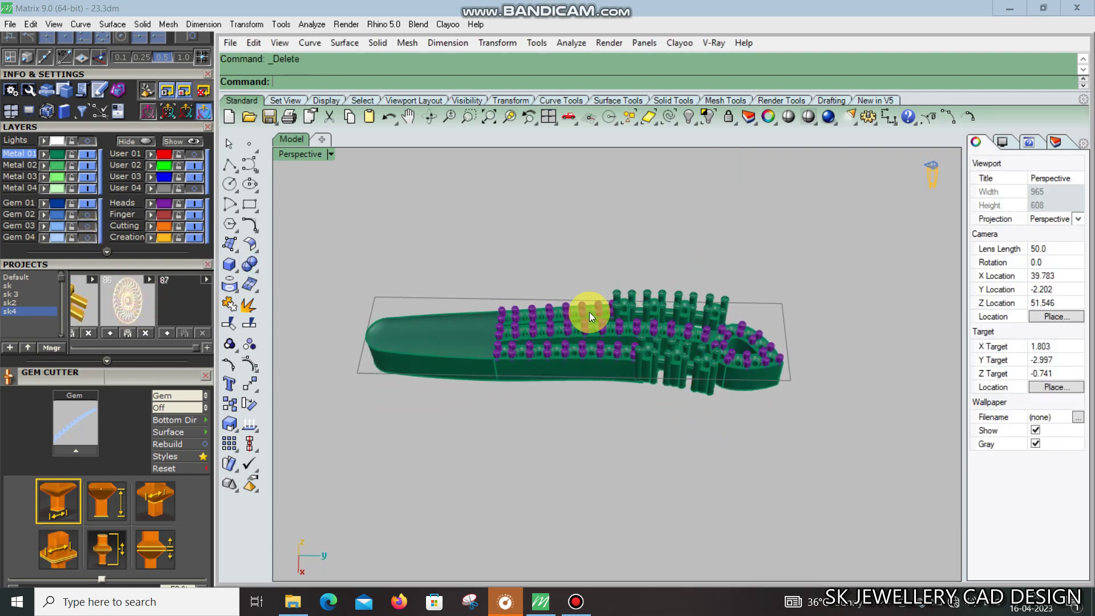
click(88, 235)
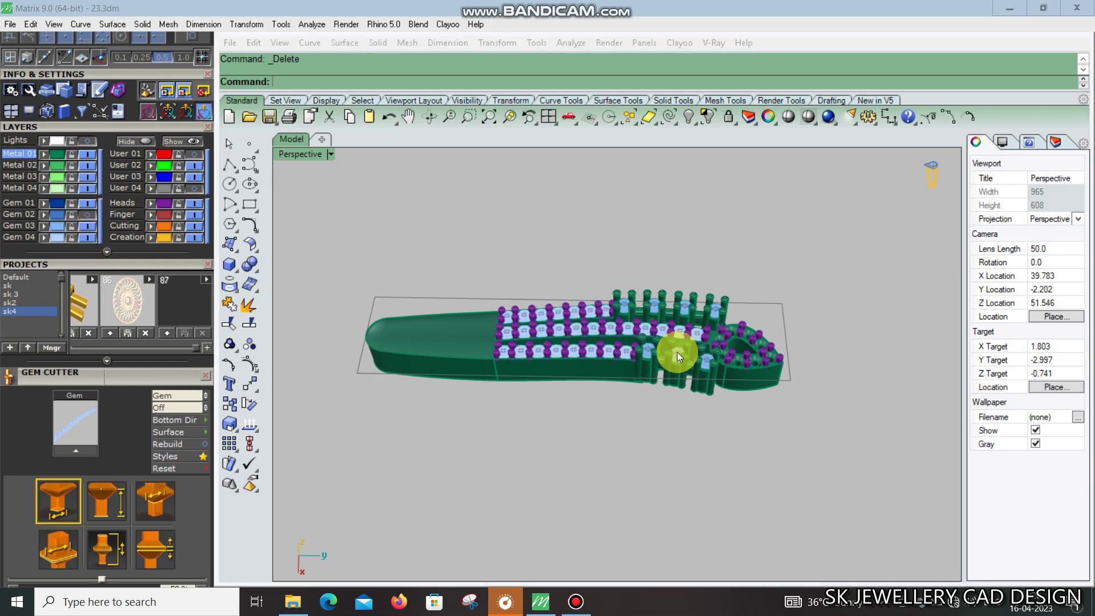
scroll(677, 352, down, 3)
key(ctrl+F1)
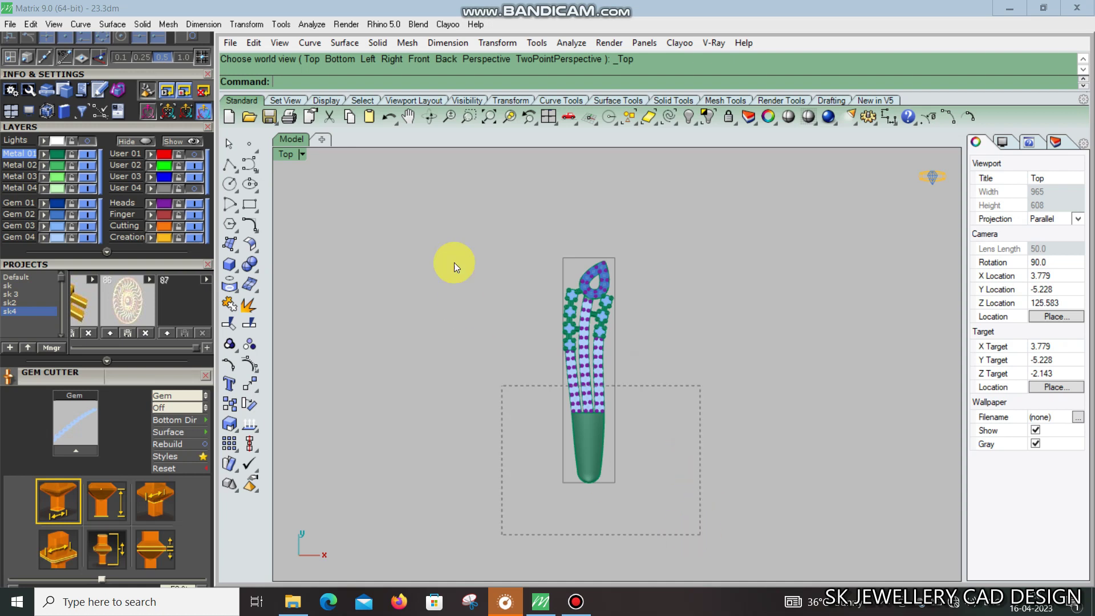
Select the whole leaf and group it with Ctrl+G
key(ctrl+a)
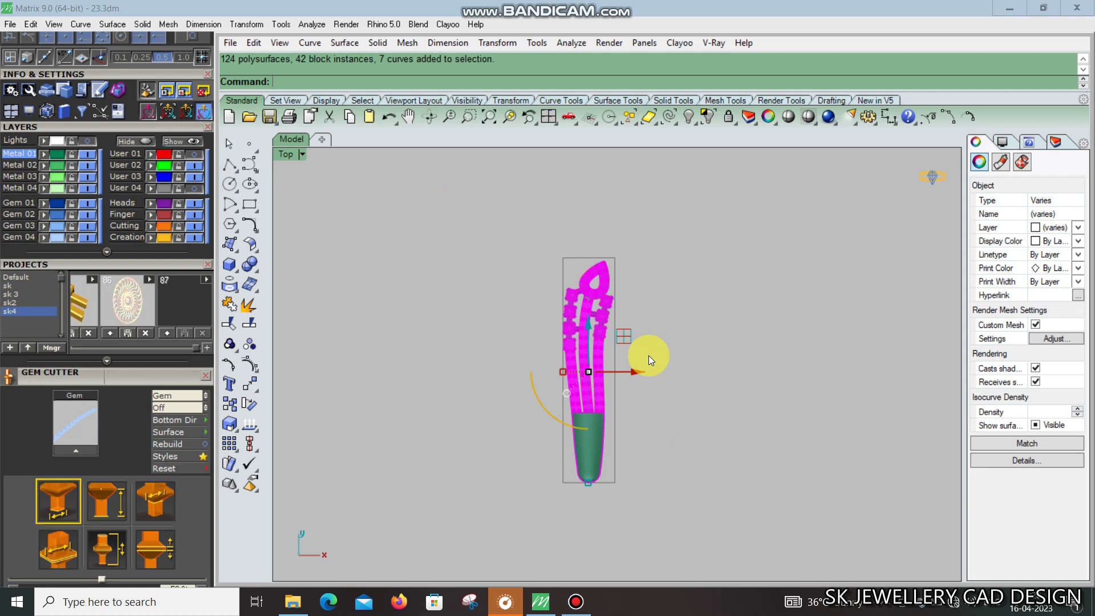
key(ctrl+g)
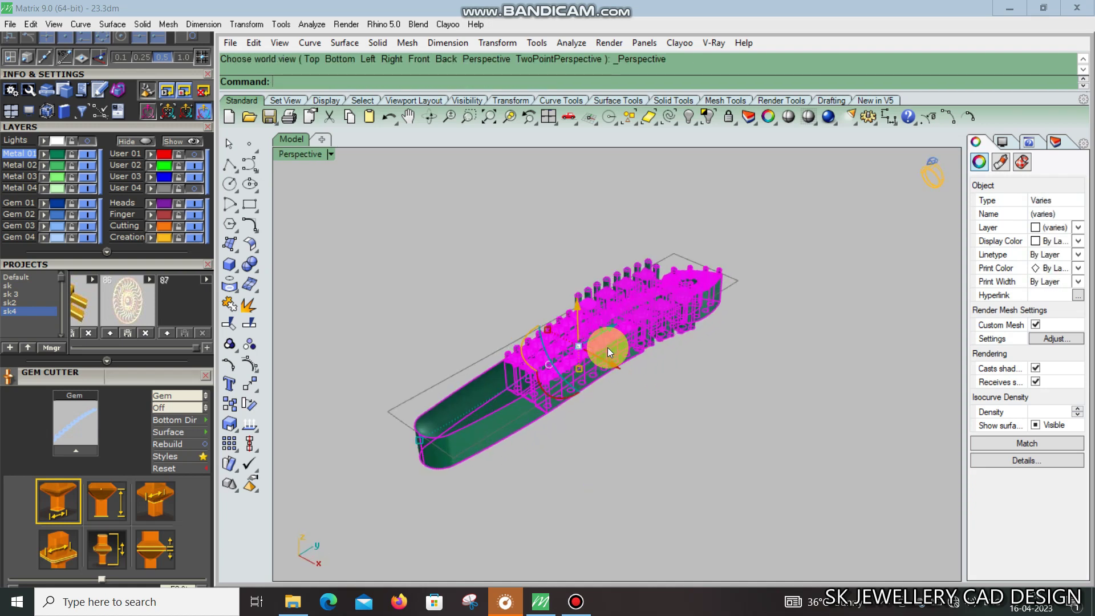
key(Escape)
click(637, 340)
key(ctrl+F1)
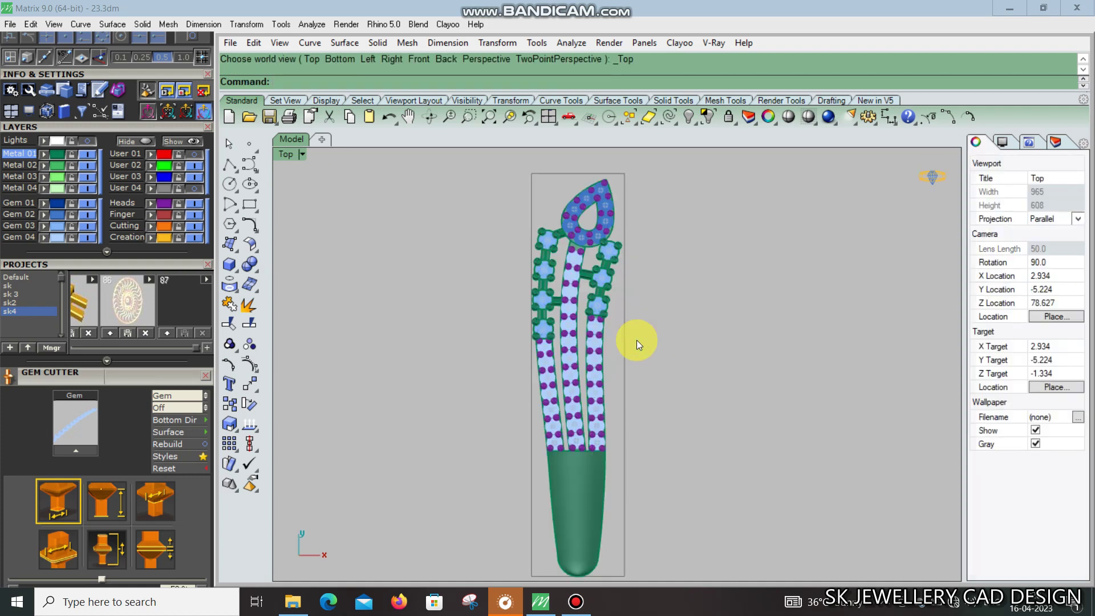
key(ctrl+F4)
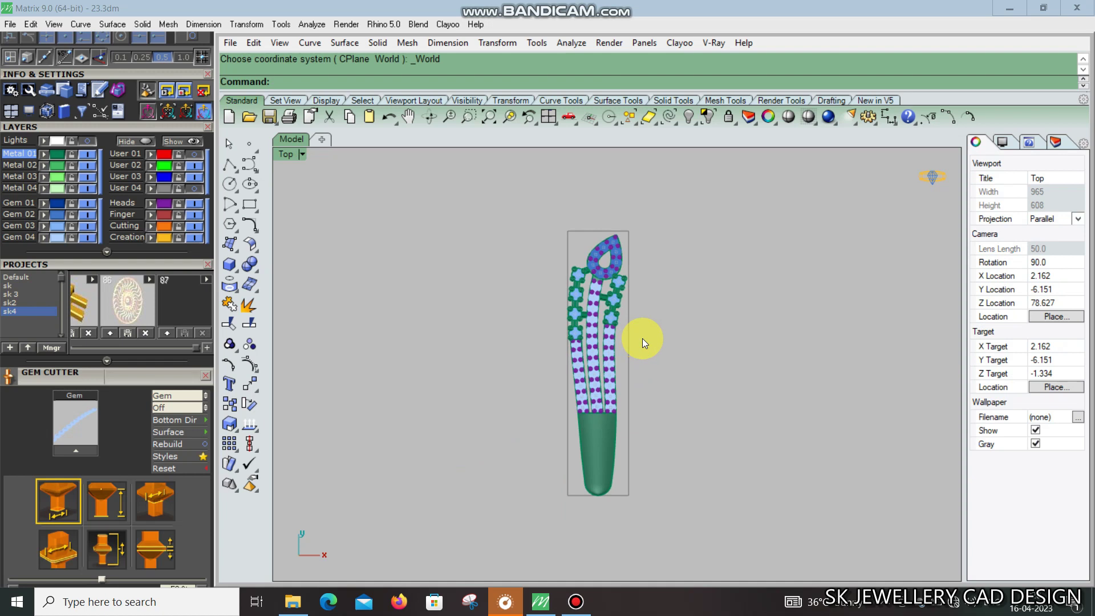
Check the grouped leaf in Perspective and Top views and select it
right_drag(642, 338, 687, 389)
key(ctrl+F1)
key(ctrl+F4)
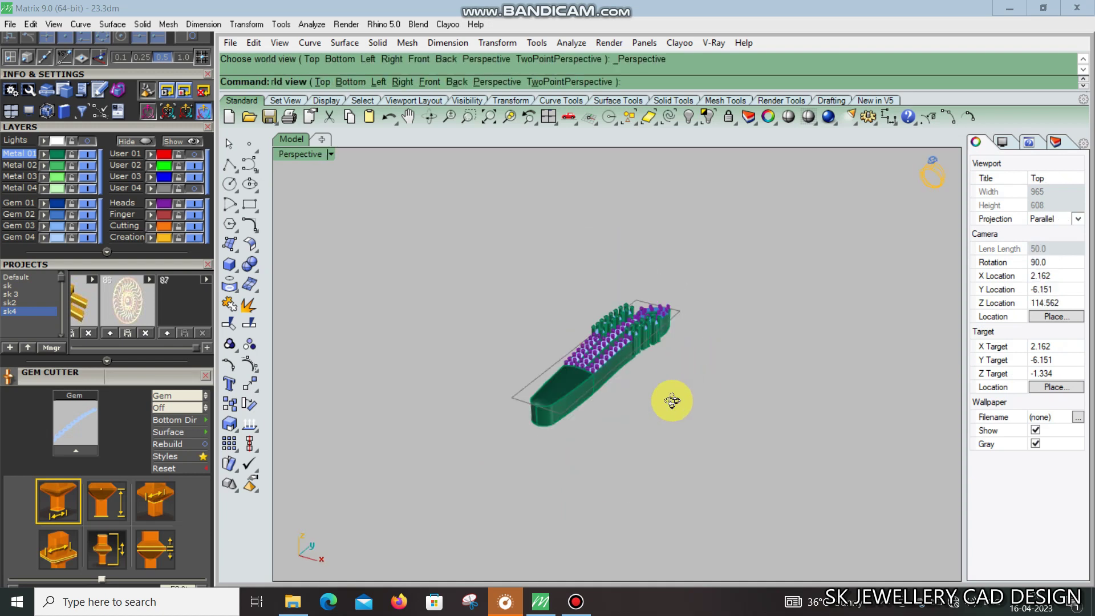
key(ctrl+a)
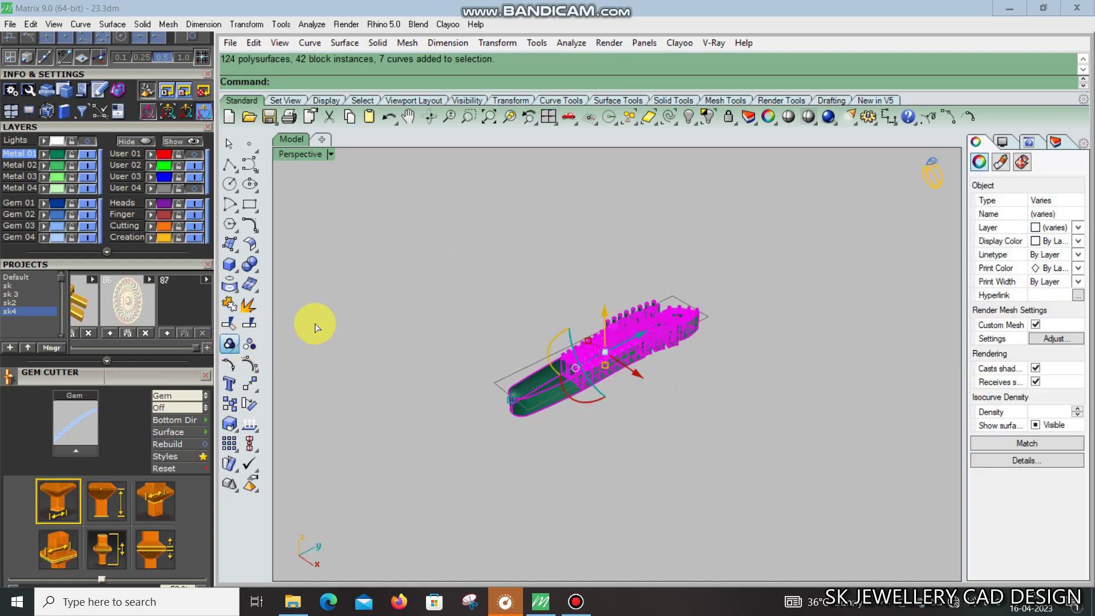
click(648, 357)
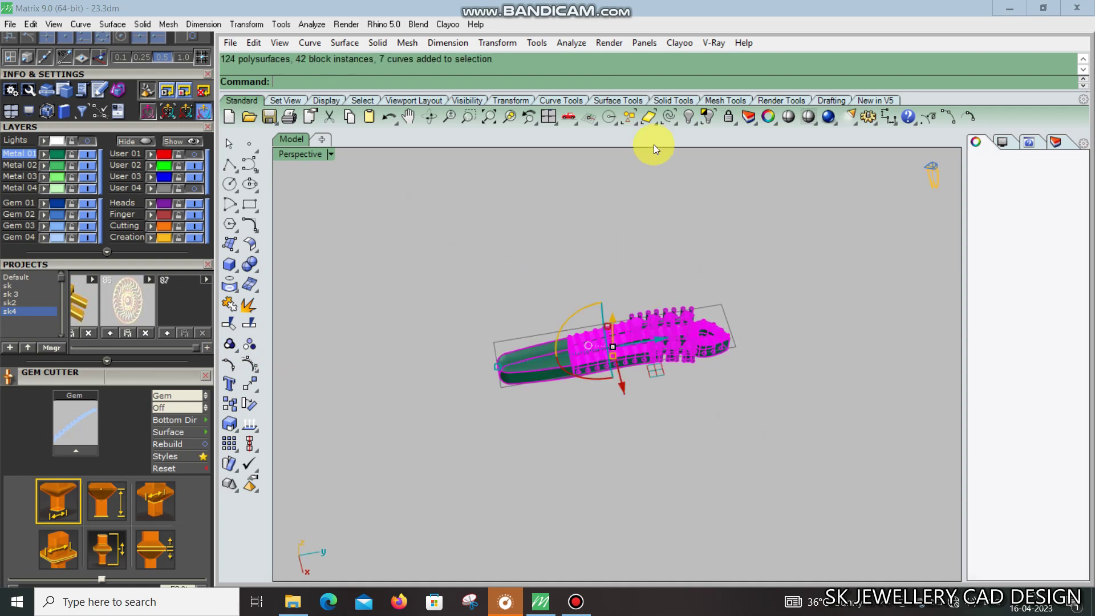
key(ctrl+F1)
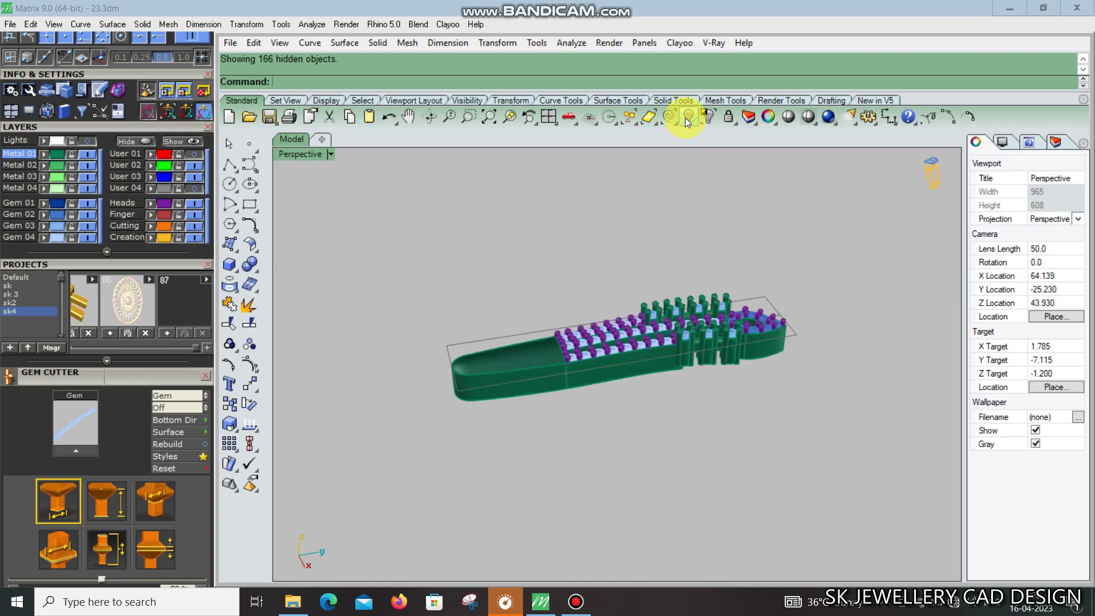
Reveal the hidden objects and hide the closed outline curve around the band
click(605, 343)
scroll(511, 392, up, 1)
scroll(508, 370, up, 2)
scroll(507, 369, down, 2)
mouse_move(614, 413)
right_down()
mouse_move(546, 201)
mouse_move(557, 416)
mouse_move(625, 454)
right_up()
right_drag(872, 274, 740, 125)
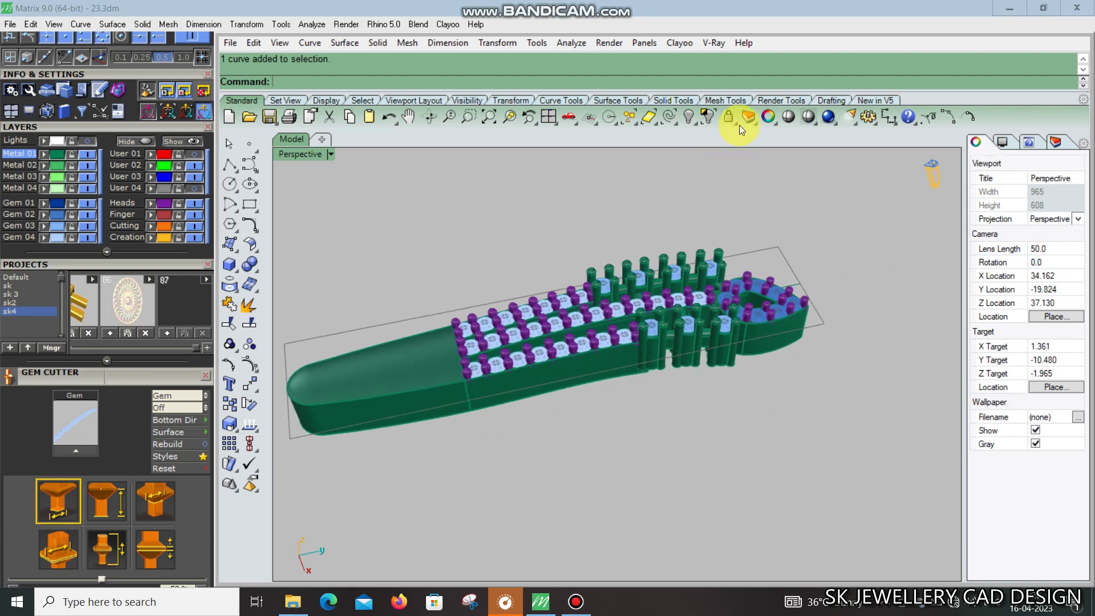
click(772, 245)
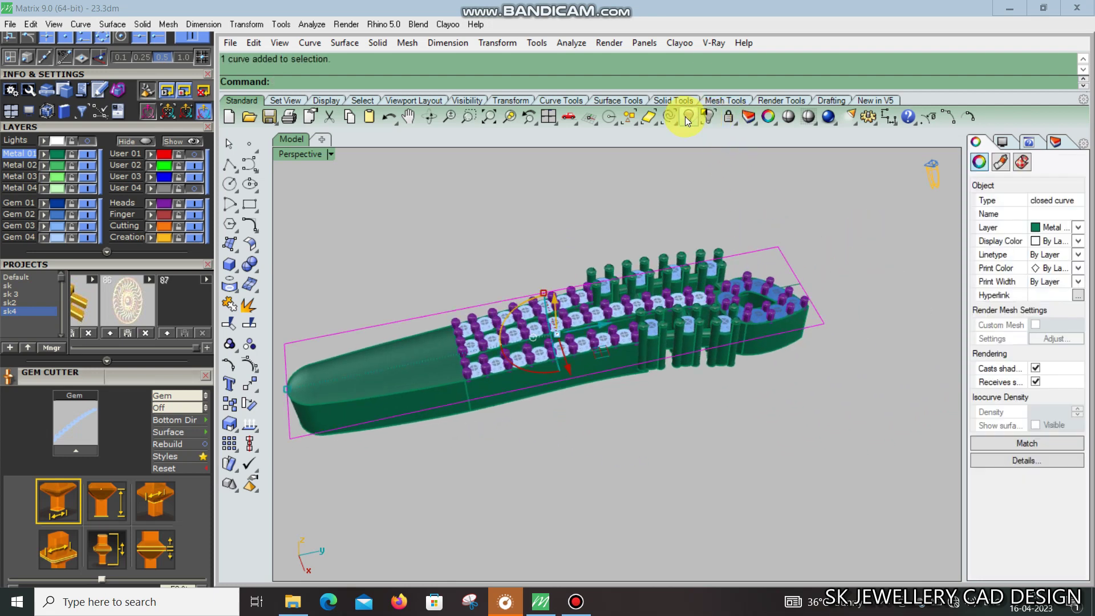
click(615, 250)
Turn on the red User 01 guide curves and select the grouped leaf in the Right view
click(194, 156)
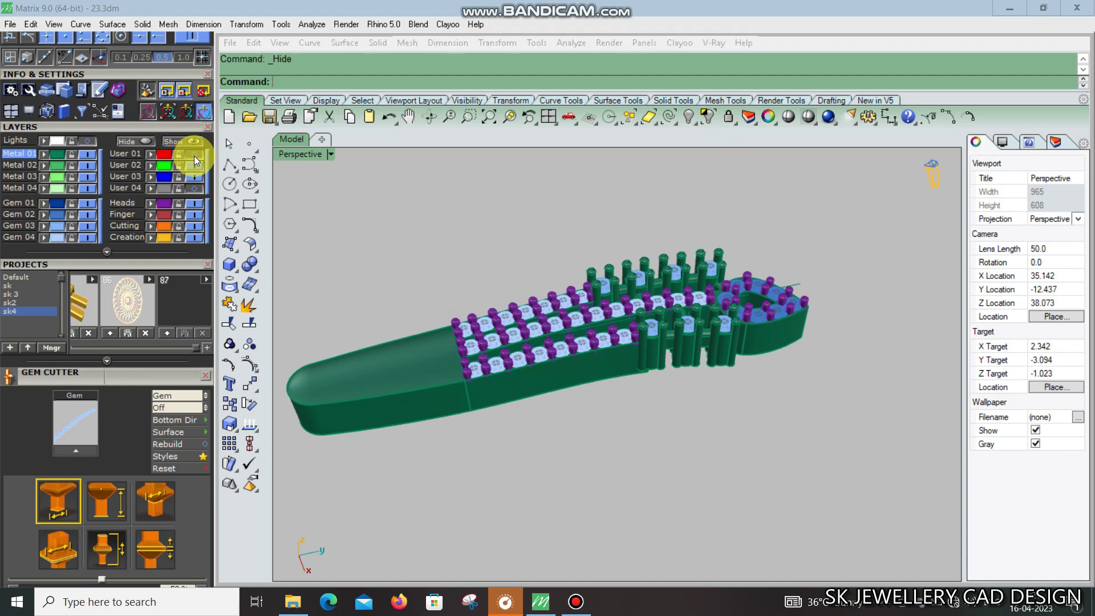
right_drag(665, 326, 629, 266)
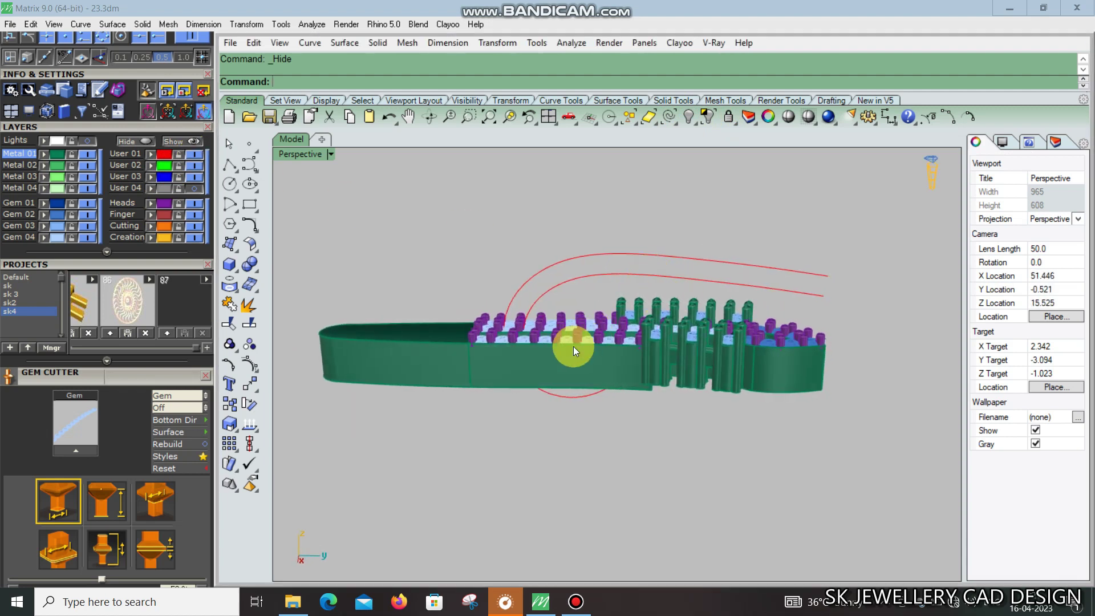
key(ctrl+a)
key(ctrl+F3)
key(Escape)
key(ctrl+a)
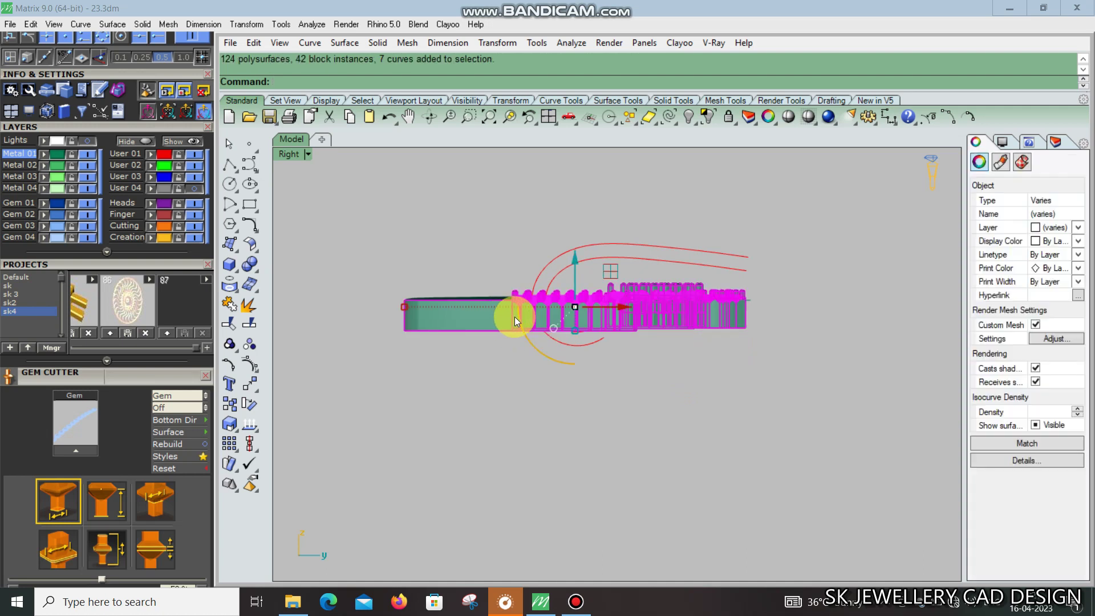
click(495, 44)
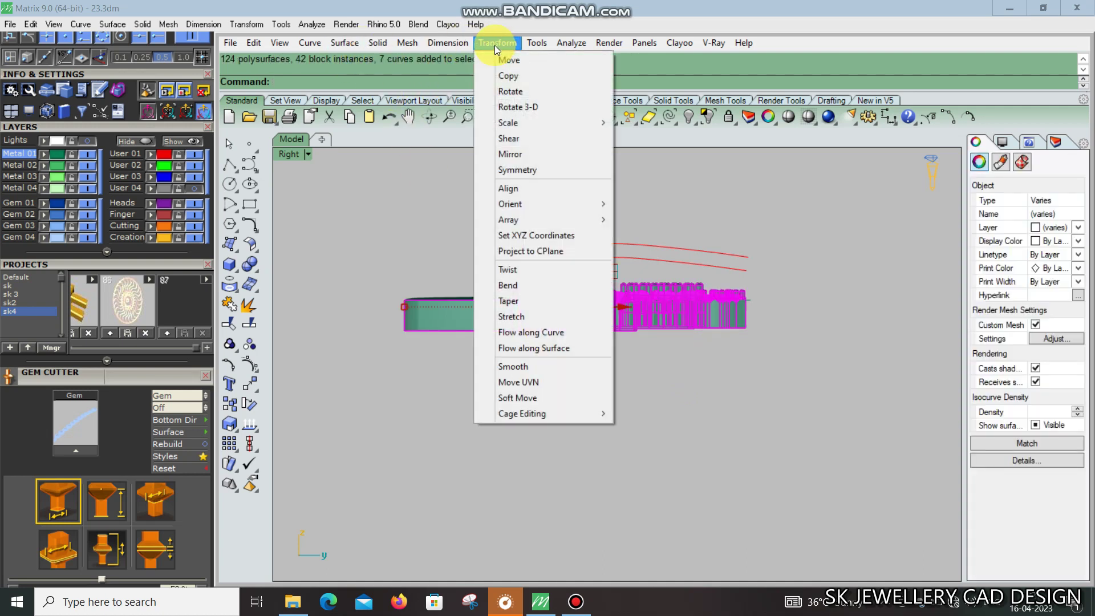
Flow the grouped leaf from the straight base curve onto the upper red target curve
click(556, 333)
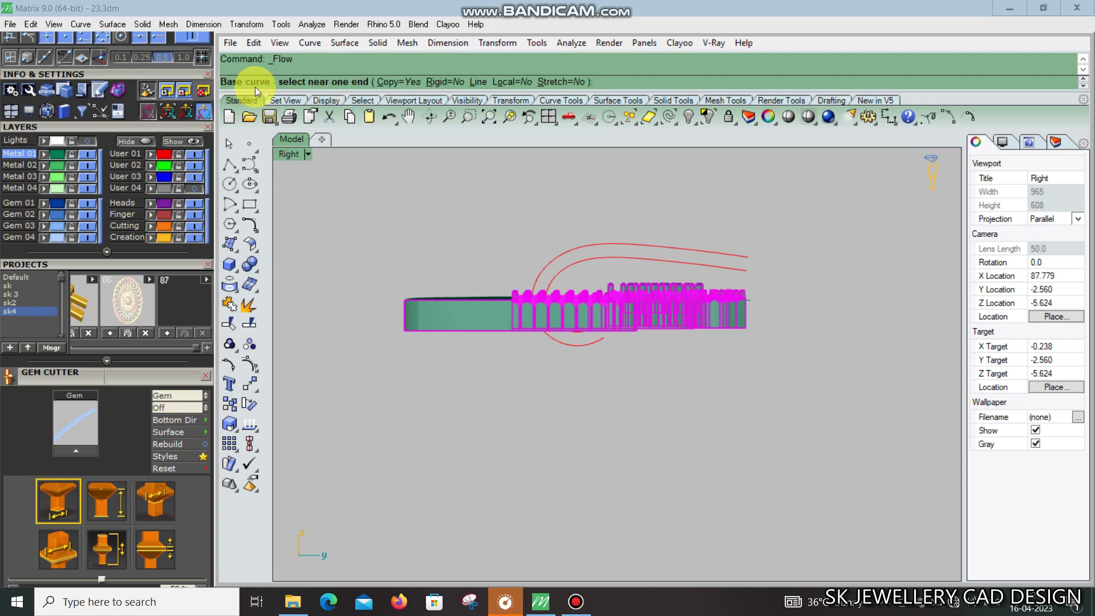
key(ctrl+Tab)
right_drag(759, 308, 748, 325)
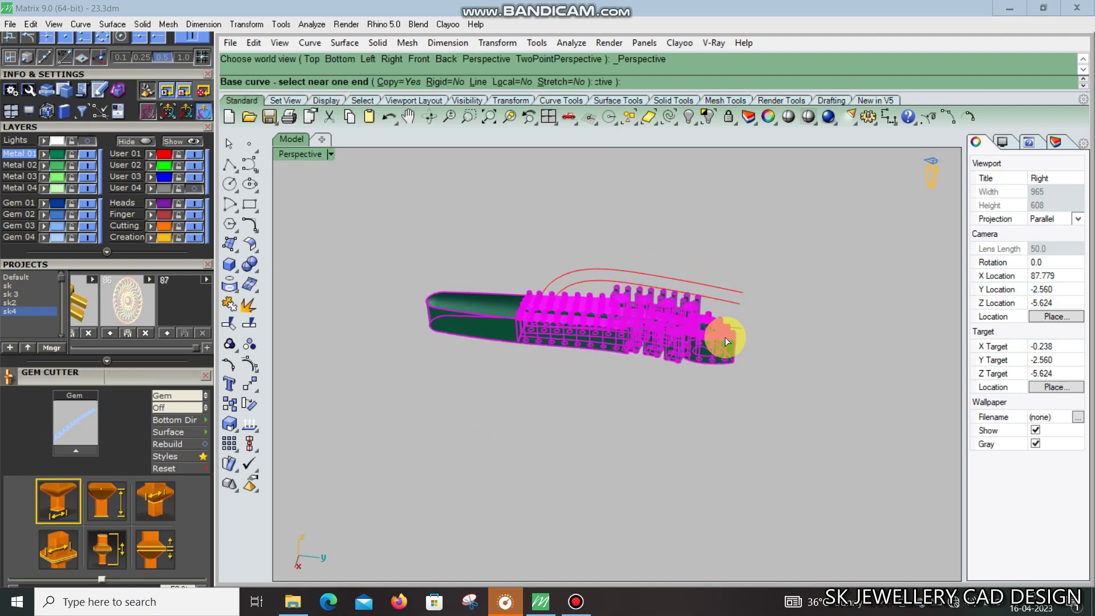
click(748, 325)
key(ctrl+F3)
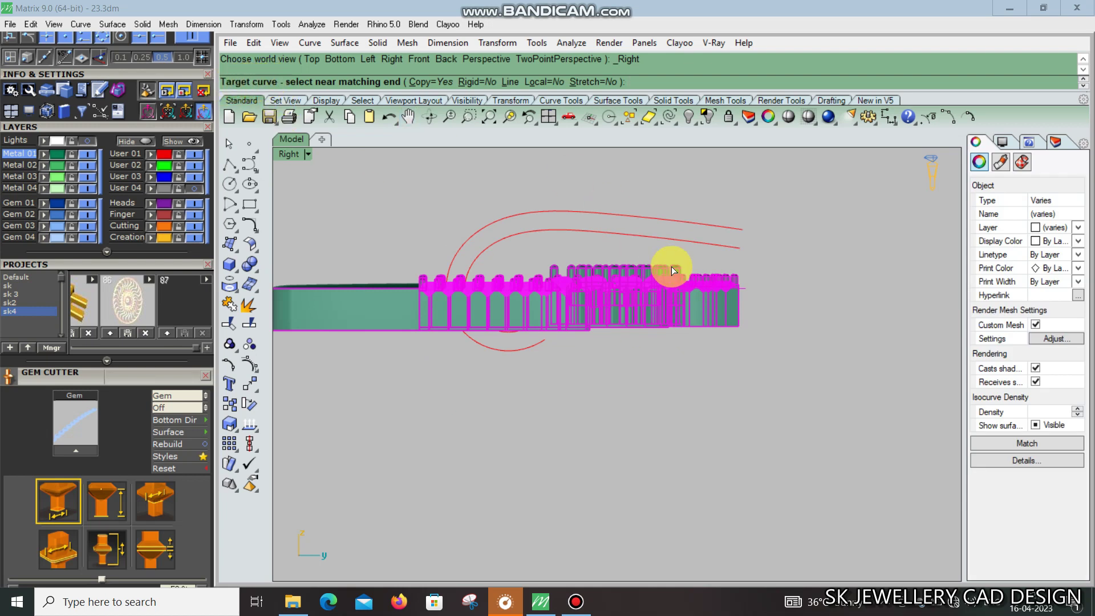
click(741, 230)
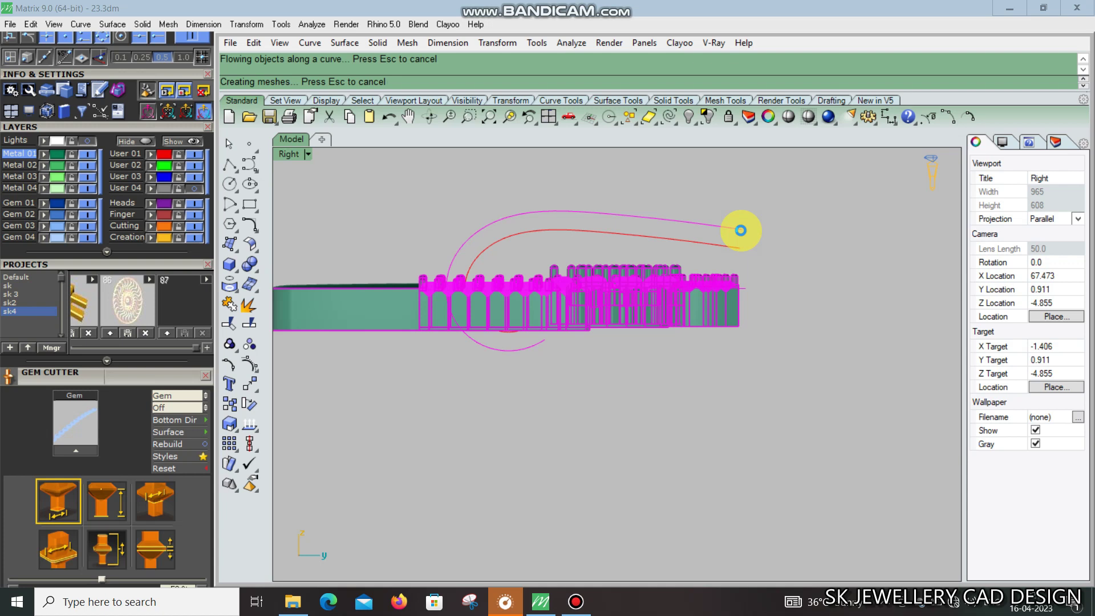
Finish flowing the leaf along the upper curve and hide the original straight leaf
click(741, 230)
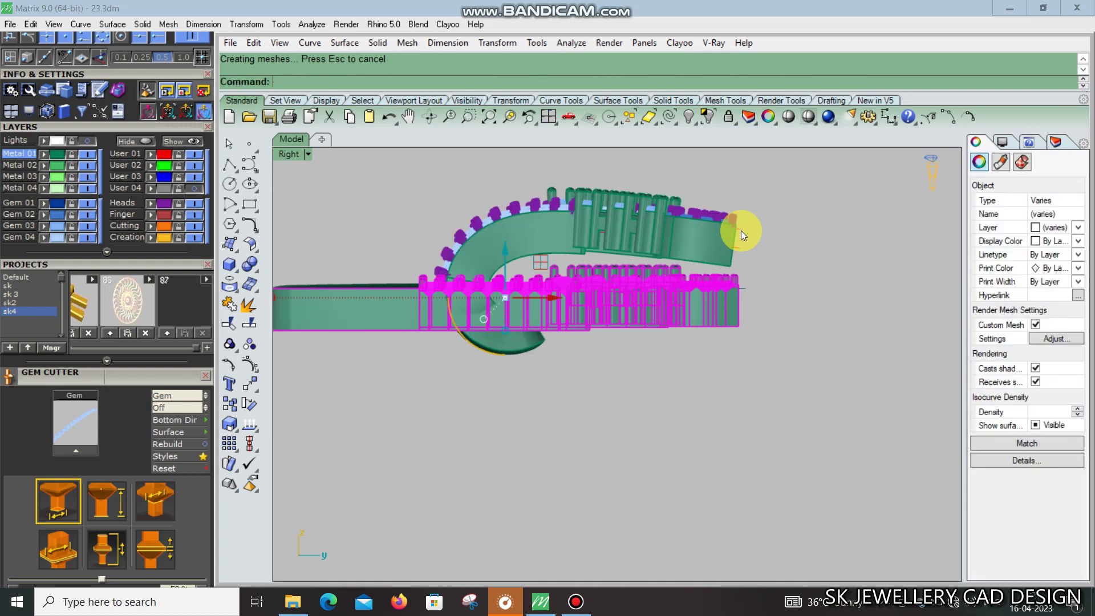
mouse_move(741, 252)
right_down()
mouse_move(698, 341)
mouse_move(627, 280)
mouse_move(672, 396)
right_up()
key(Escape)
mouse_move(716, 357)
shift+right_down()
mouse_move(843, 325)
mouse_move(849, 303)
mouse_move(665, 325)
mouse_move(460, 305)
mouse_move(651, 384)
mouse_move(585, 356)
shift+right_up()
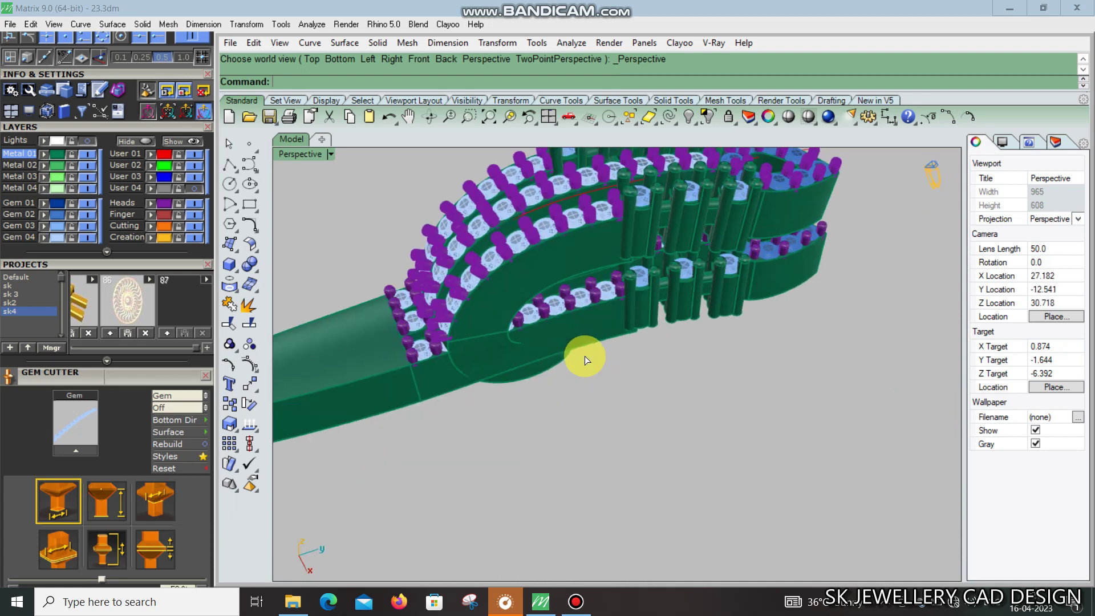
key(ctrl+F3)
right_drag(704, 328, 667, 368)
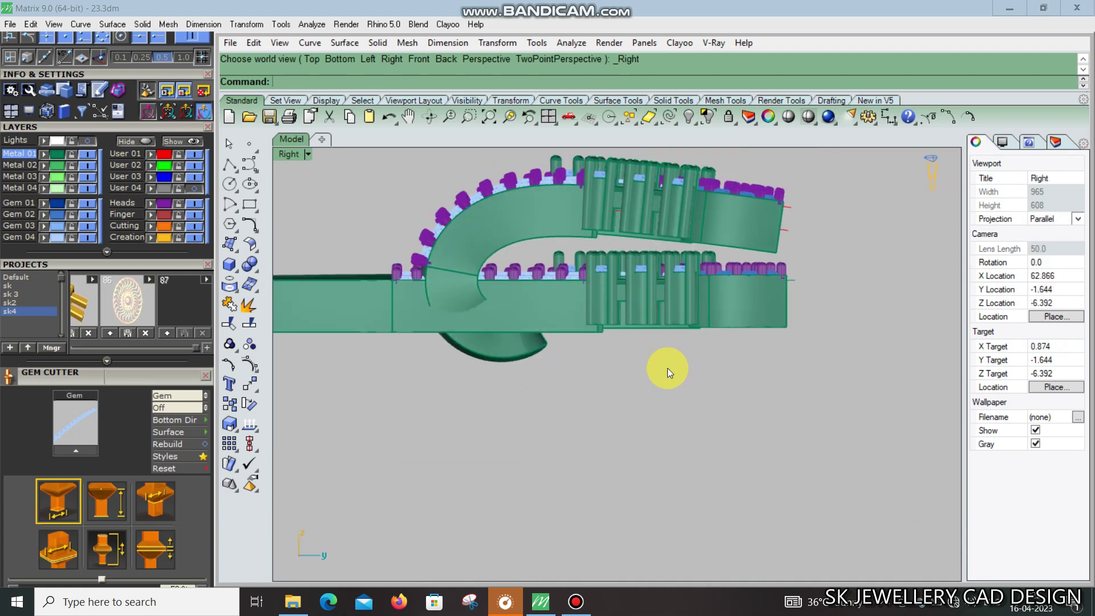
scroll(668, 368, down, 2)
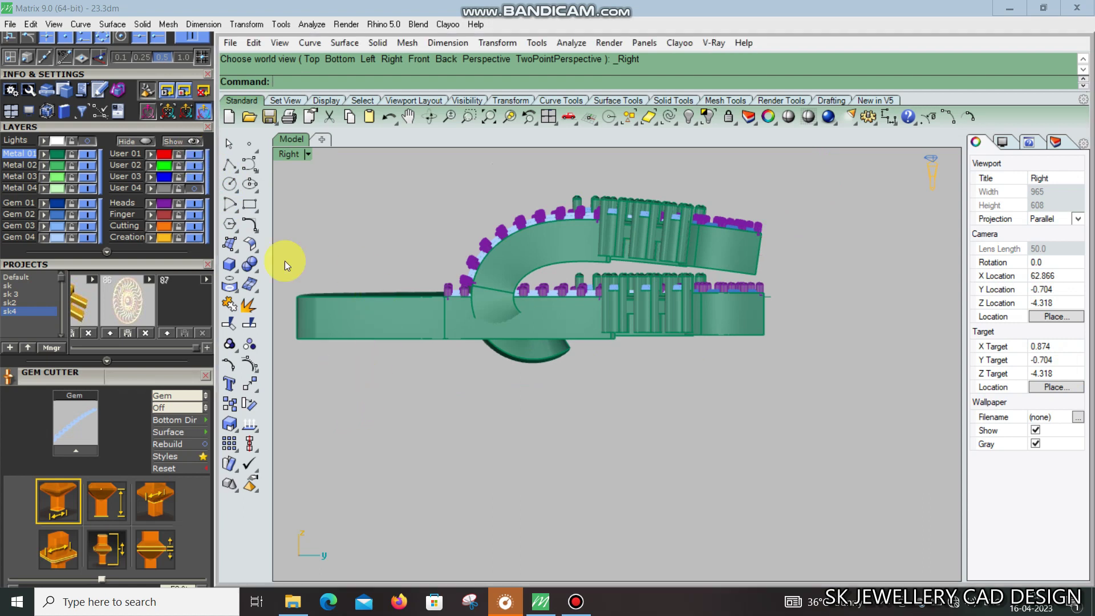
drag(285, 261, 781, 360)
click(687, 115)
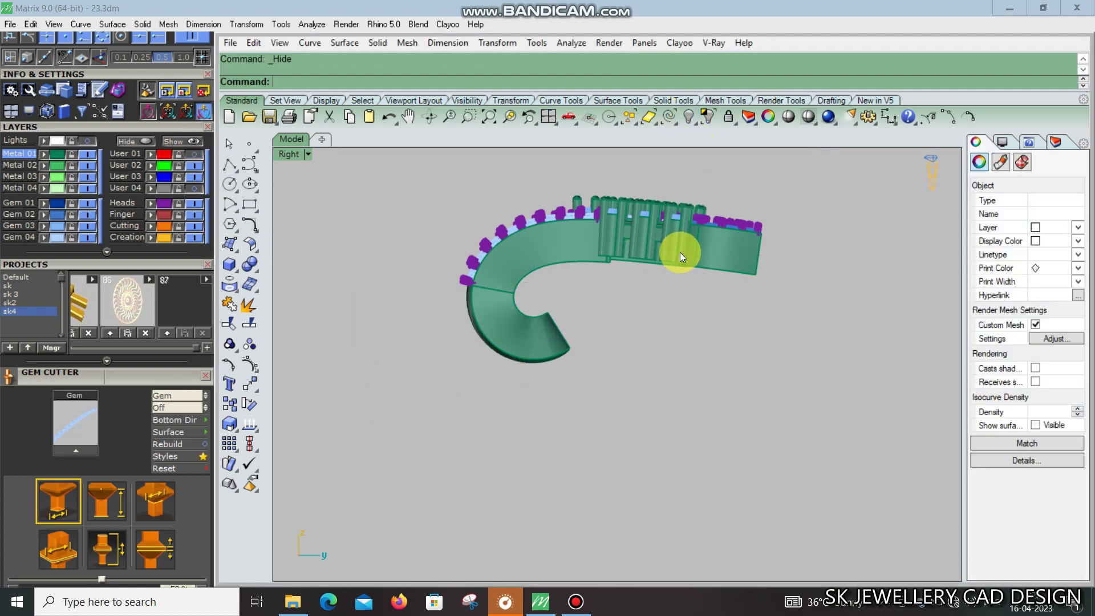
key(ctrl+F4)
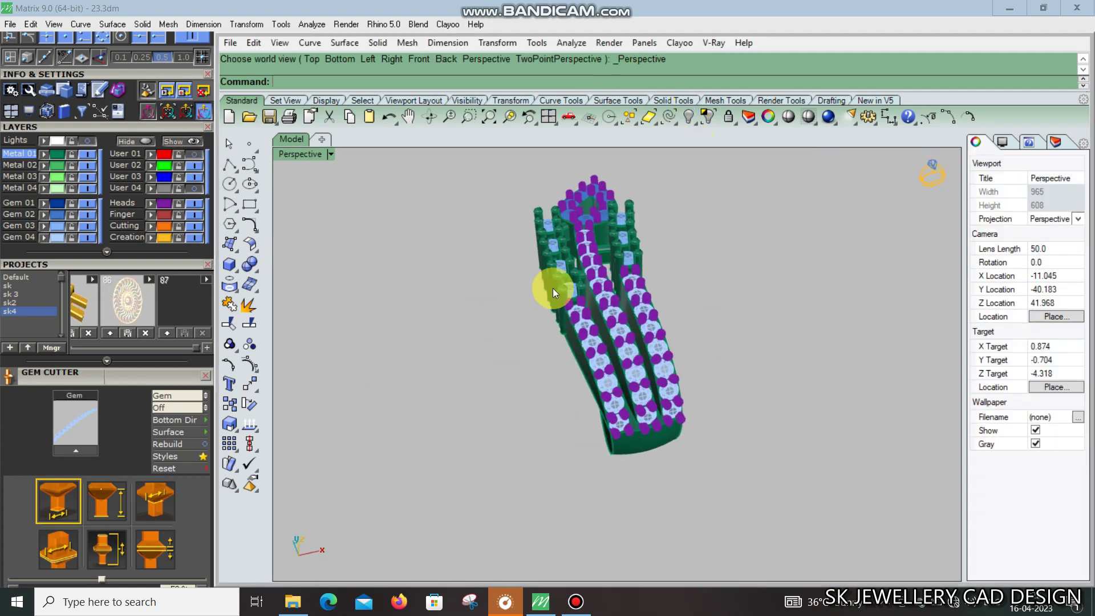
Select the red profile curve and orbit to the earring's open side
key(ctrl+a)
click(816, 381)
mouse_move(816, 381)
right_down()
mouse_move(565, 405)
mouse_move(924, 399)
mouse_move(807, 498)
mouse_move(507, 336)
mouse_move(472, 298)
mouse_move(310, 268)
right_up()
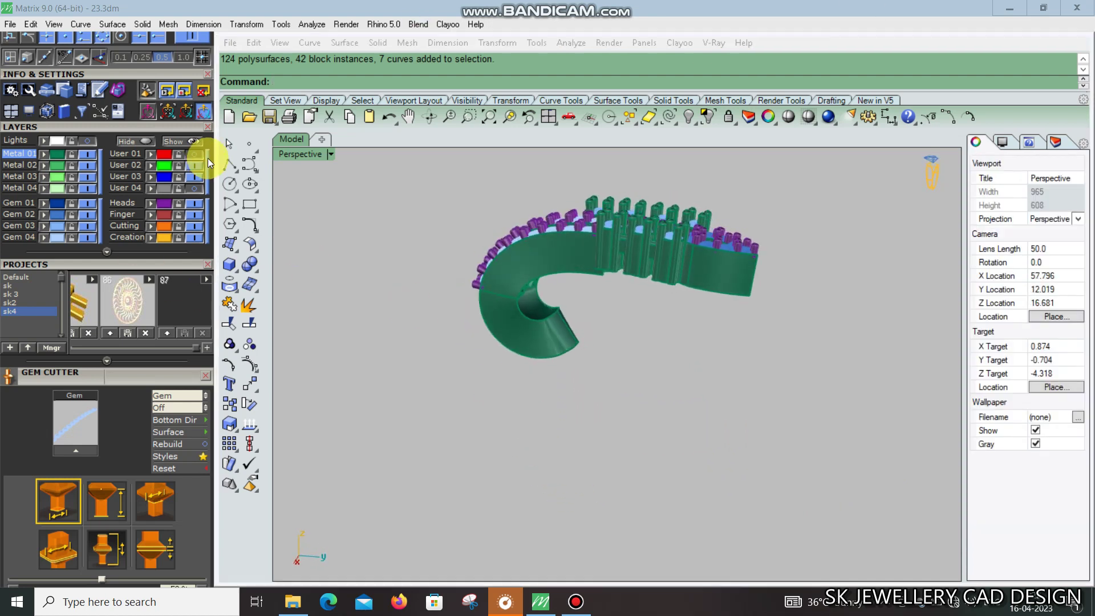
mouse_move(727, 358)
right_down()
mouse_move(665, 347)
mouse_move(726, 279)
right_up()
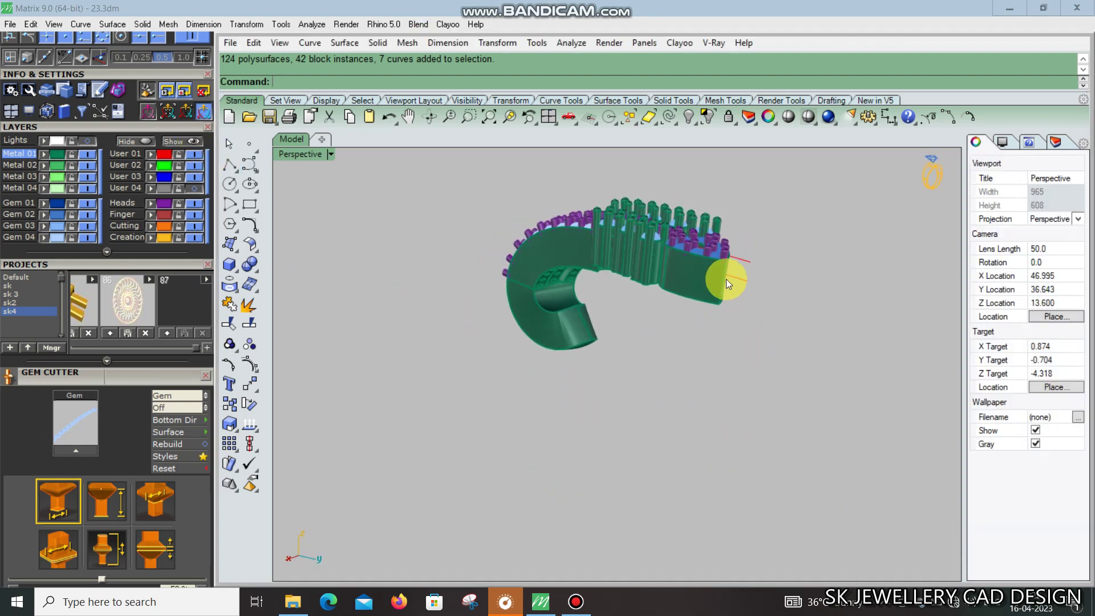
click(744, 278)
mouse_move(770, 311)
right_down()
mouse_move(663, 371)
mouse_move(238, 255)
right_up()
Extrude the selected profile curve into a cutting surface
click(227, 262)
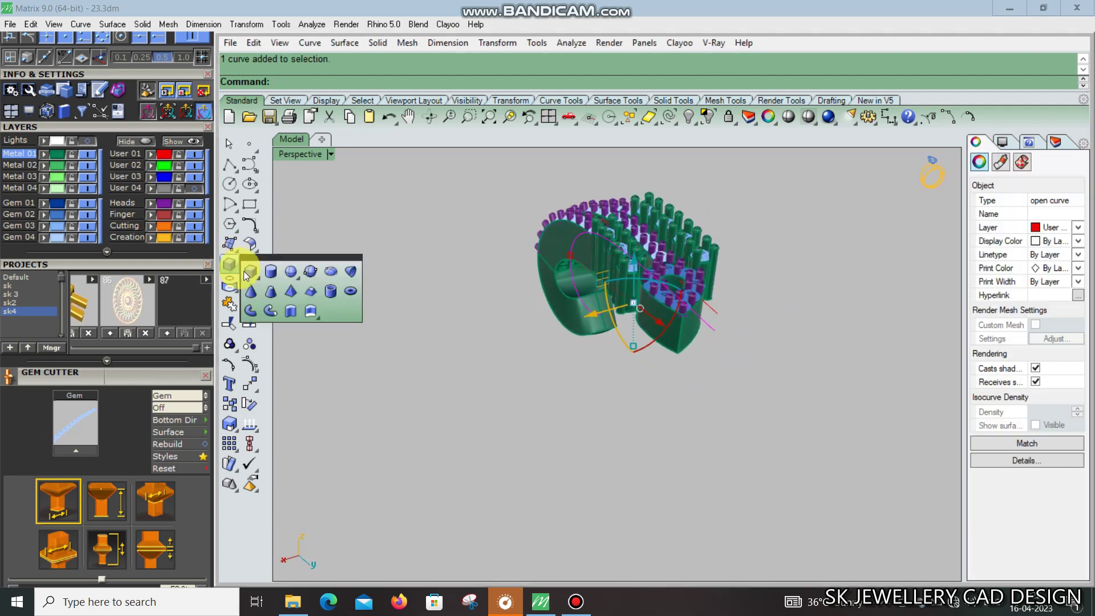
click(289, 306)
click(451, 379)
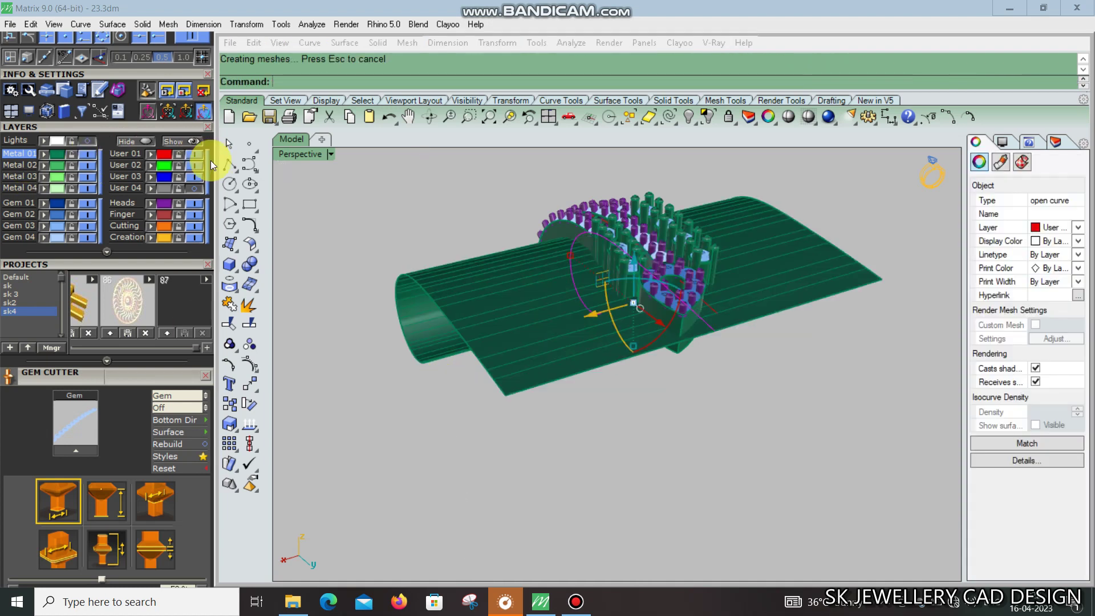
click(675, 420)
right_drag(675, 420, 751, 344)
scroll(557, 348, up, 3)
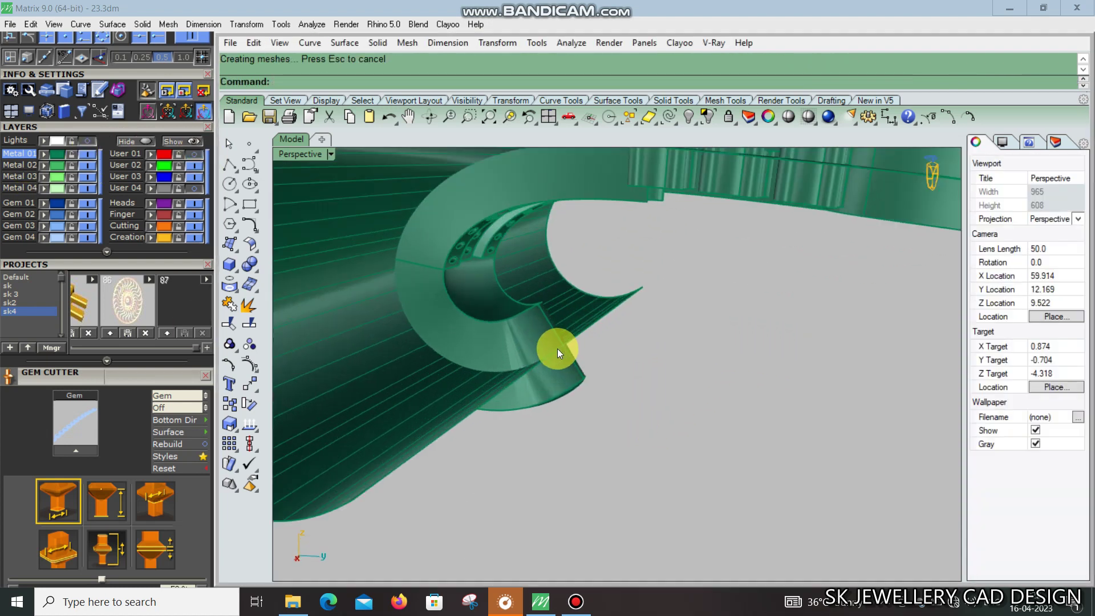
scroll(587, 362, up, 3)
scroll(587, 362, up, 2)
Extend the cutting surface's edge, then select everything except the surface
click(247, 243)
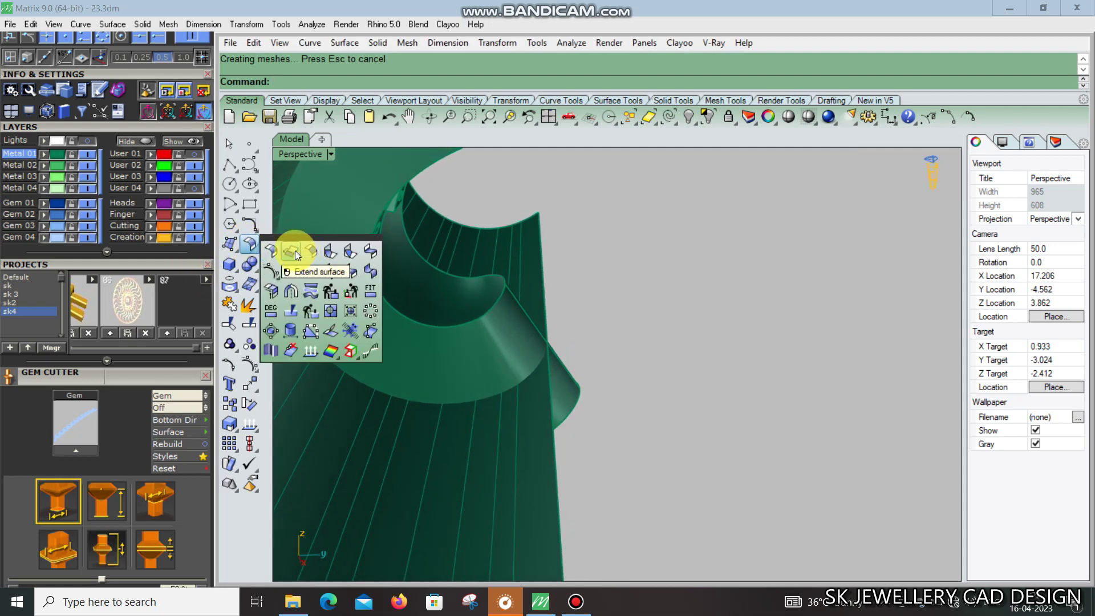
click(294, 251)
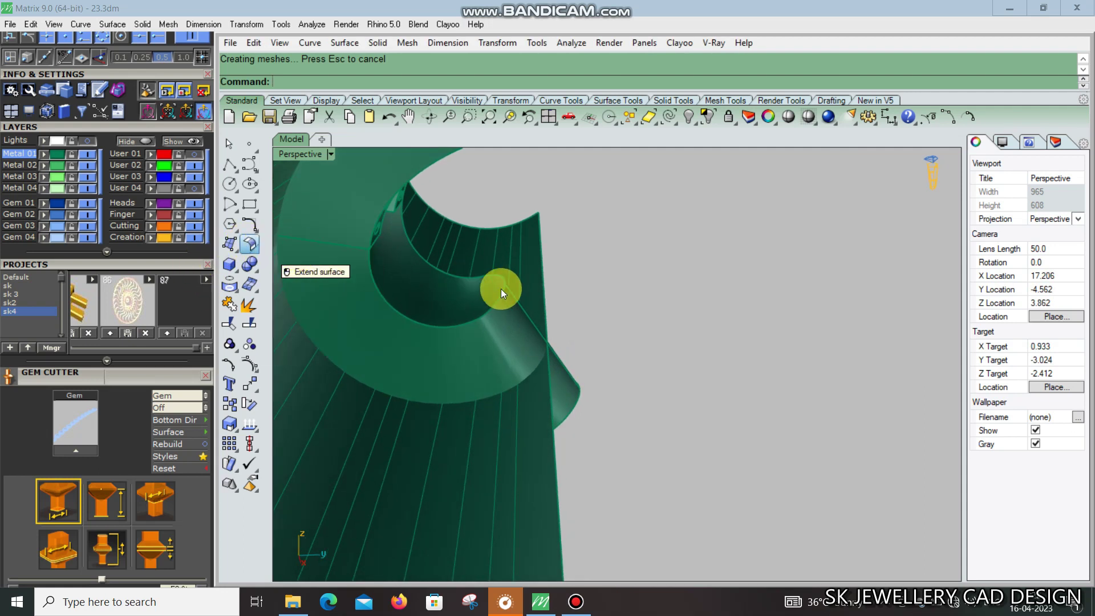
text(3)
click(550, 292)
scroll(550, 338, down, 3)
scroll(526, 368, down, 2)
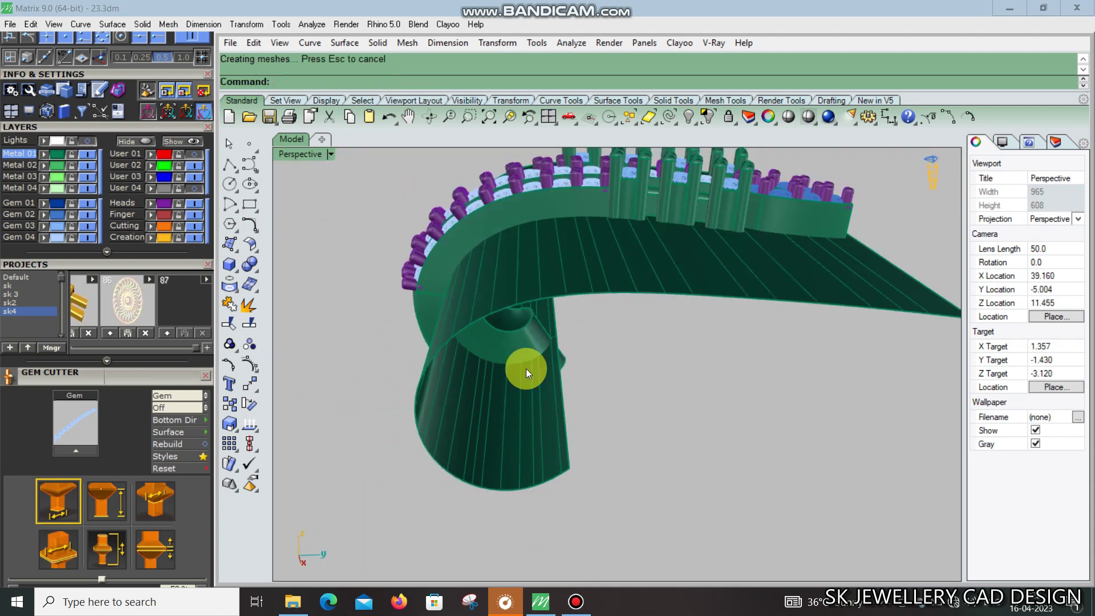
key(ctrl+a)
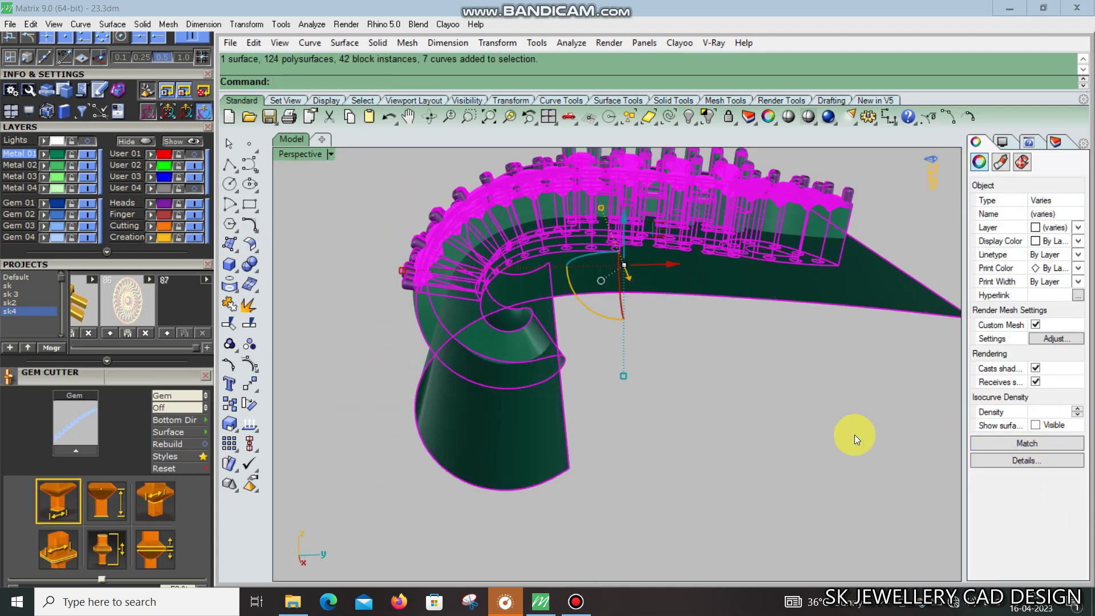
right_drag(855, 434, 758, 440)
key(Escape)
key(ctrl+a)
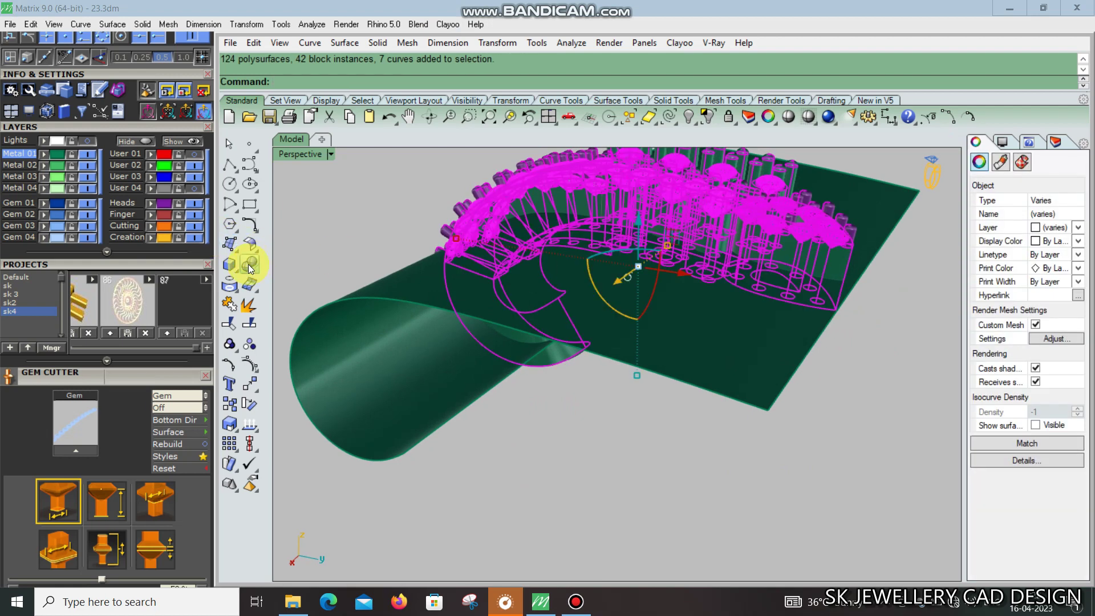
Boolean Split the earring's solids with the extended surface and inspect the result
click(249, 265)
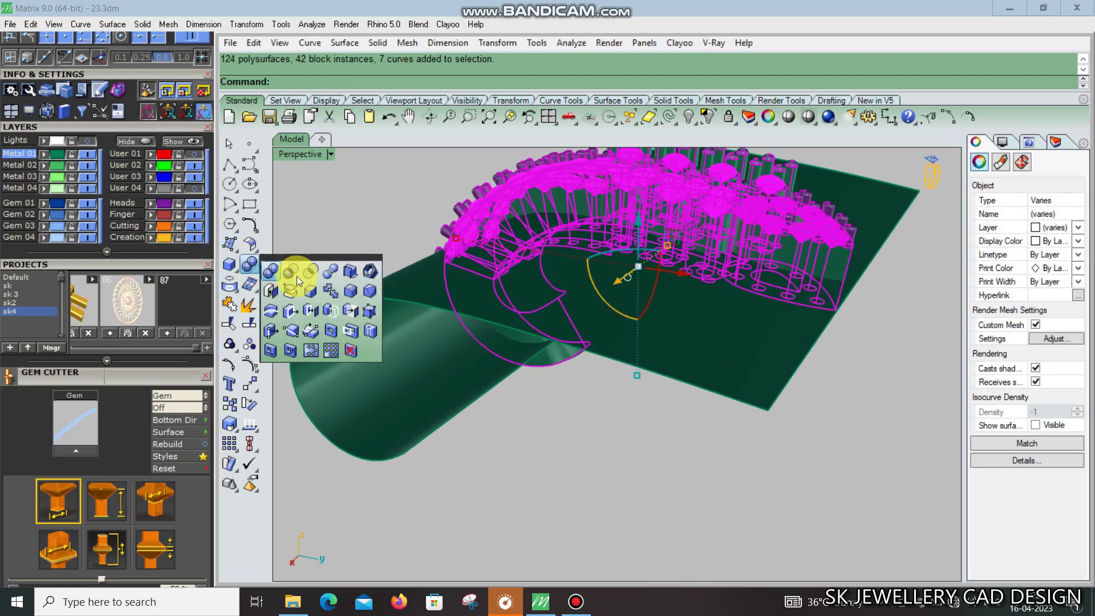
click(350, 278)
click(628, 331)
key(Return)
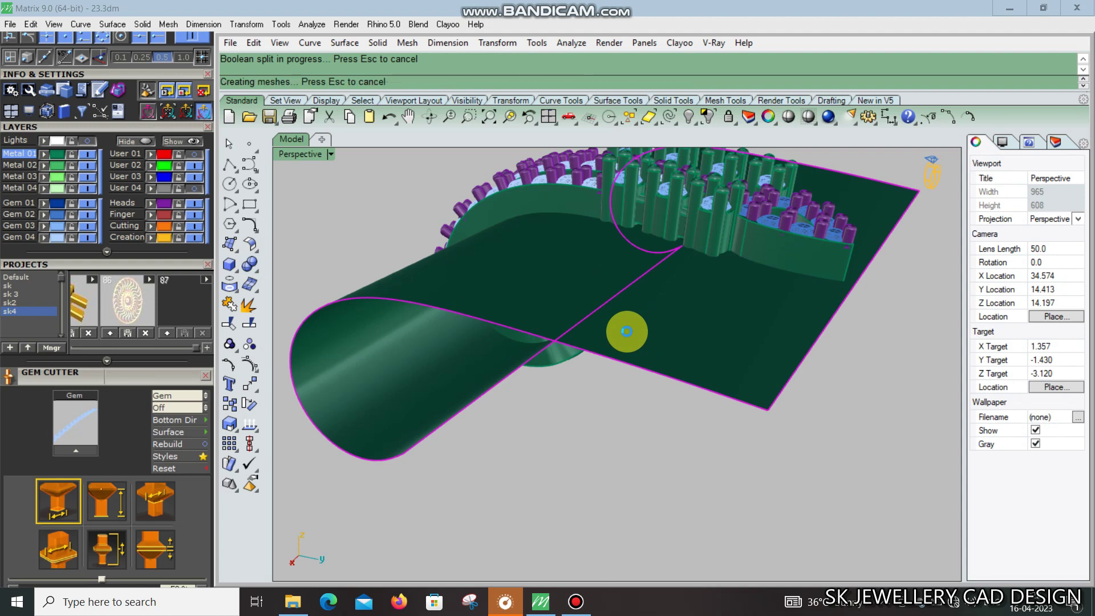
mouse_move(583, 359)
right_down()
mouse_move(598, 286)
mouse_move(533, 314)
right_up()
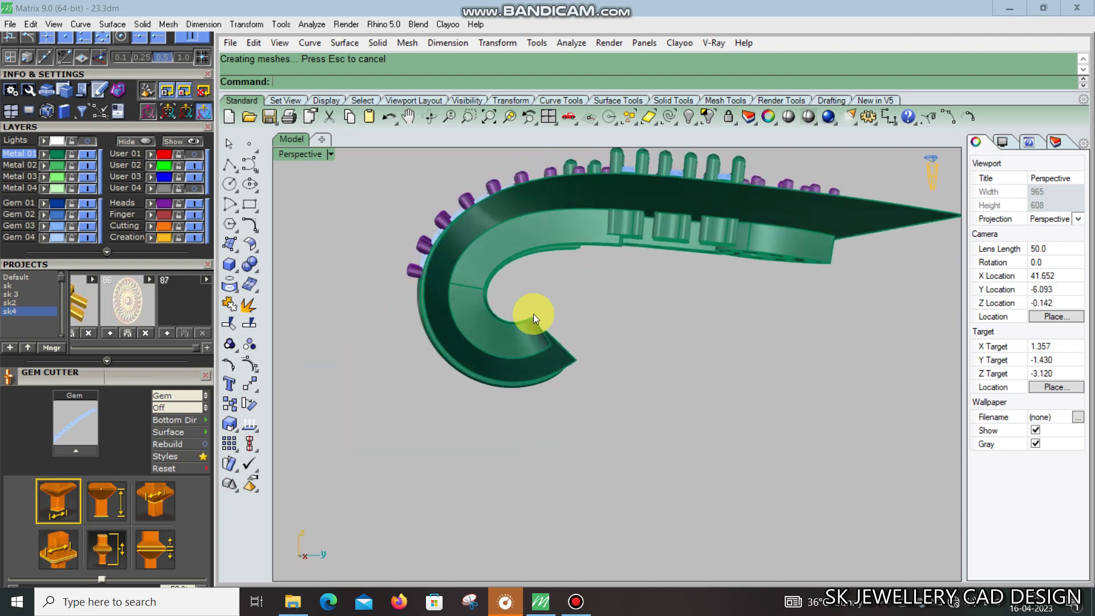
click(505, 376)
key(ctrl+a)
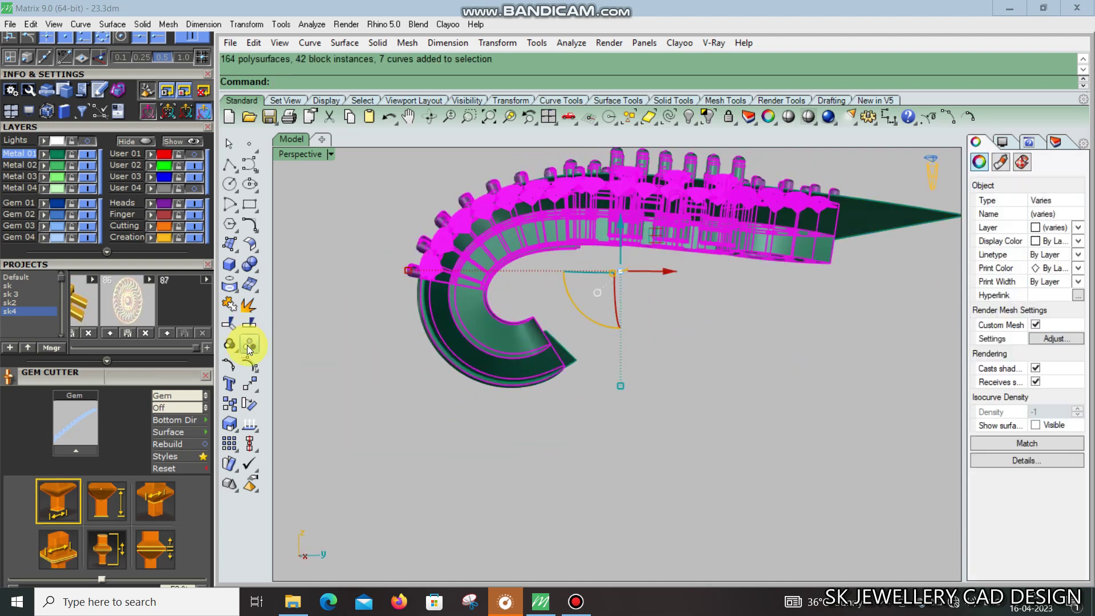
In Right view, box-select the split-off pieces below the band, then undo the trial deletion
click(248, 344)
click(521, 341)
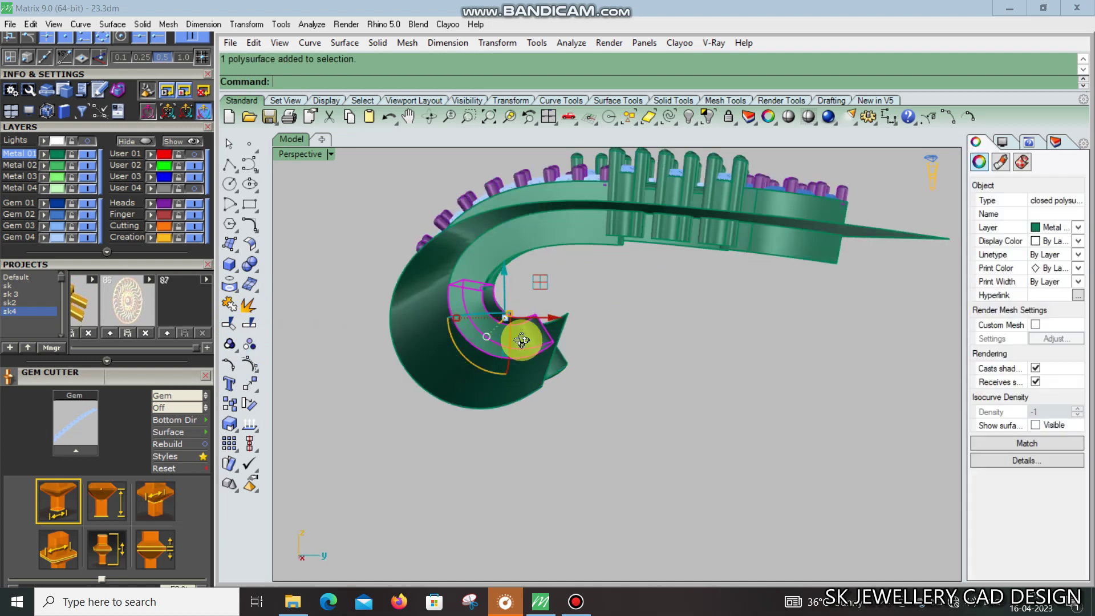
right_drag(521, 340, 510, 248)
click(512, 252)
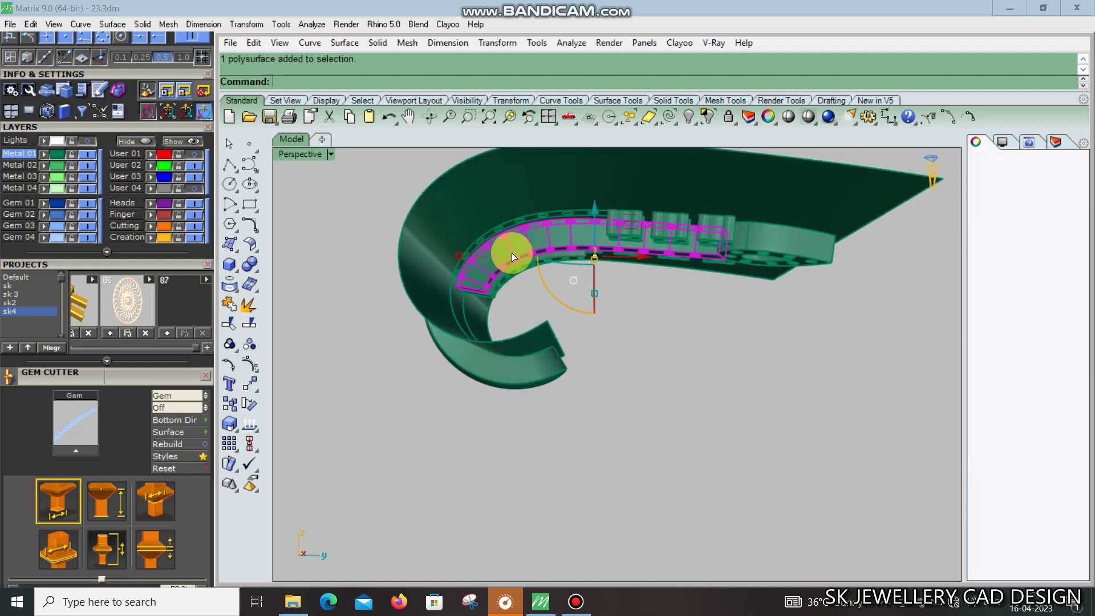
click(624, 258)
key(ctrl+F3)
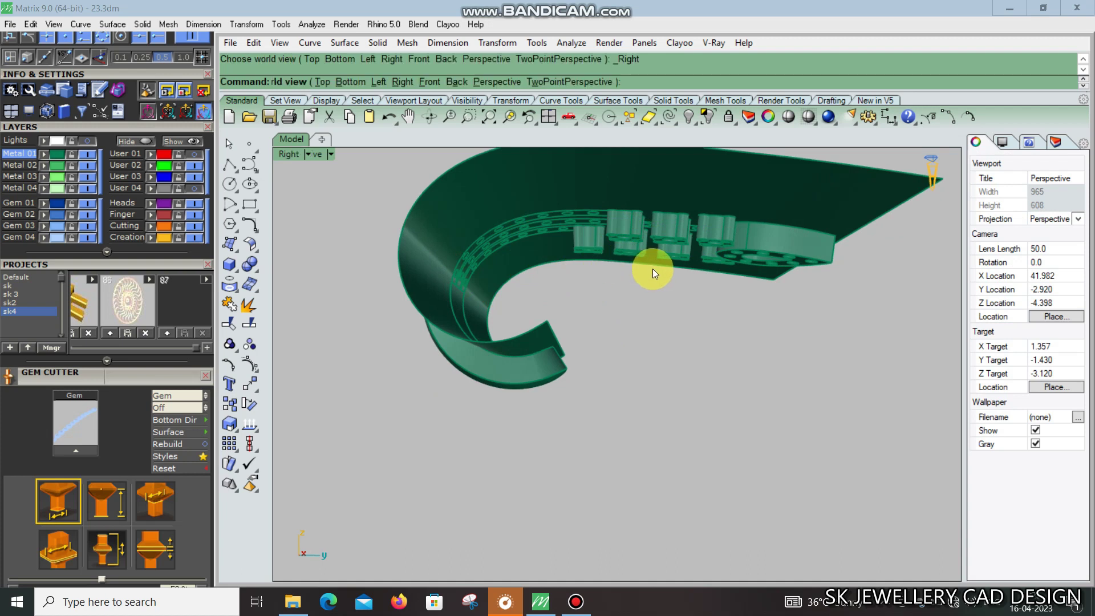
drag(650, 318, 679, 283)
key(Delete)
key(ctrl+z)
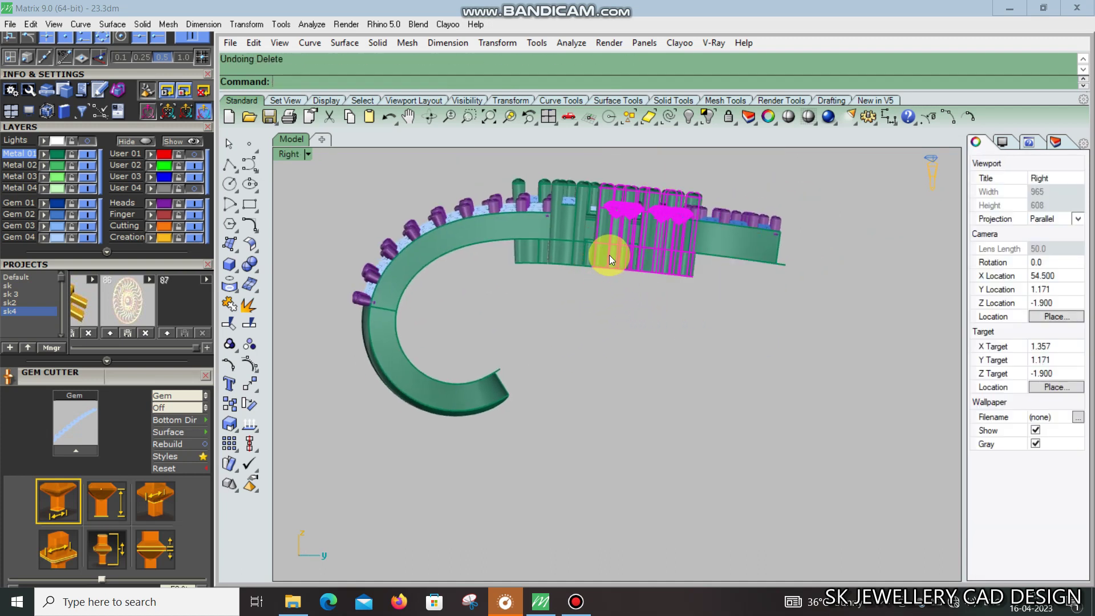
Remove the lower cutter pieces from their gem group
scroll(609, 255, up, 3)
click(513, 264)
scroll(520, 289, up, 1)
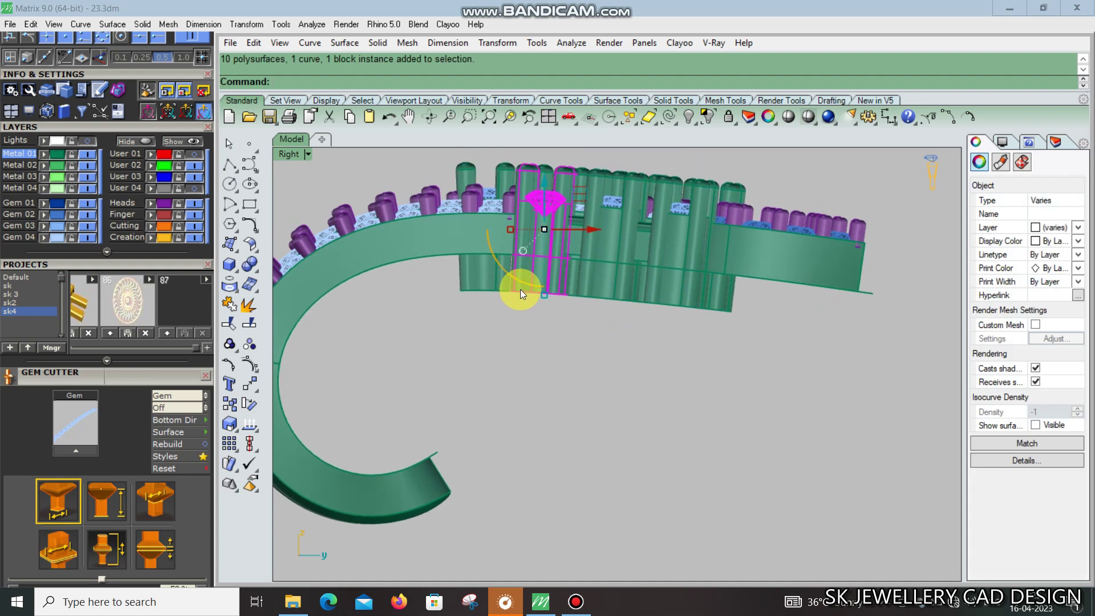
key(Escape)
click(564, 296)
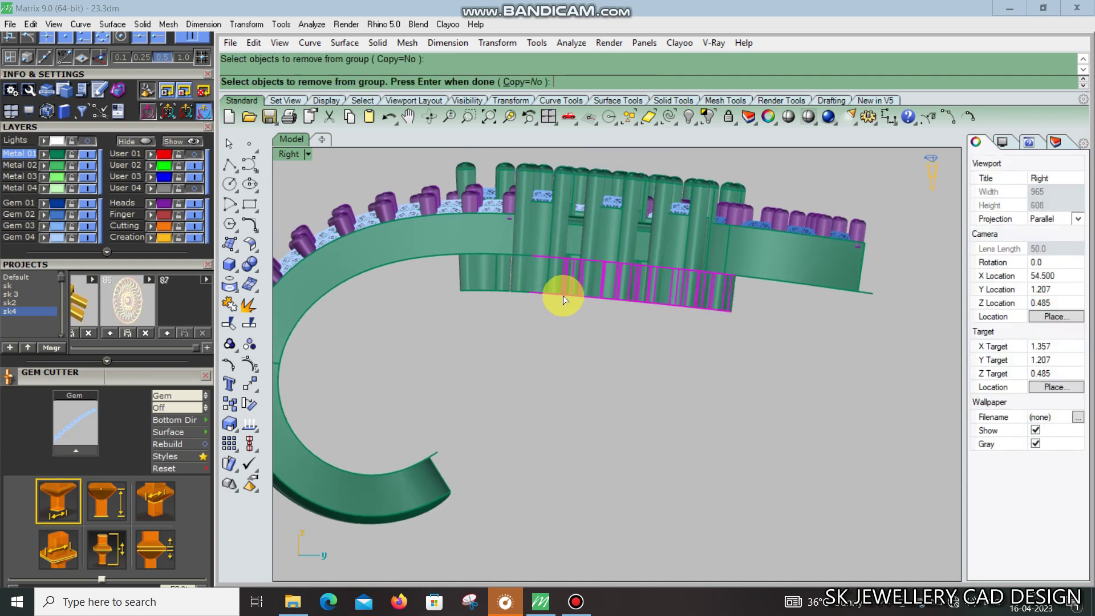
click(455, 273)
key(Return)
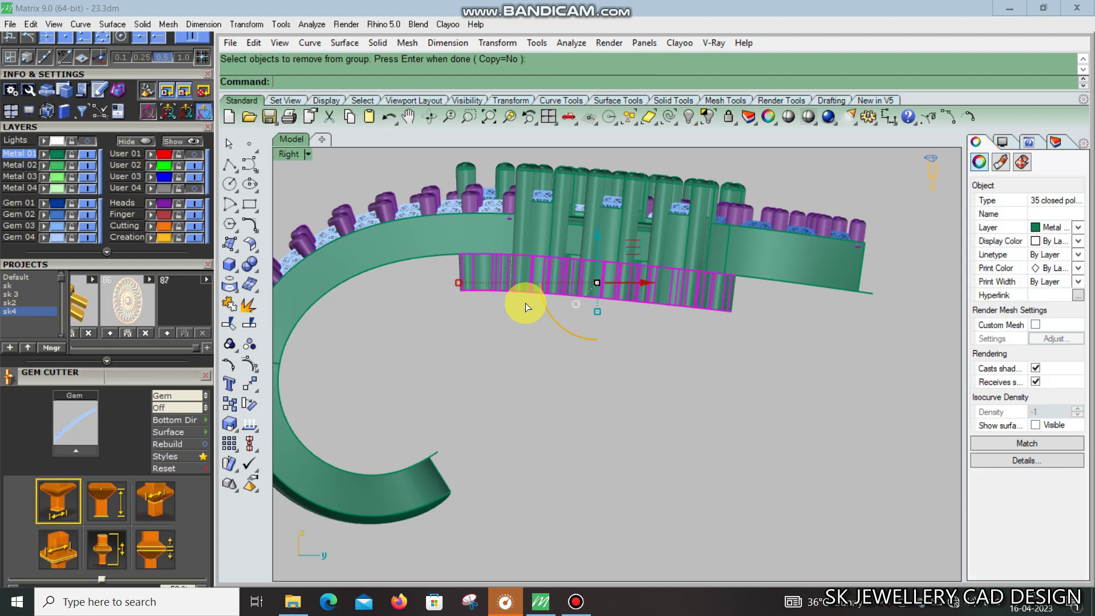
Delete the lower cutter pieces and the large cutting surface, then check the trimmed earring from several views
key(Delete)
scroll(618, 310, down, 3)
key(ctrl+F4)
click(743, 327)
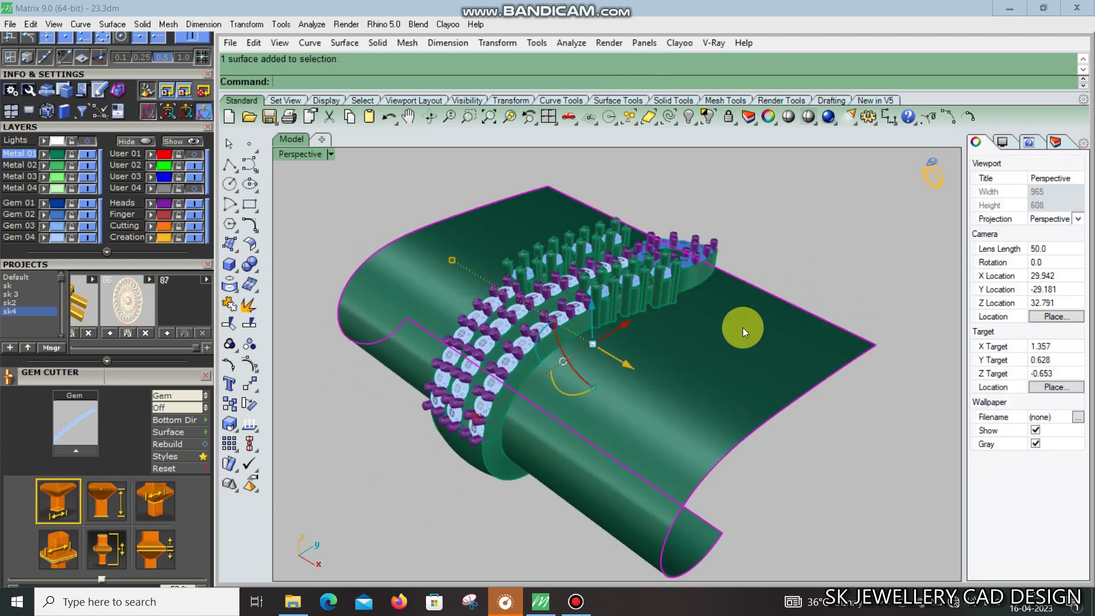
key(Delete)
mouse_move(744, 310)
right_down()
mouse_move(666, 318)
mouse_move(570, 215)
mouse_move(670, 238)
mouse_move(660, 166)
mouse_move(814, 579)
mouse_move(853, 282)
mouse_move(787, 479)
right_up()
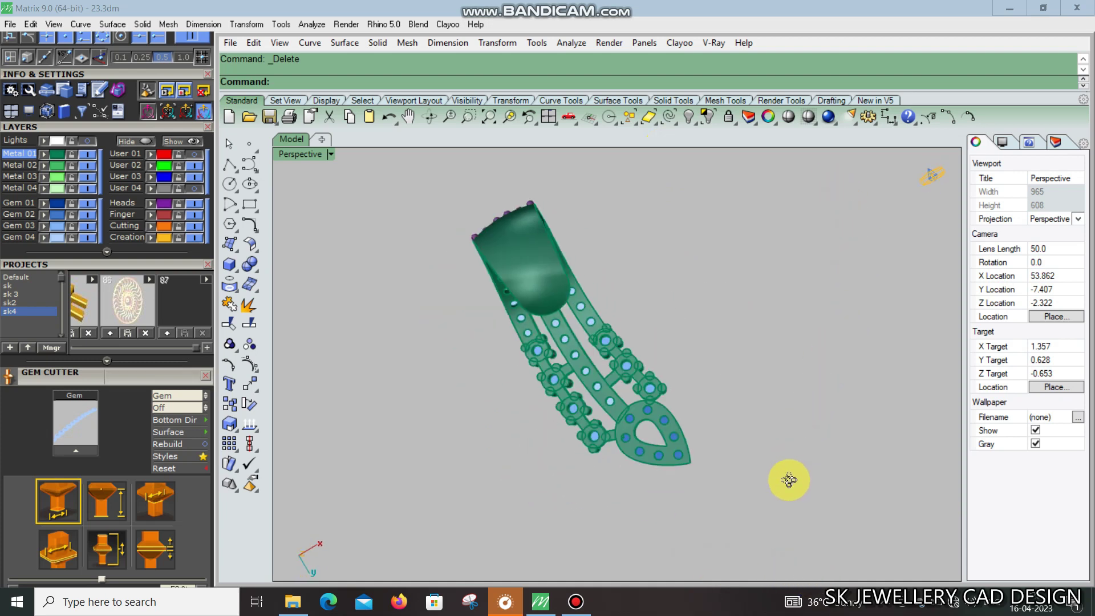
key(ctrl+F1)
key(ctrl+F4)
mouse_move(700, 391)
right_down()
mouse_move(614, 345)
mouse_move(693, 311)
mouse_move(701, 329)
mouse_move(707, 276)
mouse_move(666, 149)
mouse_move(647, 168)
mouse_move(631, 460)
mouse_move(658, 341)
mouse_move(618, 282)
right_up()
key(ctrl+F3)
key(ctrl+F3)
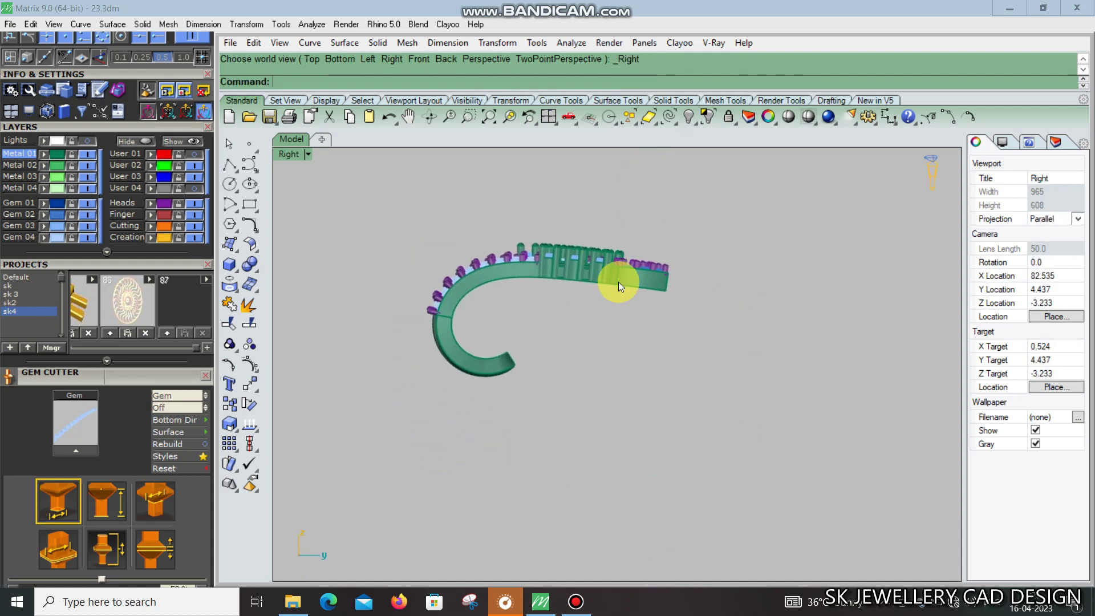
key(ctrl+F1)
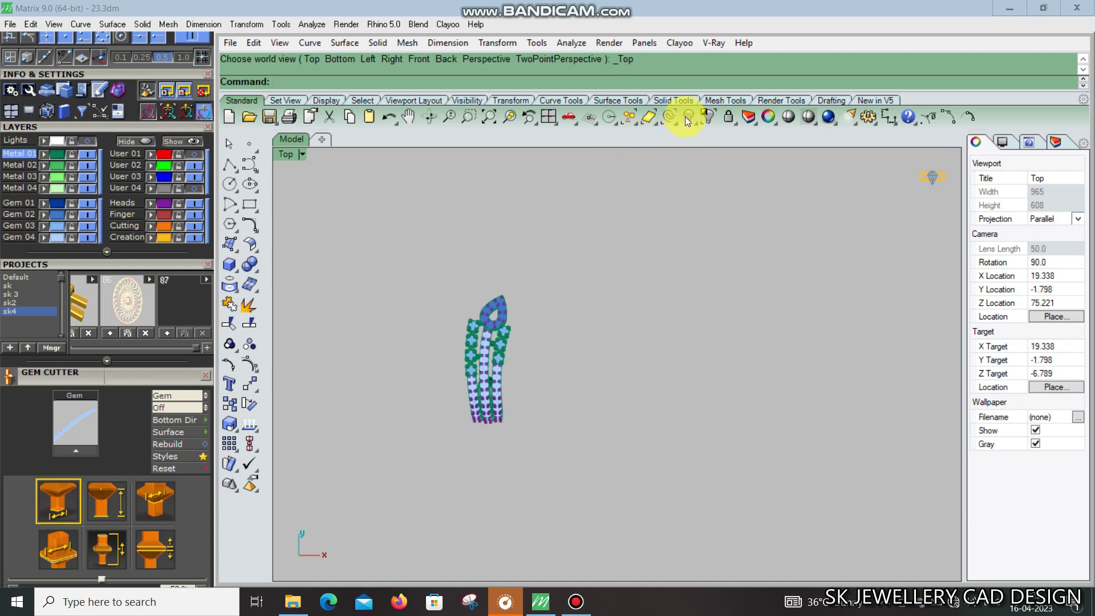
Show all 168 hidden objects again and review the model in Top, Right and Perspective views
right_click(686, 118)
scroll(628, 340, down, 4)
right_drag(628, 340, 519, 342)
click(689, 114)
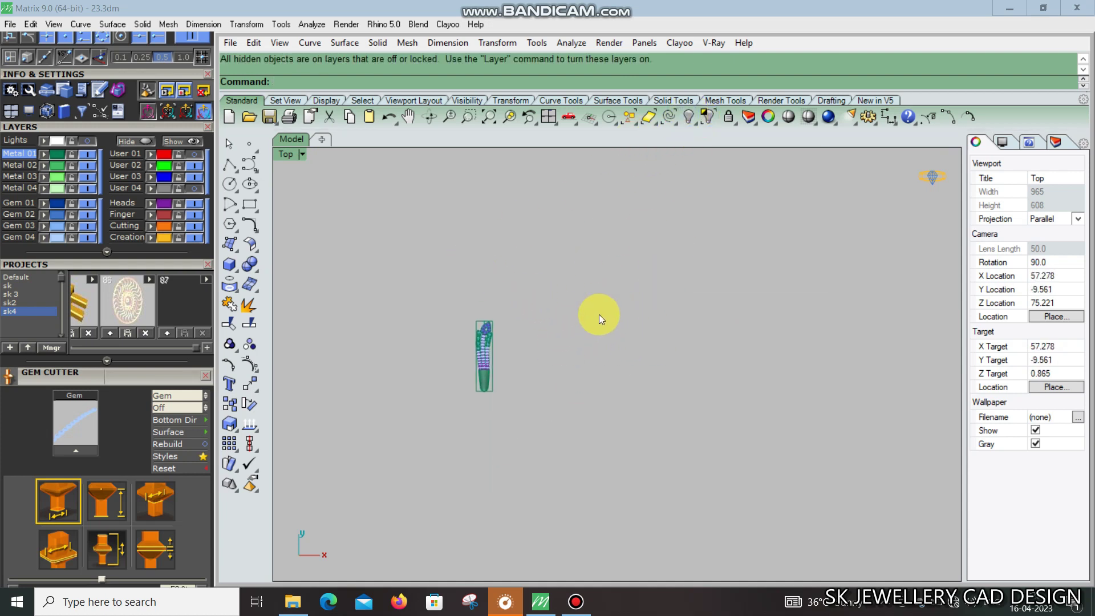
key(ctrl+F3)
key(ctrl+F4)
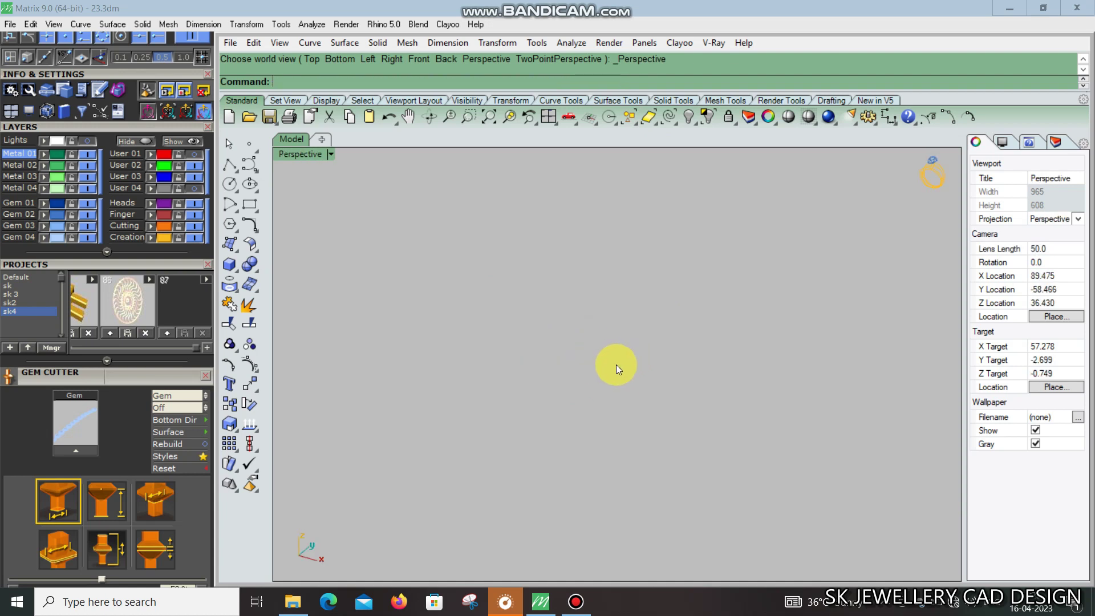
key(ctrl+F1)
right_drag(490, 385, 572, 380)
scroll(483, 395, up, 3)
key(ctrl+F4)
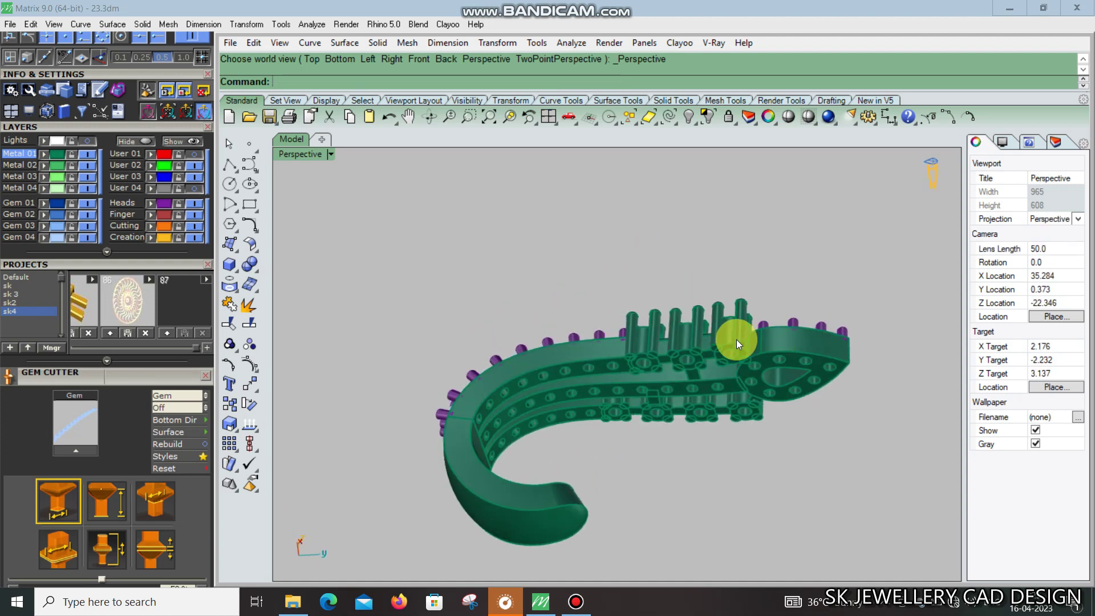
key(ctrl+F3)
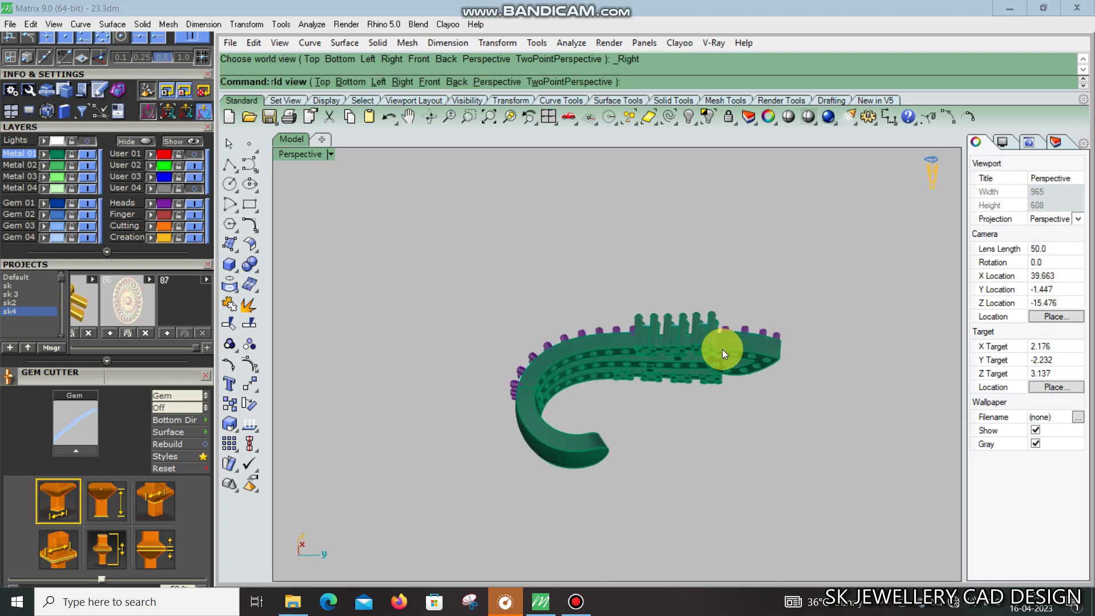
Draw a straight pin line, trial a Pipe along it, then undo back to the line
click(230, 165)
scroll(650, 331, up, 2)
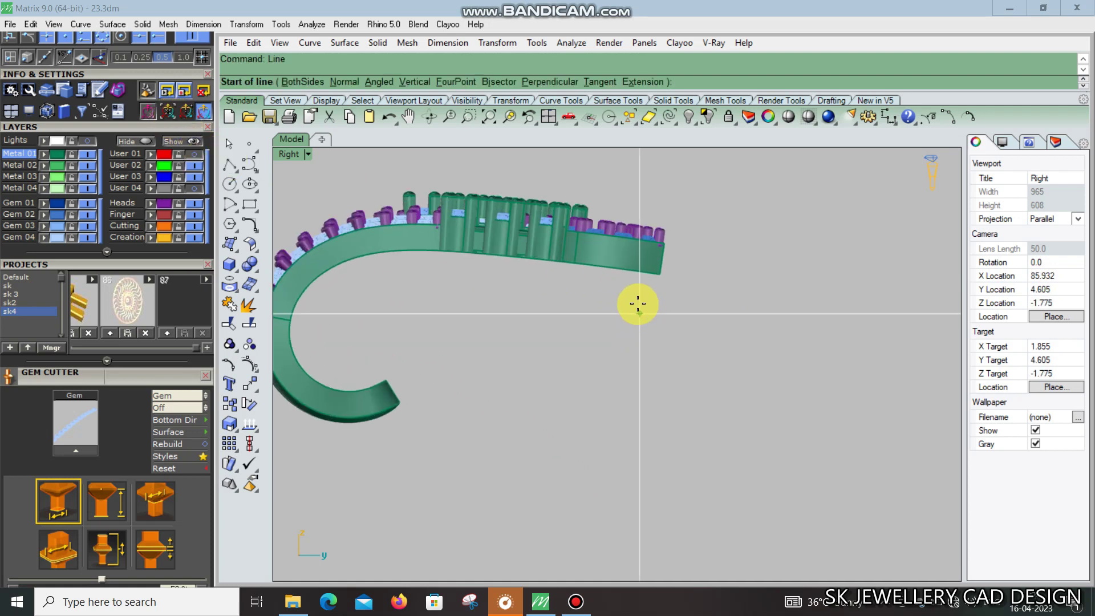
click(630, 292)
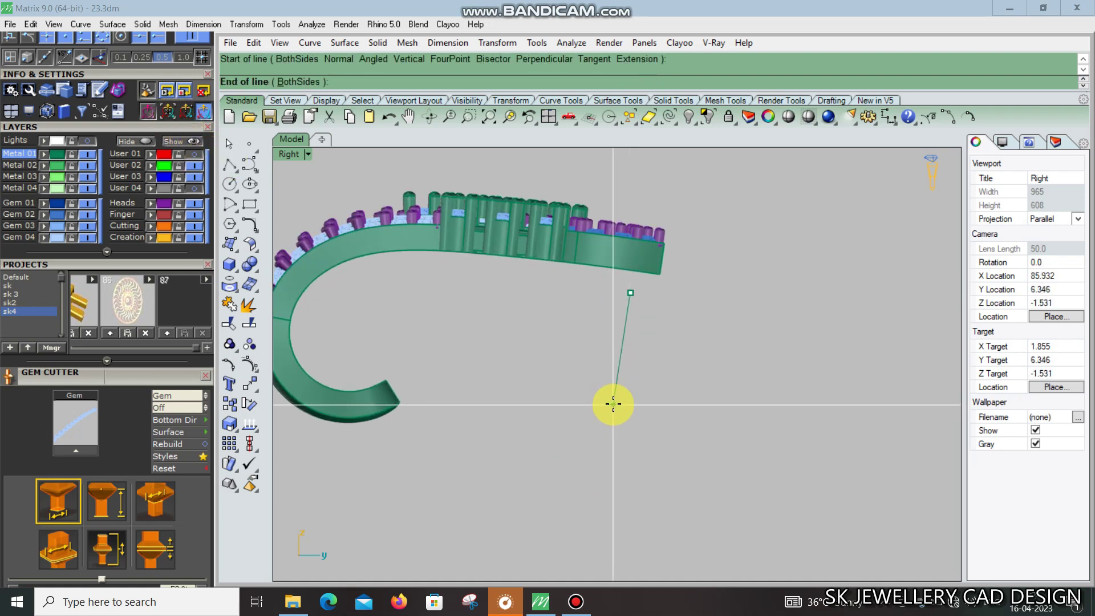
click(613, 404)
click(625, 351)
text(Pipe)
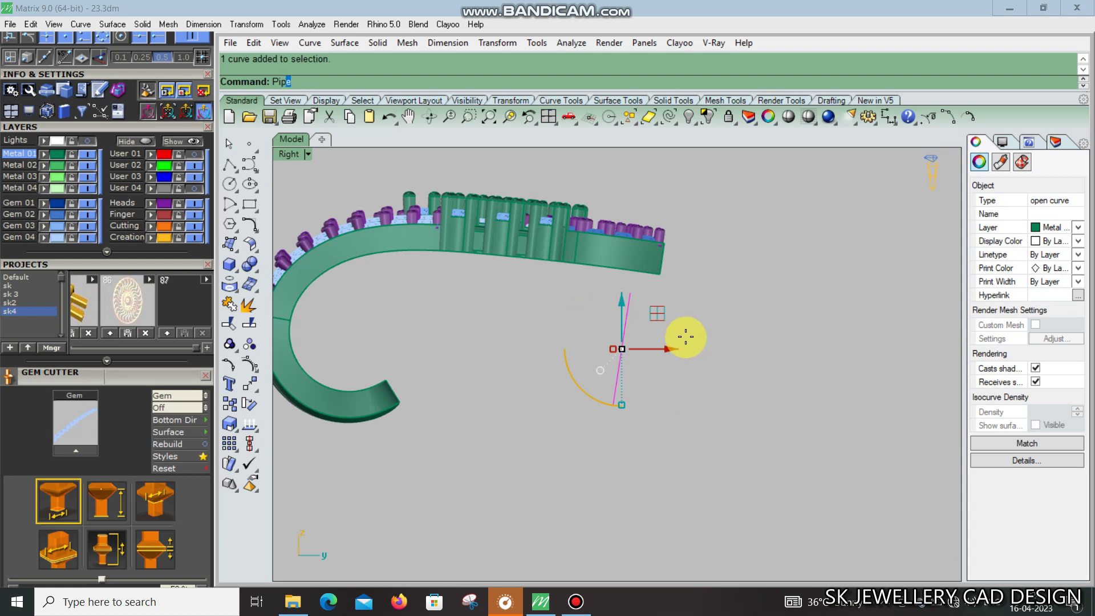
key(Return)
key(Return)
key(Return)
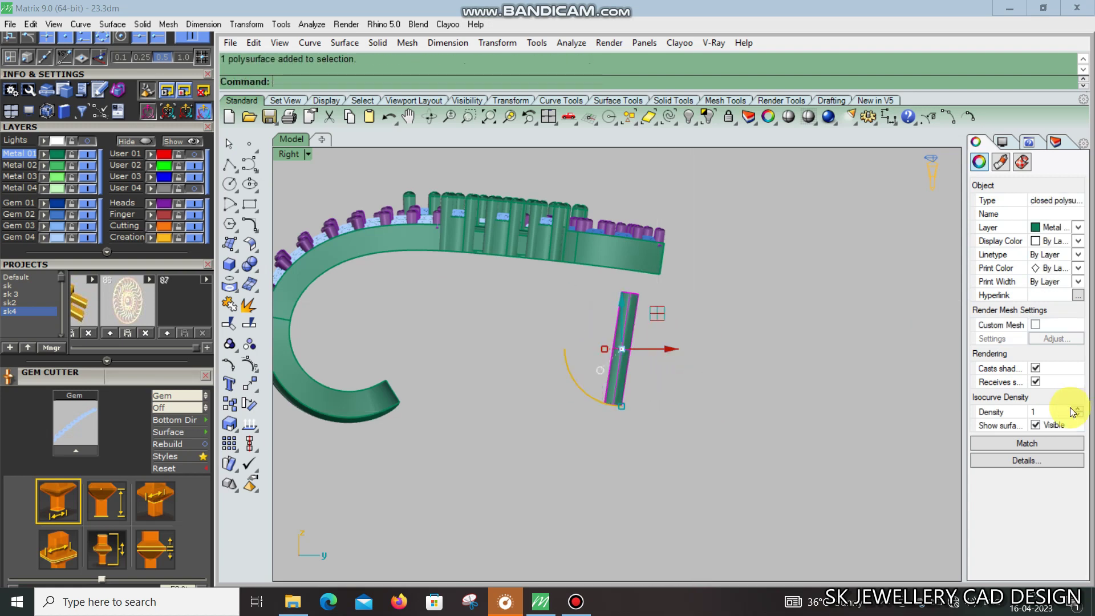
key(F4)
mouse_move(590, 368)
right_down()
mouse_move(617, 384)
mouse_move(616, 320)
right_up()
click(616, 385)
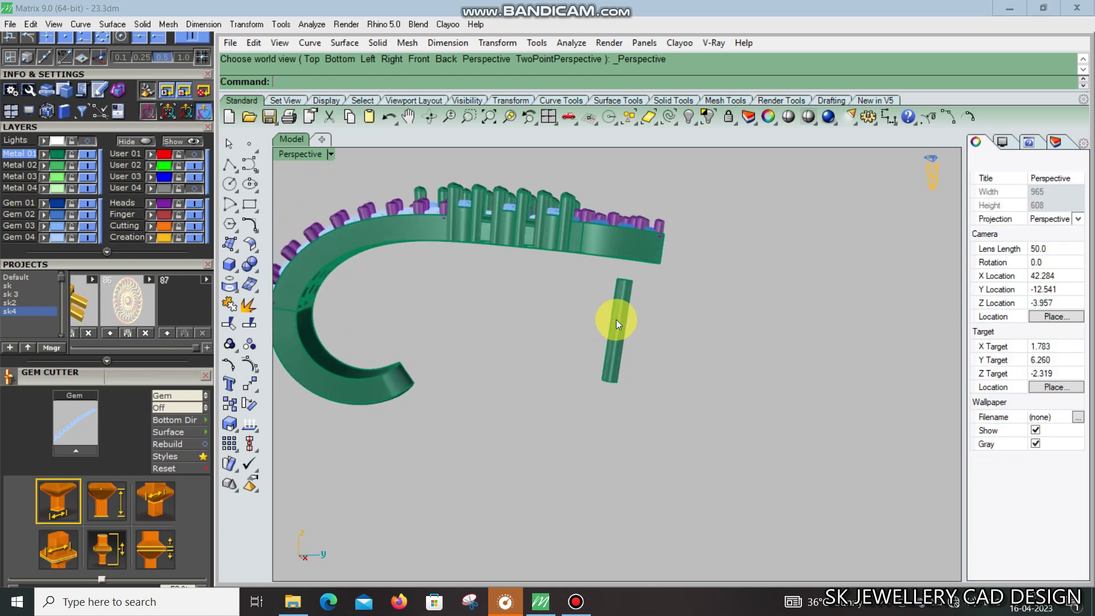
scroll(628, 312, up, 4)
key(ctrl+z)
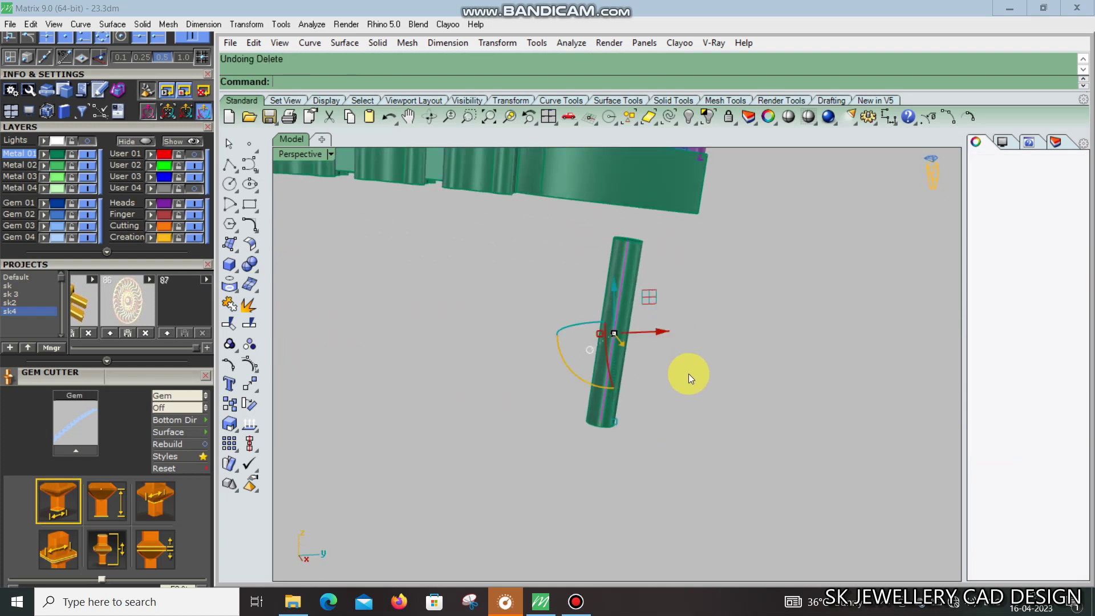
key(ctrl+z)
Build a flat-capped pipe along the pin line and delete the guide line
text(pipe)
key(Return)
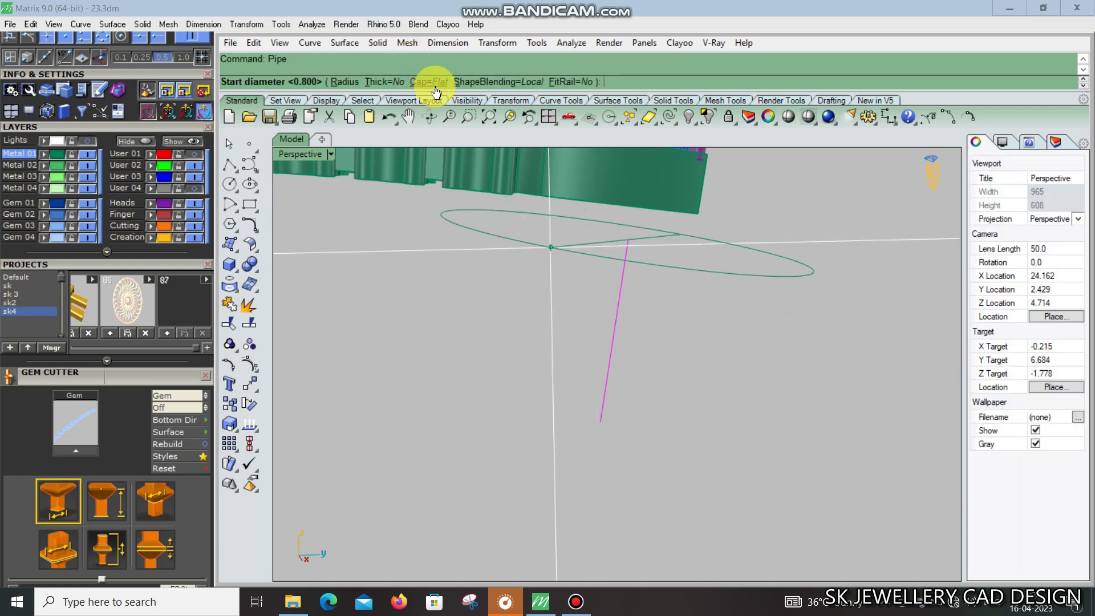
click(435, 81)
click(345, 82)
key(Return)
key(Return)
key(Return)
click(635, 301)
key(Delete)
Move the post pin up against the underside of the heart-shaped top
mouse_move(679, 273)
right_down()
mouse_move(700, 230)
mouse_move(524, 345)
mouse_move(516, 335)
mouse_move(672, 317)
right_up()
click(611, 337)
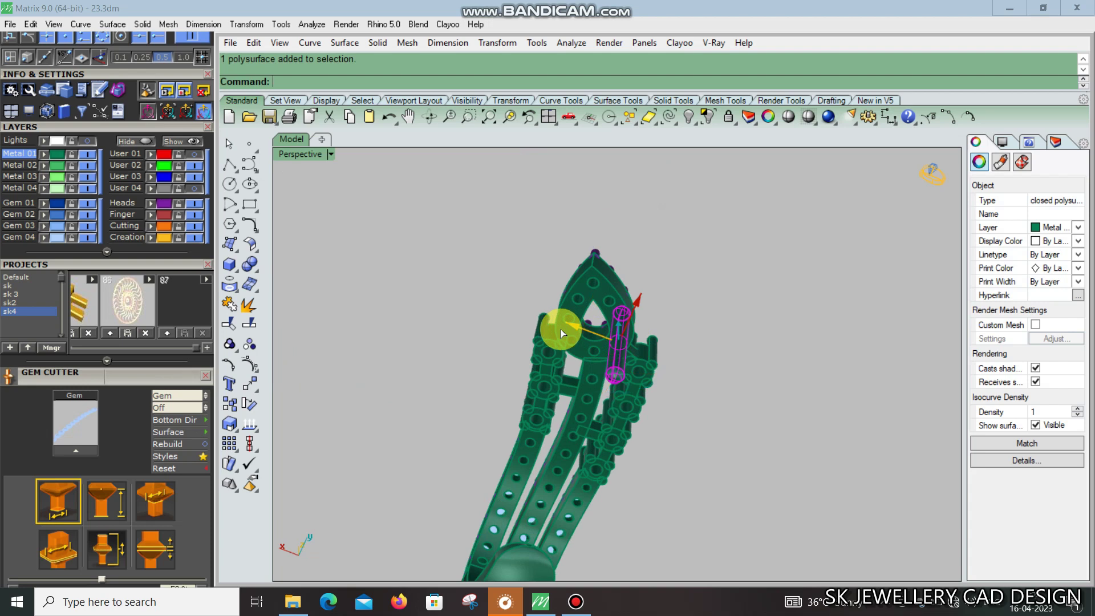
drag(560, 330, 543, 324)
key(ctrl+F2)
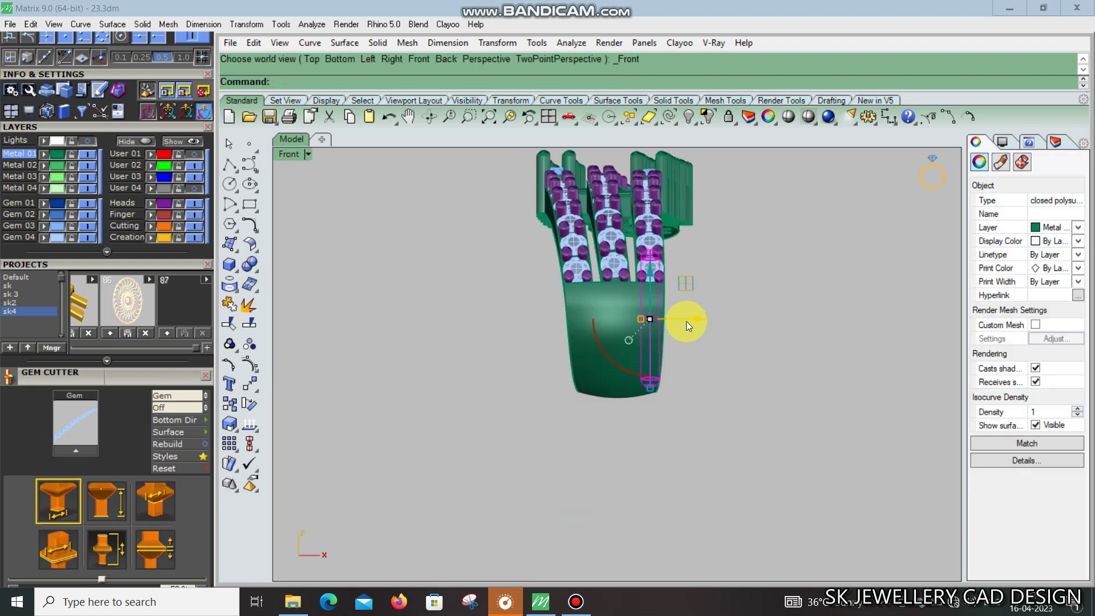
key(ctrl+F3)
drag(621, 285, 620, 254)
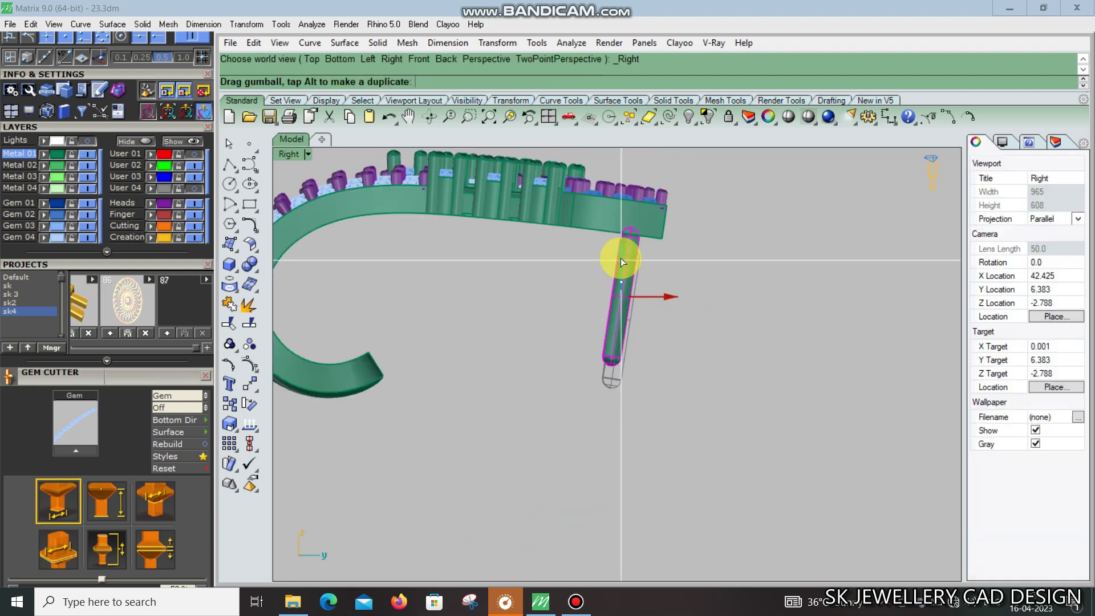
key(ctrl+F1)
scroll(675, 339, up, 3)
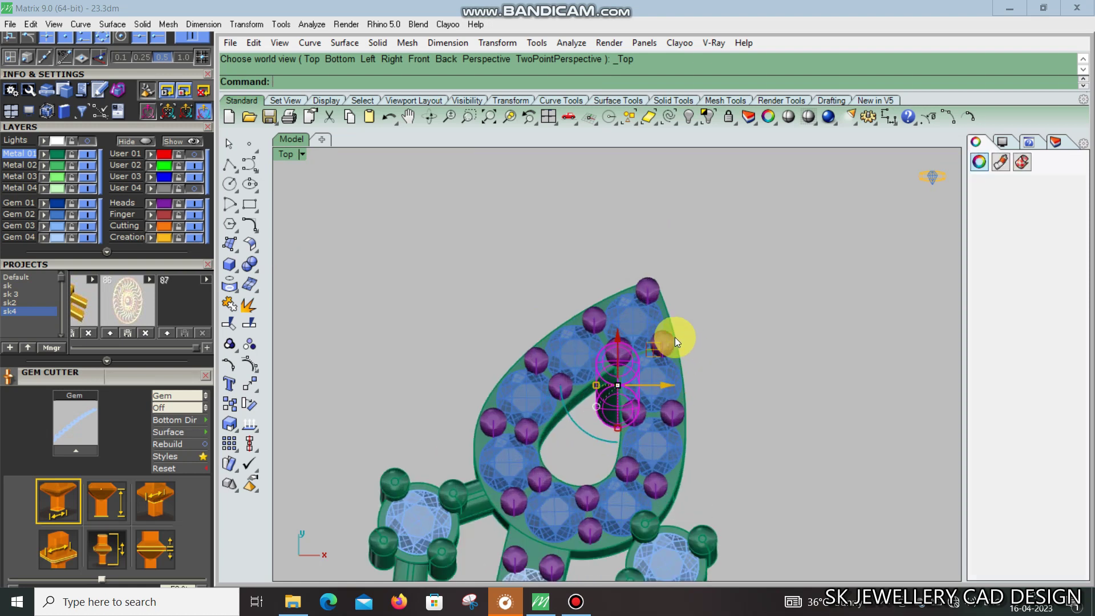
drag(652, 364, 645, 335)
key(Escape)
Inspect the post pin beneath the heart pad from angled perspective views
key(ctrl+F4)
mouse_move(606, 289)
right_down()
mouse_move(704, 391)
mouse_move(656, 310)
mouse_move(673, 298)
mouse_move(693, 326)
mouse_move(692, 418)
right_up()
scroll(594, 306, up, 3)
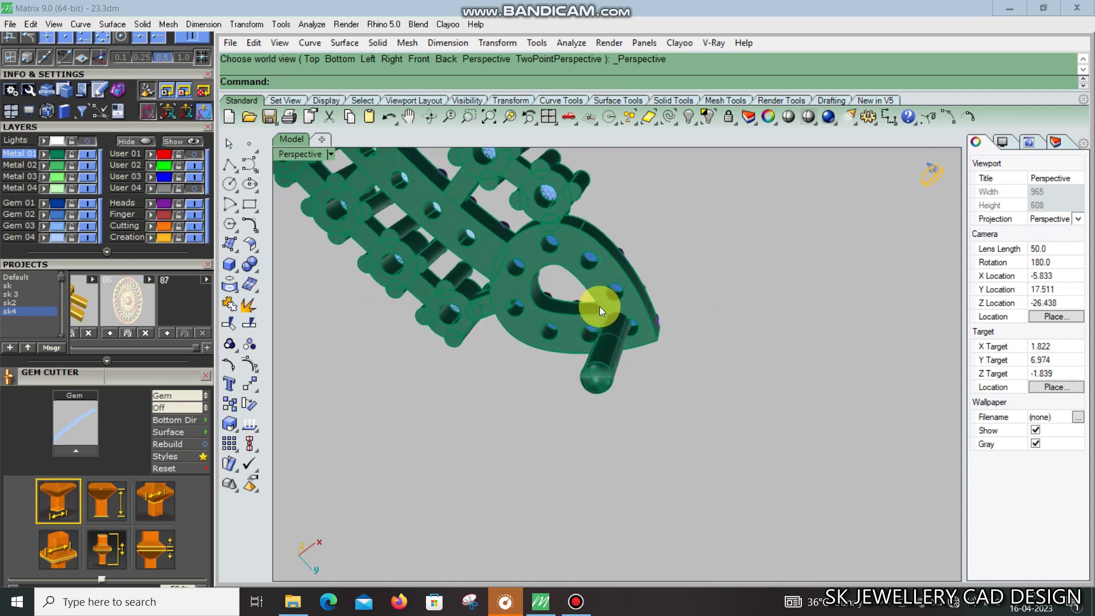
scroll(628, 386, up, 2)
right_drag(628, 387, 636, 297)
scroll(639, 317, down, 3)
click(628, 351)
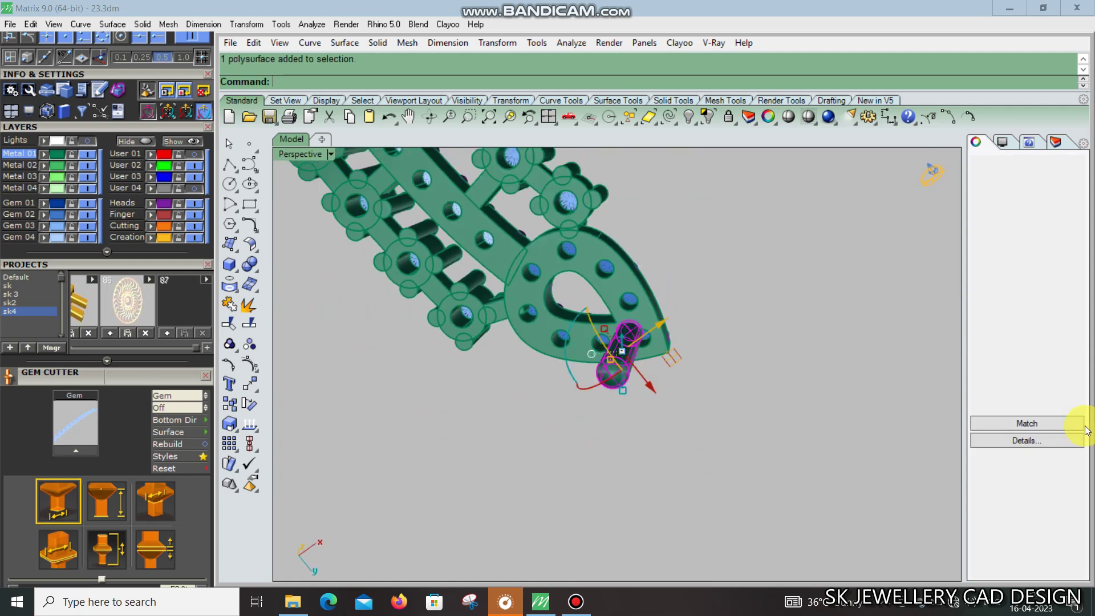
mouse_move(837, 389)
right_down()
mouse_move(666, 349)
mouse_move(695, 399)
right_up()
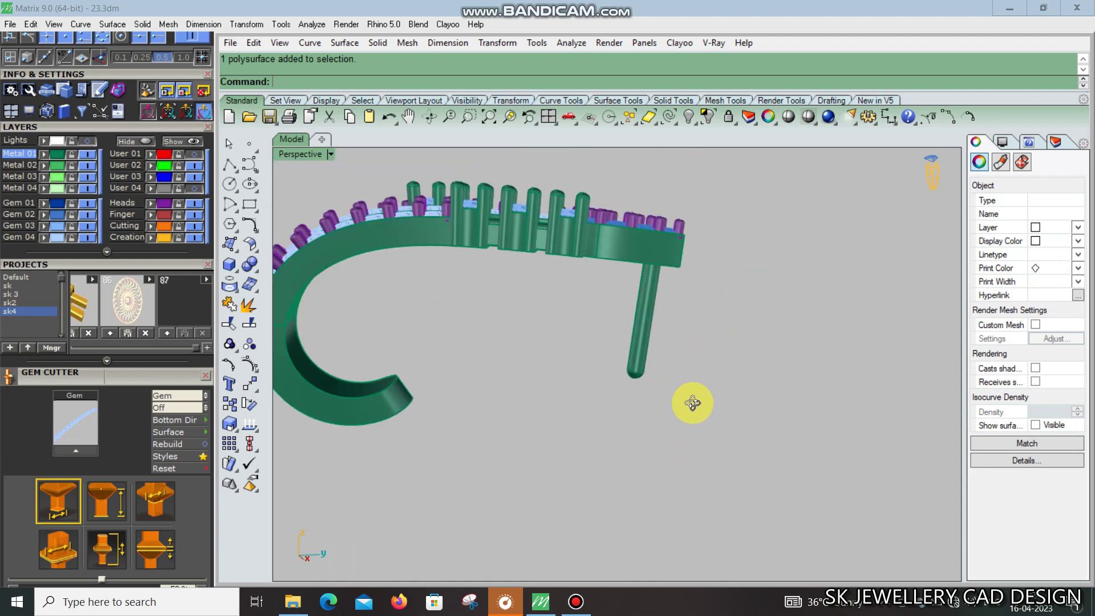
Move the reference photo plane away from the earring
click(695, 399)
key(ctrl+F2)
key(ctrl+F3)
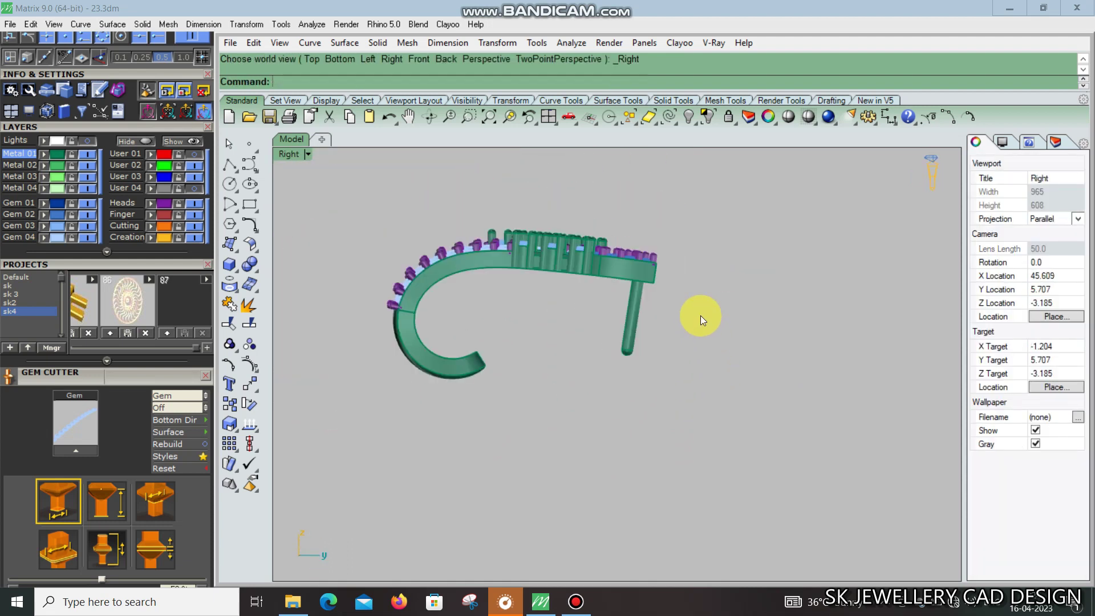
key(ctrl+F1)
key(ctrl+F4)
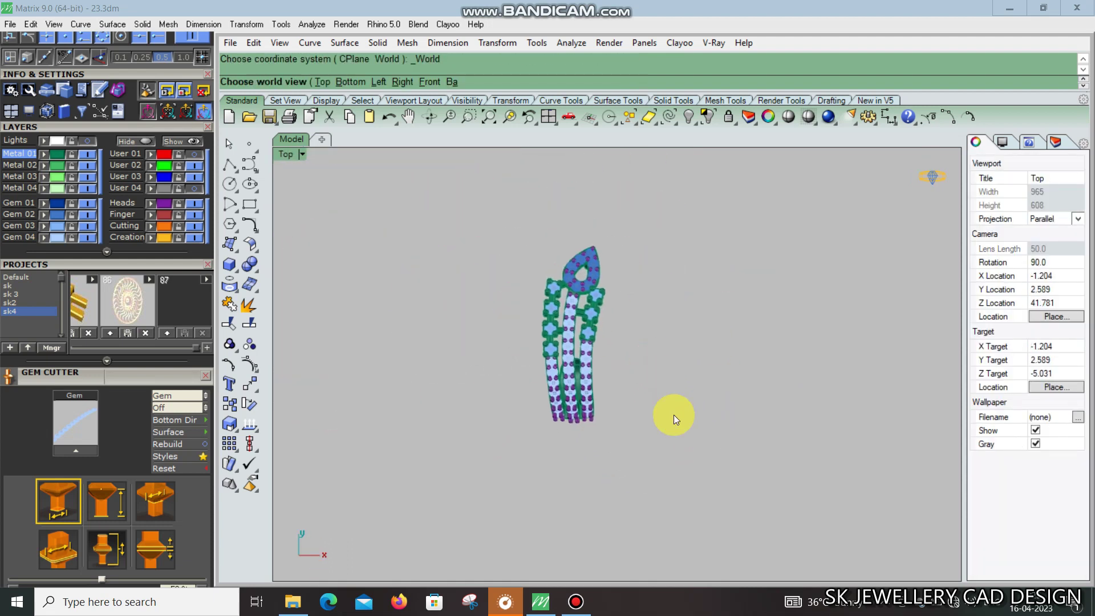
right_drag(673, 416, 630, 454)
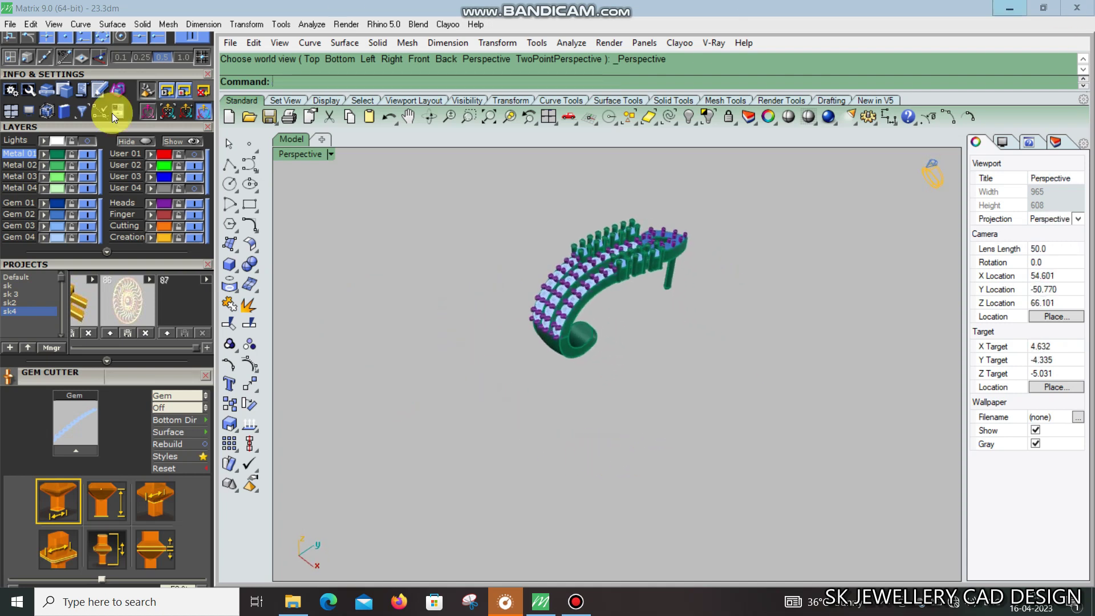
click(624, 299)
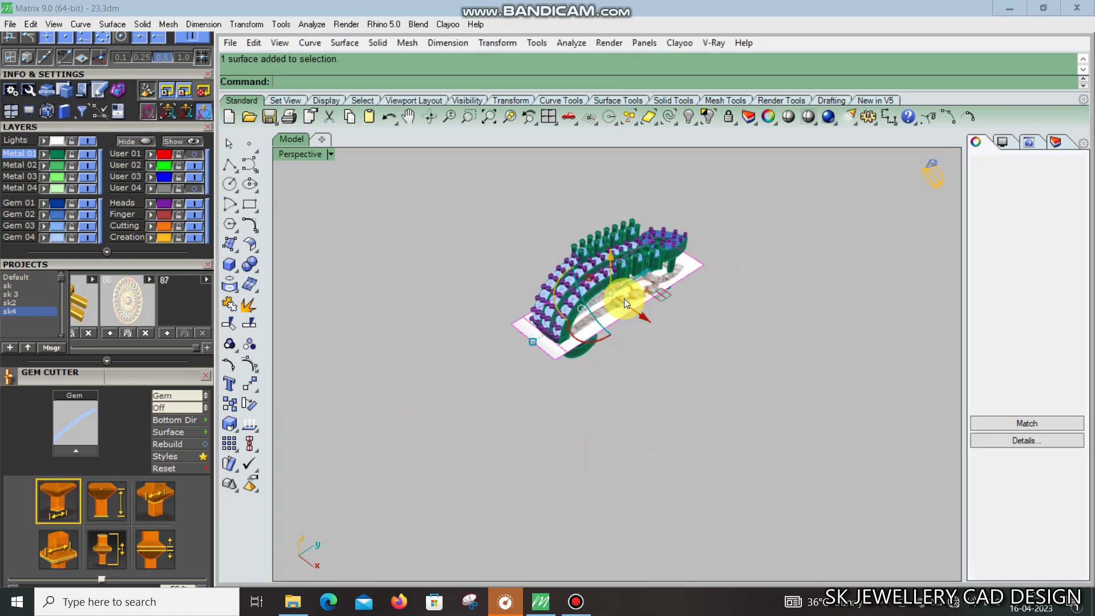
scroll(633, 305, down, 3)
drag(649, 316, 591, 276)
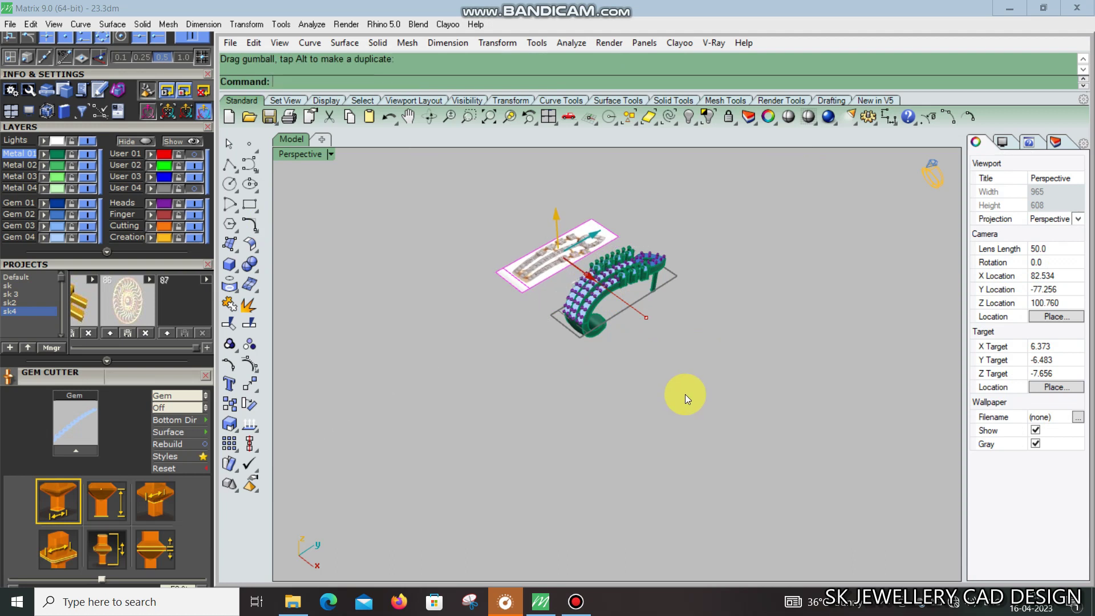
Move the earring's 49 metal parts onto the Creation layer
right_drag(686, 395, 599, 371)
scroll(574, 312, up, 4)
scroll(568, 310, up, 3)
click(568, 310)
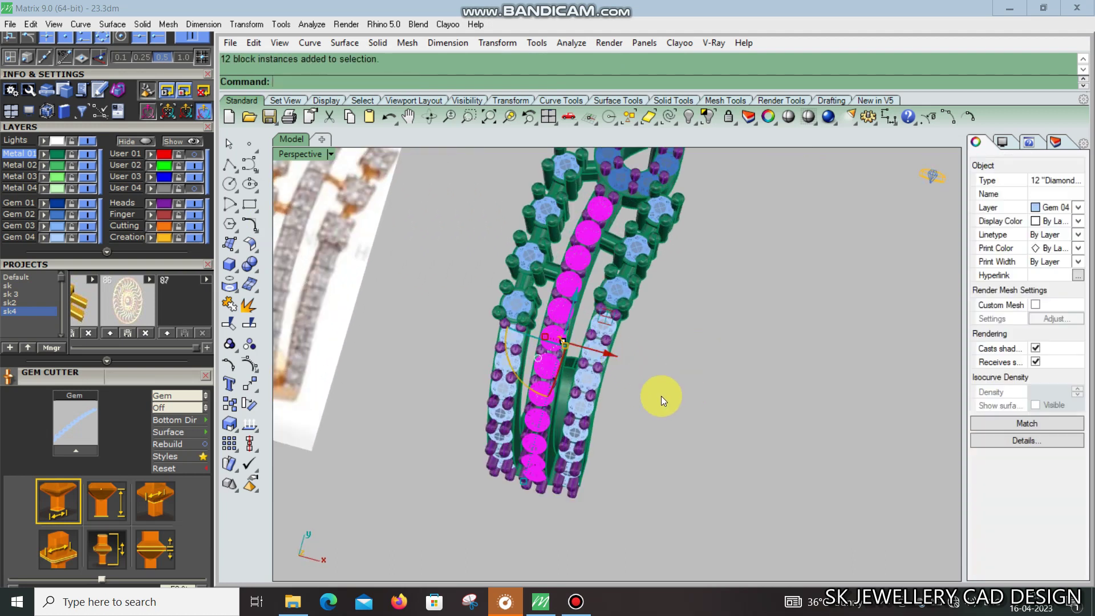
key(ctrl+F1)
key(Escape)
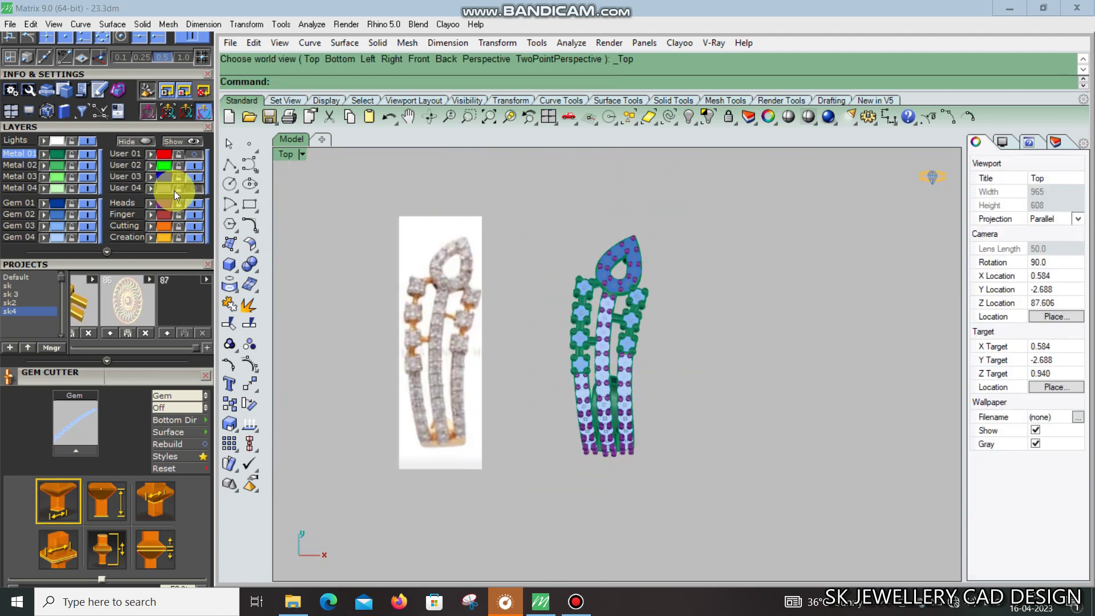
click(52, 156)
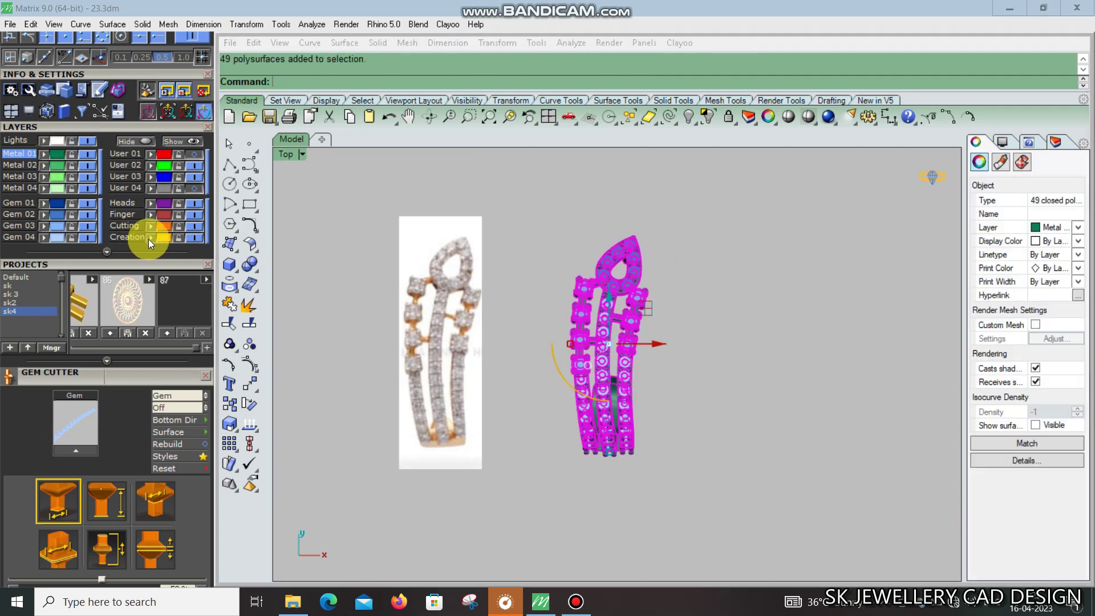
click(150, 238)
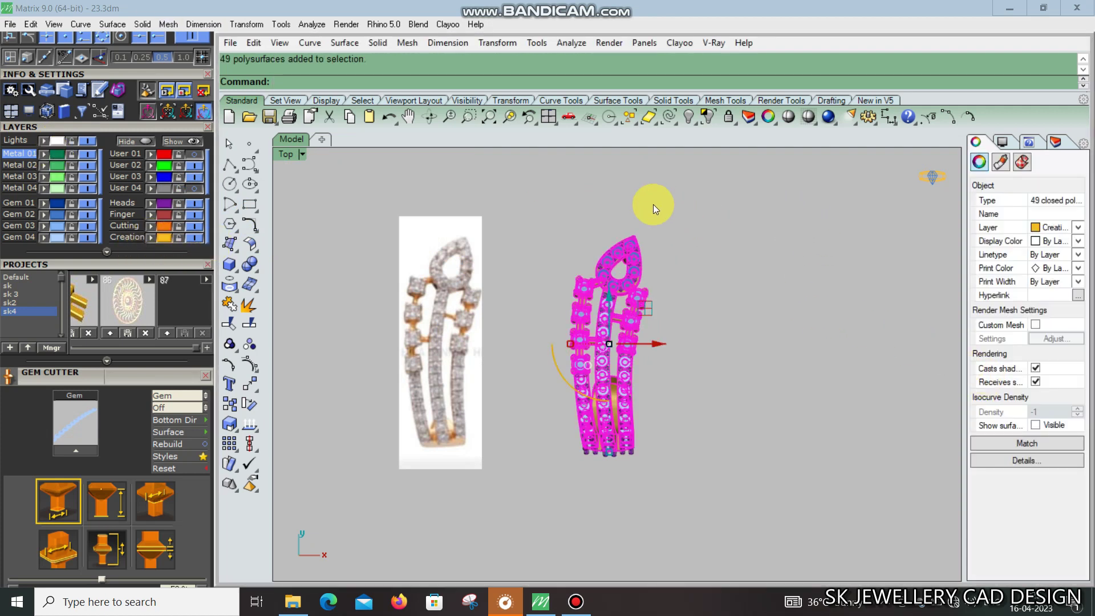
click(626, 200)
Set the Top viewport to Plastic display mode and window-select the whole earring
click(274, 155)
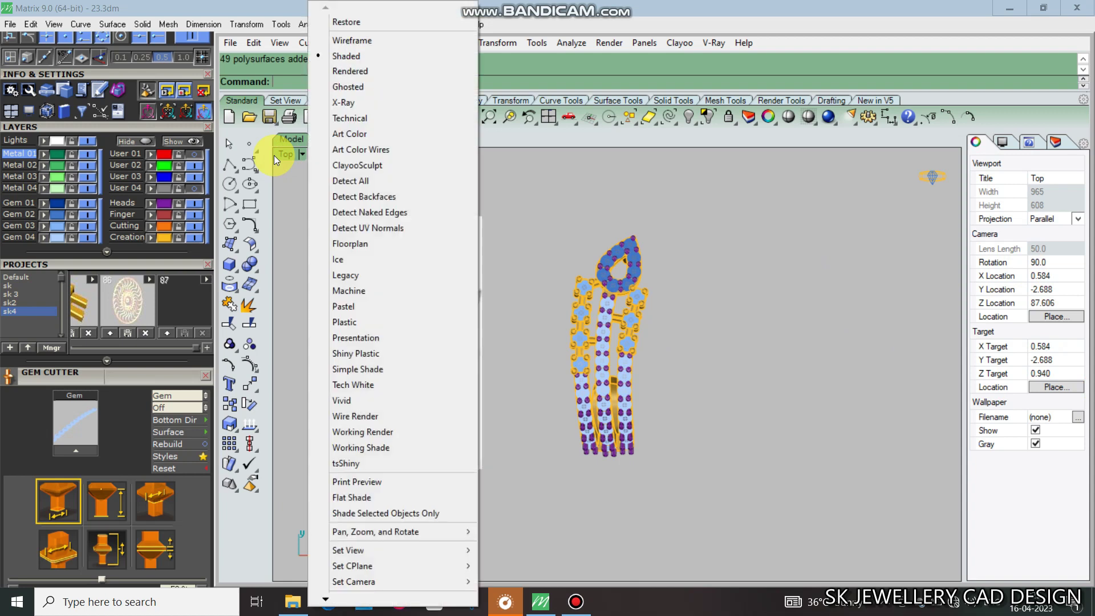
click(339, 322)
scroll(625, 362, up, 3)
scroll(628, 375, down, 2)
scroll(629, 375, down, 2)
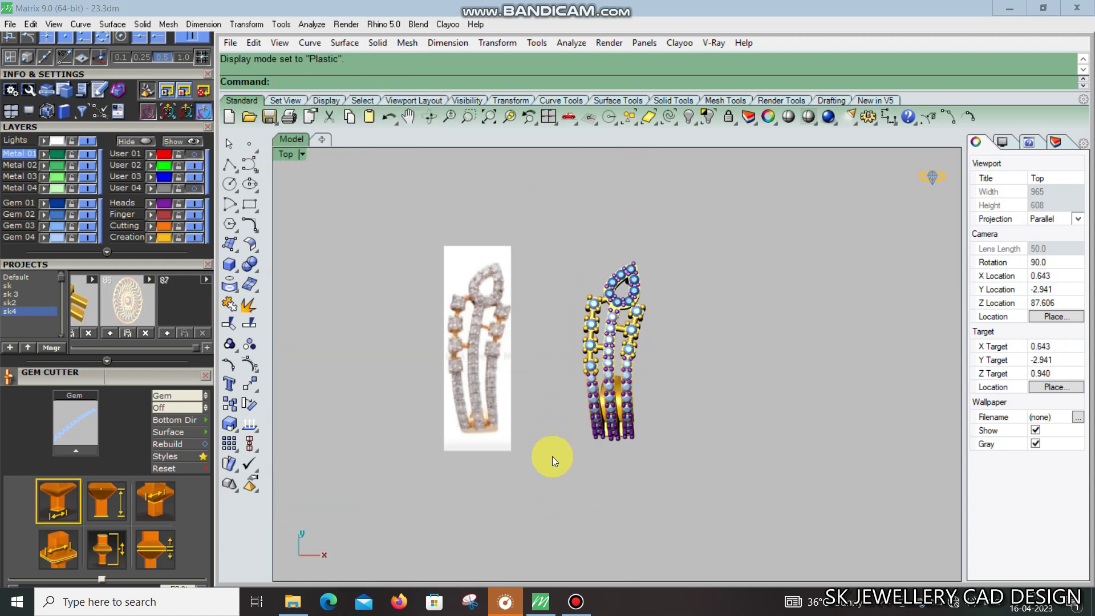
drag(683, 512, 532, 255)
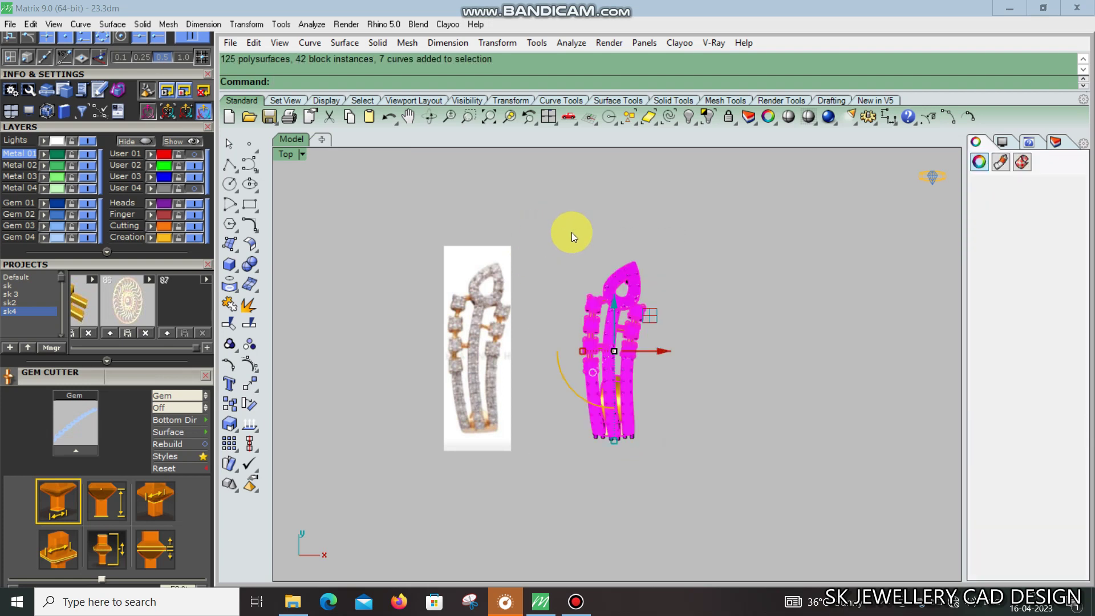
Undo an early mirror and shift the earring left toward the reference photo
text(mr)
key(Return)
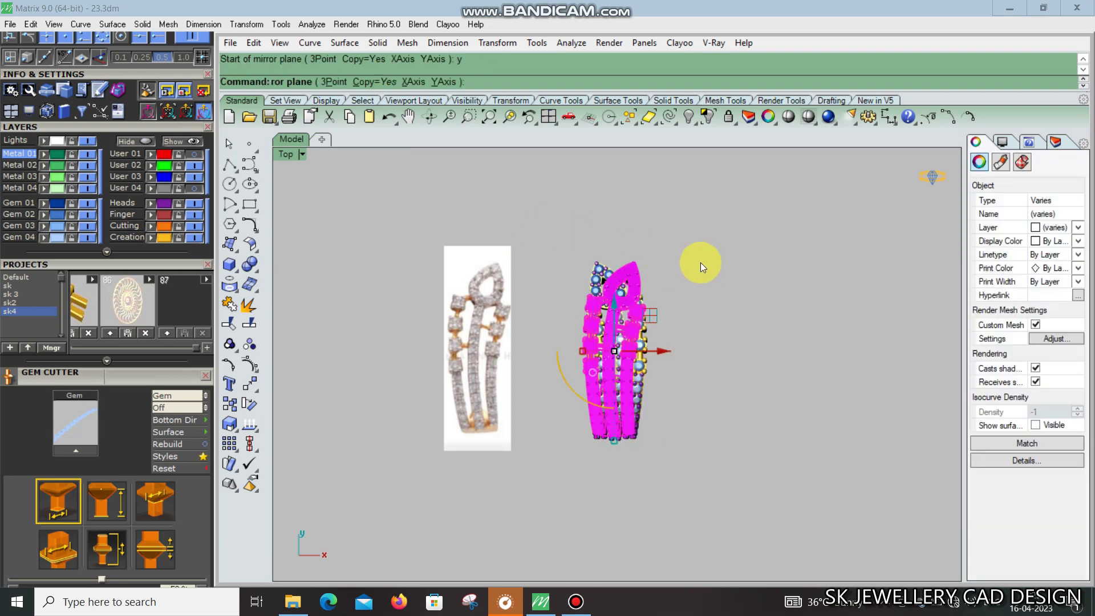
key(ctrl+z)
drag(667, 351, 621, 354)
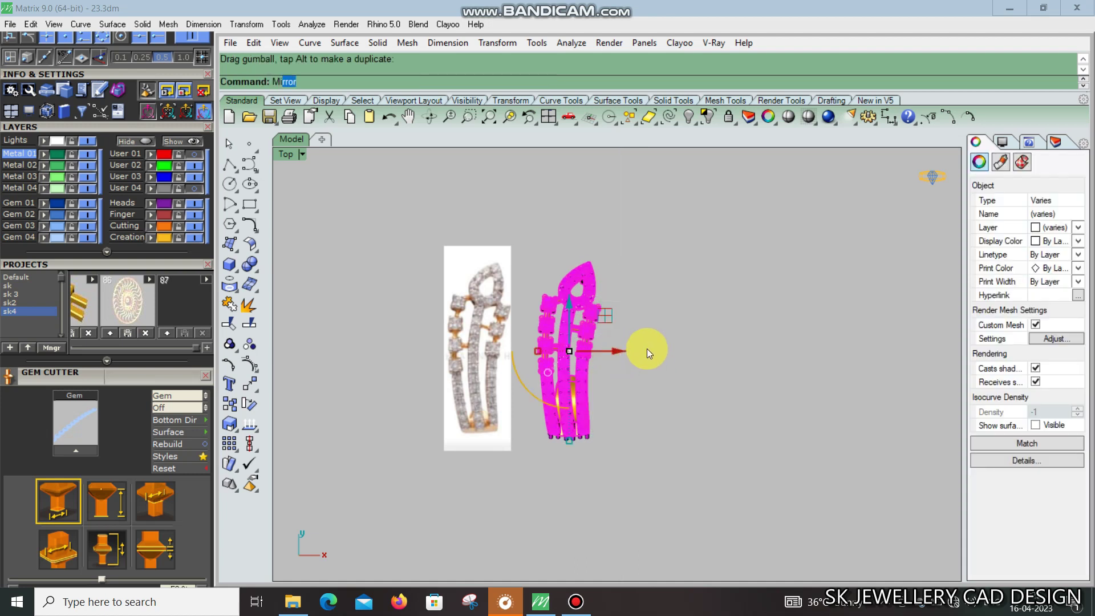
Mirror a copy of the earring across the Y axis and view the pair in perspective
key(Return)
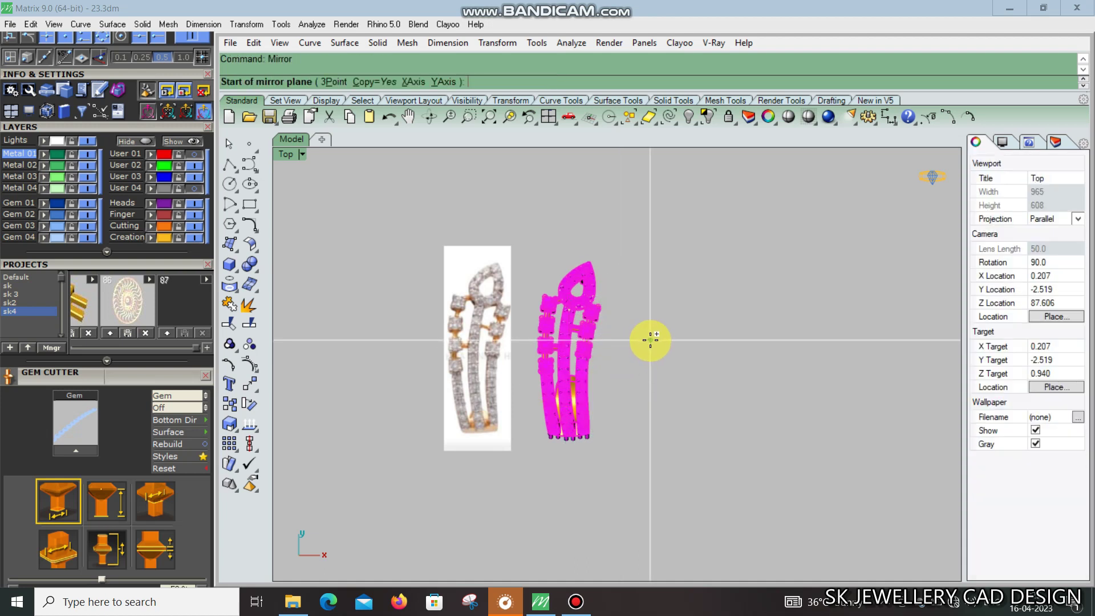
text(y)
key(Return)
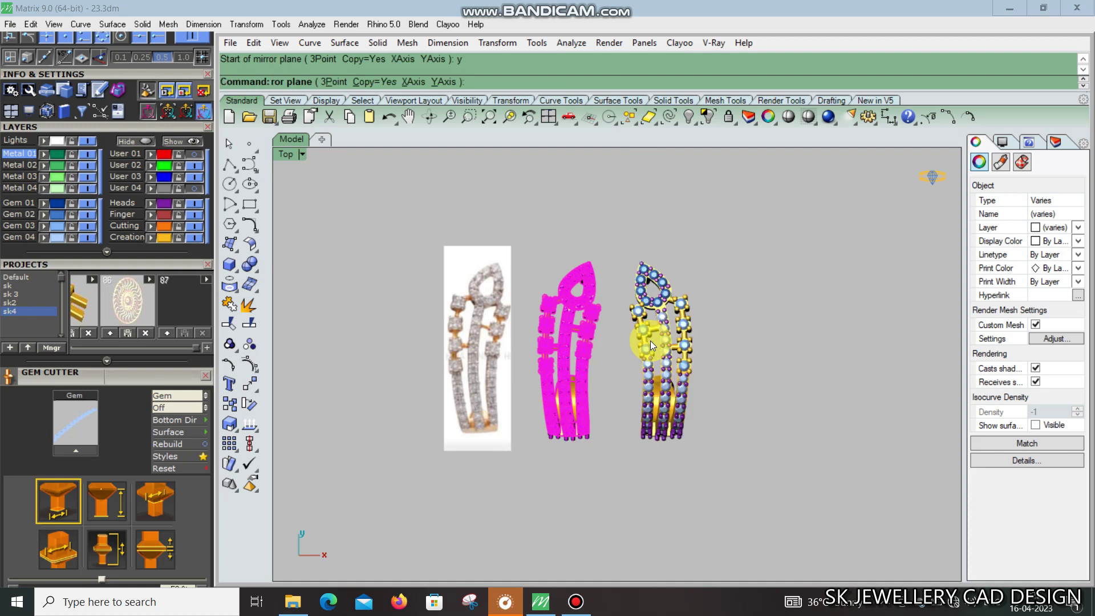
key(Escape)
right_drag(602, 359, 609, 337)
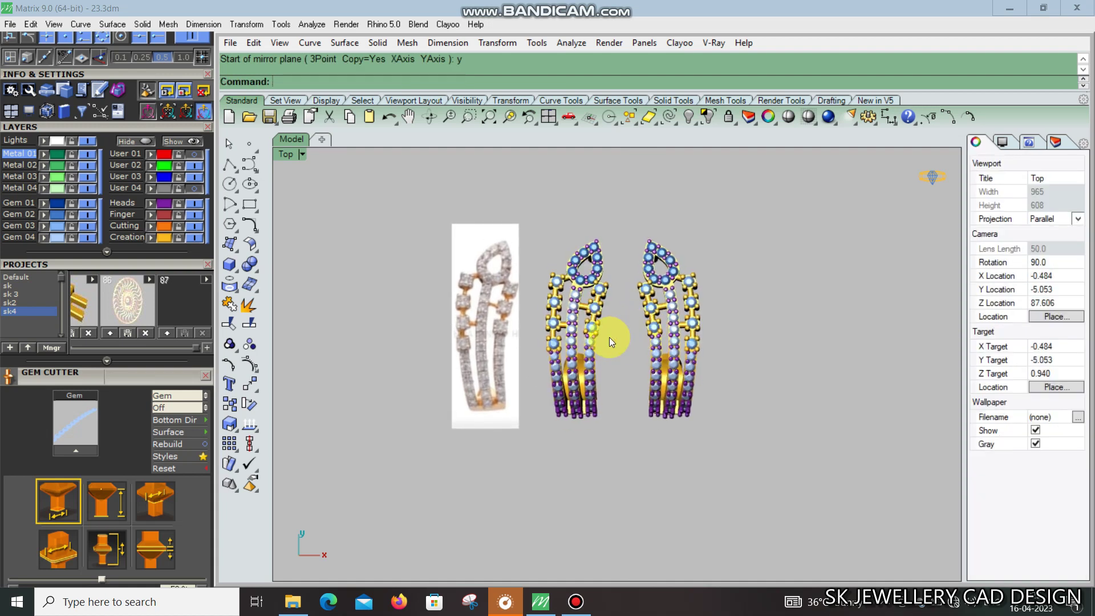
key(ctrl+F4)
mouse_move(685, 341)
right_down()
mouse_move(509, 228)
mouse_move(420, 208)
mouse_move(374, 259)
mouse_move(724, 384)
mouse_move(756, 442)
mouse_move(750, 477)
mouse_move(567, 415)
mouse_move(807, 396)
mouse_move(579, 410)
mouse_move(686, 426)
mouse_move(548, 404)
mouse_move(613, 389)
mouse_move(620, 439)
mouse_move(600, 437)
mouse_move(594, 506)
mouse_move(640, 501)
right_up()
key(ctrl+F1)
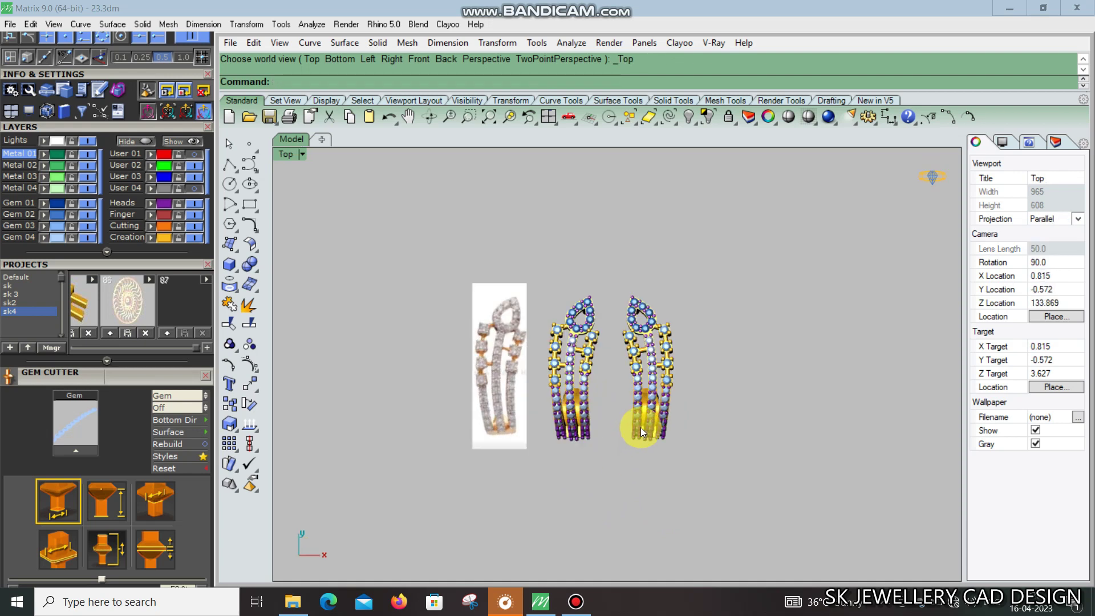